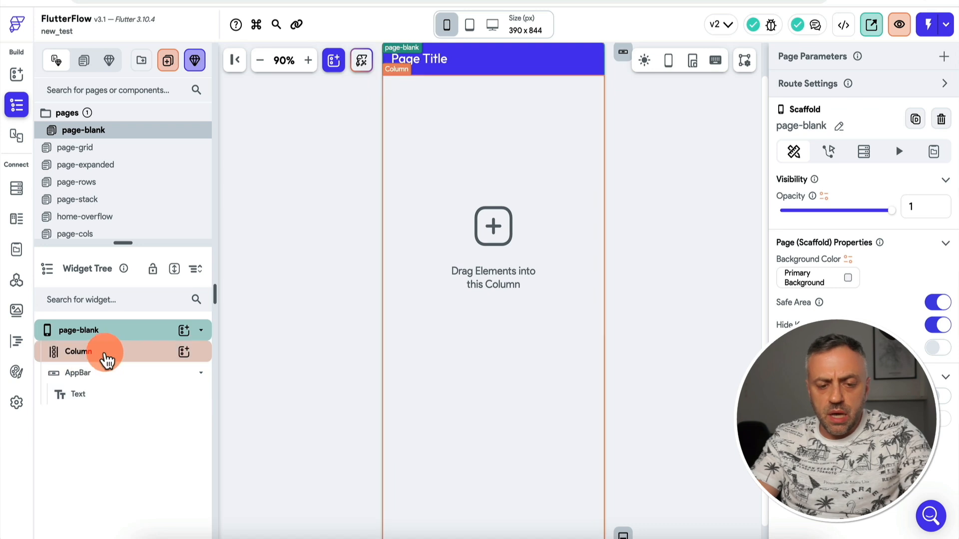
# Step: Add two Text widgets and an Image inside the Column of page-blank
pyautogui.click(89, 352)
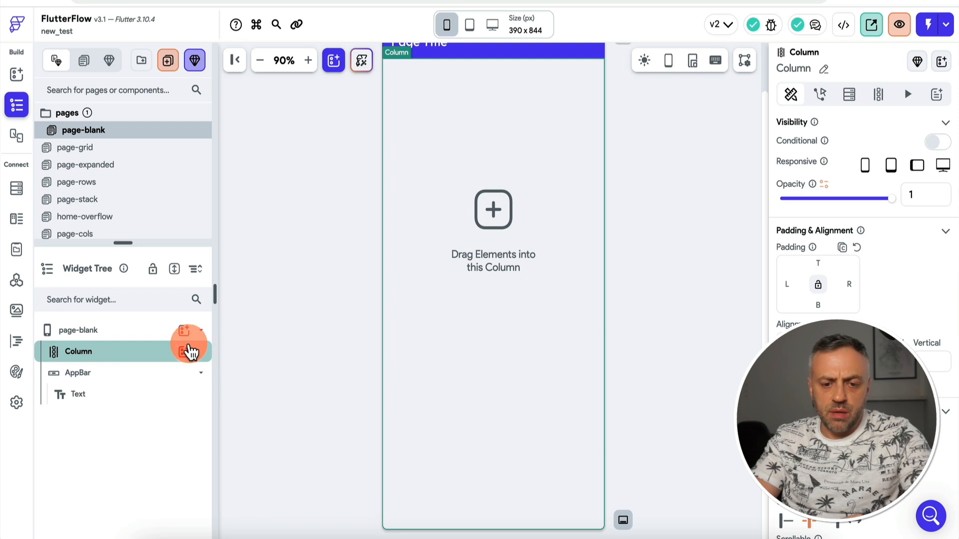
pyautogui.click(184, 353)
pyautogui.click(254, 334)
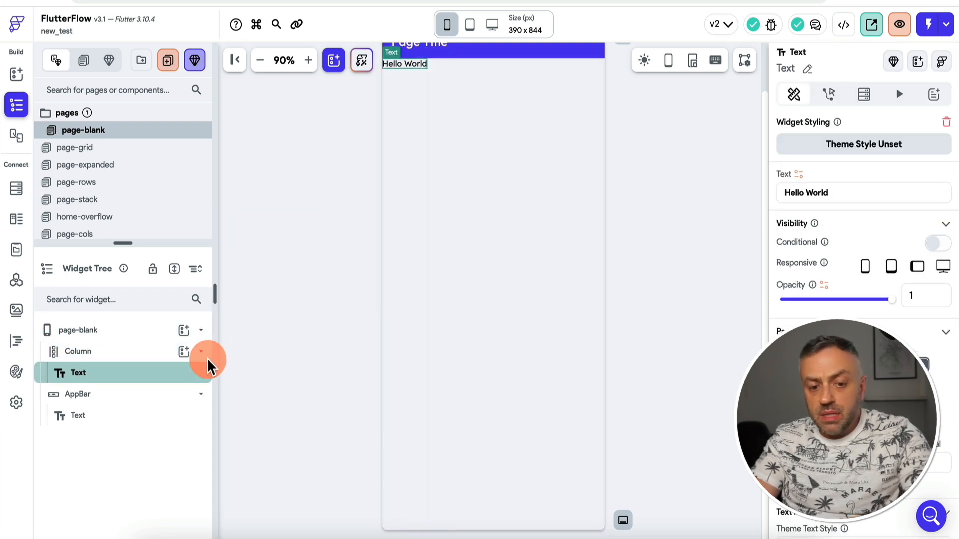
pyautogui.click(183, 352)
pyautogui.click(252, 332)
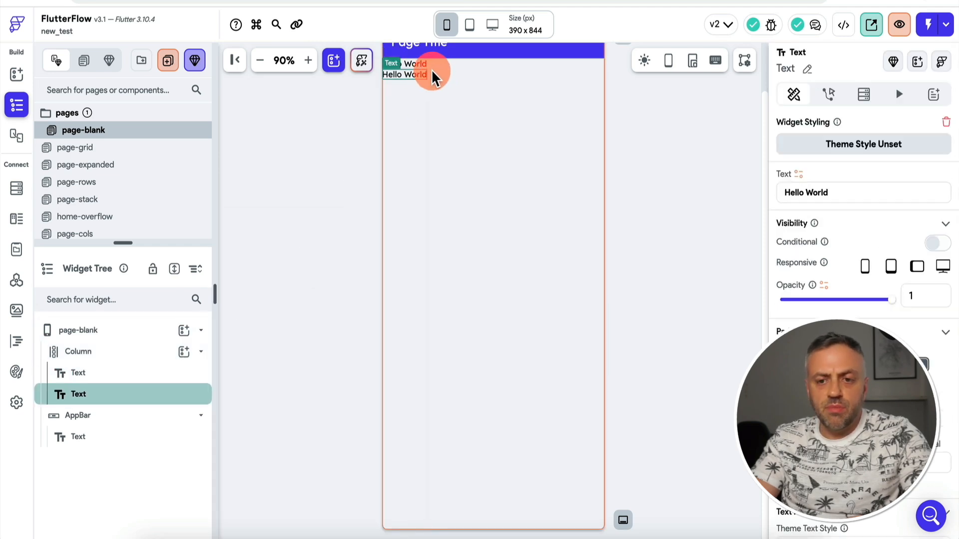
pyautogui.click(183, 352)
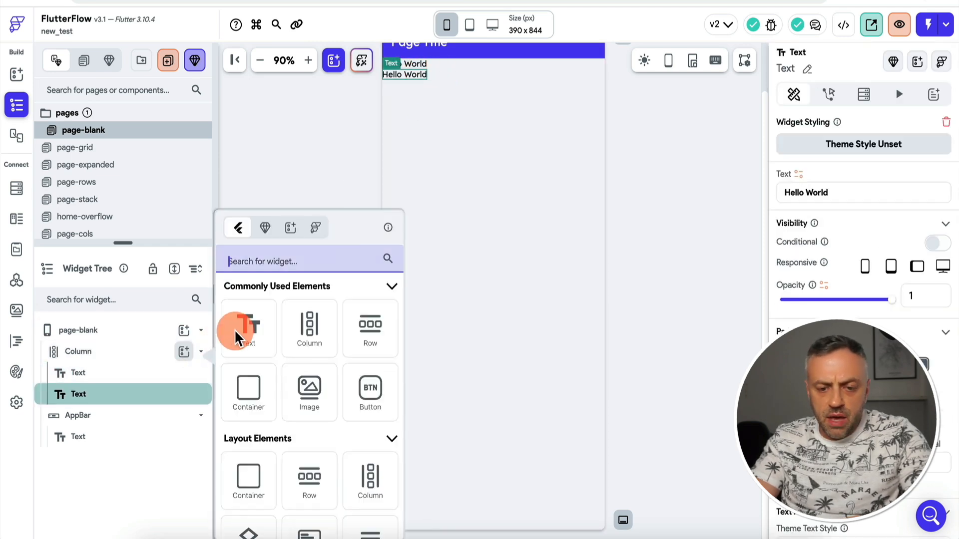
pyautogui.click(312, 395)
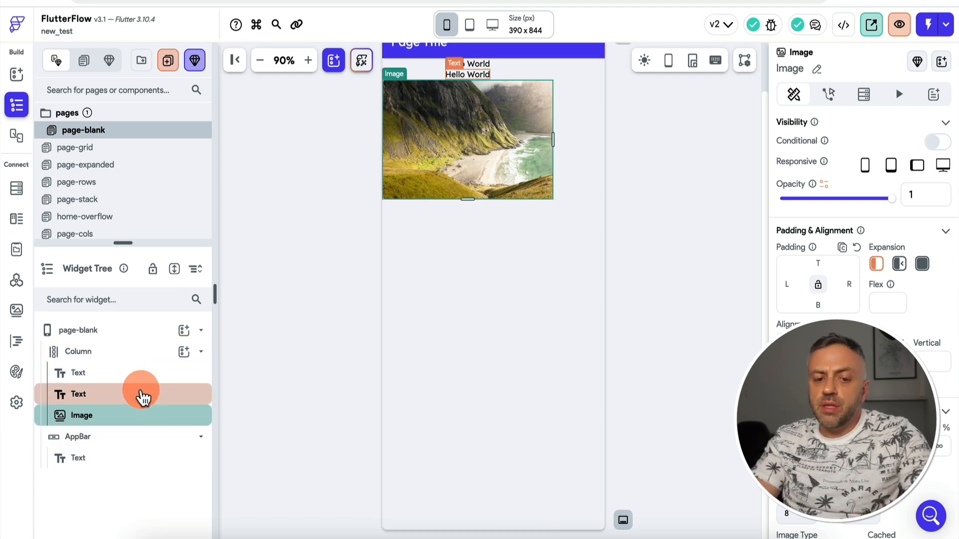
# Step: Delete both Text widgets and the Image from the Column
pyautogui.click(148, 377)
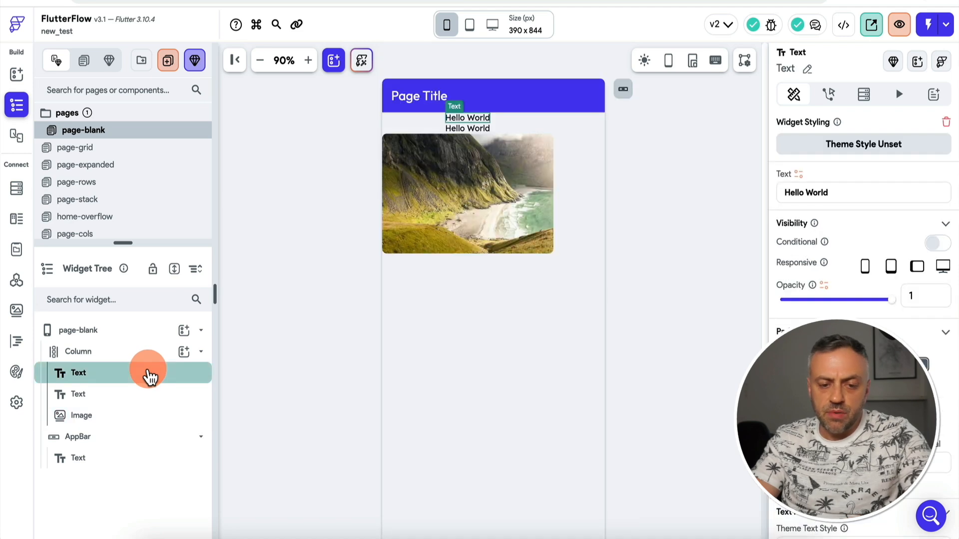
pyautogui.press('Delete')
pyautogui.click(148, 378)
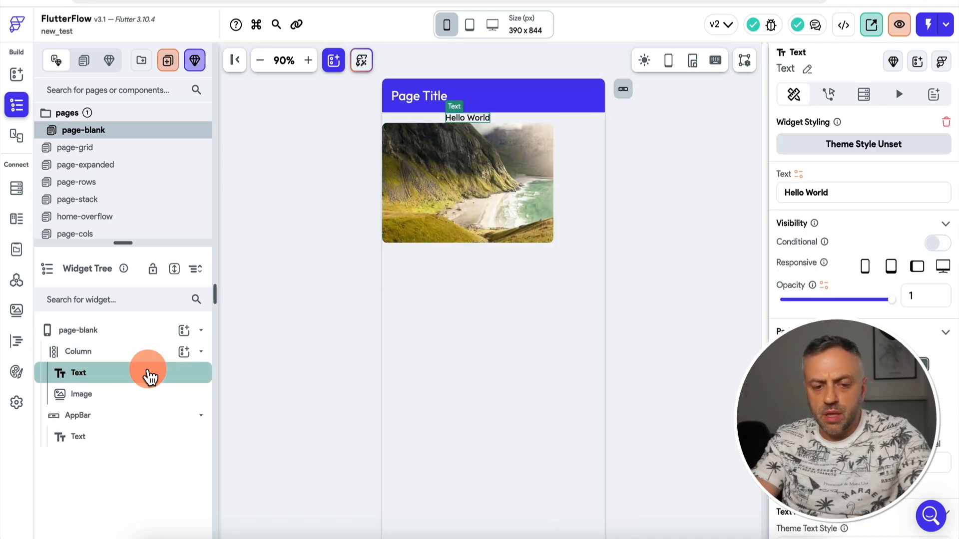
pyautogui.press('Delete')
pyautogui.click(149, 375)
pyautogui.press('Delete')
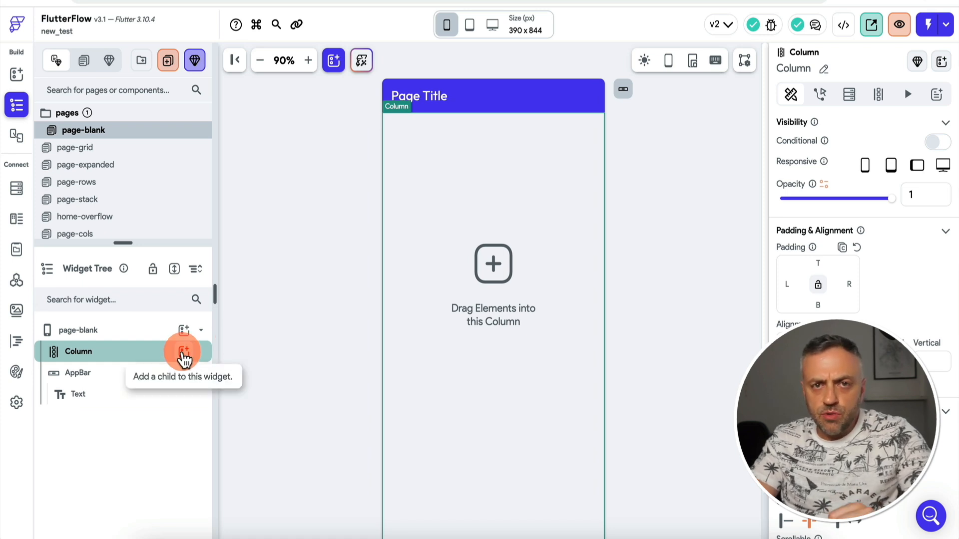
# Step: Add a Row inside the empty Column
pyautogui.click(184, 354)
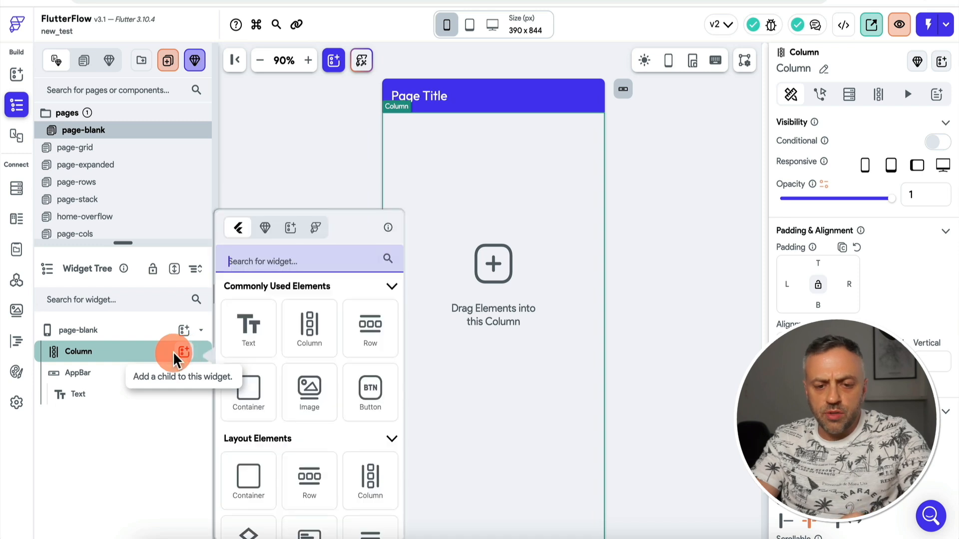
pyautogui.write('row')
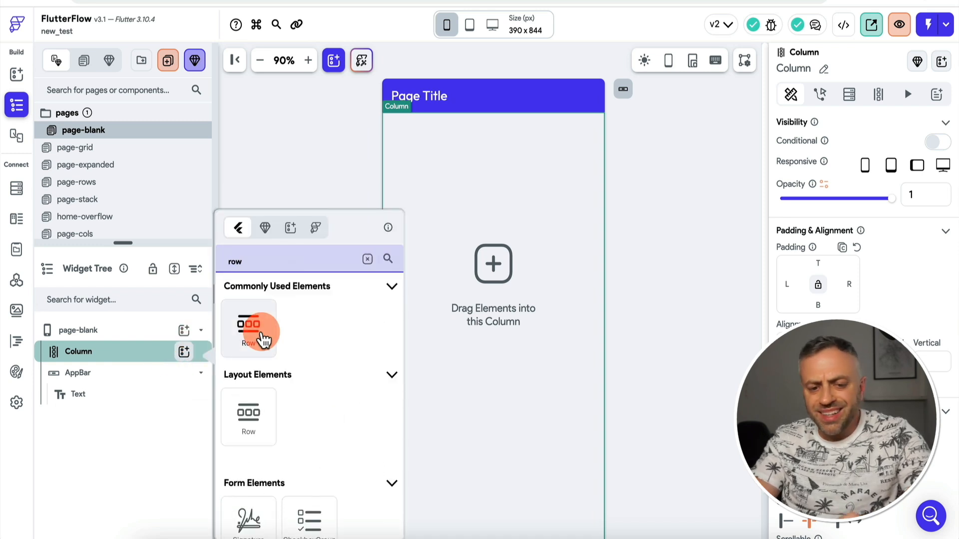
pyautogui.click(255, 335)
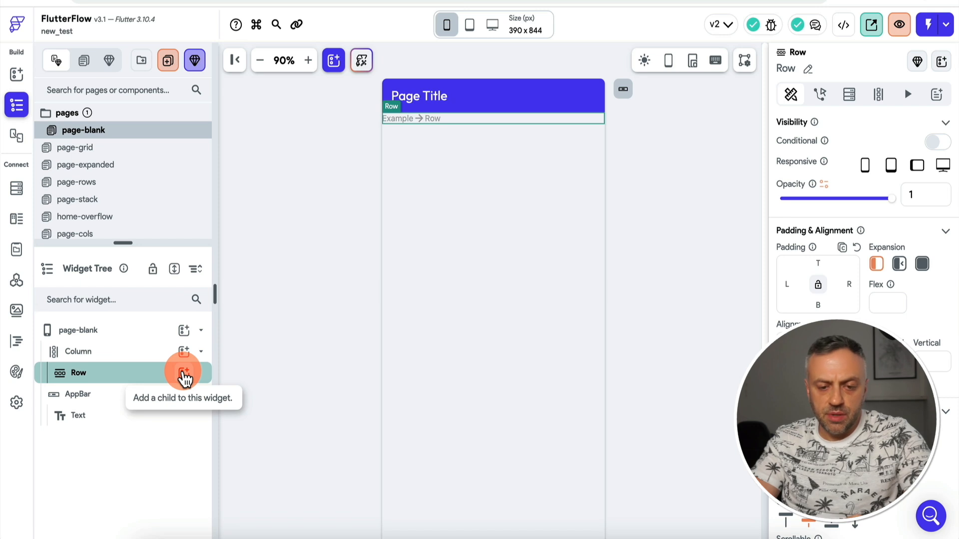
# Step: Fill the Row with three Text widgets followed by an Image
pyautogui.click(185, 376)
pyautogui.click(252, 325)
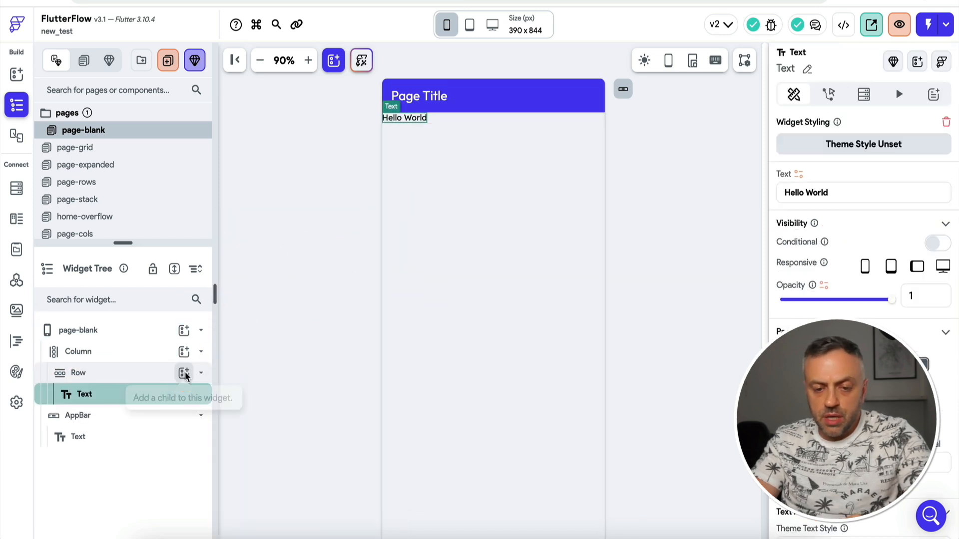
pyautogui.click(184, 375)
pyautogui.click(244, 334)
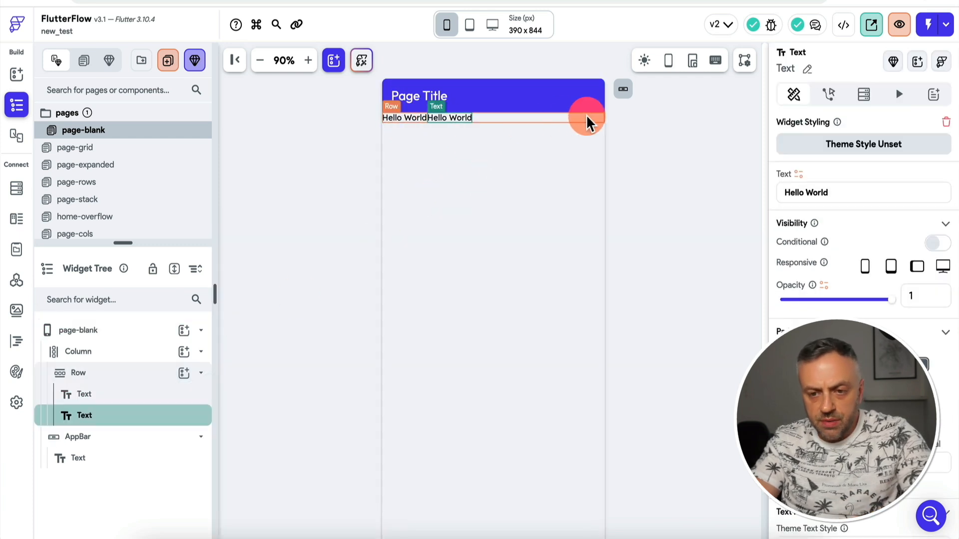
pyautogui.click(185, 373)
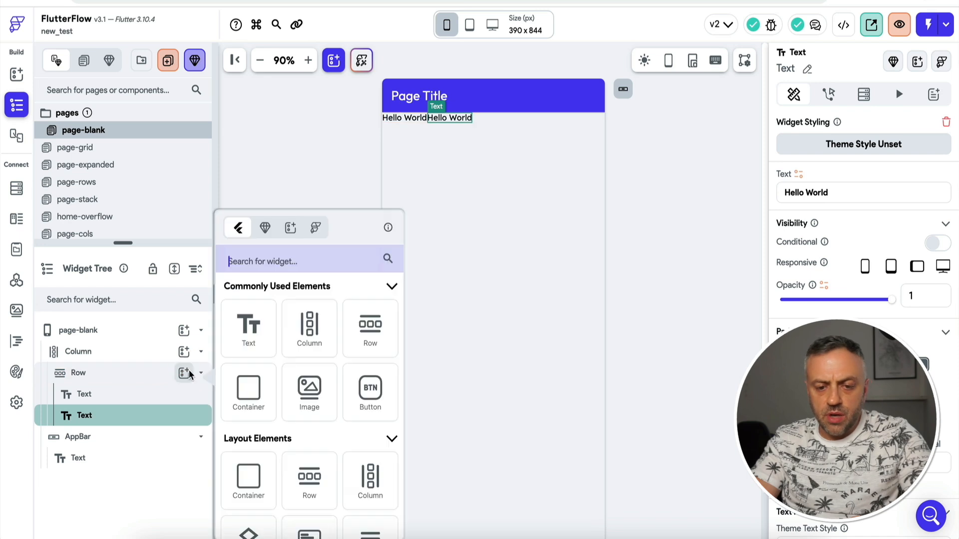
pyautogui.click(258, 332)
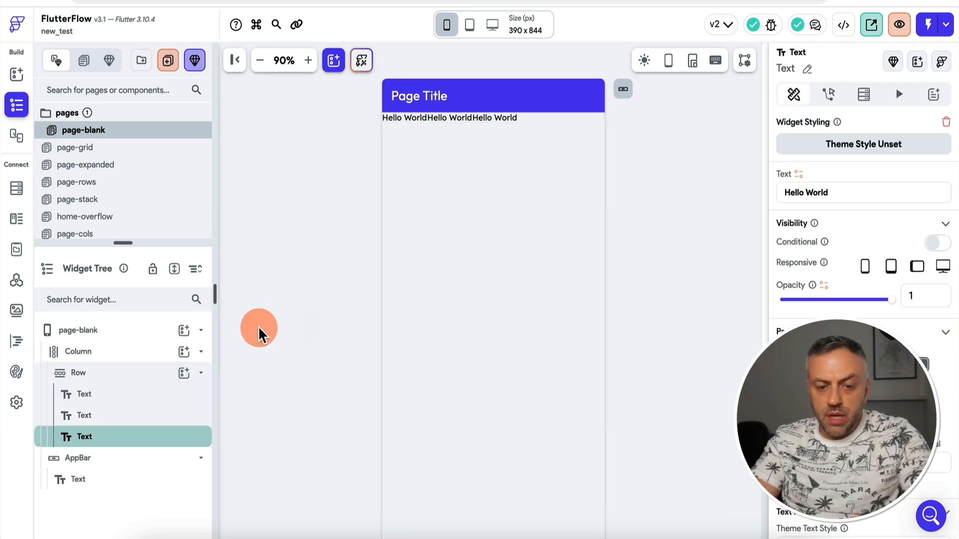
pyautogui.click(185, 374)
pyautogui.click(310, 389)
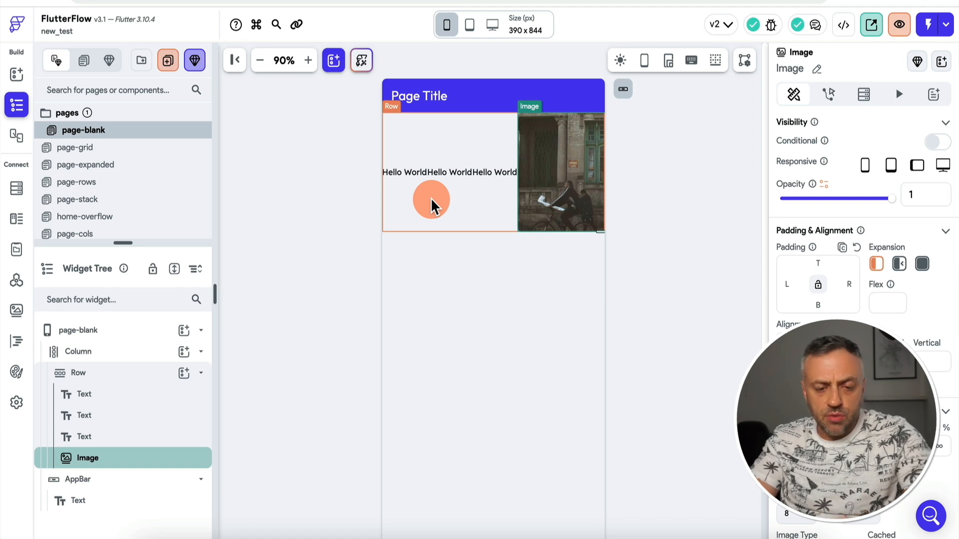
# Step: Delete the Row together with its contents from the Column
pyautogui.click(134, 376)
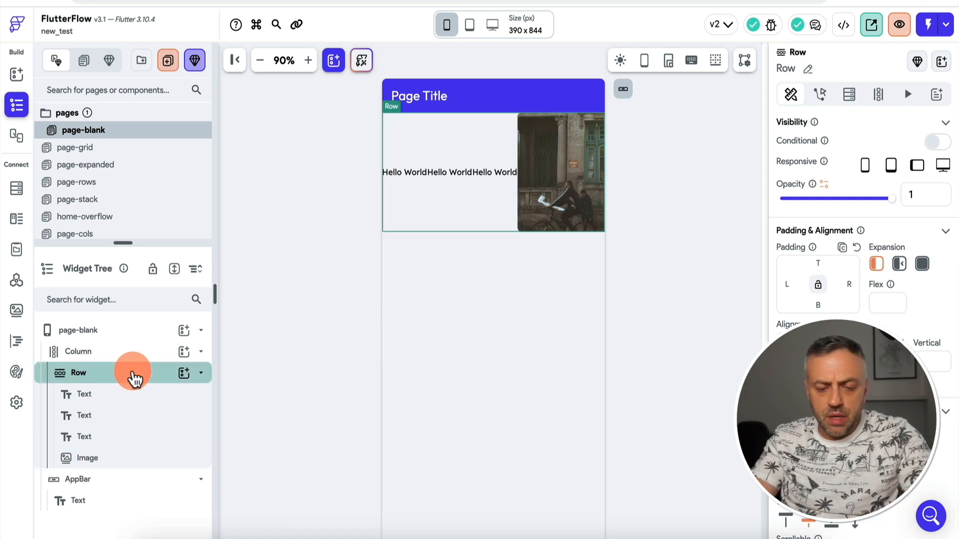
pyautogui.press('Delete')
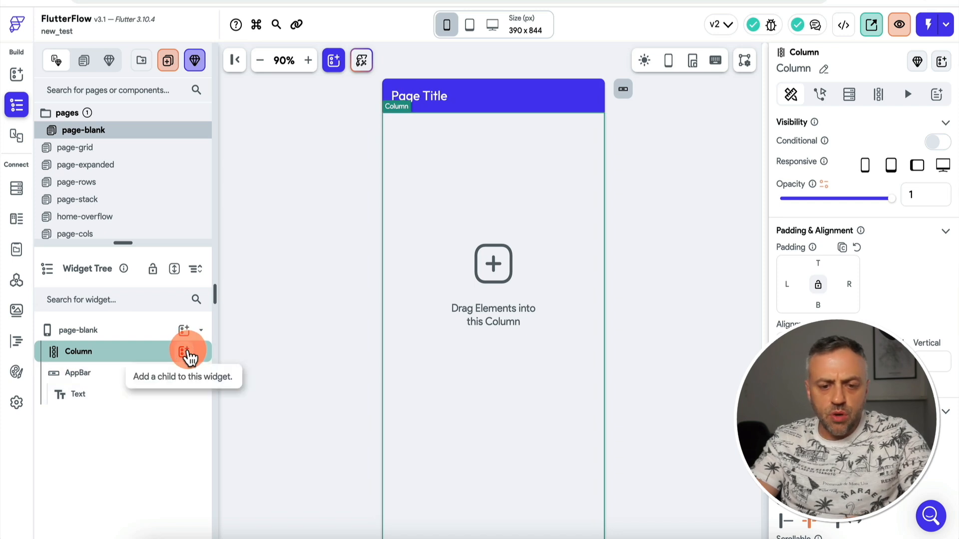
# Step: Add an Image widget inside the empty Column
pyautogui.click(185, 352)
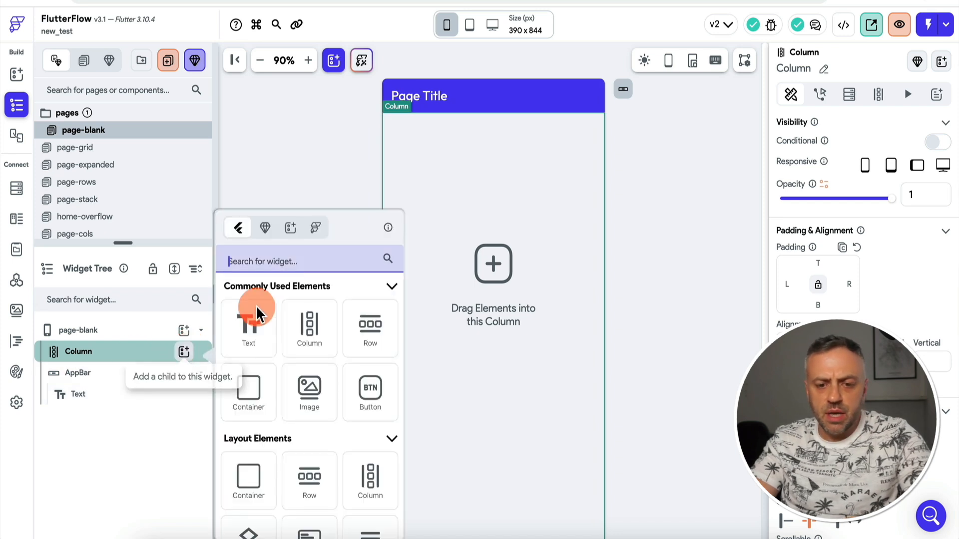
pyautogui.write('i')
pyautogui.click(252, 325)
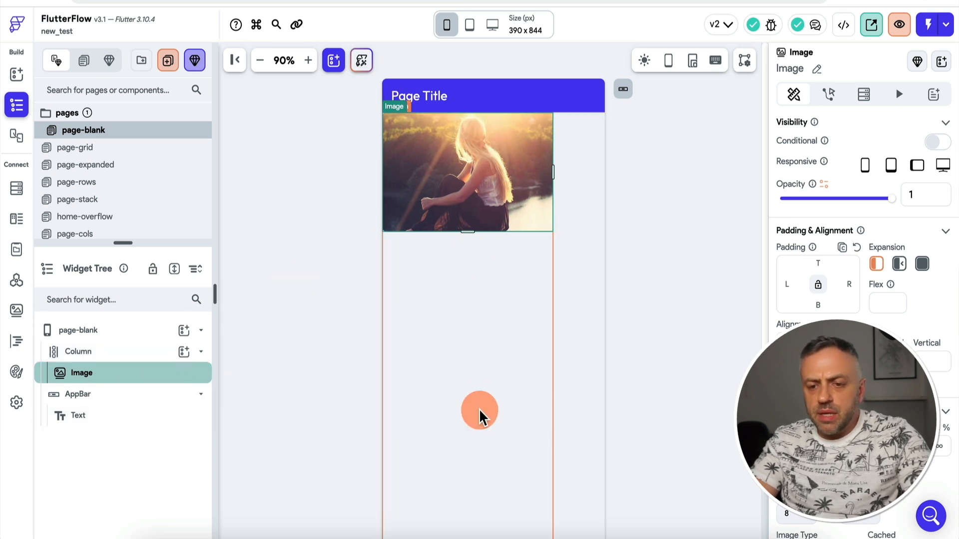
# Step: Add a second Image and a Button below the first Image in the Column
pyautogui.click(184, 352)
pyautogui.write('ima')
pyautogui.click(247, 325)
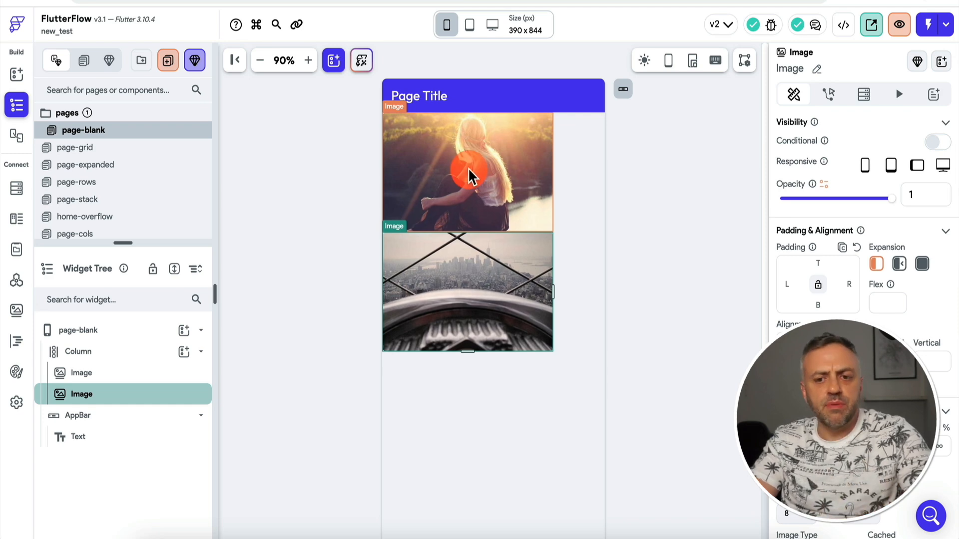
pyautogui.click(184, 351)
pyautogui.write('but')
pyautogui.click(249, 328)
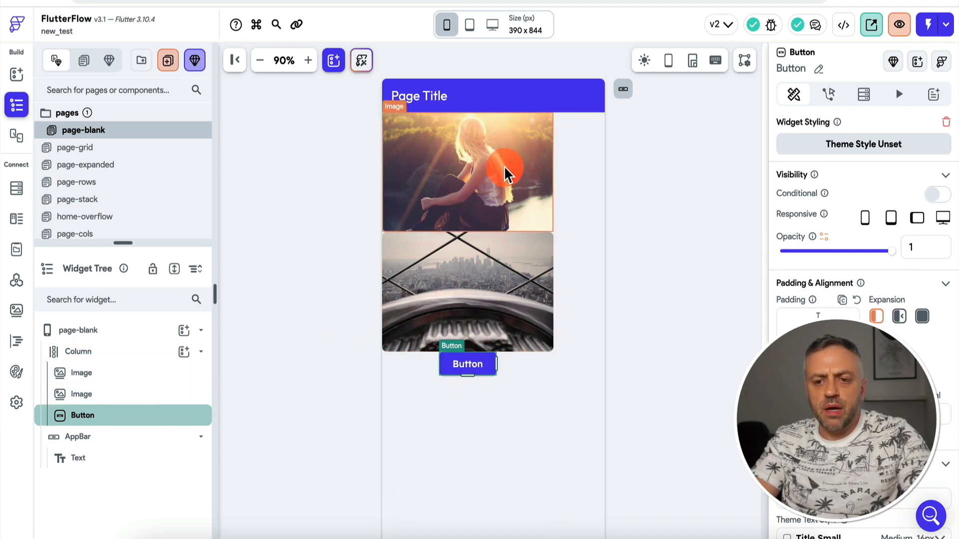
# Step: Delete the second Image and the Button from the Column
pyautogui.click(121, 398)
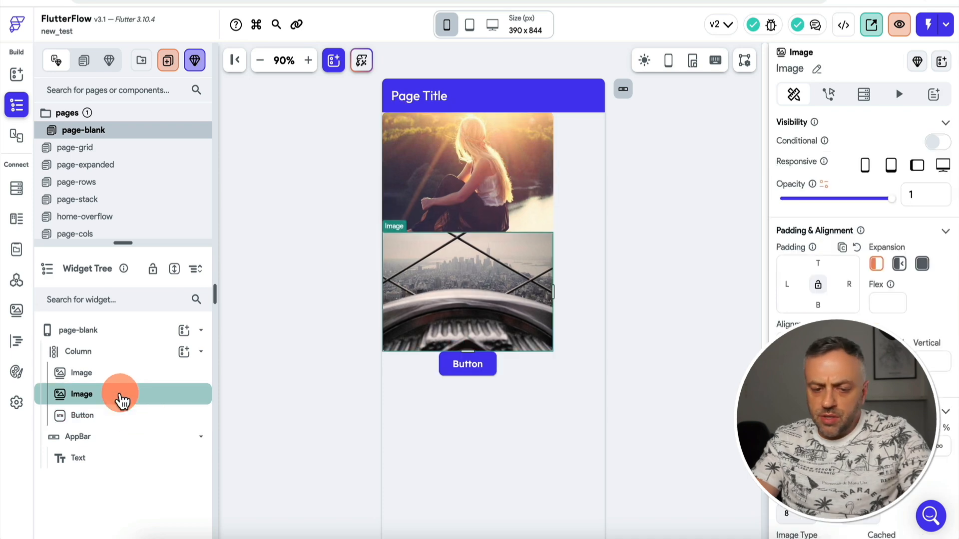
pyautogui.press('Delete')
pyautogui.click(135, 398)
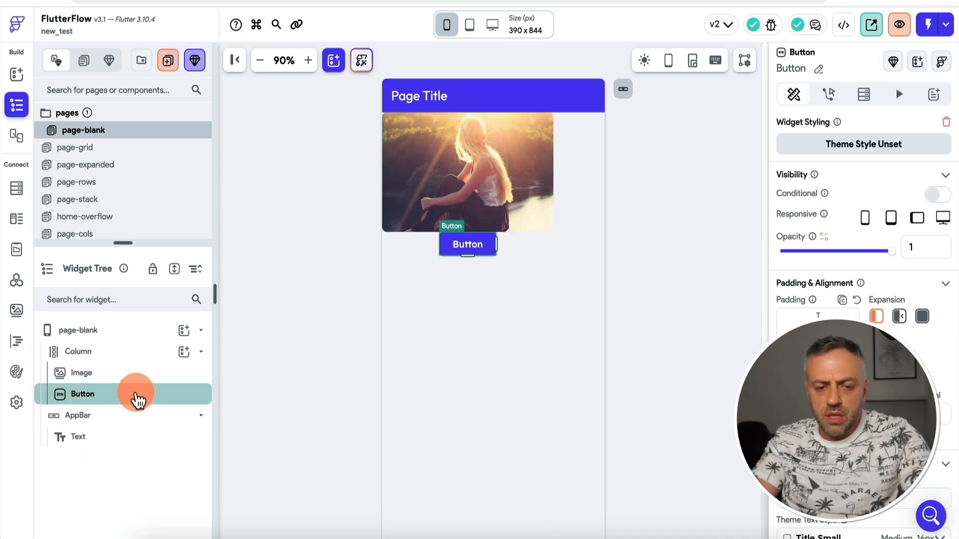
pyautogui.press('Delete')
# Step: Wrap the remaining Image in a Stack widget
pyautogui.click(155, 378)
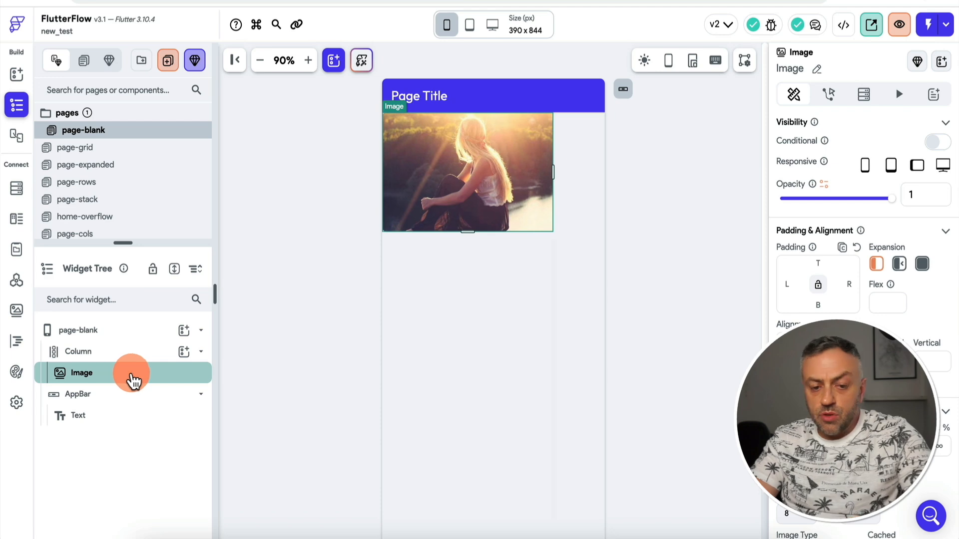
pyautogui.rightClick(134, 382)
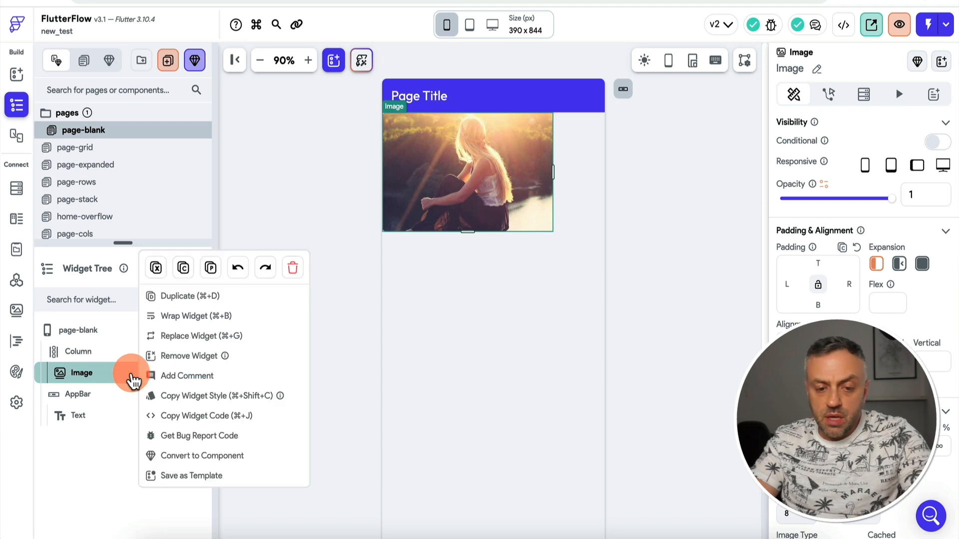
pyautogui.click(187, 317)
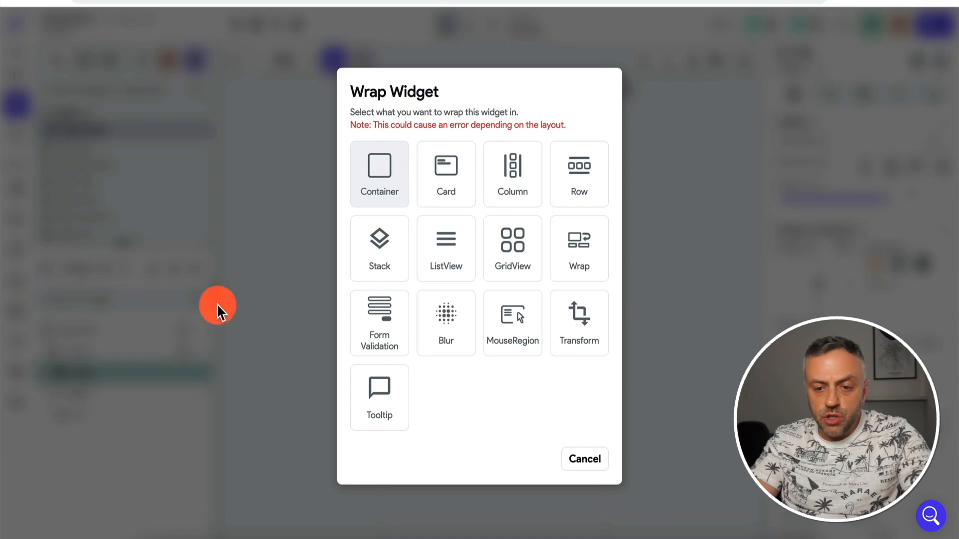
pyautogui.click(381, 251)
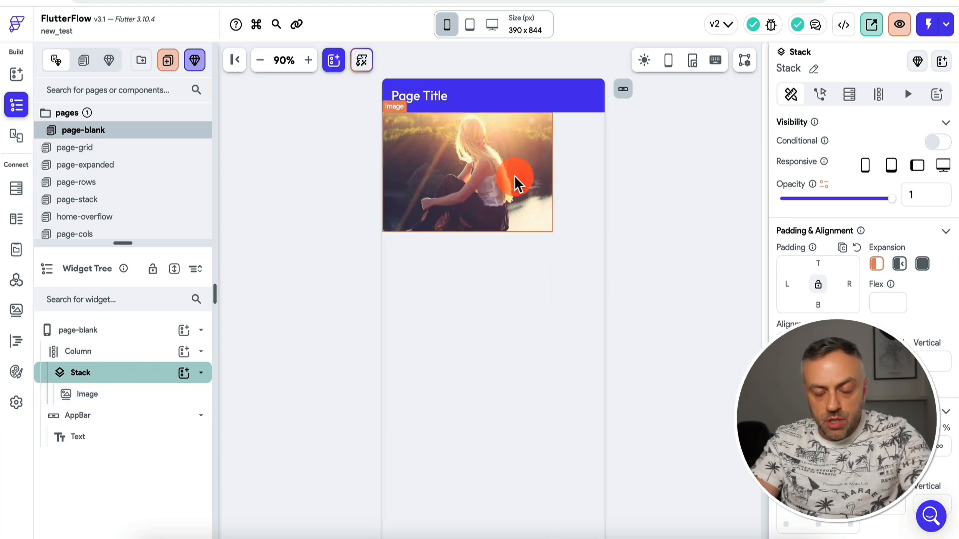
# Step: Add a Button to the Stack so that it overlays the Image
pyautogui.click(189, 378)
pyautogui.click(306, 261)
pyautogui.write('but')
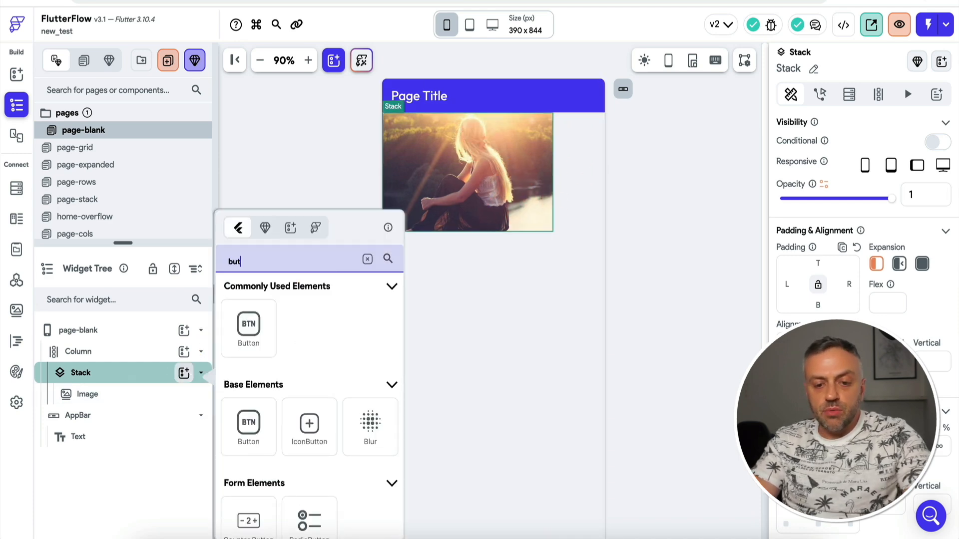
pyautogui.click(253, 321)
pyautogui.click(422, 122)
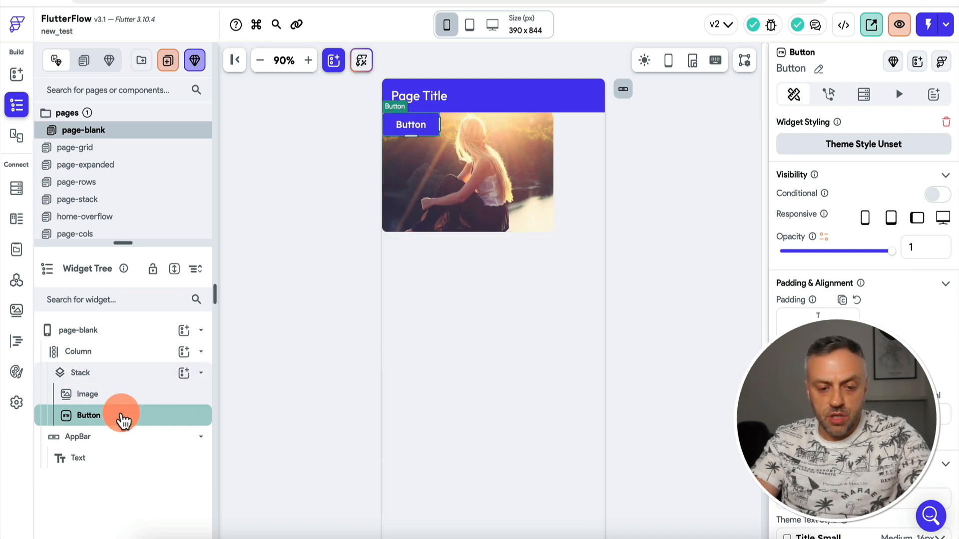
# Step: Reorder the Stack's children to put the Button before the Image, and return the Image to first place
pyautogui.moveTo(123, 418); pyautogui.dragTo(134, 387)
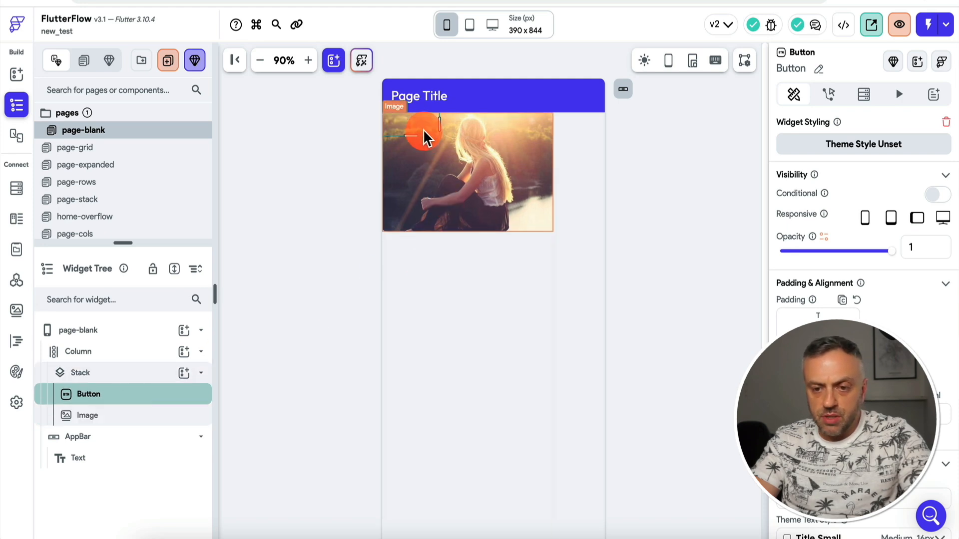
pyautogui.click(127, 419)
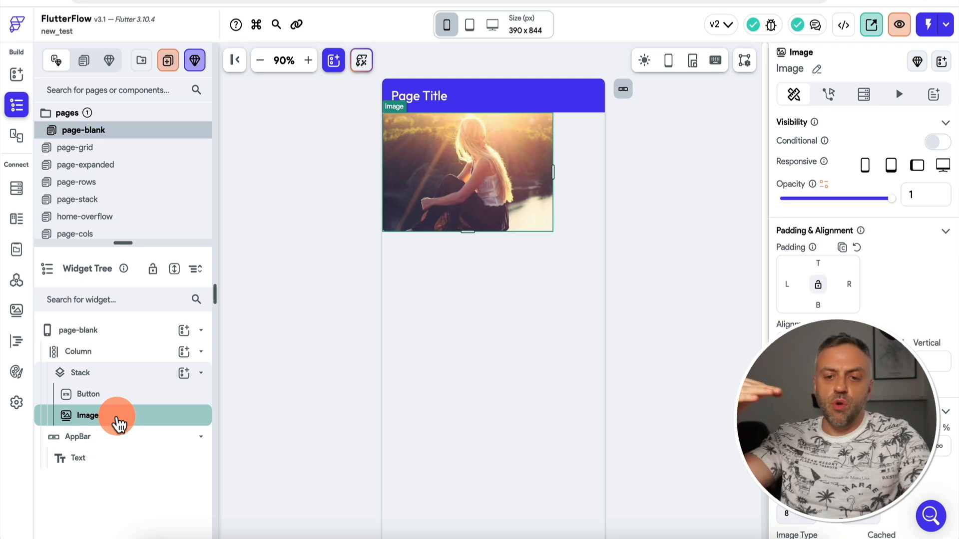
pyautogui.moveTo(156, 421); pyautogui.dragTo(157, 385)
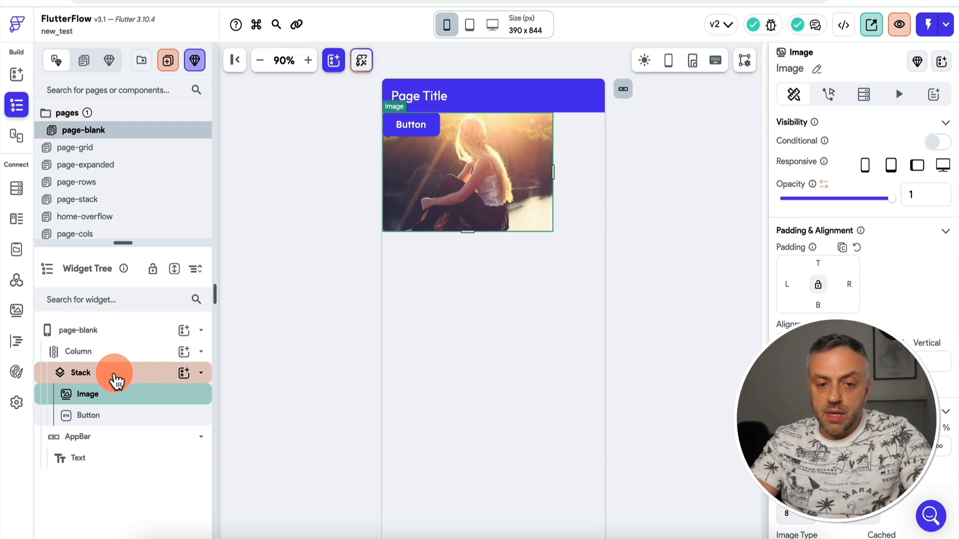
# Step: Open the page-rows page and examine how its Column arranges the order history rows
pyautogui.click(120, 183)
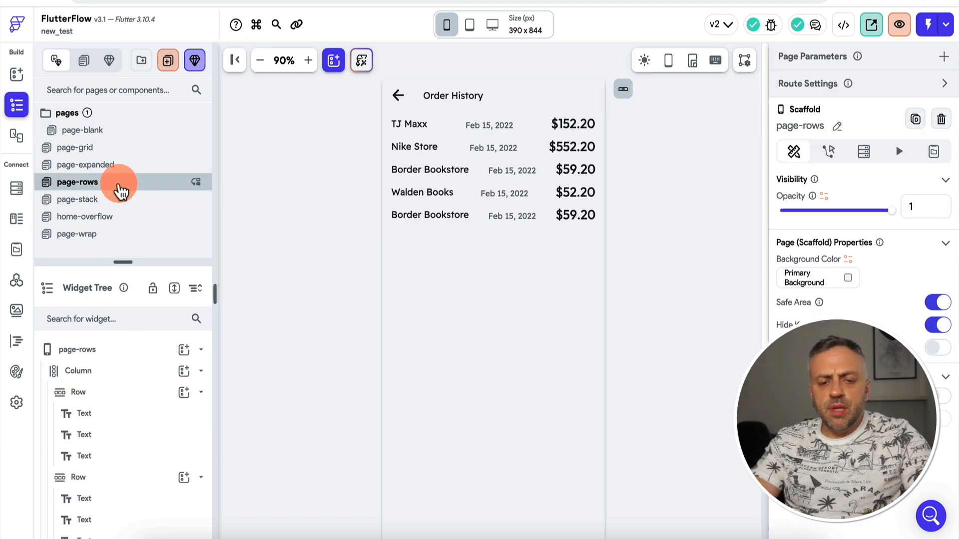
pyautogui.click(108, 372)
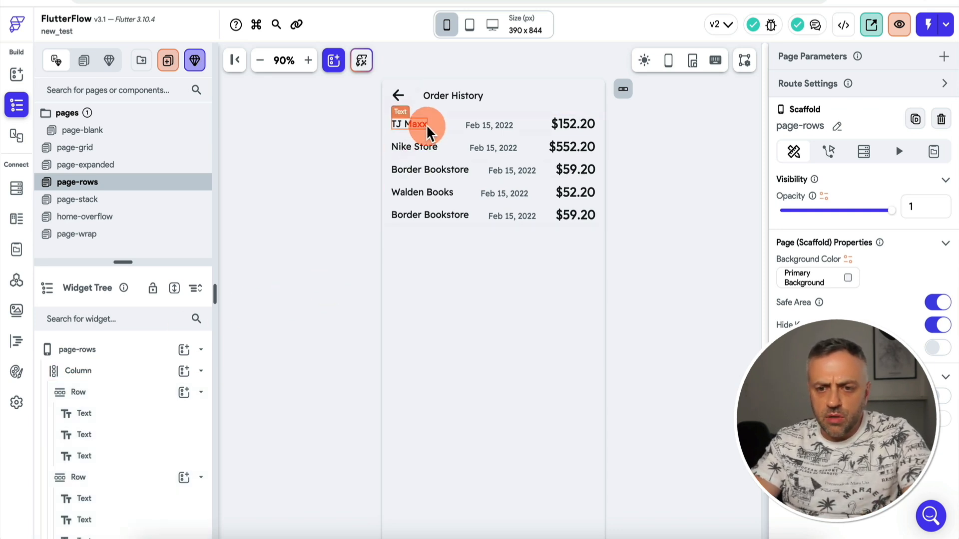
# Step: Add a Column to the first order Row and place it ahead of the TJ Maxx text
pyautogui.click(449, 125)
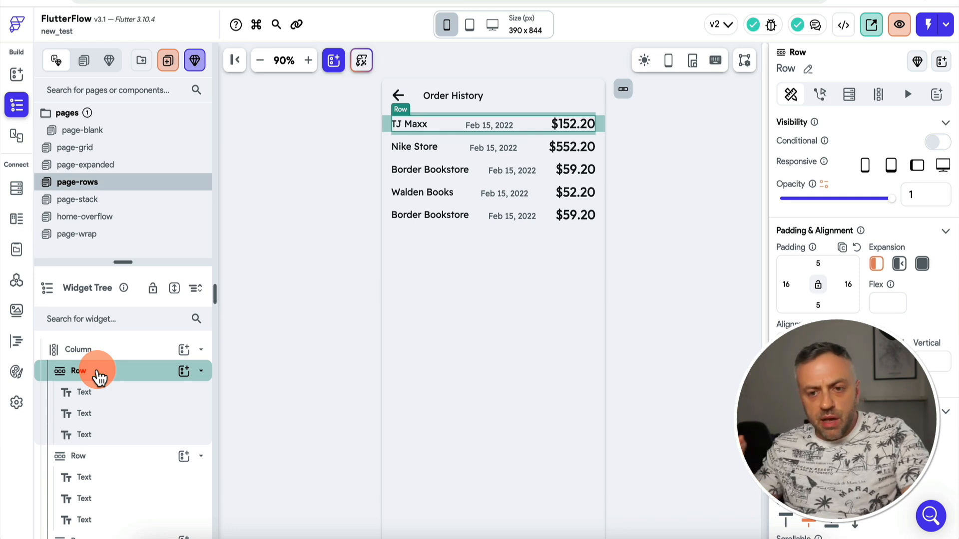
pyautogui.click(410, 127)
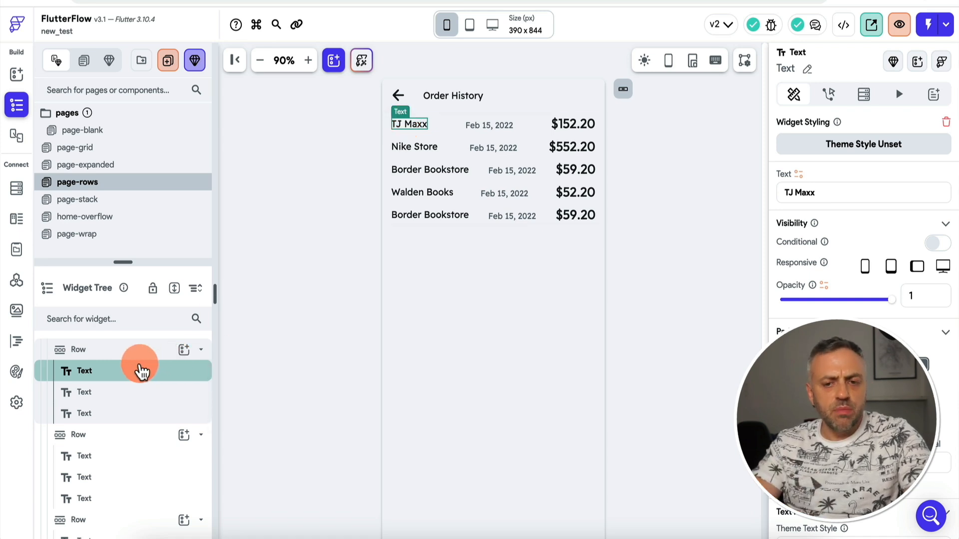
pyautogui.click(184, 350)
pyautogui.write('col')
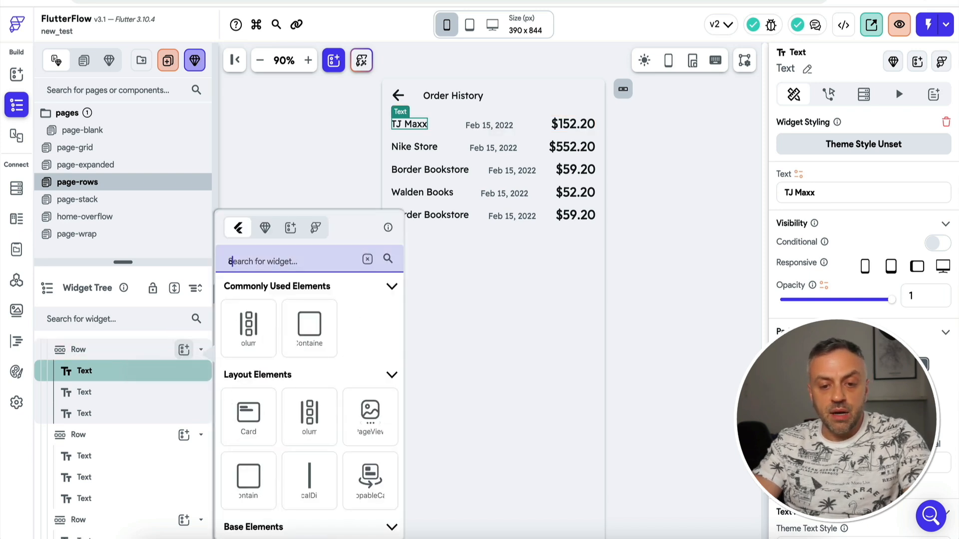
pyautogui.click(248, 327)
pyautogui.moveTo(135, 437); pyautogui.dragTo(99, 372)
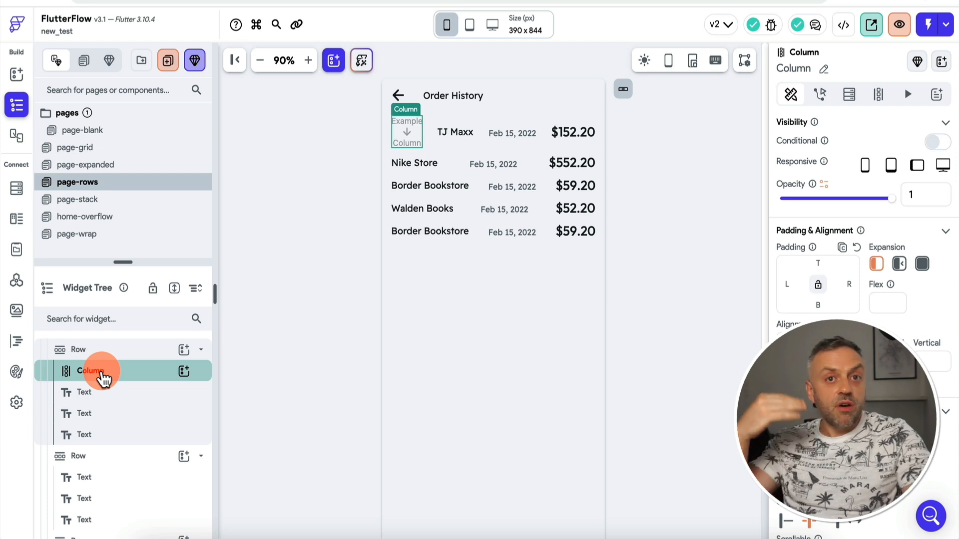
# Step: Move the TJ Maxx text into the new Column and duplicate it there
pyautogui.click(103, 393)
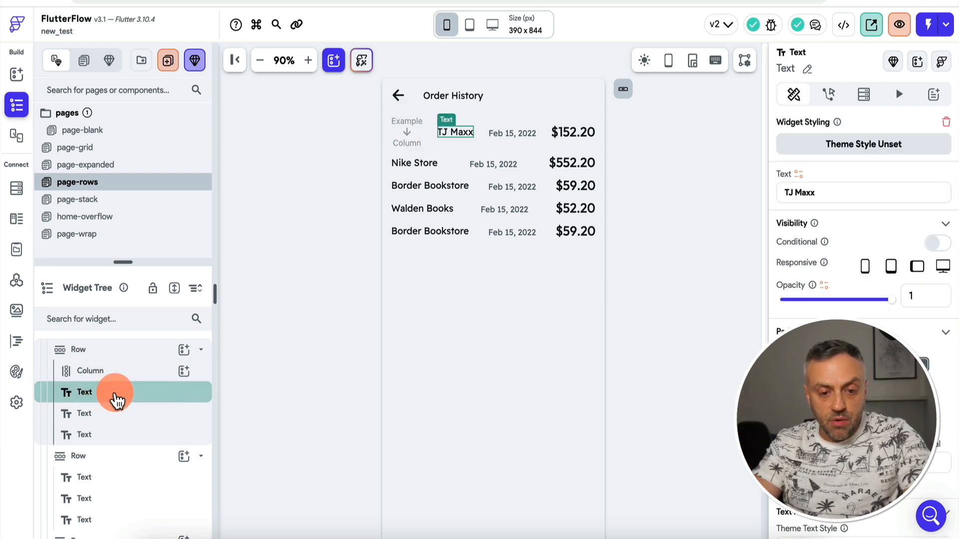
pyautogui.moveTo(124, 395); pyautogui.dragTo(132, 379)
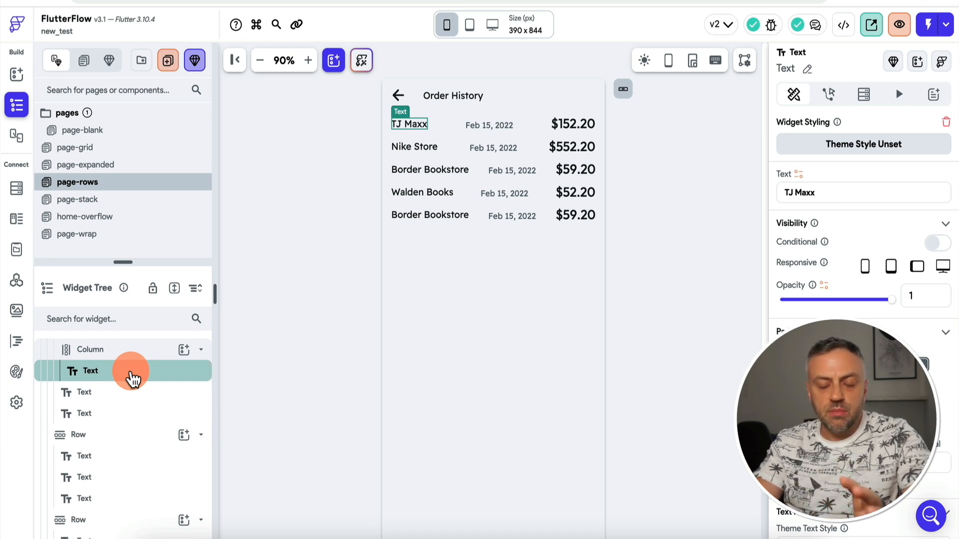
pyautogui.scroll(1, 130, 373)
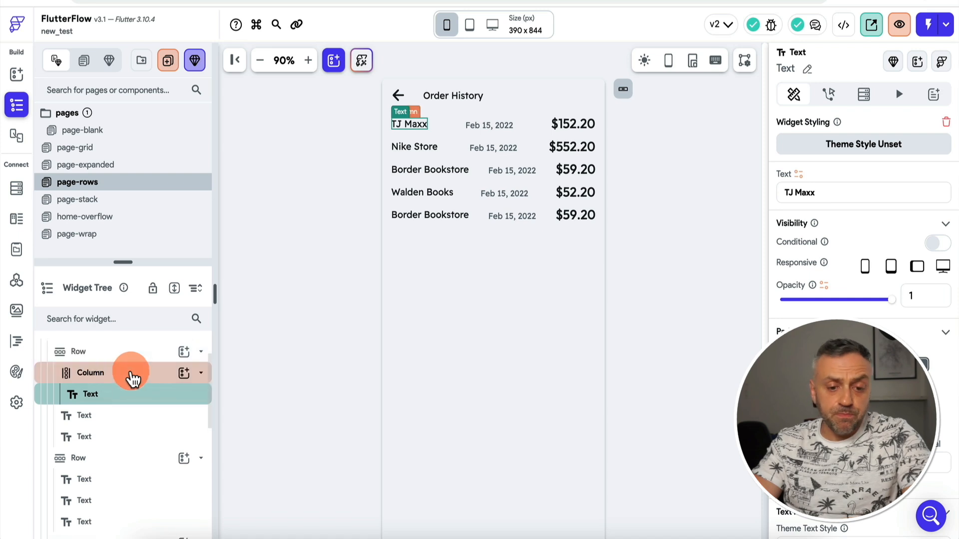
pyautogui.rightClick(113, 399)
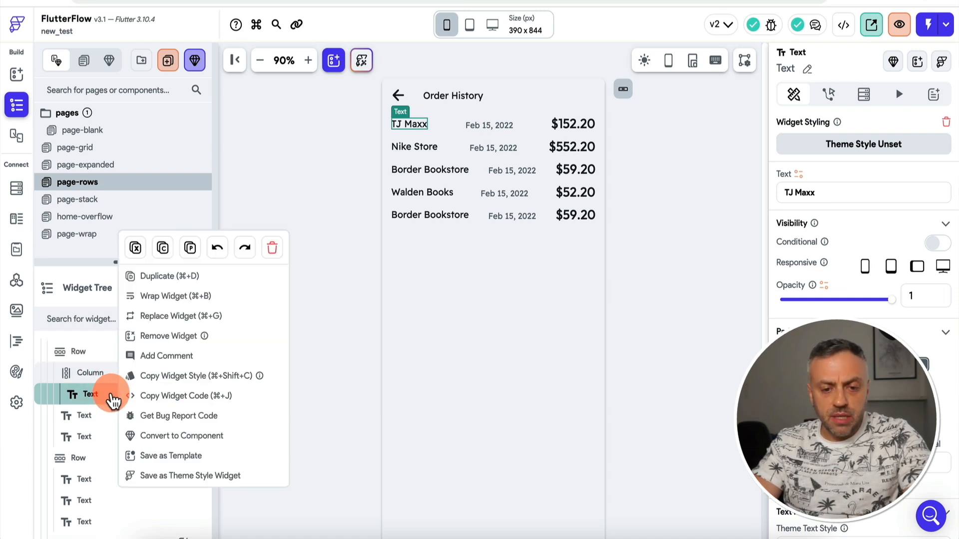
pyautogui.click(167, 278)
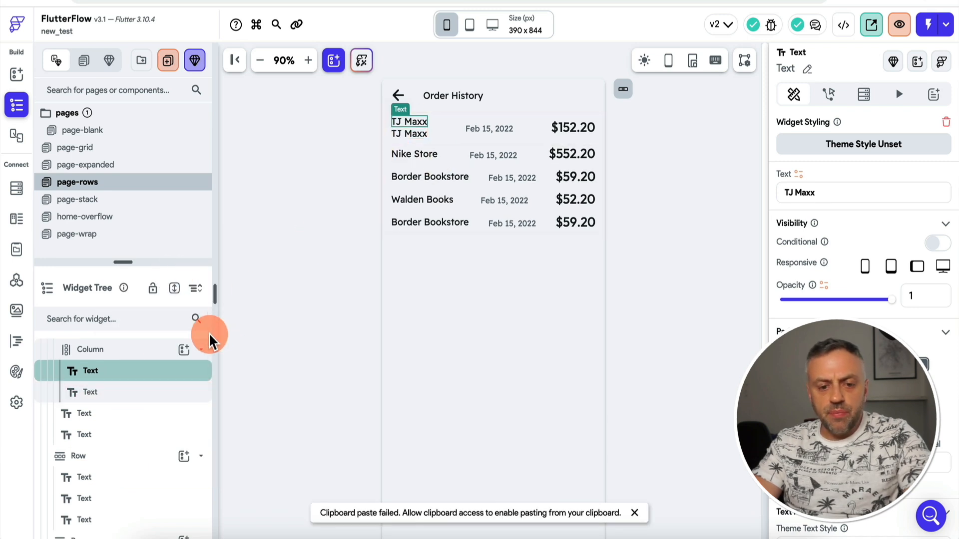
# Step: Change the second text in the nested Column to "Walmart"
pyautogui.scroll(1, 149, 391)
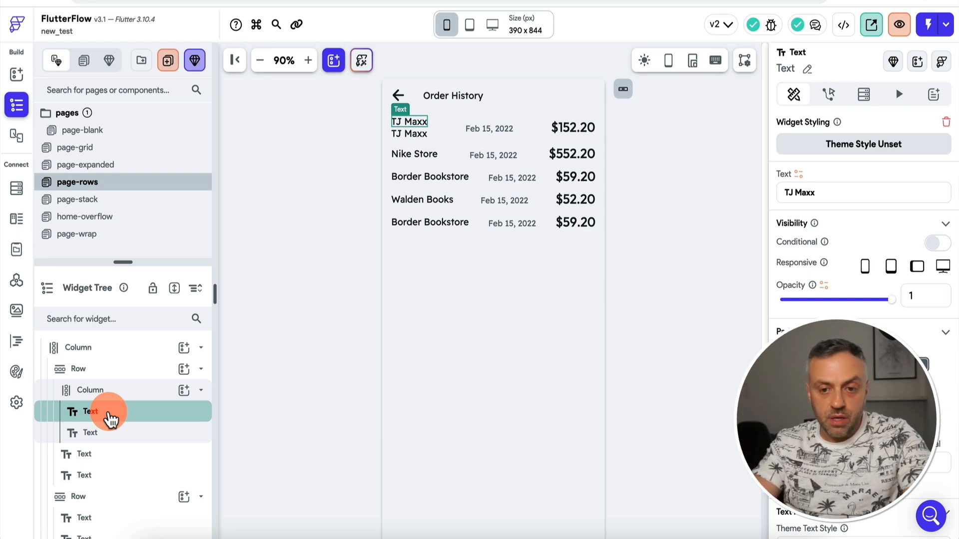
pyautogui.click(114, 433)
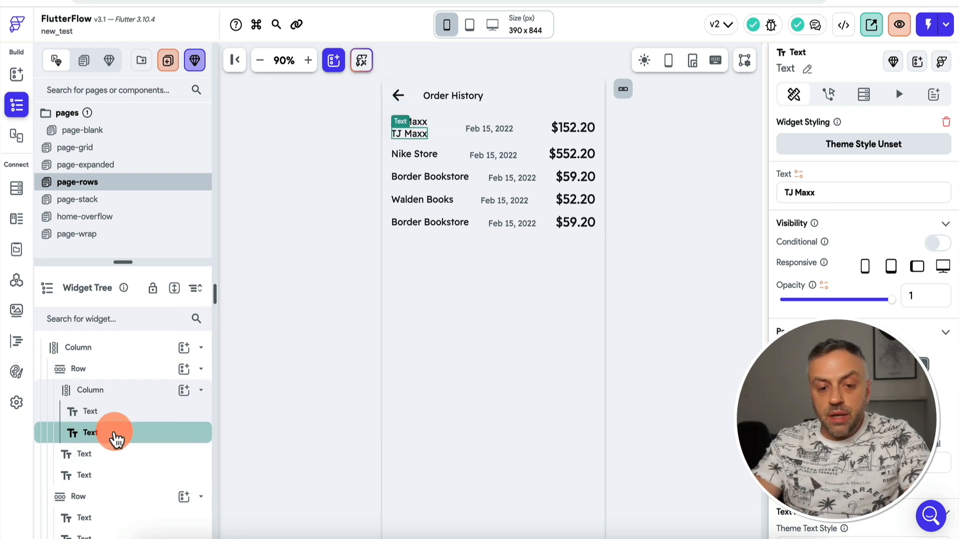
pyautogui.tripleClick(826, 189)
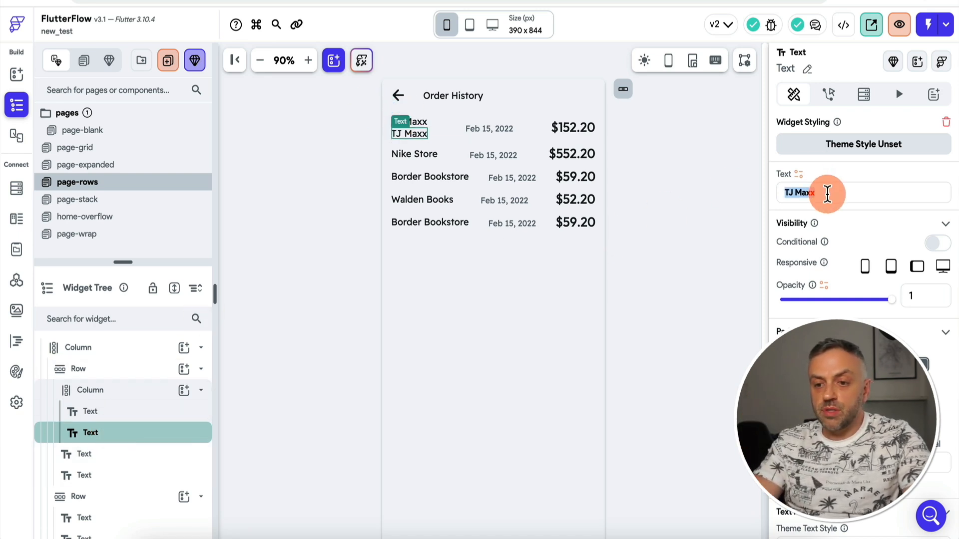
pyautogui.write('Walmart')
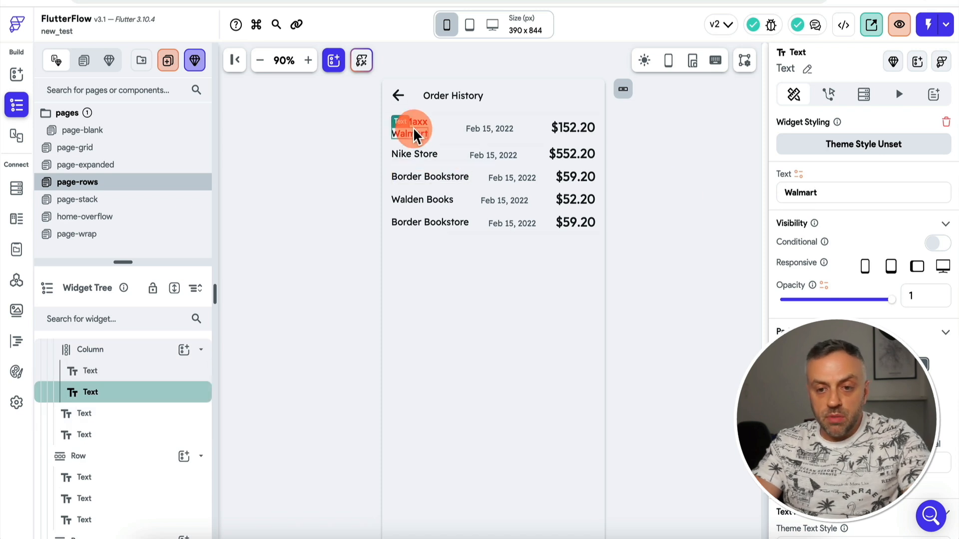
# Step: Wrap the first Row's nested Column in a Stack widget
pyautogui.click(453, 121)
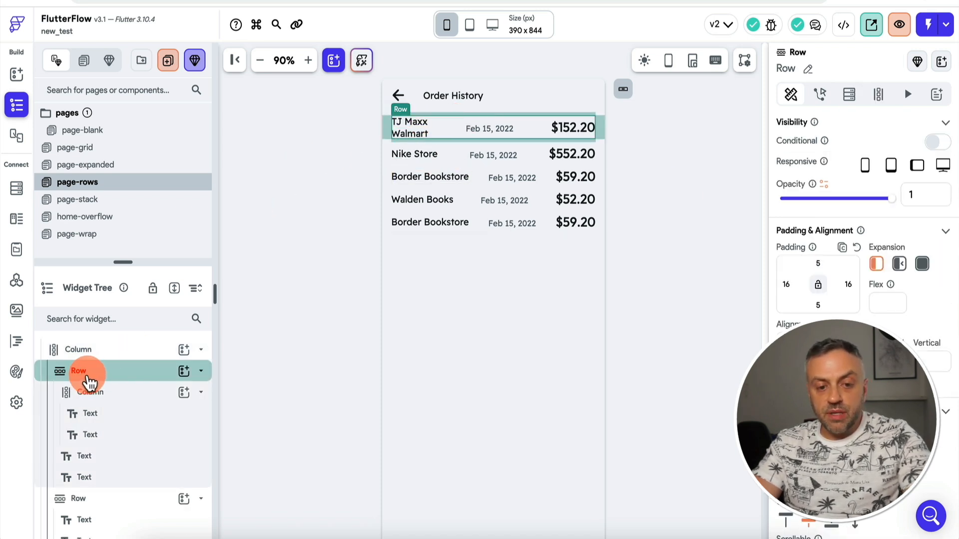
pyautogui.moveTo(107, 379); pyautogui.dragTo(127, 378)
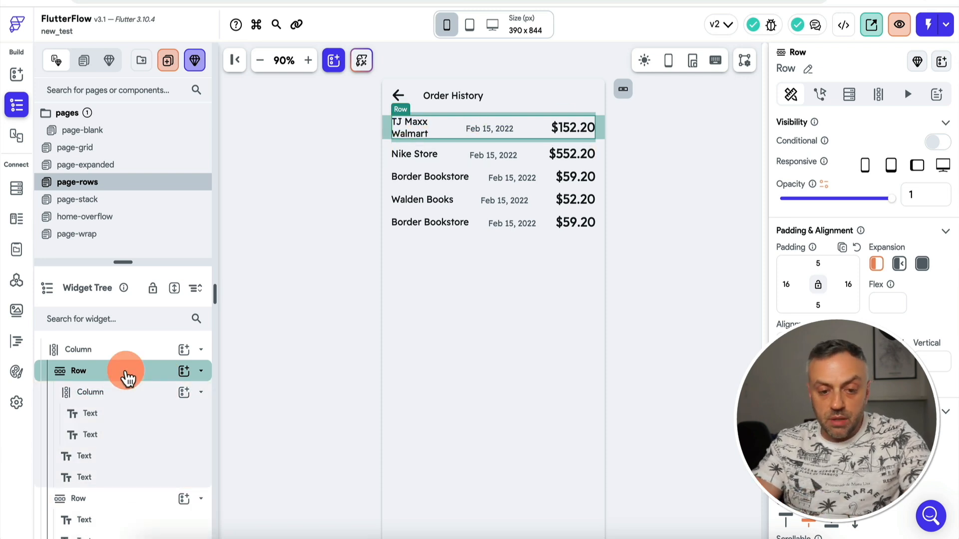
pyautogui.click(106, 395)
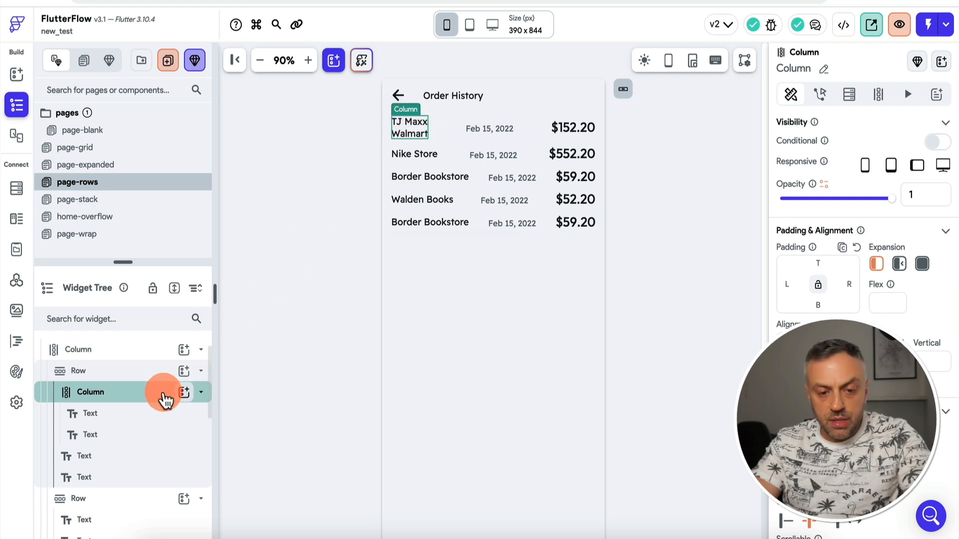
pyautogui.rightClick(143, 398)
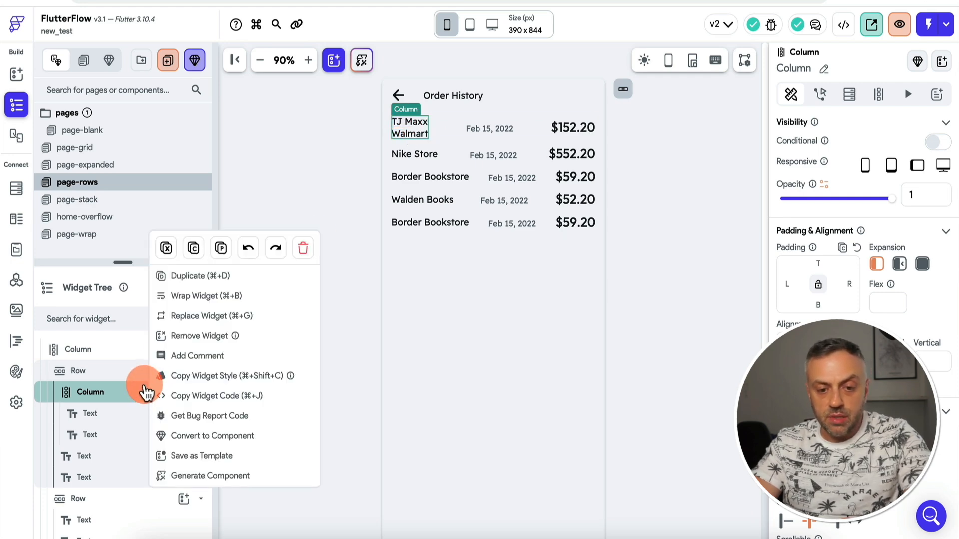
pyautogui.click(199, 295)
pyautogui.click(392, 250)
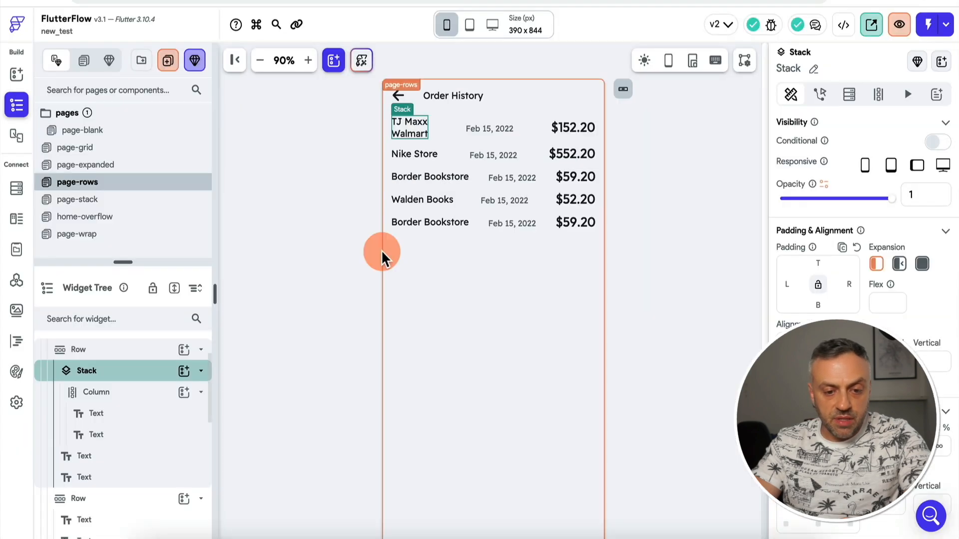
# Step: Add an Icon to the Stack after its Column, and collapse that Column in the widget tree
pyautogui.click(122, 375)
pyautogui.doubleClick(121, 375)
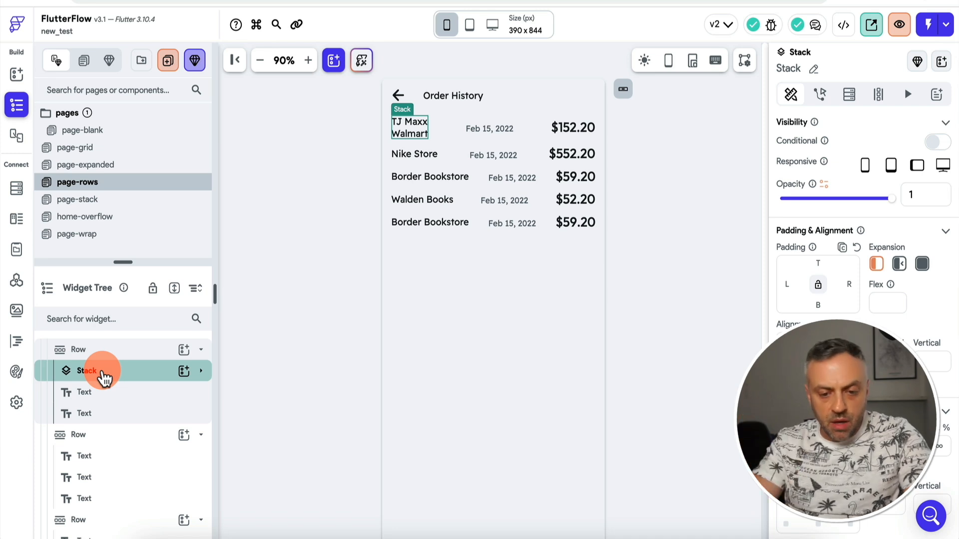
pyautogui.click(183, 377)
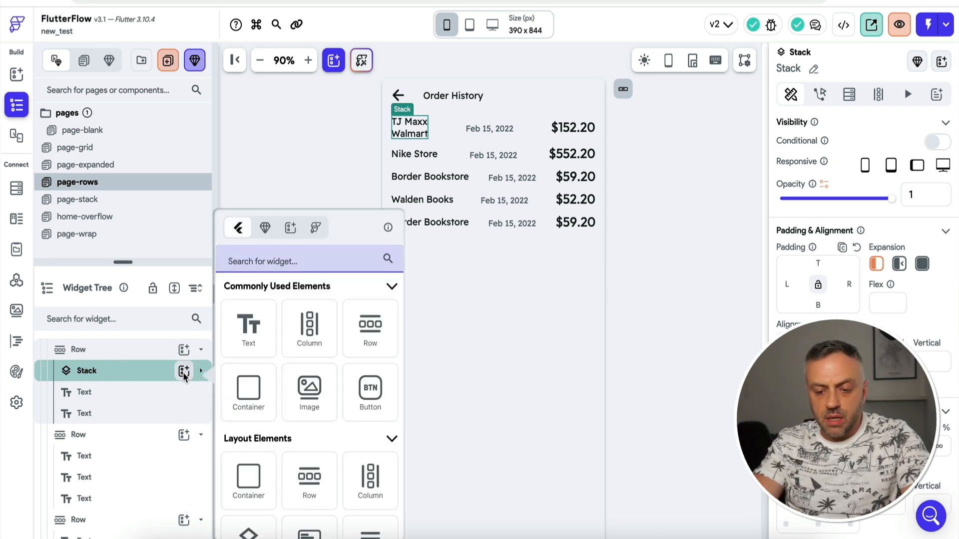
pyautogui.write('icon')
pyautogui.moveTo(249, 344); pyautogui.dragTo(400, 131)
pyautogui.click(200, 370)
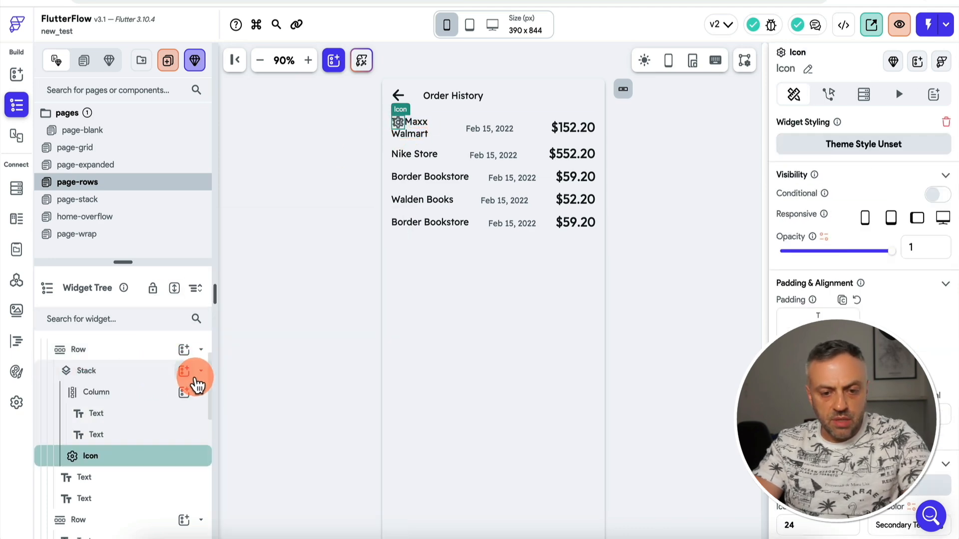
pyautogui.click(200, 392)
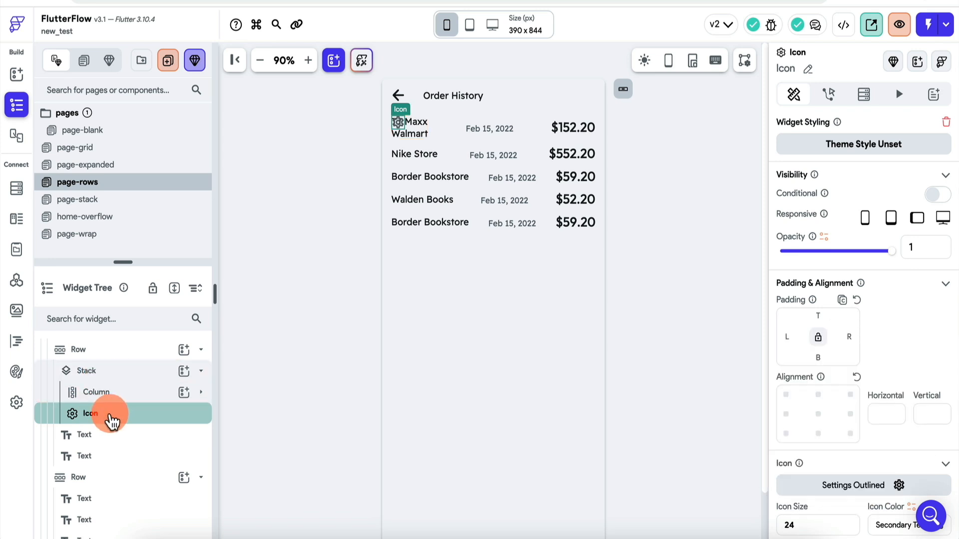
# Step: Set the Icon's color to the Error theme color and deselect it
pyautogui.scroll(1, 102, 435)
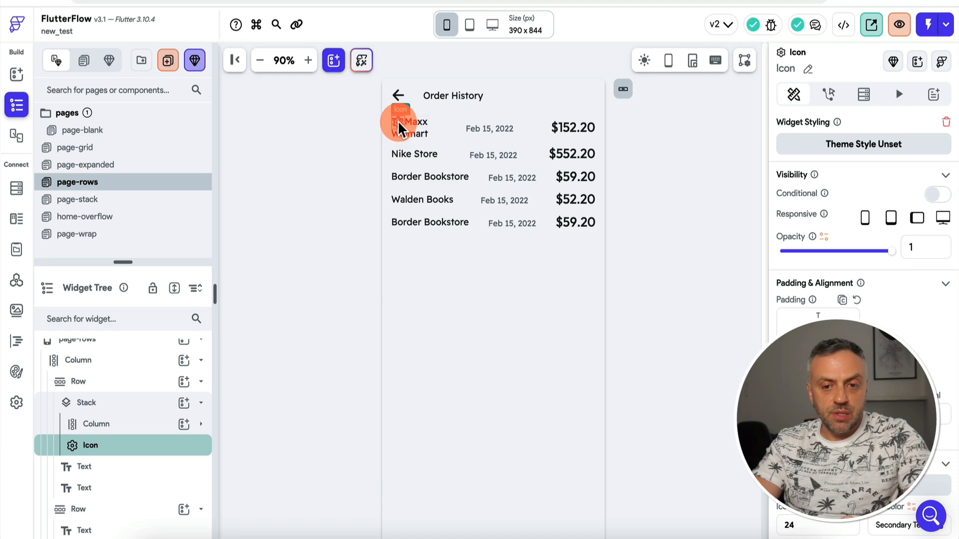
pyautogui.click(892, 524)
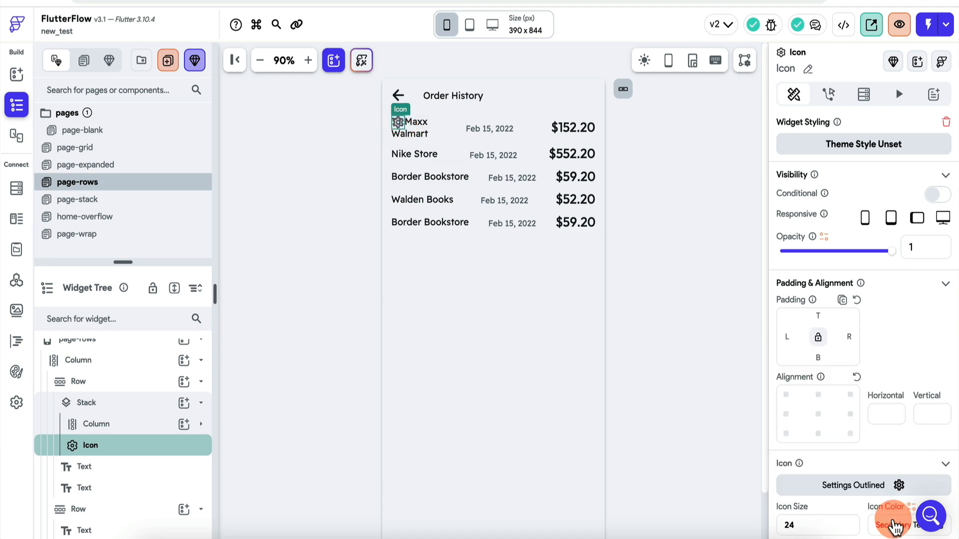
pyautogui.scroll(-1, 891, 517)
pyautogui.click(941, 481)
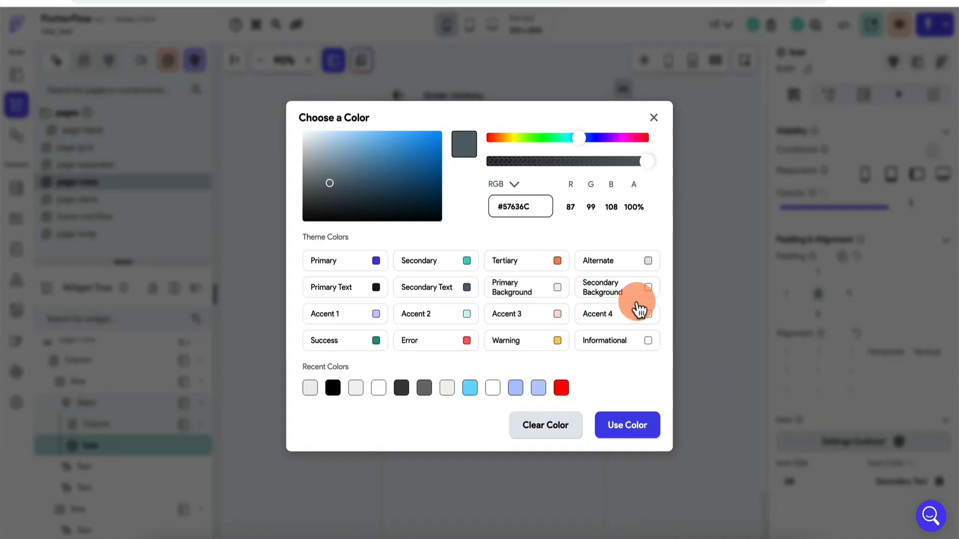
pyautogui.click(449, 342)
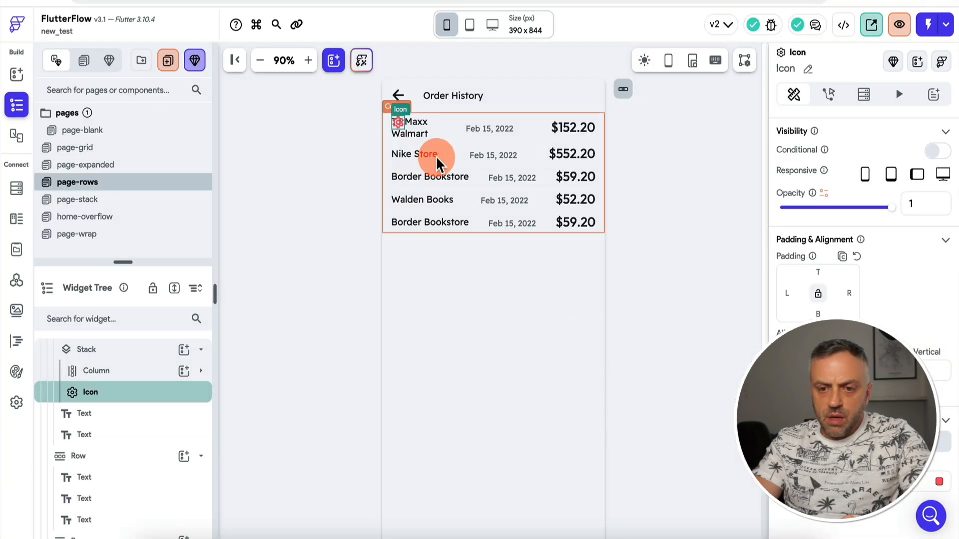
pyautogui.click(334, 169)
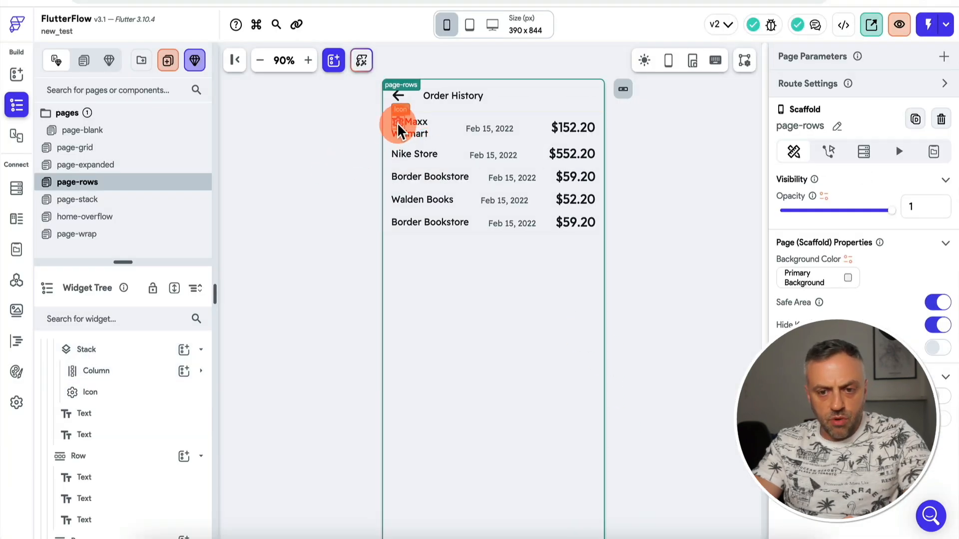
# Step: Examine the first Row's nesting by inspecting its Stack and the Column and Icon inside it
pyautogui.scroll(1, 125, 367)
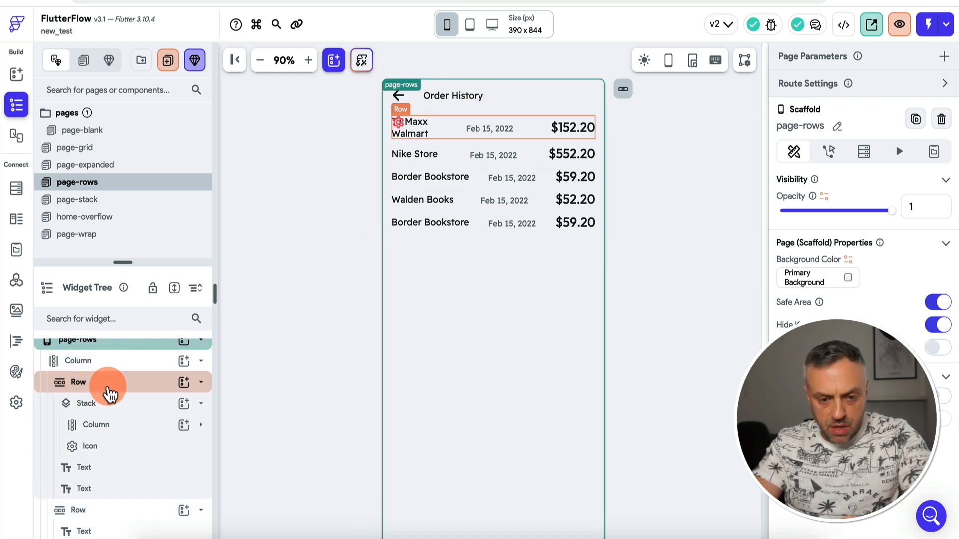
pyautogui.click(109, 392)
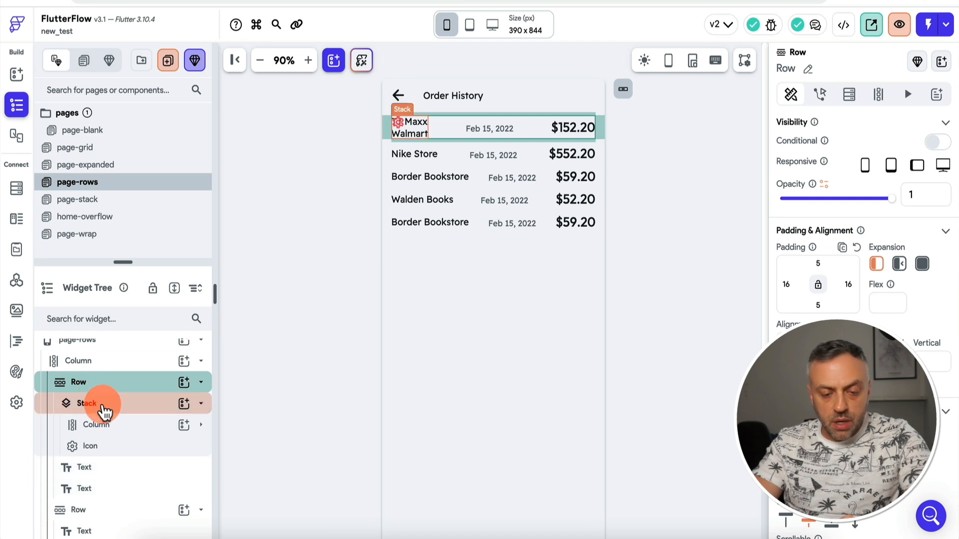
pyautogui.click(110, 408)
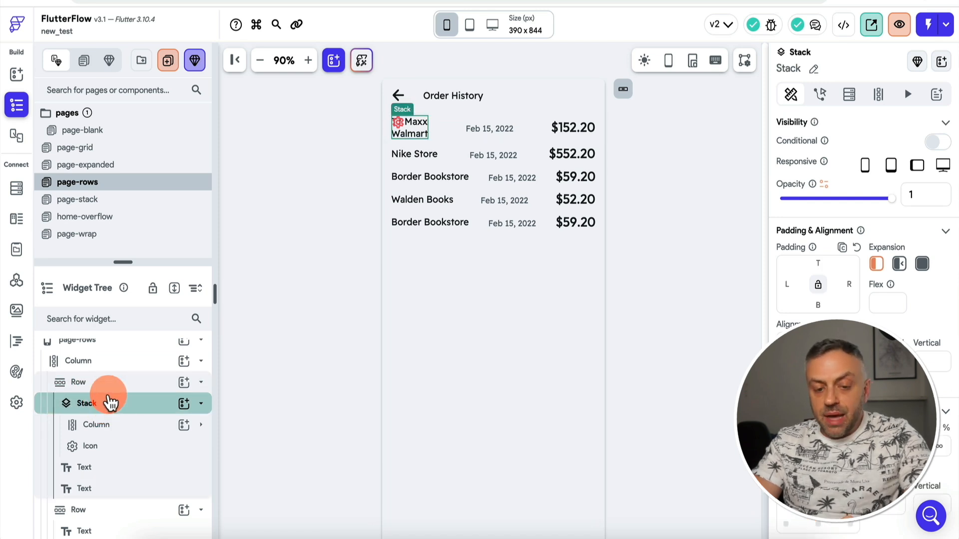
pyautogui.click(117, 434)
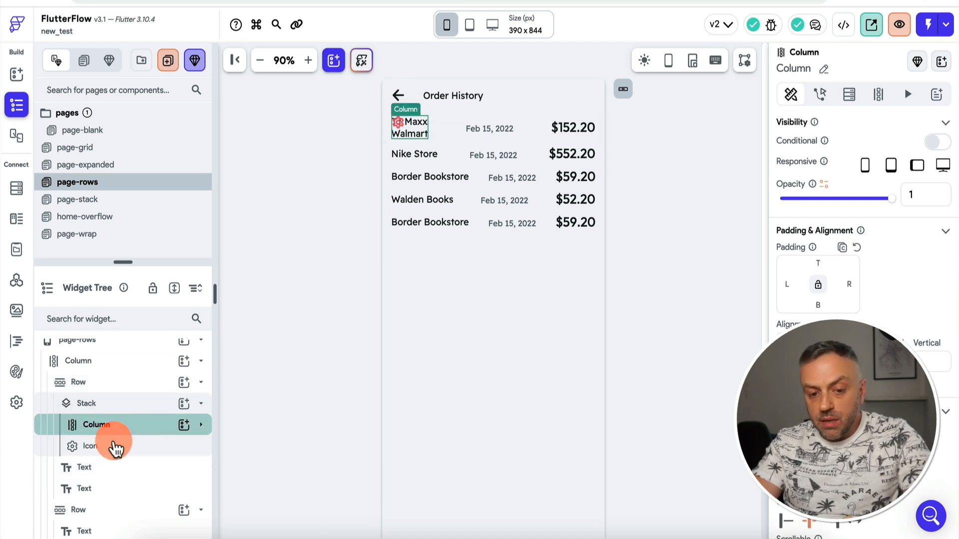
pyautogui.click(116, 445)
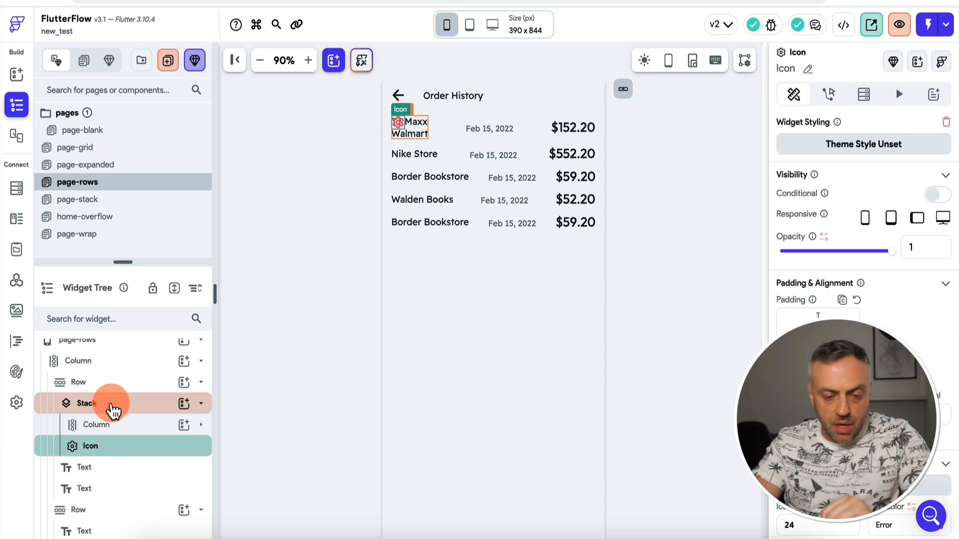
pyautogui.click(103, 385)
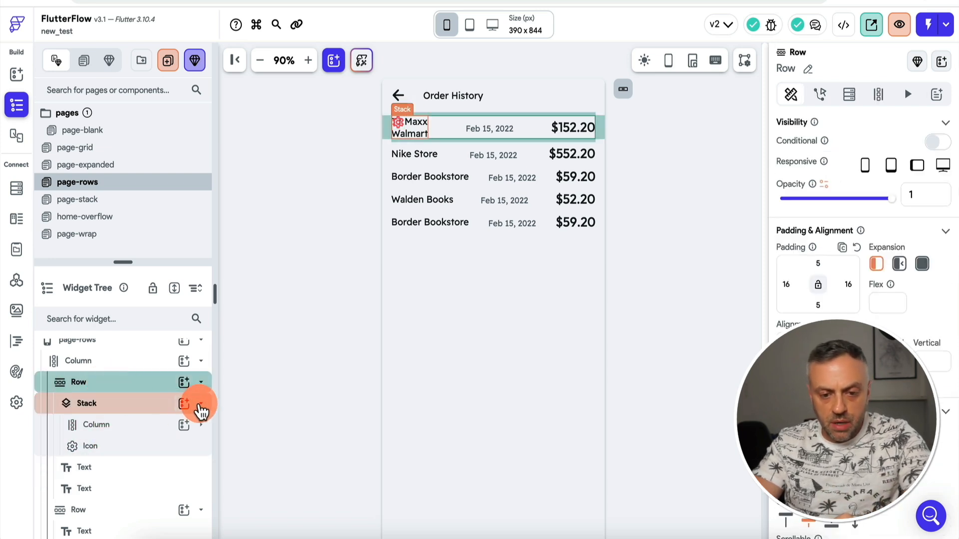
pyautogui.click(200, 405)
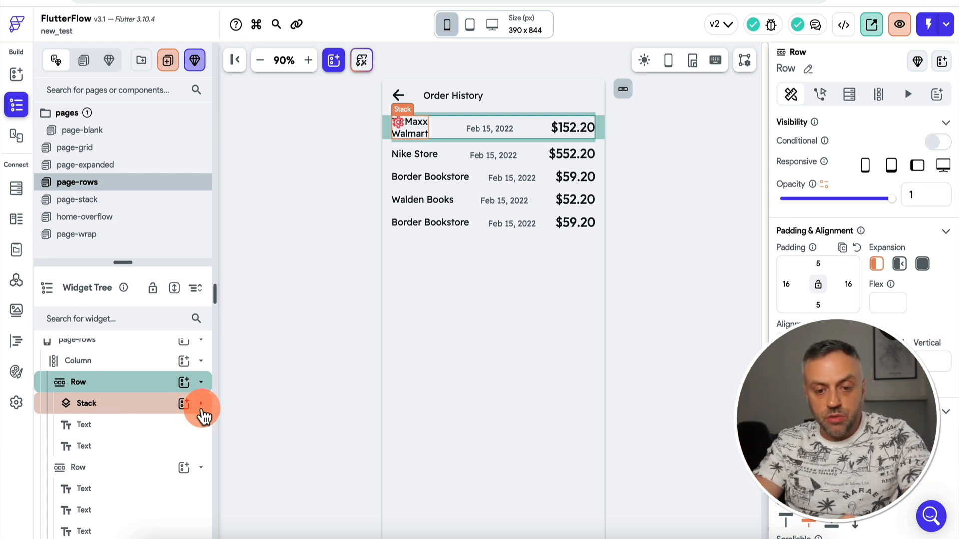
pyautogui.click(200, 404)
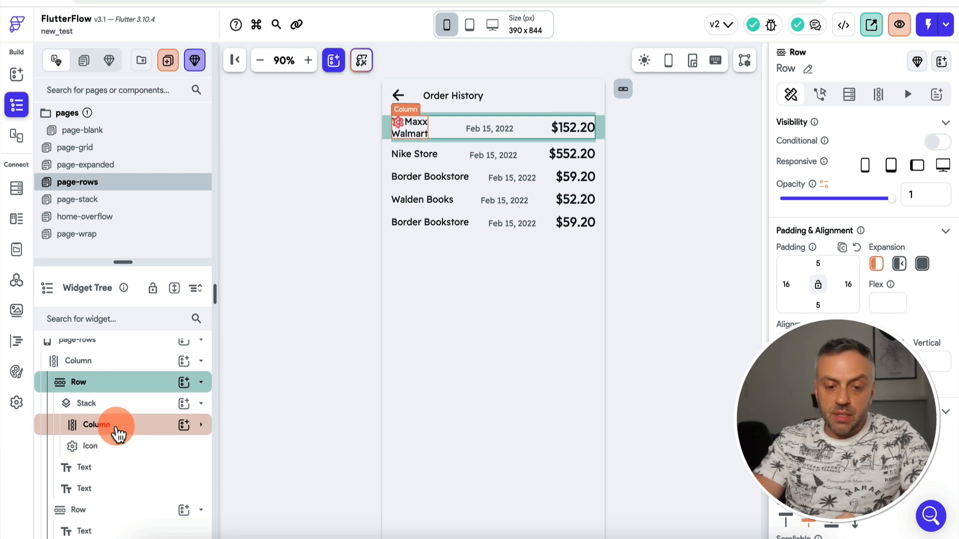
# Step: Expand the Column inside the first Row's Stack and inspect its first Text child
pyautogui.click(201, 425)
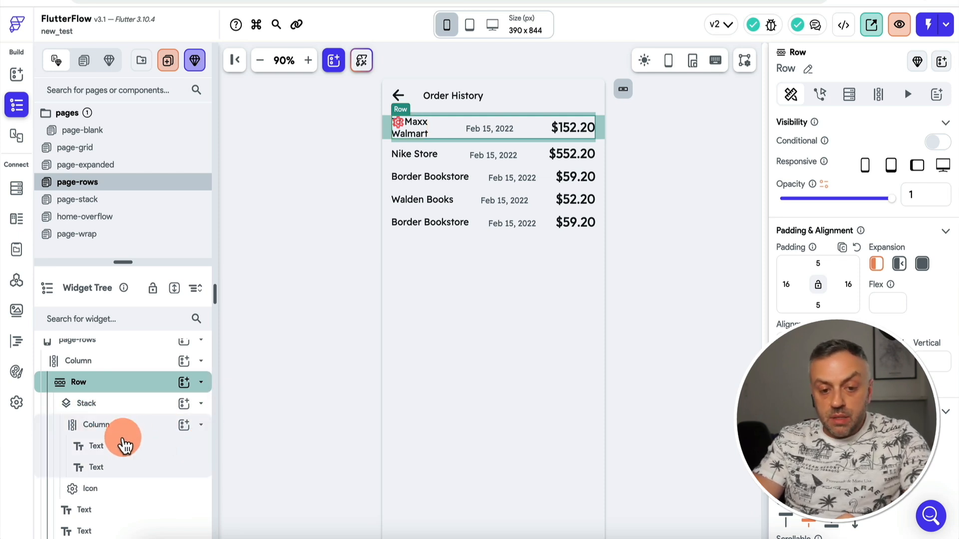
pyautogui.click(120, 449)
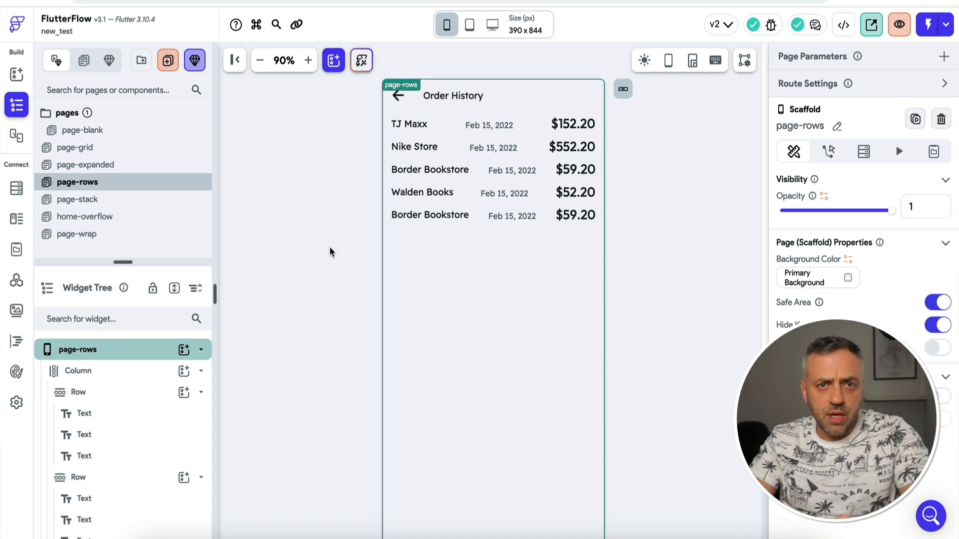
# Step: Add a Container as the last child of the page-rows page's main Column
pyautogui.click(139, 355)
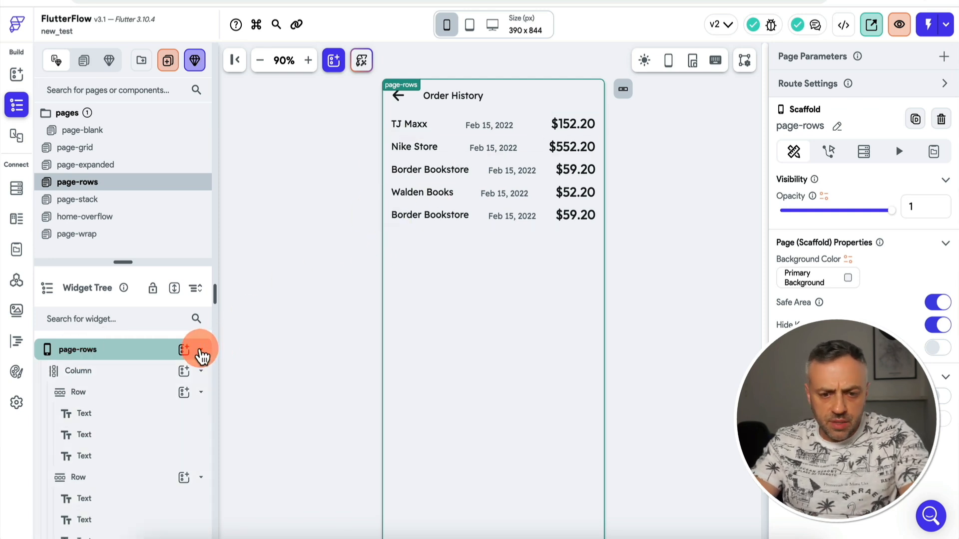
pyautogui.click(185, 371)
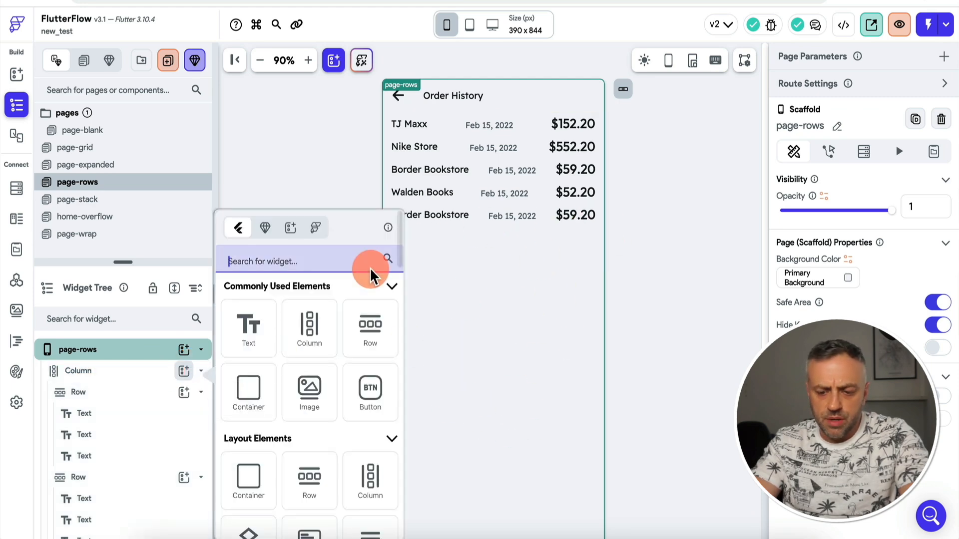
pyautogui.write('cont')
pyautogui.click(248, 325)
pyautogui.click(407, 266)
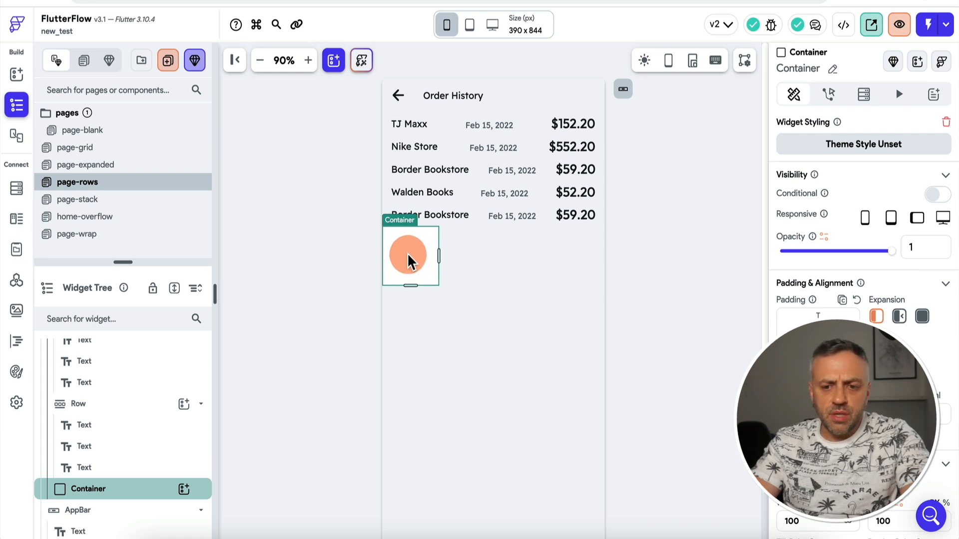
# Step: Clear the new Container's width and height, check it on the canvas, and deselect it
pyautogui.scroll(-2, 855, 425)
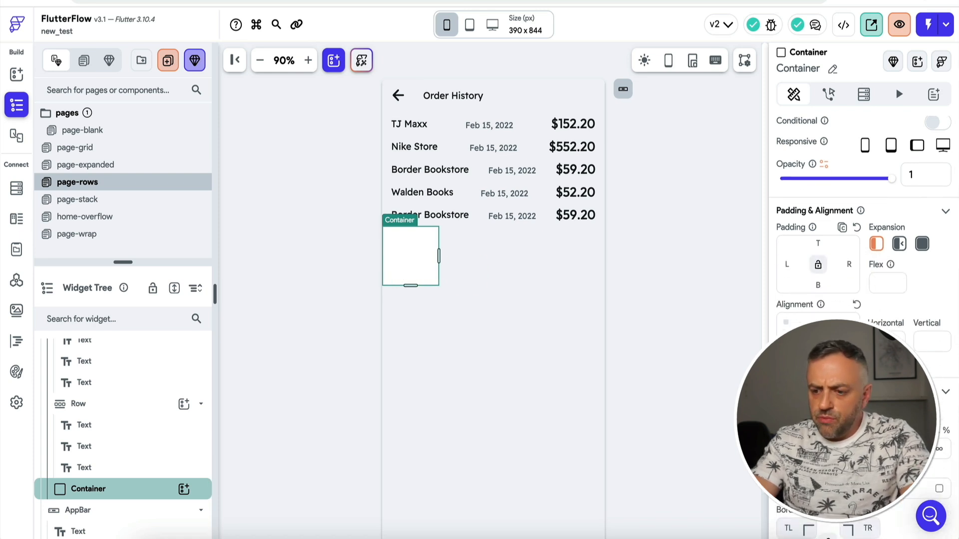
pyautogui.click(854, 431)
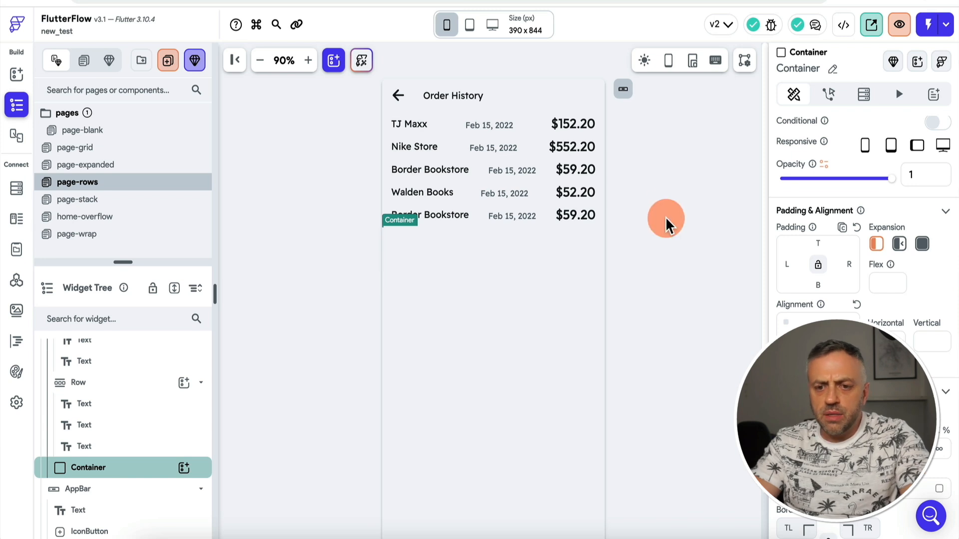
pyautogui.click(240, 269)
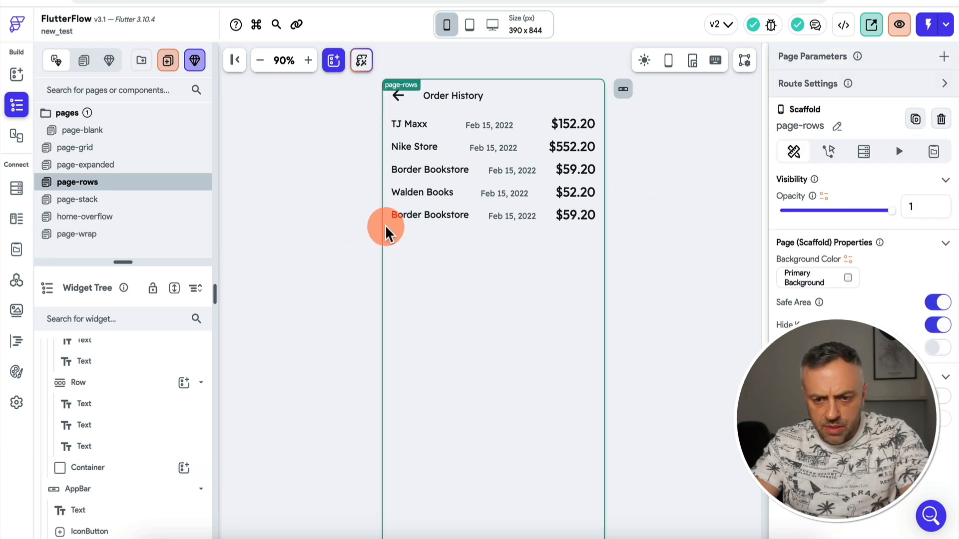
pyautogui.click(129, 474)
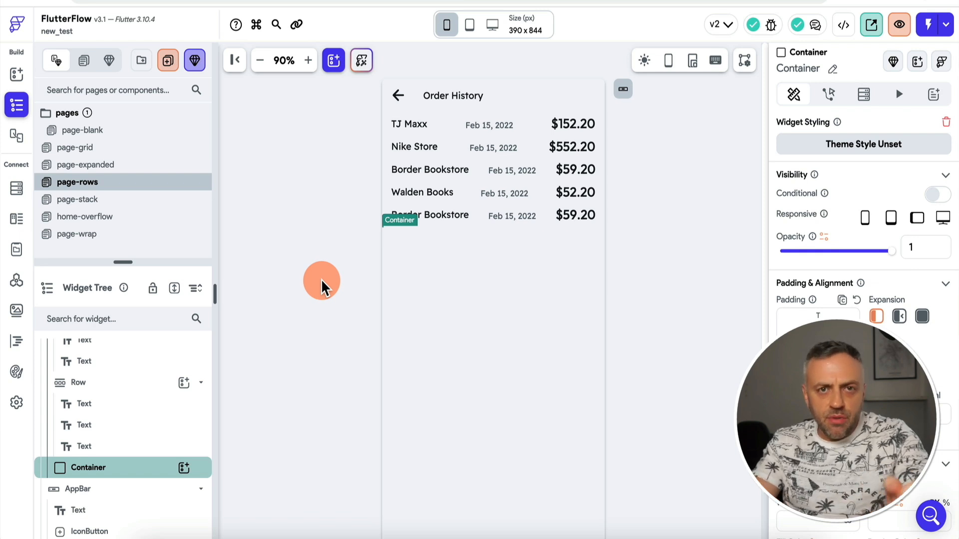
pyautogui.click(240, 435)
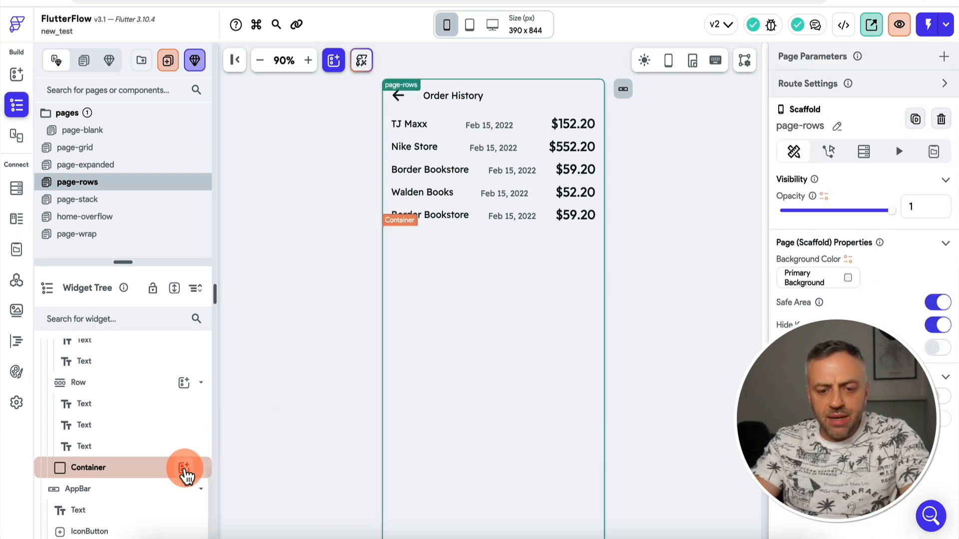
# Step: Add a Text widget inside the Container below the order rows
pyautogui.click(184, 469)
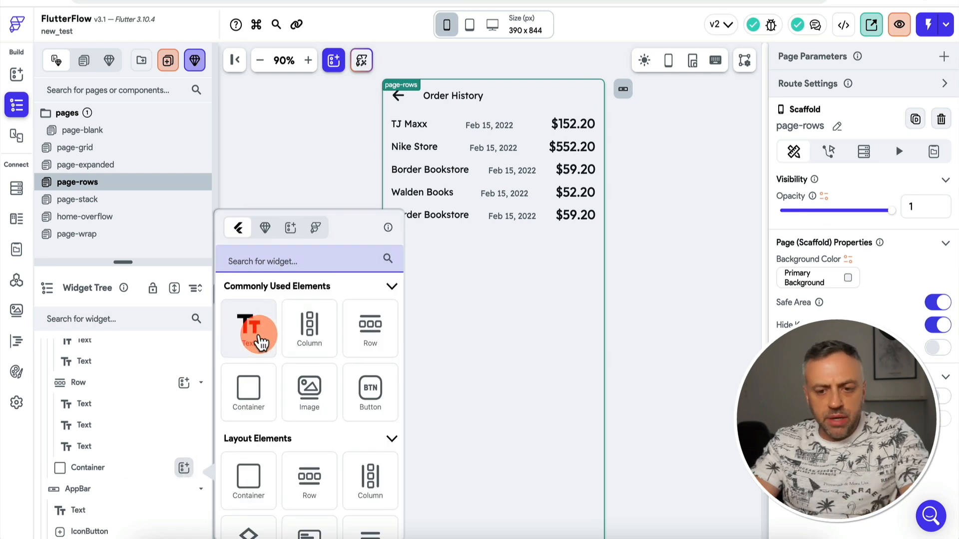
pyautogui.write('tex')
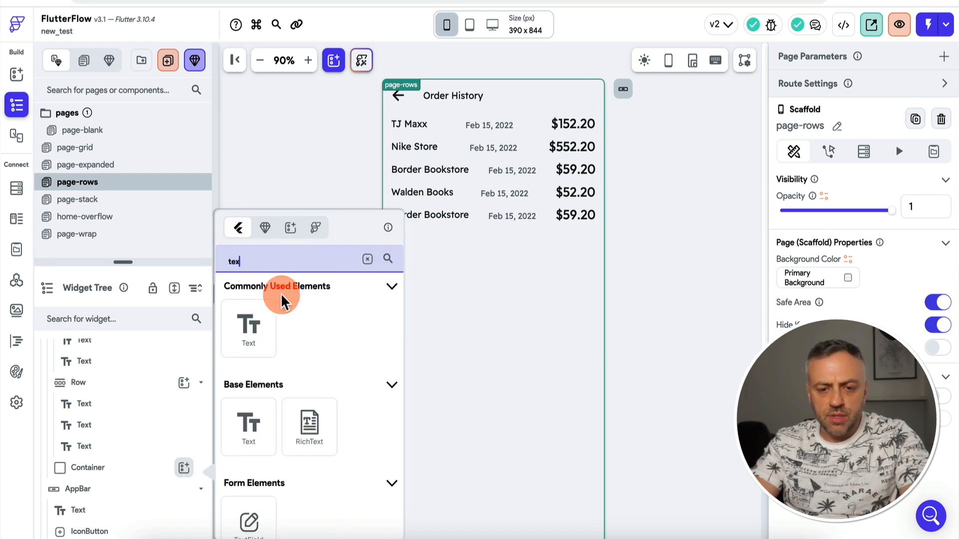
pyautogui.click(253, 325)
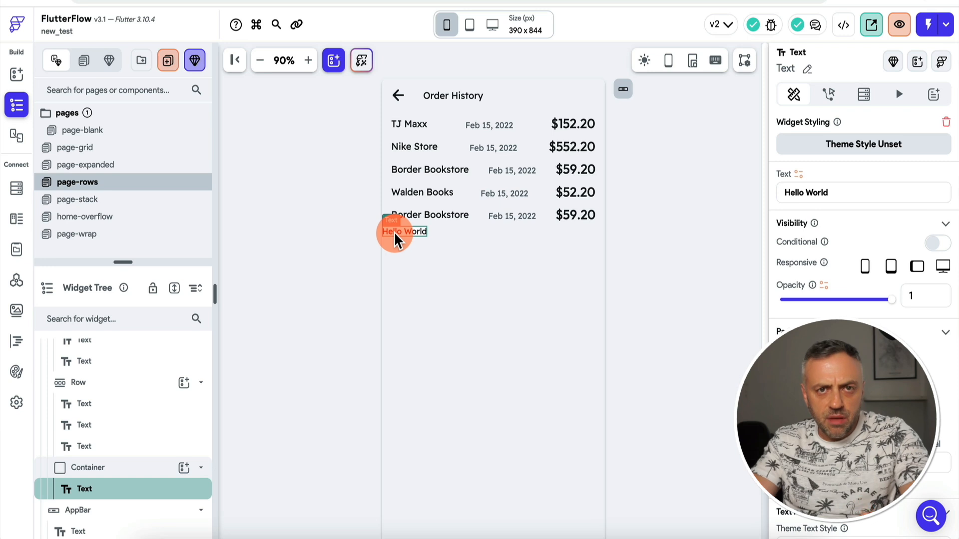
# Step: Set the Container's width and height to 100 px each
pyautogui.click(113, 466)
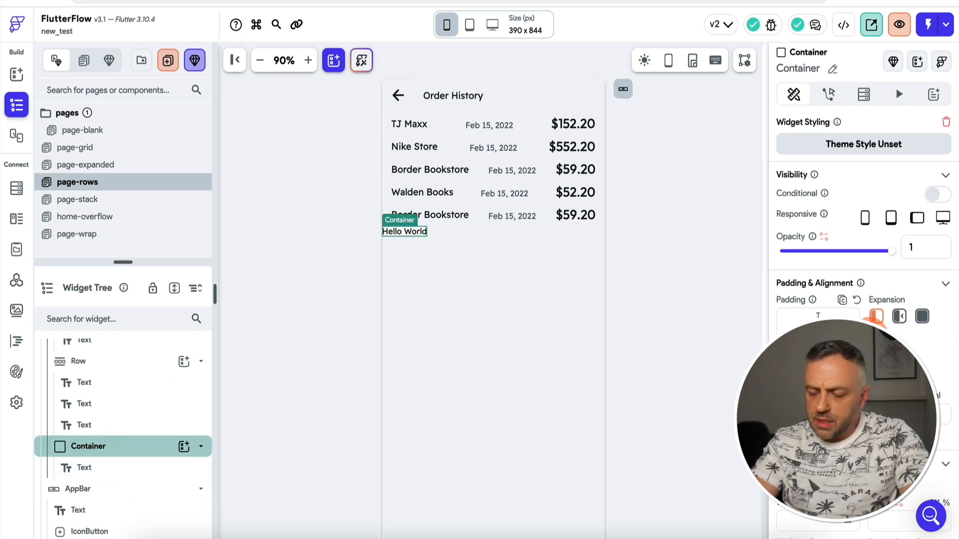
pyautogui.scroll(-3, 876, 317)
pyautogui.click(815, 378)
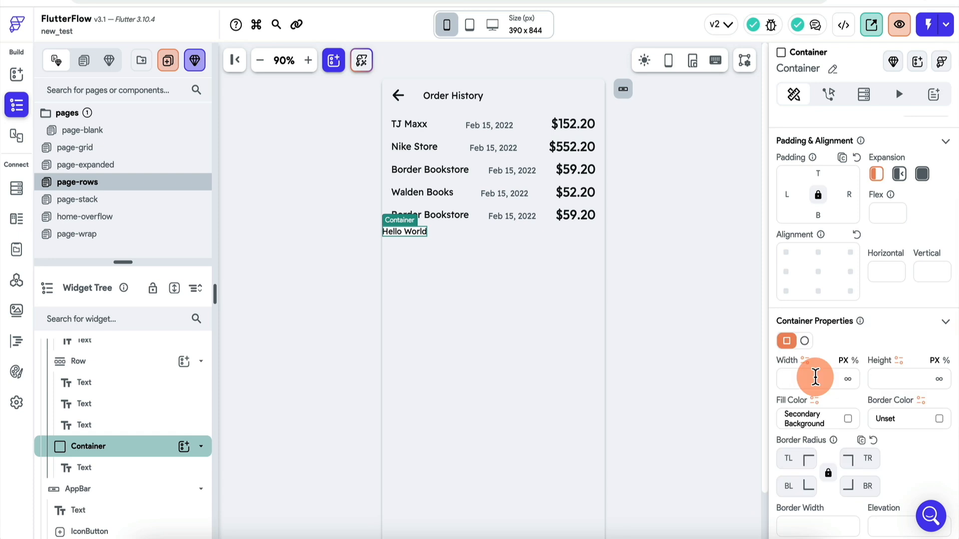
pyautogui.write('100')
pyautogui.click(891, 379)
pyautogui.write('100')
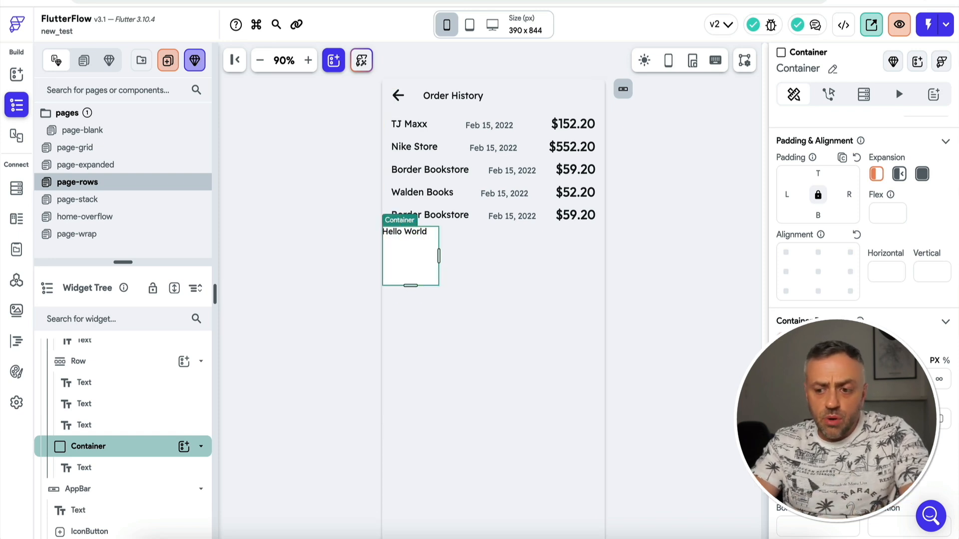
pyautogui.click(921, 378)
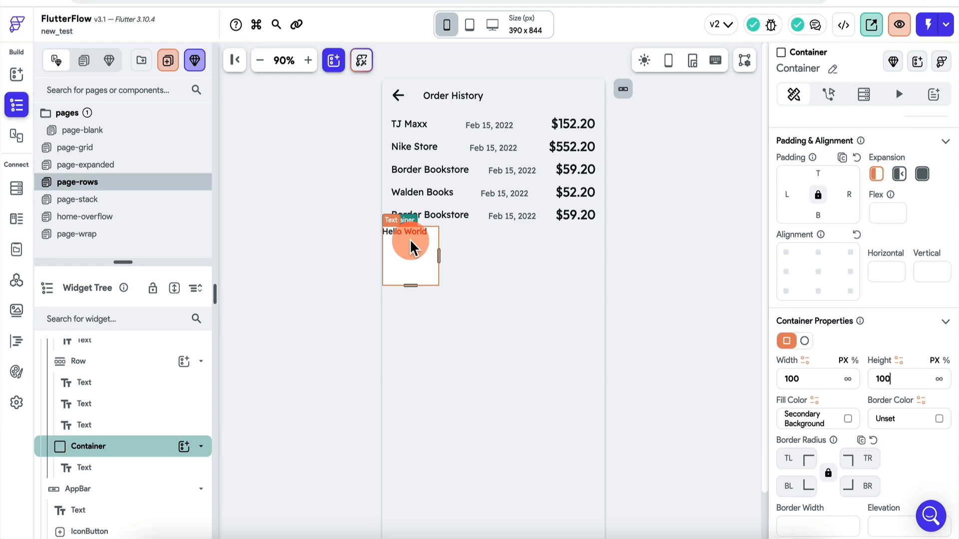
# Step: Set the Container's fill color to #E5E5E5 and its border color to #FF0000
pyautogui.click(848, 421)
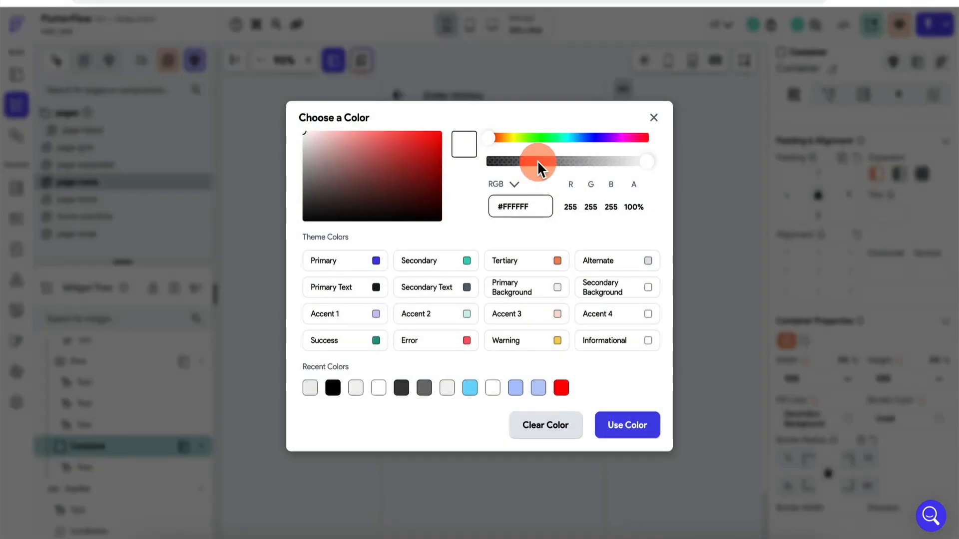
pyautogui.moveTo(357, 149)
pyautogui.mouseDown()
pyautogui.moveTo(293, 154)
pyautogui.moveTo(294, 140)
pyautogui.mouseUp()
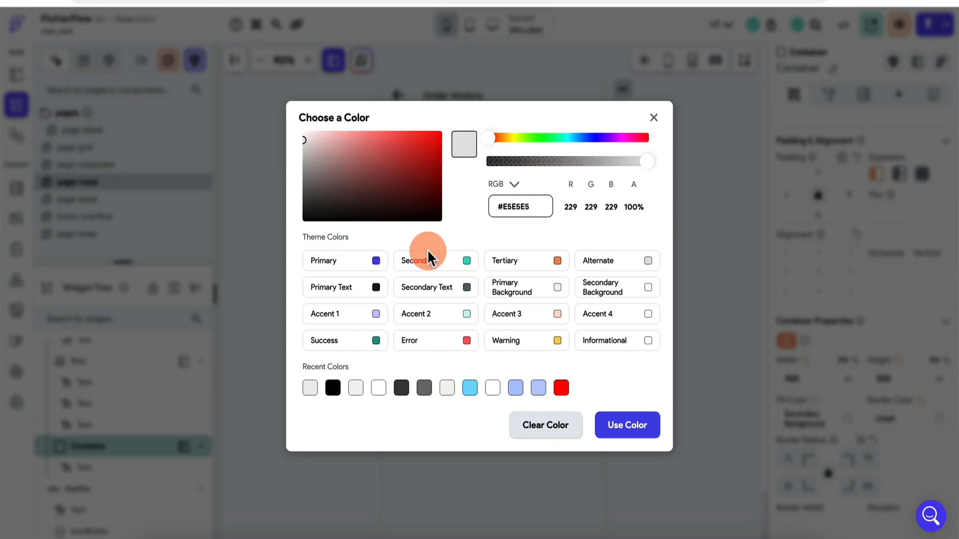
pyautogui.click(630, 430)
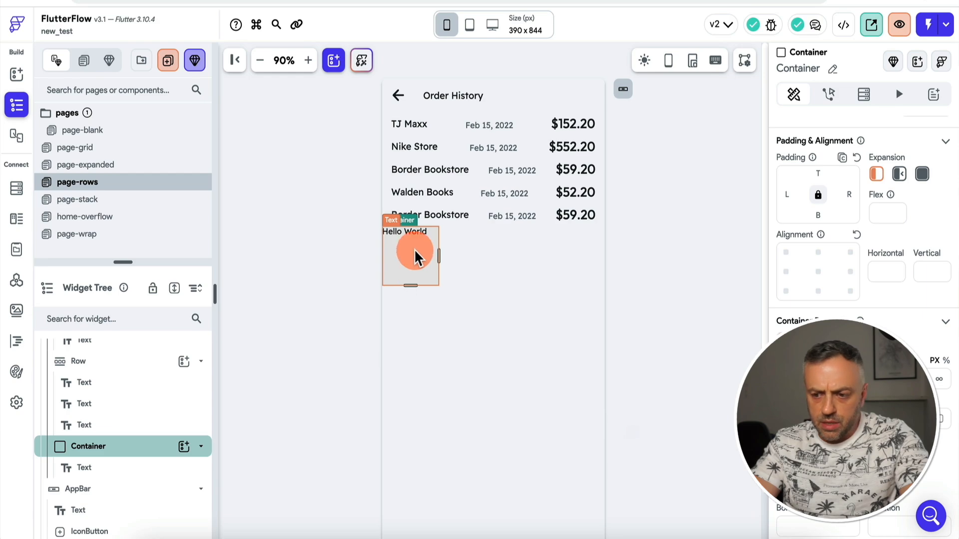
pyautogui.click(939, 418)
pyautogui.moveTo(369, 153); pyautogui.dragTo(447, 124)
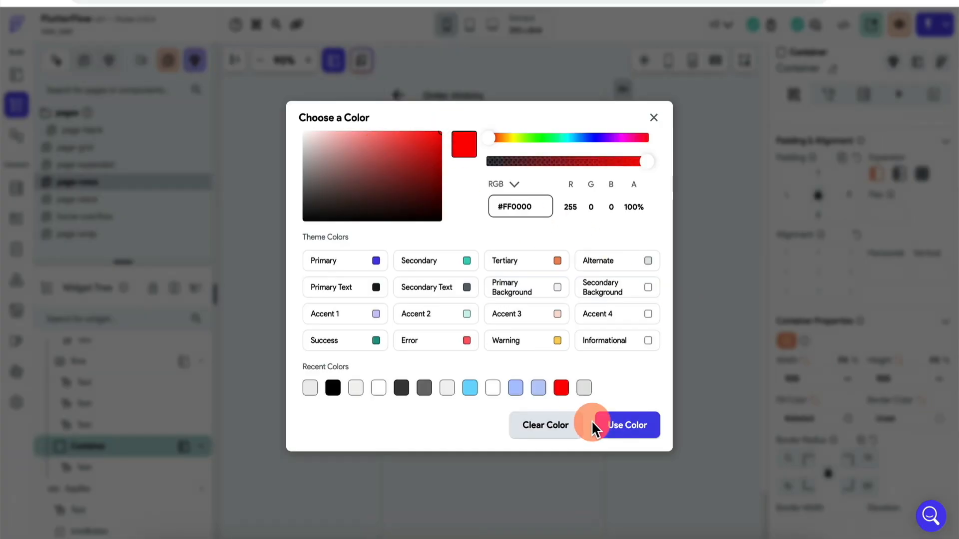
pyautogui.click(628, 425)
# Step: Wrap the Container holding the Hello World text in a Row widget
pyautogui.click(447, 265)
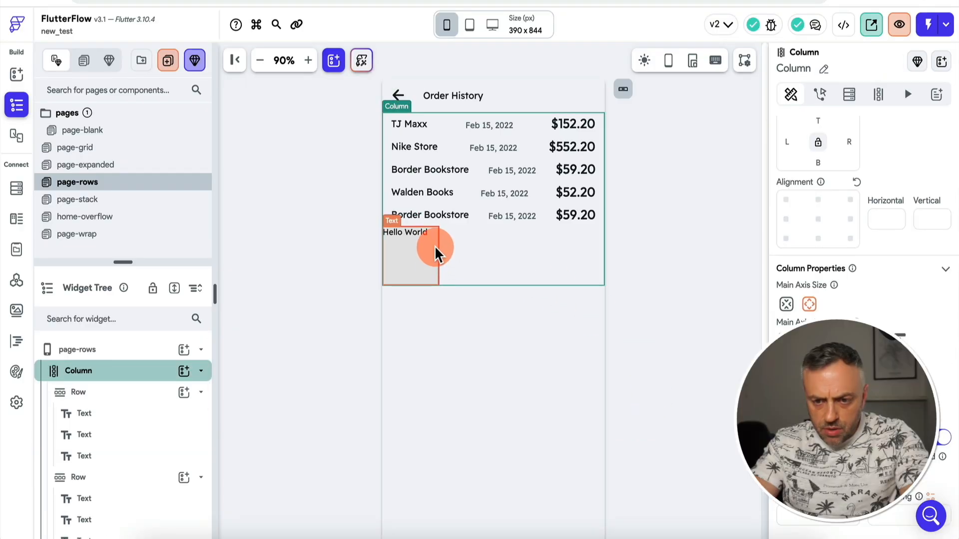
pyautogui.click(434, 246)
pyautogui.click(316, 279)
pyautogui.rightClick(426, 239)
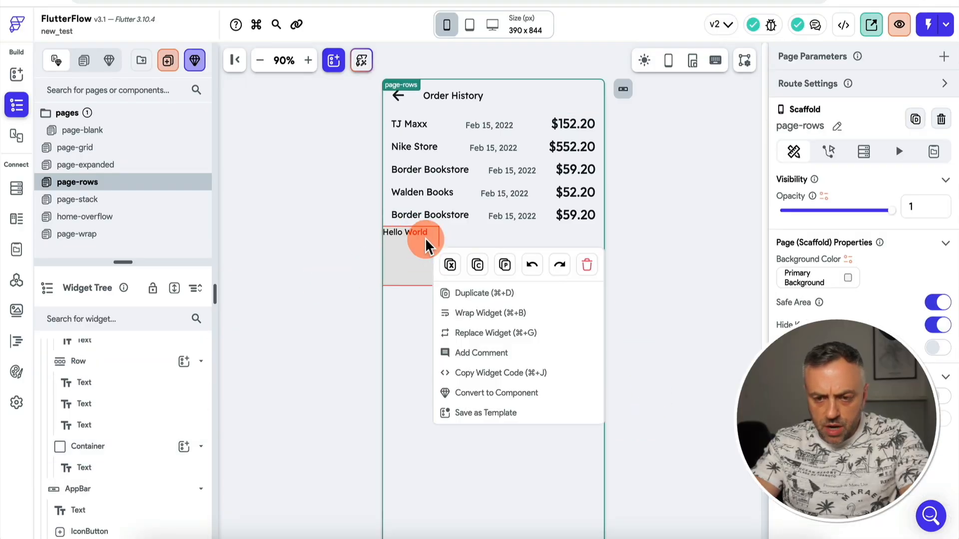
pyautogui.click(410, 243)
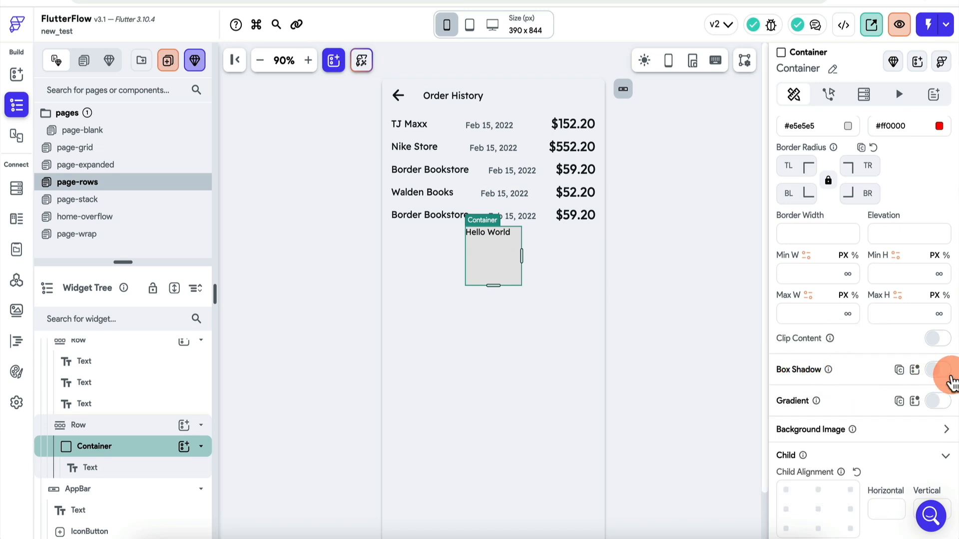
# Step: Enable the Container's box shadow with a blur of 3 and a spread of 1, and deselect the Container
pyautogui.click(945, 376)
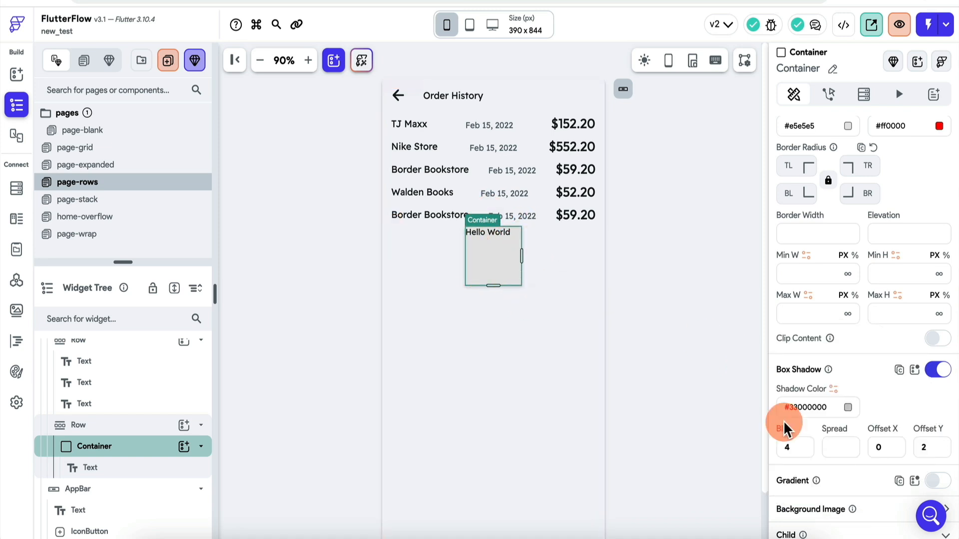
pyautogui.doubleClick(802, 445)
pyautogui.write('10')
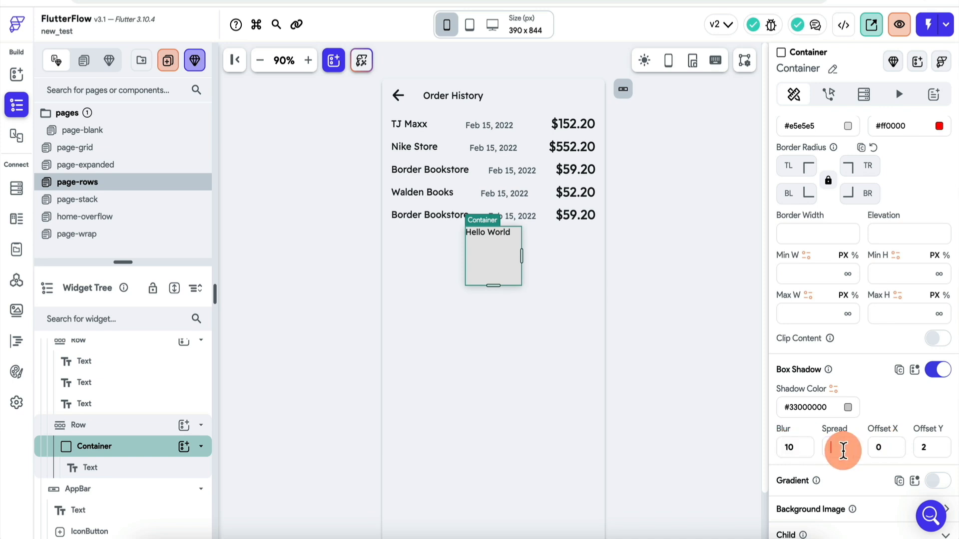
pyautogui.write('10')
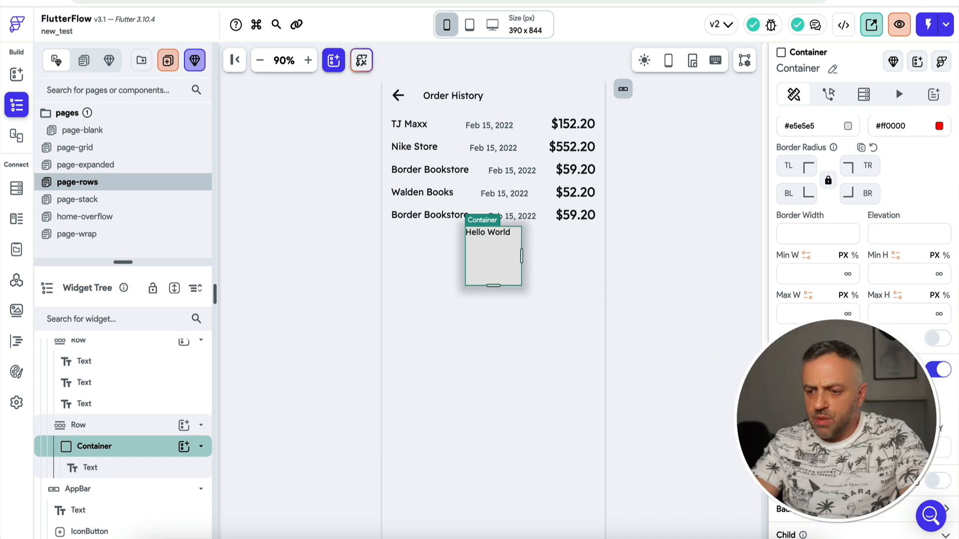
pyautogui.press('BackSpace')
pyautogui.doubleClick(789, 447)
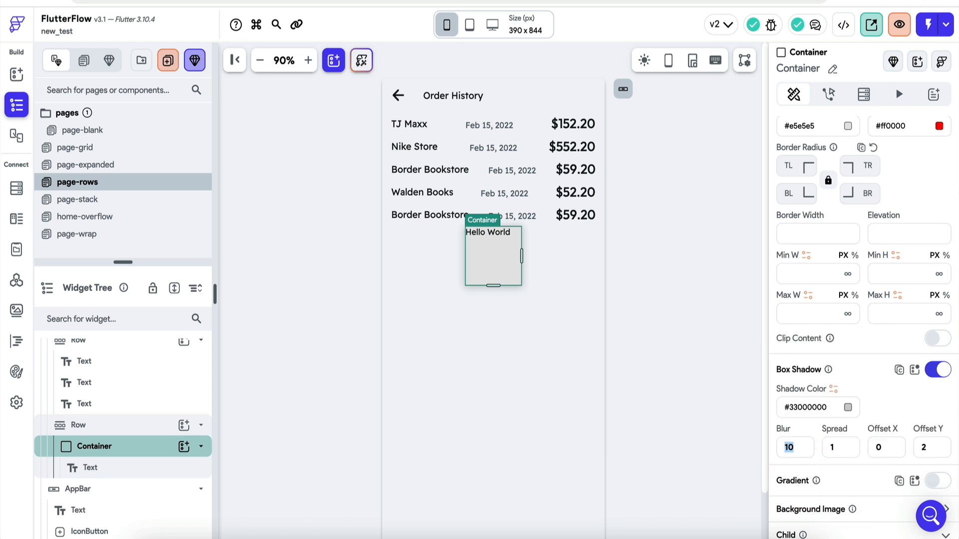
pyautogui.click(525, 291)
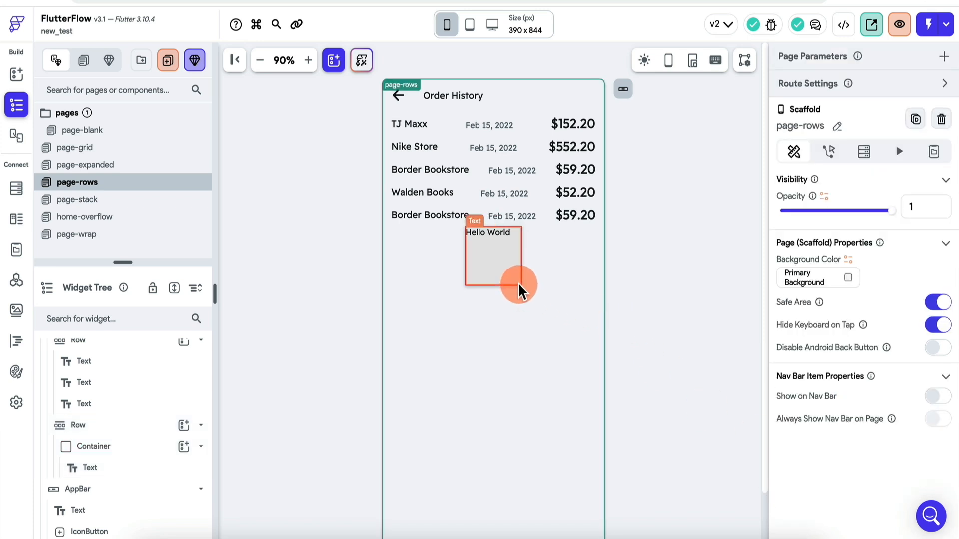
# Step: Try the default Primary-to-Secondary gradient on the Container and turn it off again
pyautogui.click(518, 282)
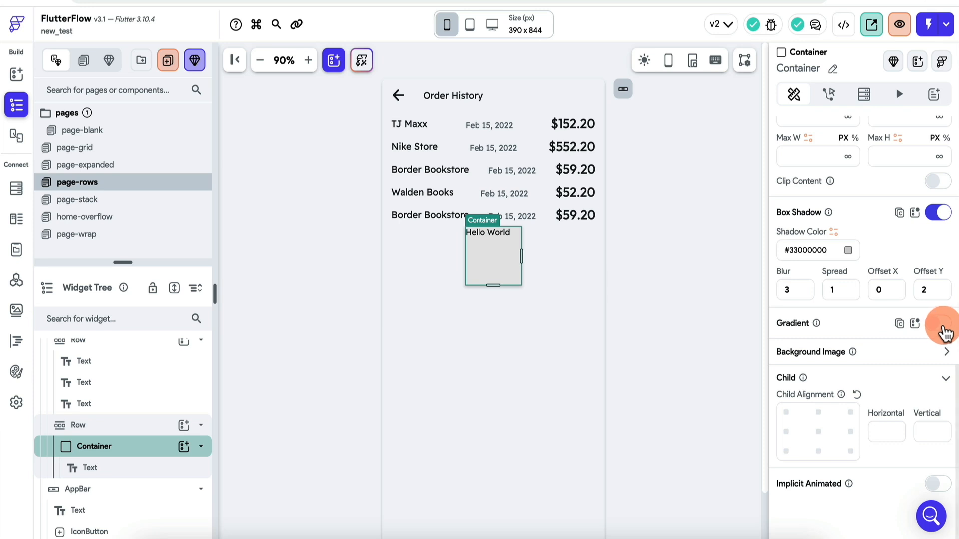
pyautogui.click(944, 326)
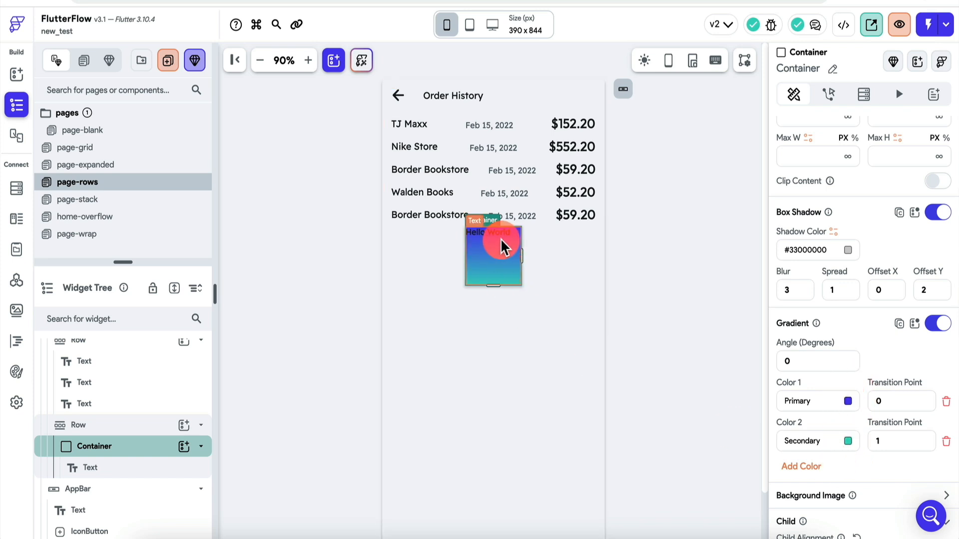
pyautogui.click(933, 323)
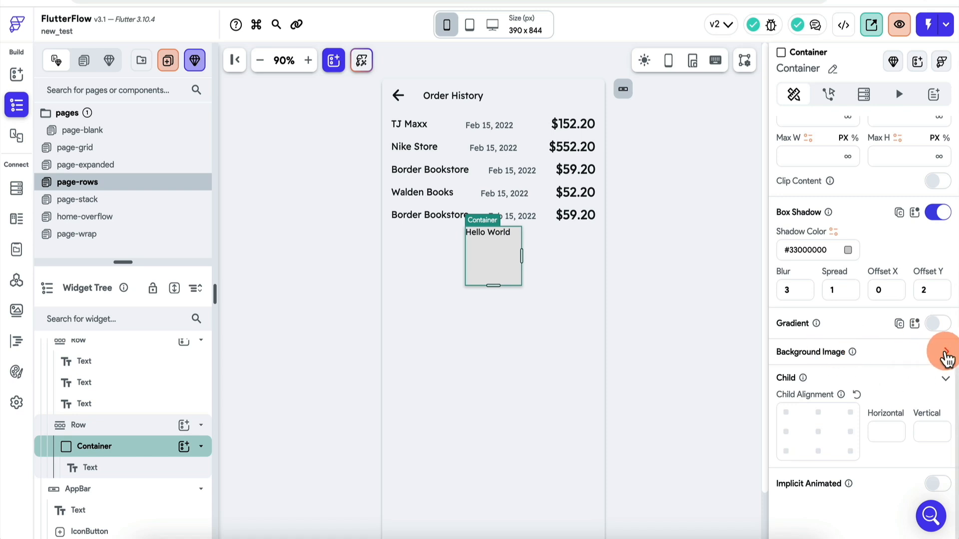
# Step: Open the Container's background image settings, and inspect the page's main Column on the canvas
pyautogui.click(945, 353)
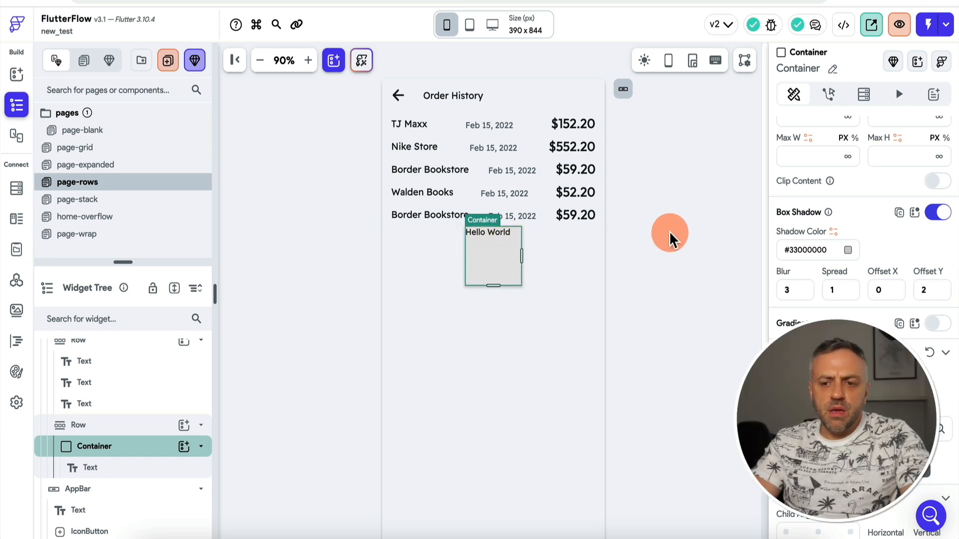
pyautogui.click(670, 233)
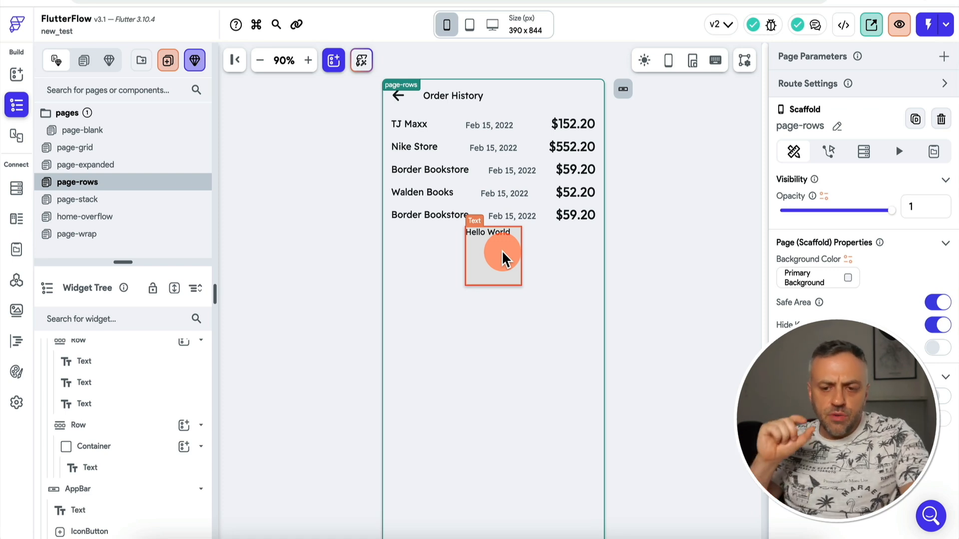
pyautogui.click(517, 90)
pyautogui.click(387, 139)
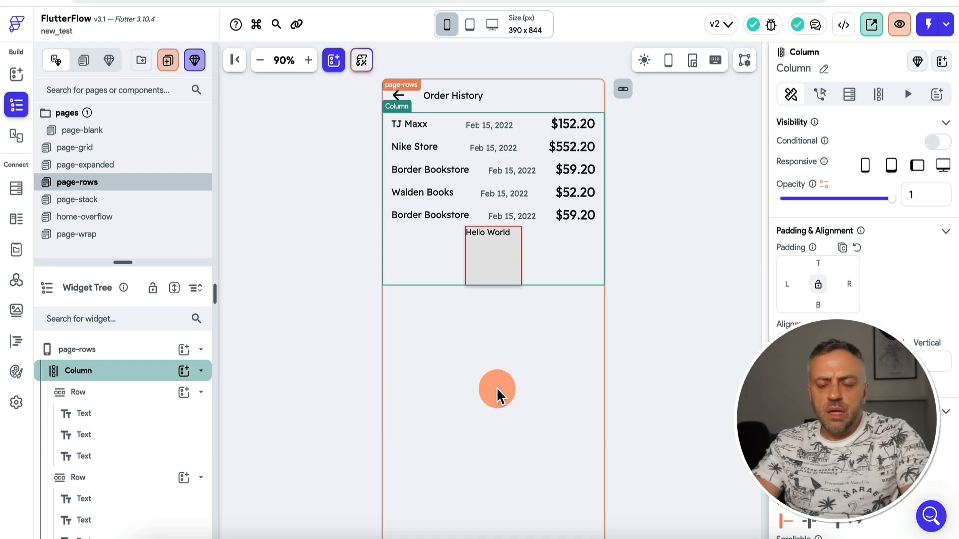
# Step: Inspect the Hello World Text, and review the main Column's padding, alignment, scrolling and spacing properties
pyautogui.click(487, 261)
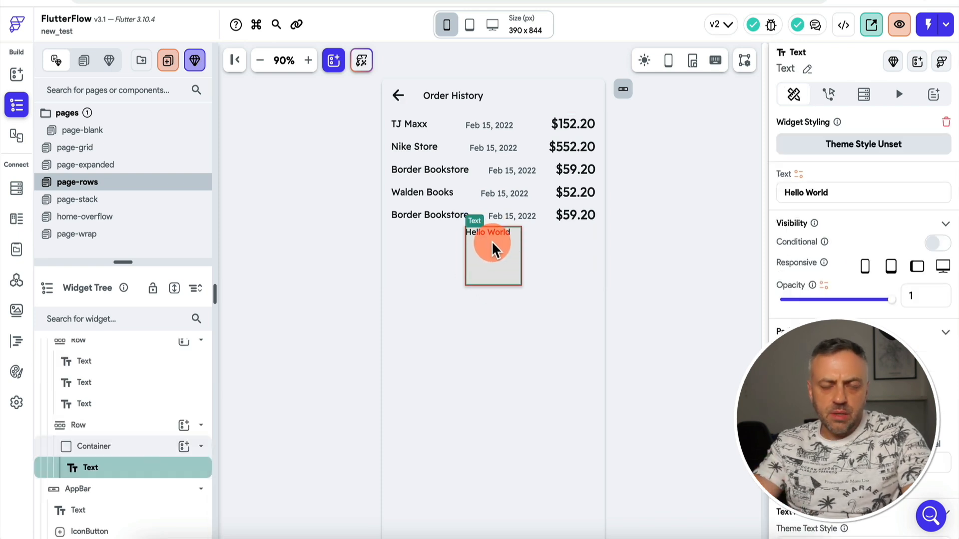
pyautogui.click(330, 342)
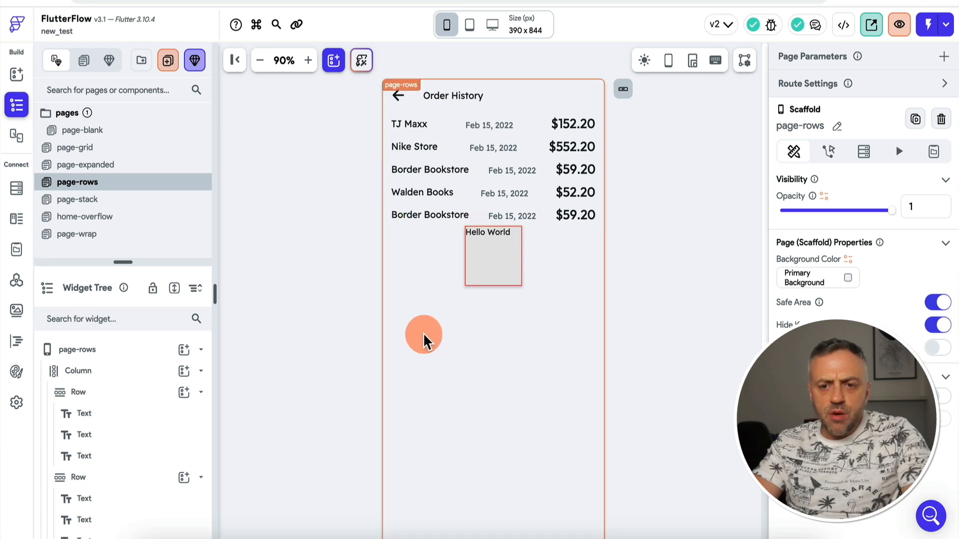
pyautogui.click(122, 372)
pyautogui.scroll(-3, 864, 333)
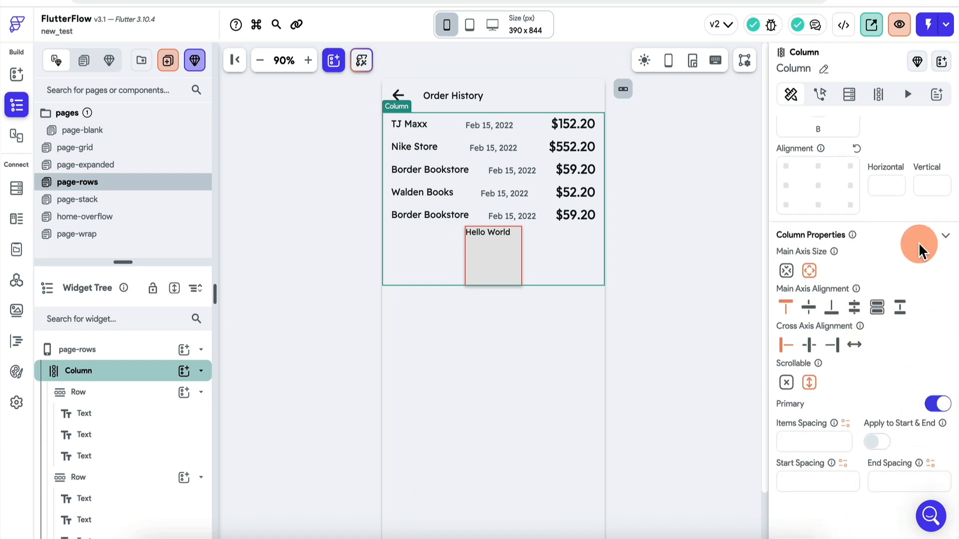
pyautogui.scroll(3, 920, 249)
pyautogui.scroll(-3, 920, 247)
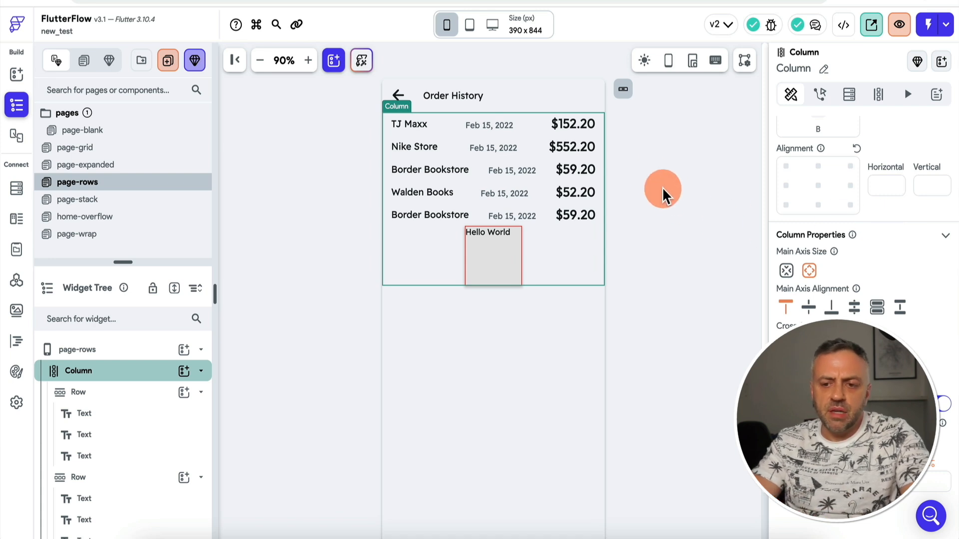
# Step: Inspect the first order Row, and remove the Hello World Container from the page, leaving no order row selected
pyautogui.click(438, 130)
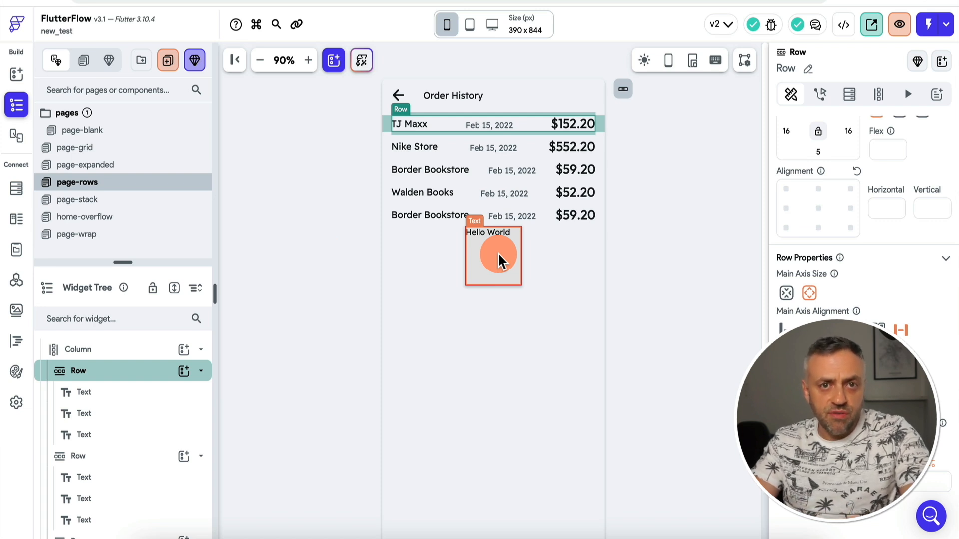
pyautogui.click(307, 254)
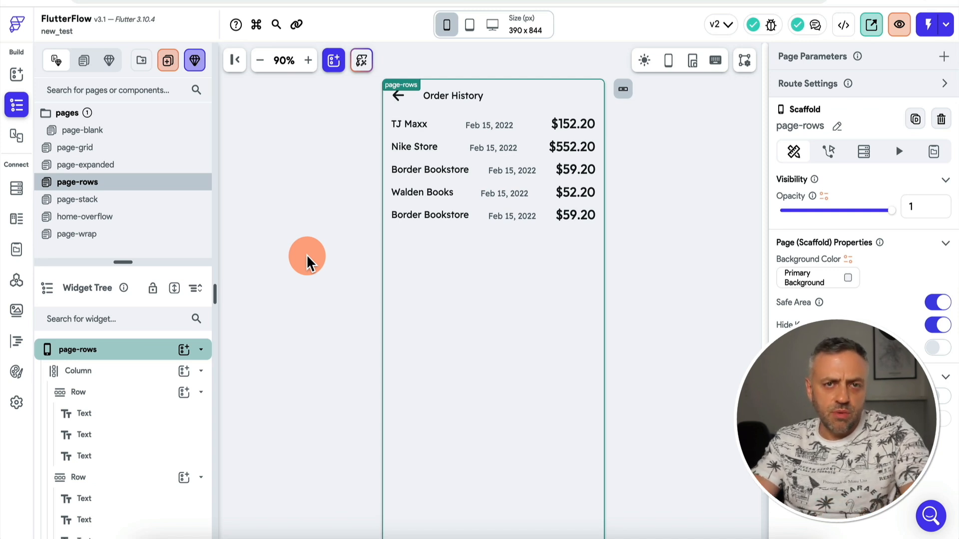
pyautogui.click(326, 257)
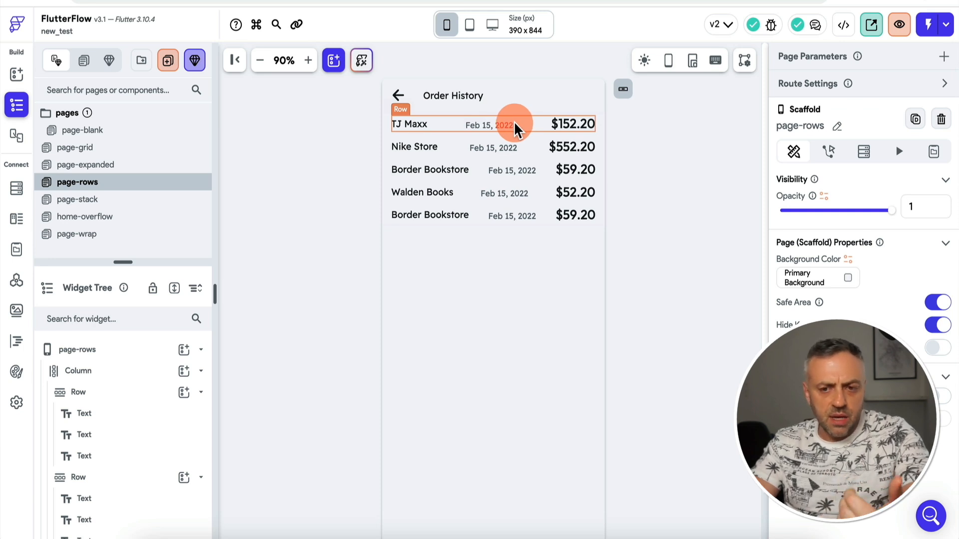
pyautogui.click(291, 178)
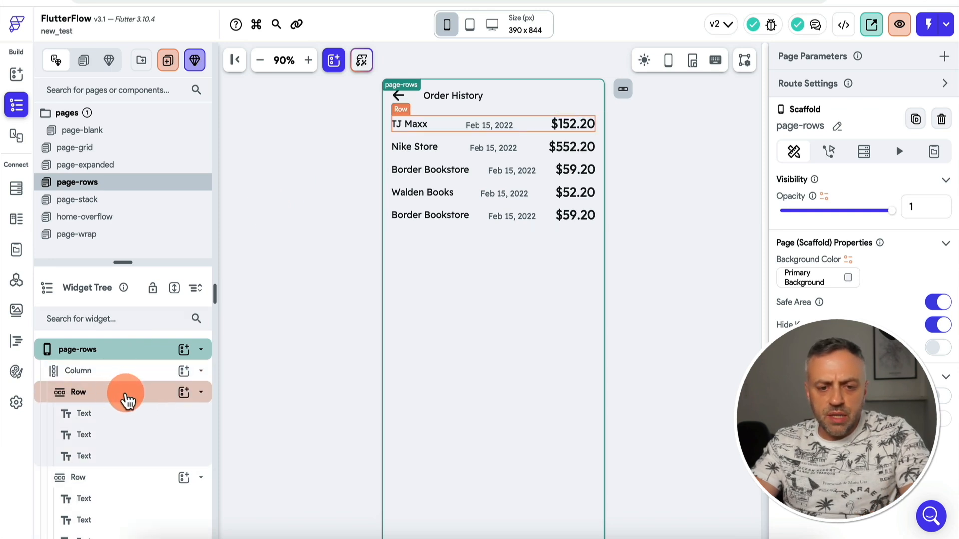
# Step: Wrap the first order Row, the TJ Maxx one, in a ListView widget
pyautogui.click(128, 399)
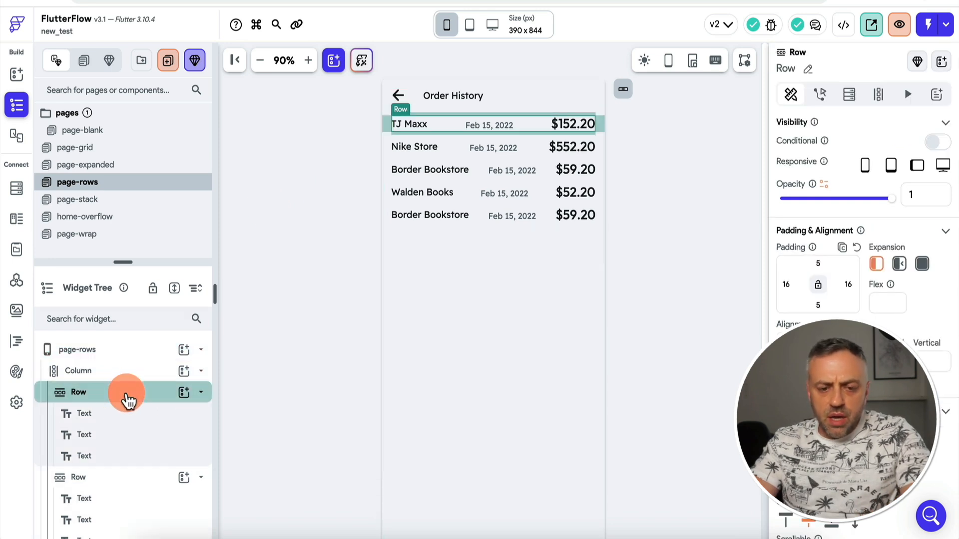
pyautogui.rightClick(129, 399)
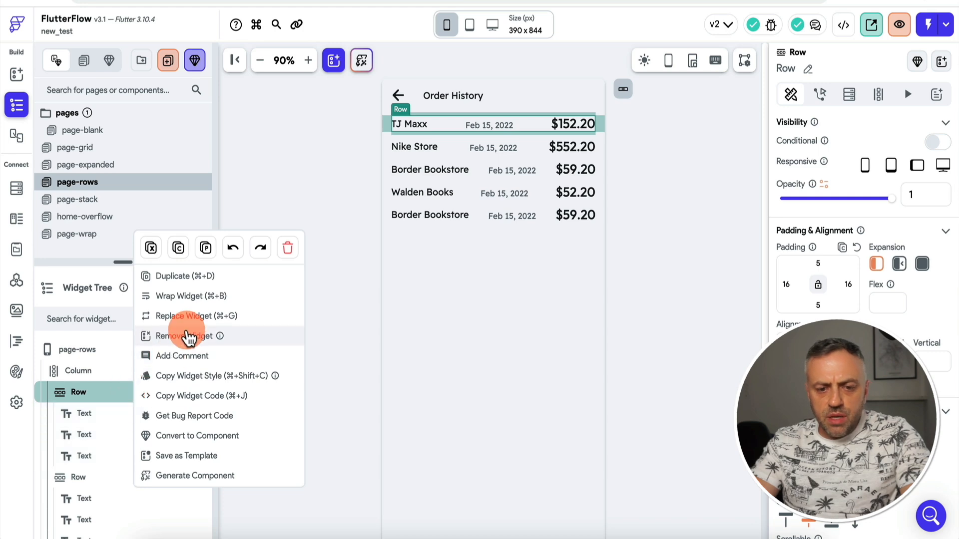
pyautogui.click(188, 296)
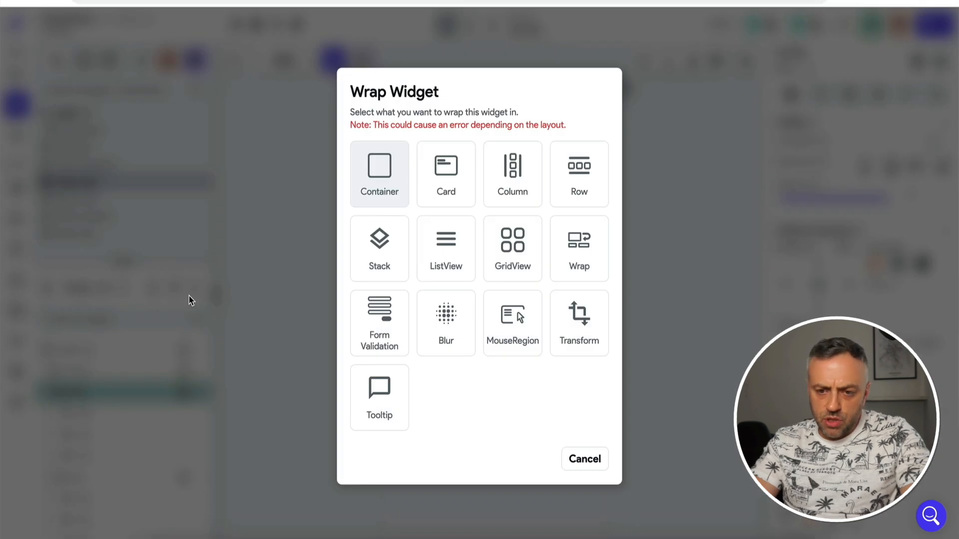
pyautogui.click(457, 253)
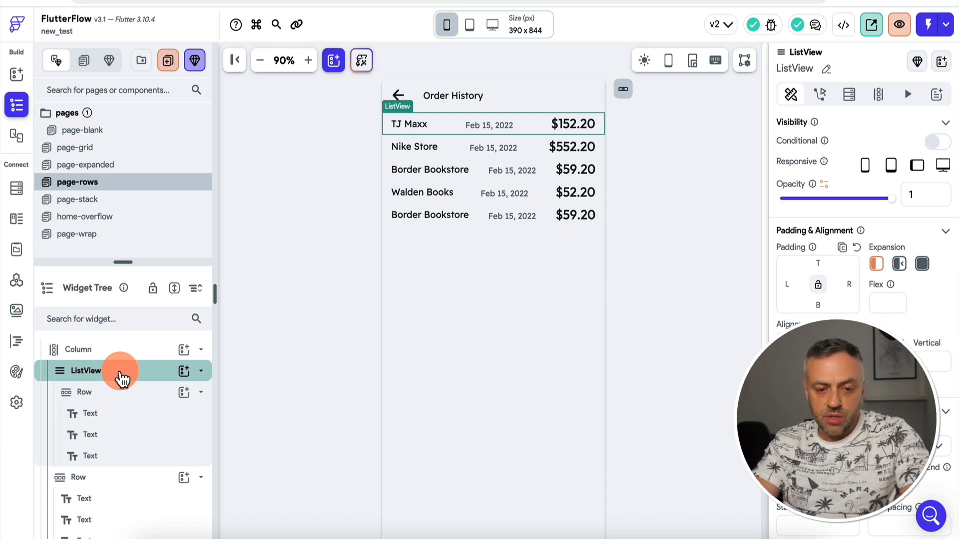
# Step: Review the query types available for a backend query on the ListView without adding one
pyautogui.click(853, 97)
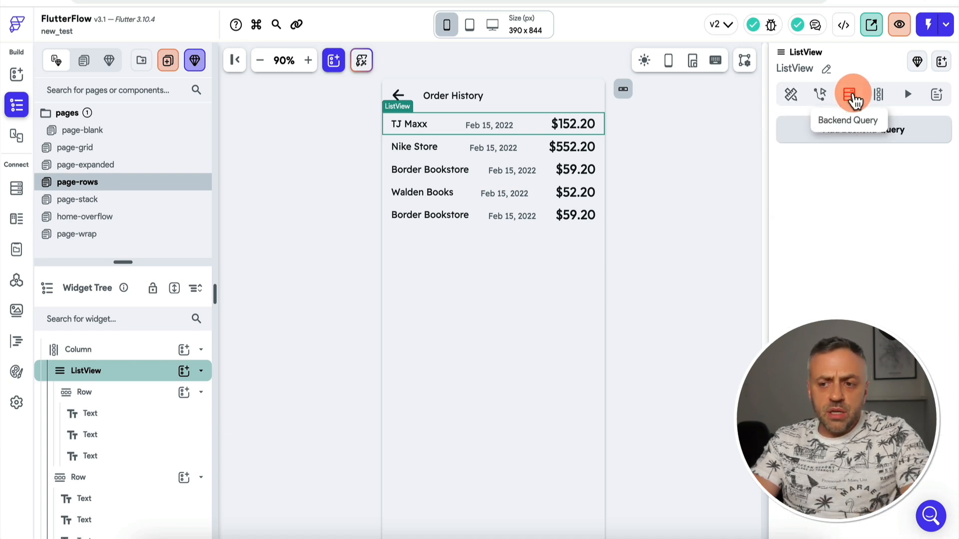
pyautogui.click(855, 133)
pyautogui.click(666, 129)
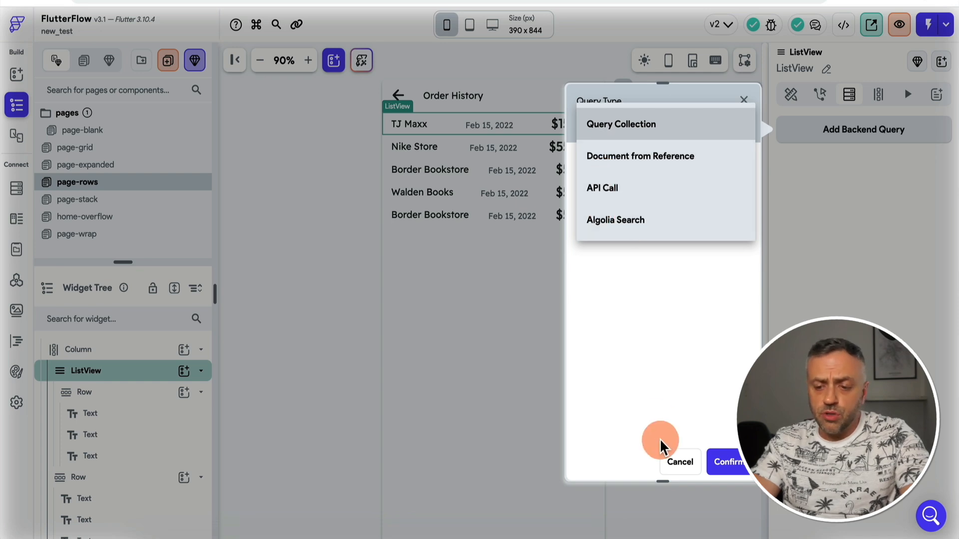
pyautogui.click(687, 460)
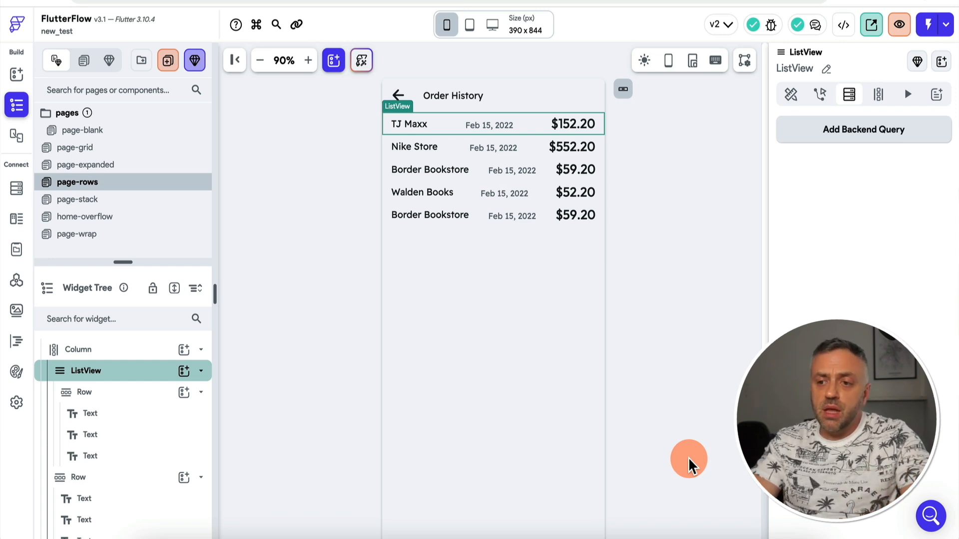
# Step: Examine the default items of the stringList variable in the App State
pyautogui.click(17, 252)
pyautogui.click(186, 308)
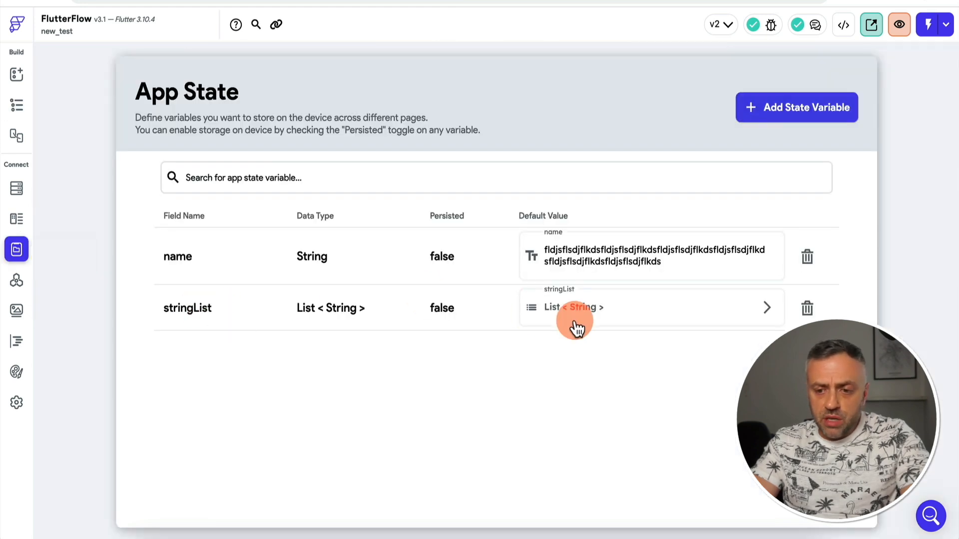
pyautogui.click(589, 310)
pyautogui.scroll(-4, 477, 393)
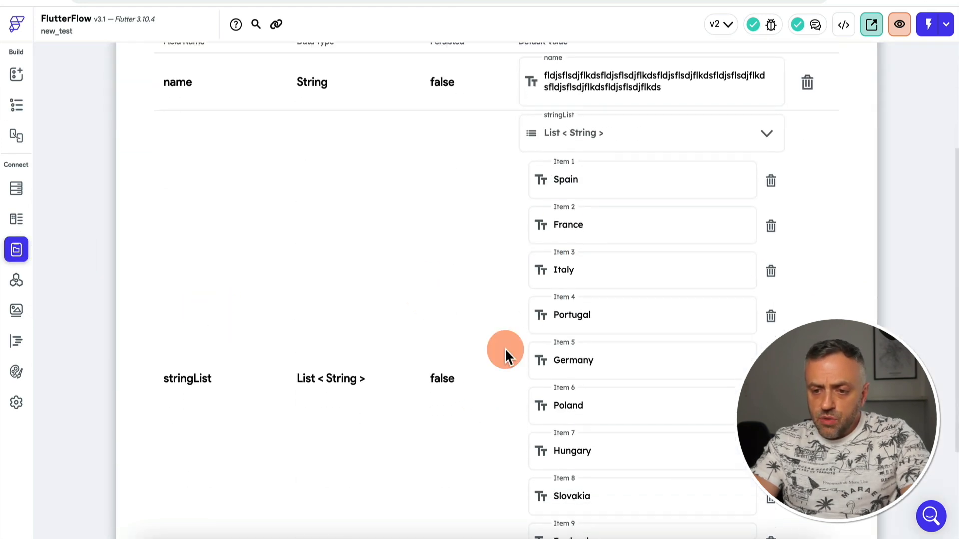
pyautogui.scroll(-2, 485, 424)
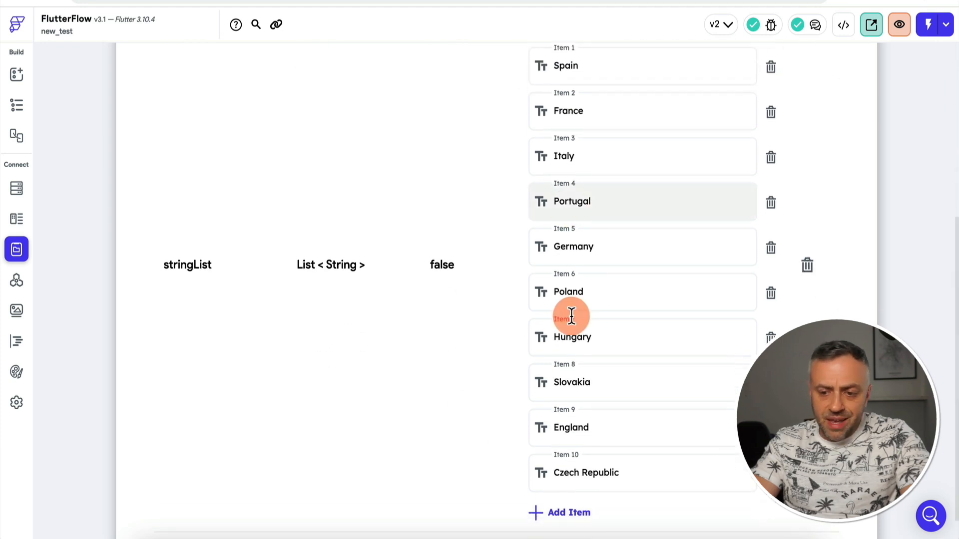
# Step: Generate the ListView's children dynamically from the App State variable stringList, with the variable name countries
pyautogui.click(18, 74)
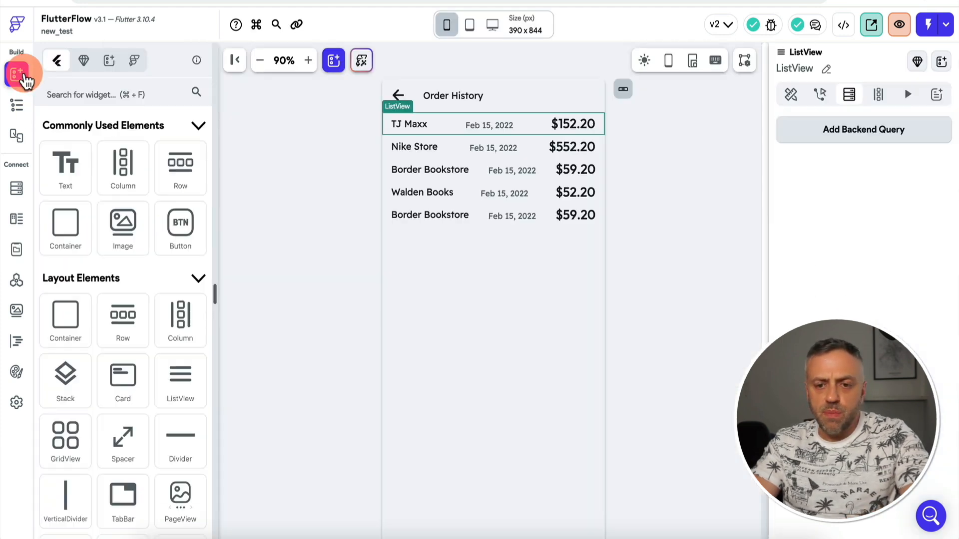
pyautogui.click(880, 96)
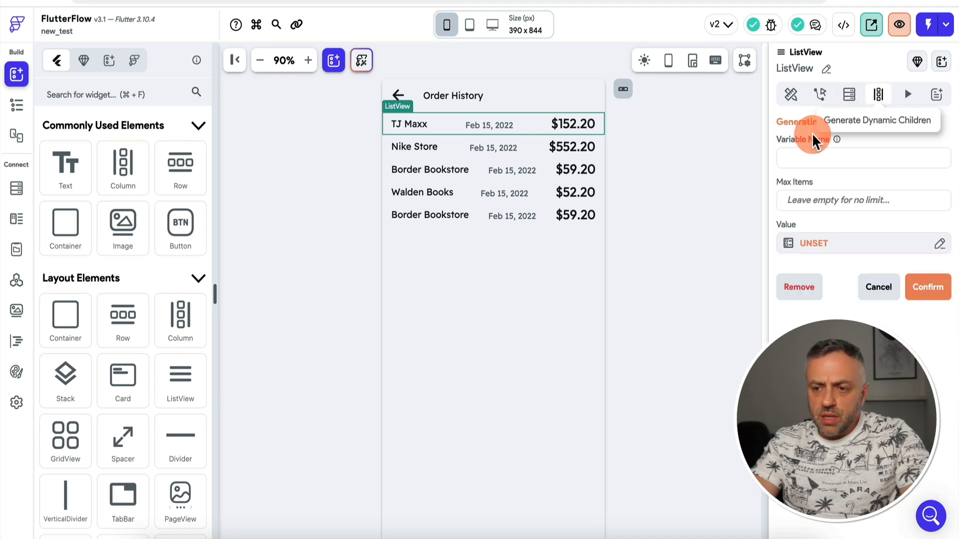
pyautogui.click(855, 251)
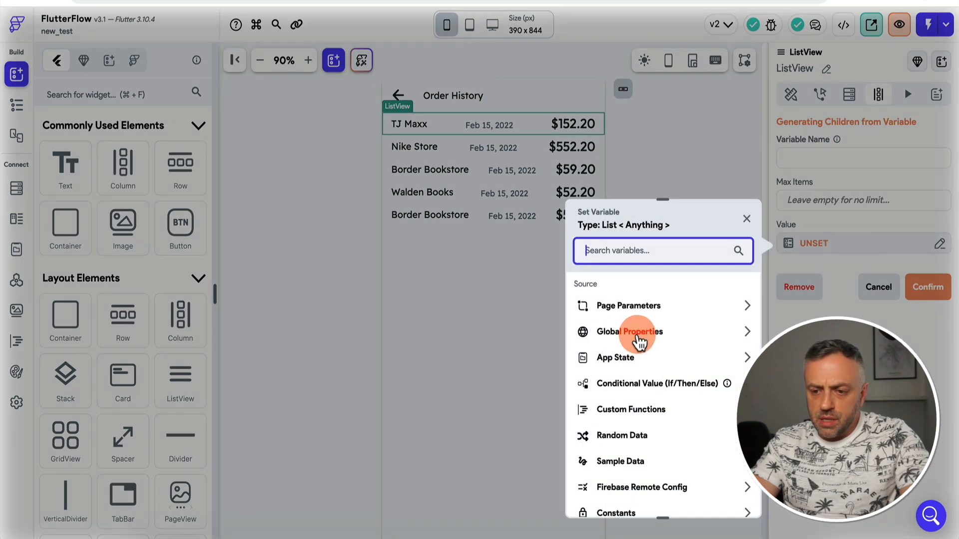
pyautogui.click(615, 358)
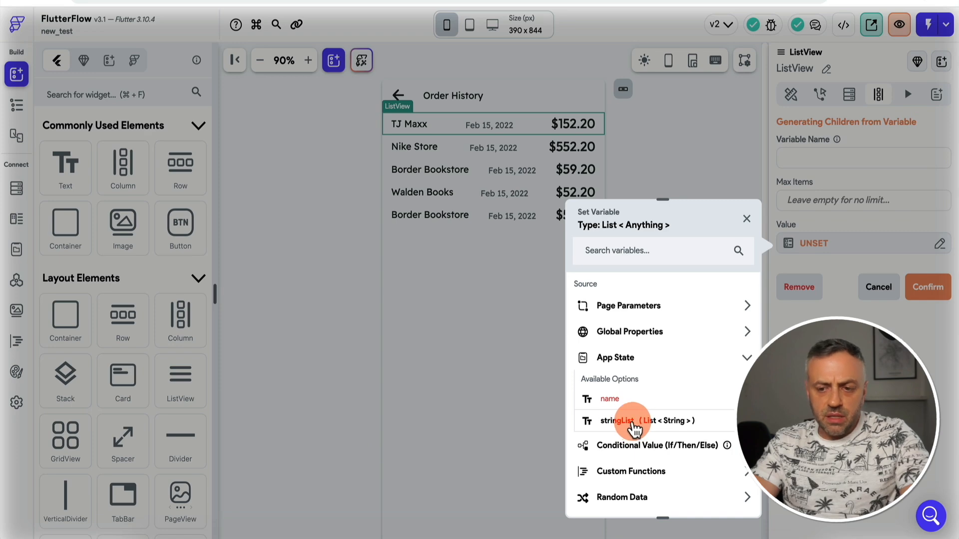
pyautogui.click(635, 429)
pyautogui.click(720, 493)
pyautogui.click(834, 152)
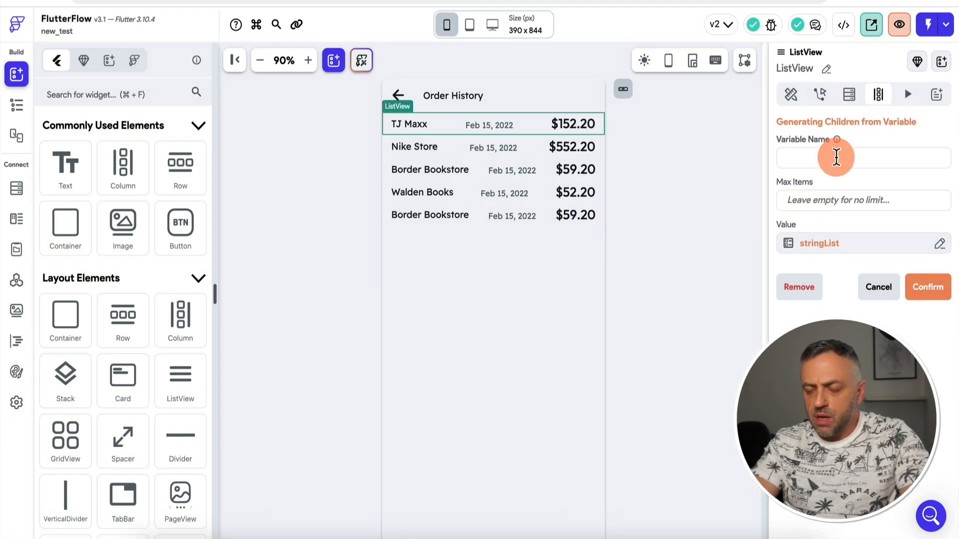
pyautogui.write('countries')
pyautogui.click(927, 287)
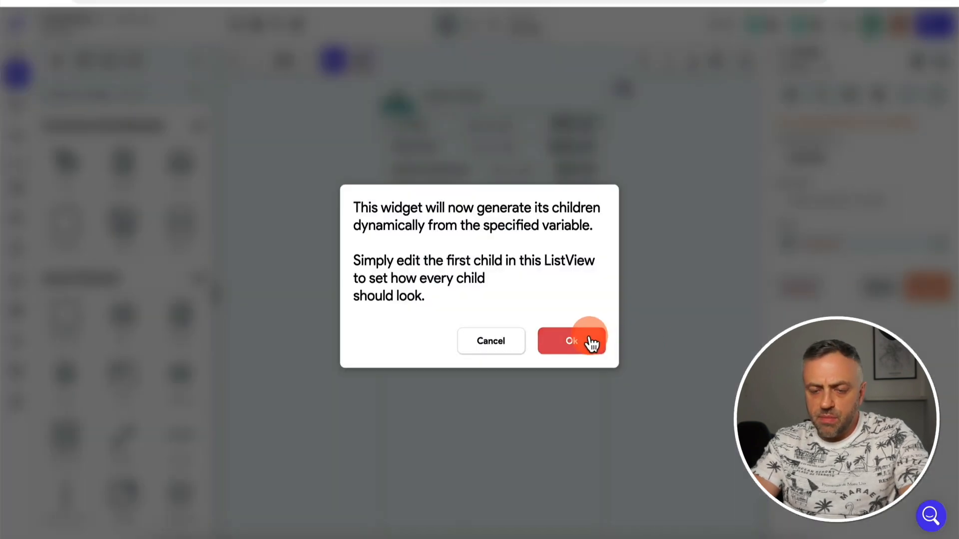
pyautogui.click(585, 341)
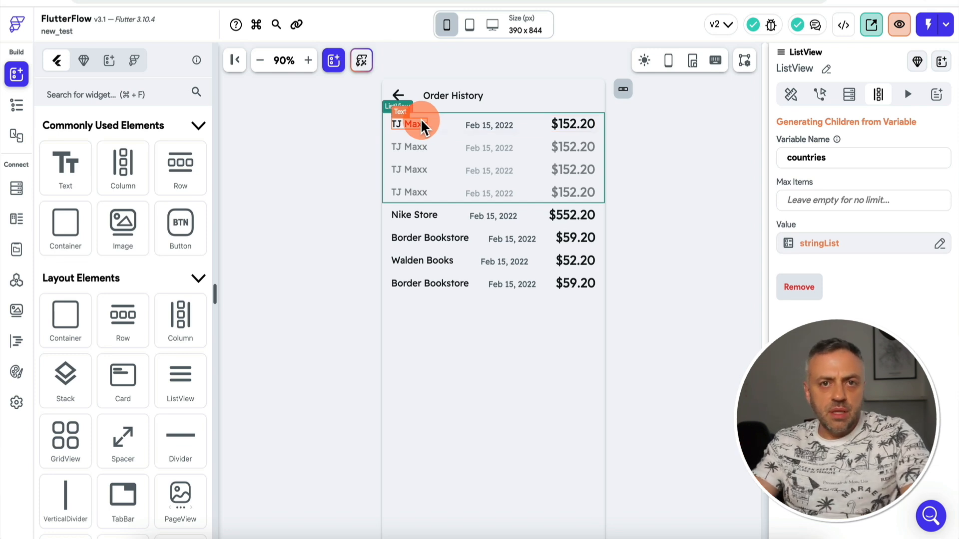
# Step: Bind the TJ Maxx Text in the ListView's first Row to the countries Item variable, and deselect it
pyautogui.click(16, 105)
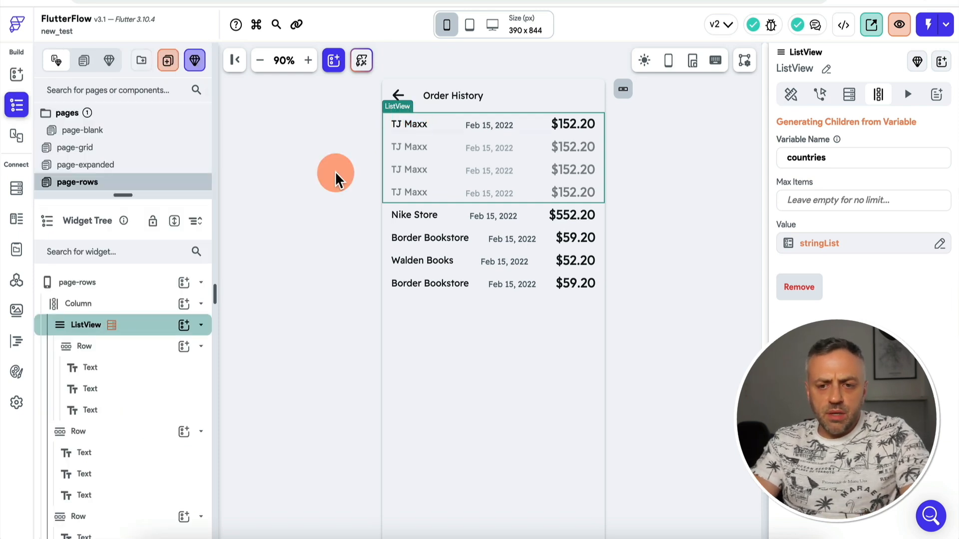
pyautogui.click(416, 124)
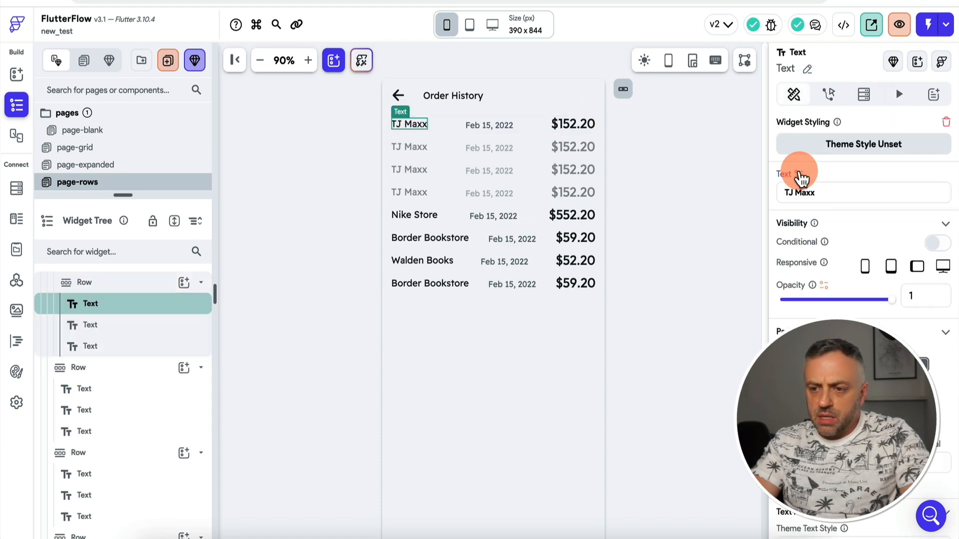
pyautogui.click(798, 174)
pyautogui.click(607, 283)
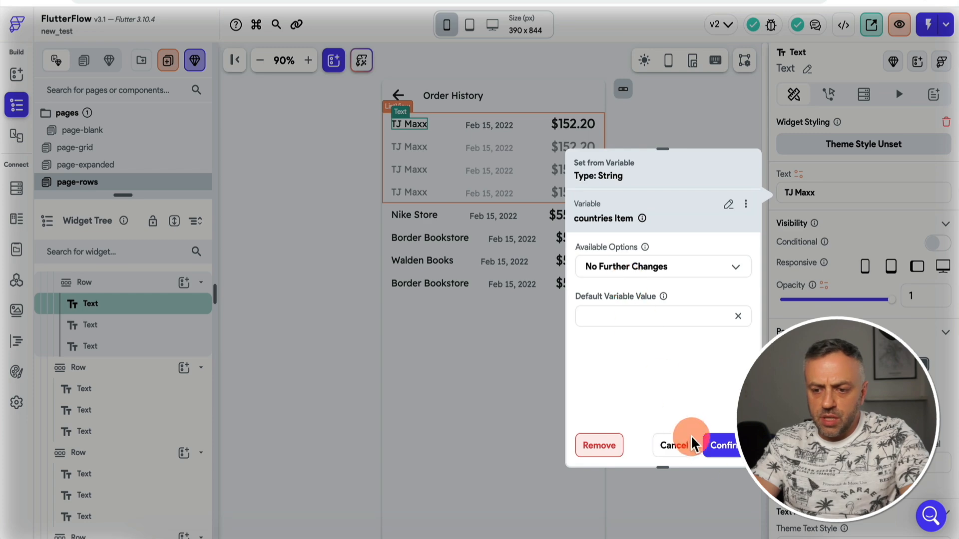
pyautogui.click(731, 454)
pyautogui.click(344, 242)
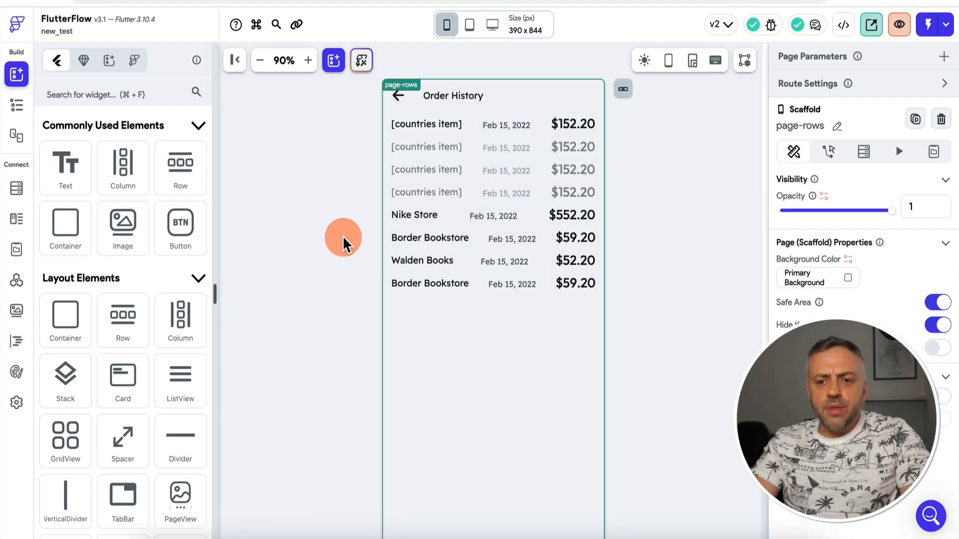
# Step: Remove the ListView wrapper while keeping the order Row inside the Column
pyautogui.click(412, 175)
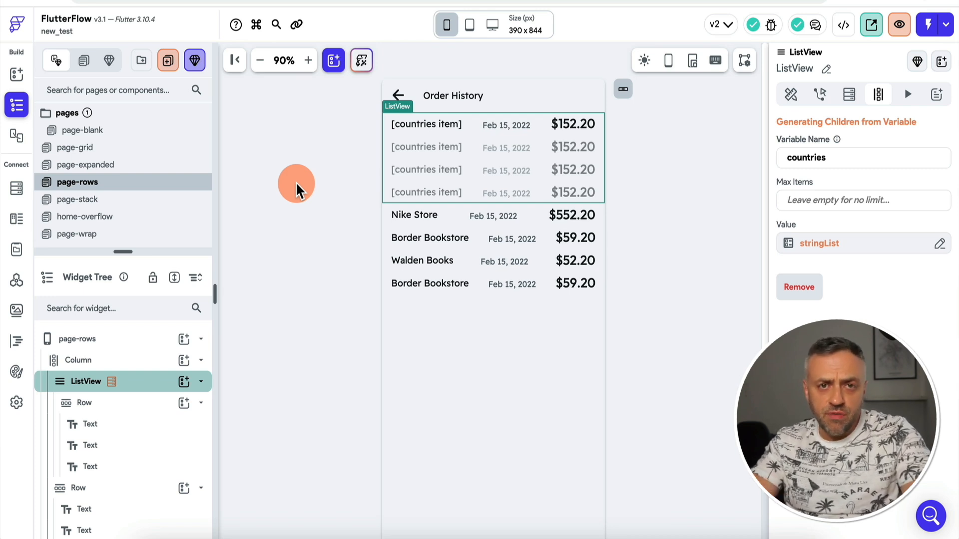
pyautogui.scroll(-1, 135, 364)
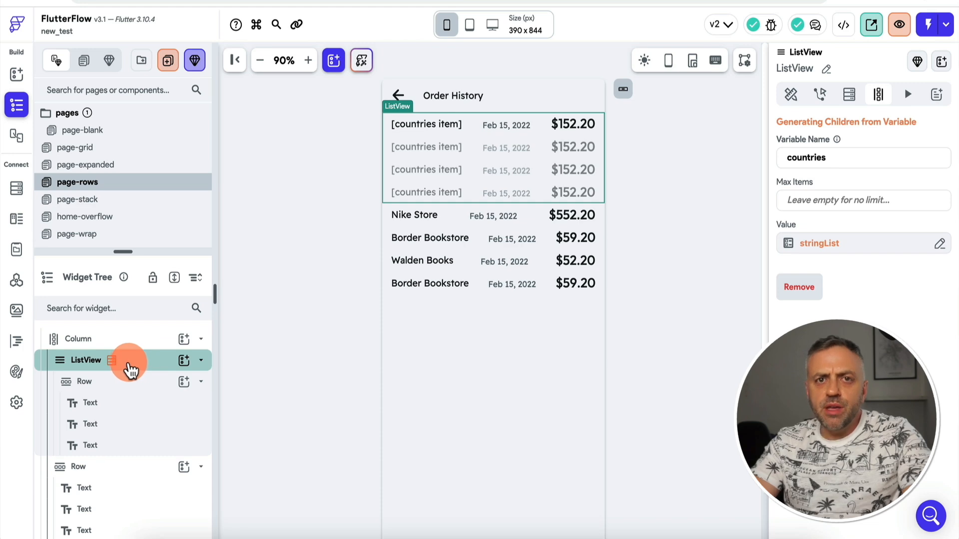
pyautogui.rightClick(126, 371)
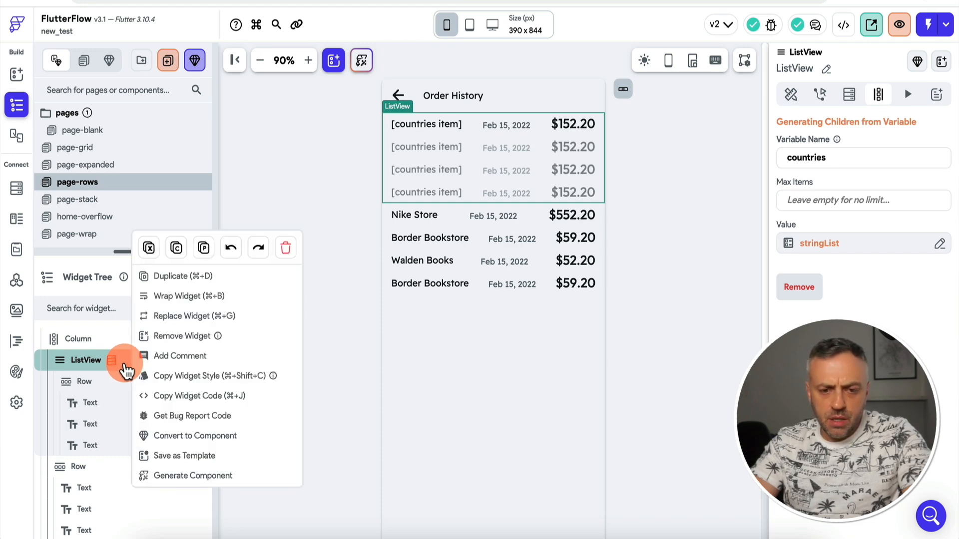
pyautogui.click(173, 337)
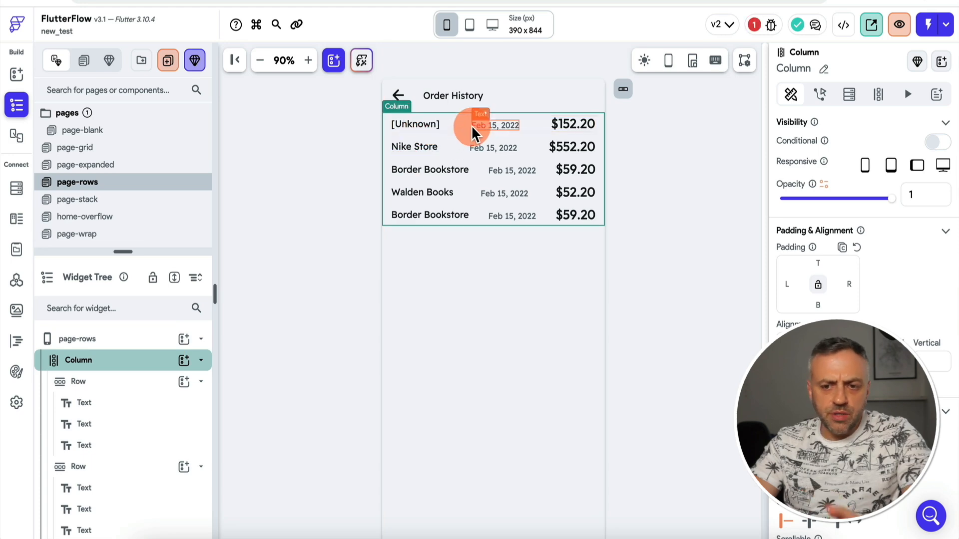
# Step: Wrap the first order Row inside the Column in a GridView
pyautogui.click(111, 388)
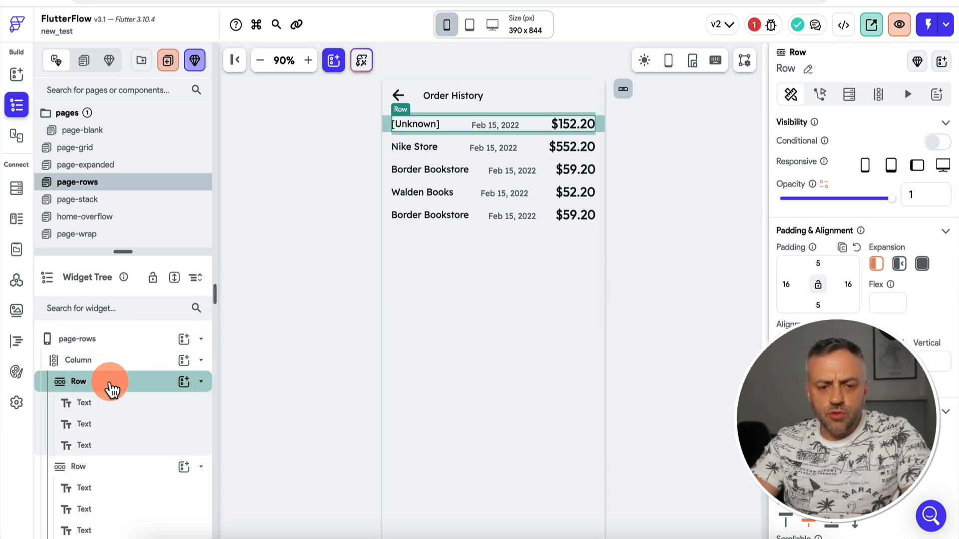
pyautogui.rightClick(111, 388)
pyautogui.click(187, 295)
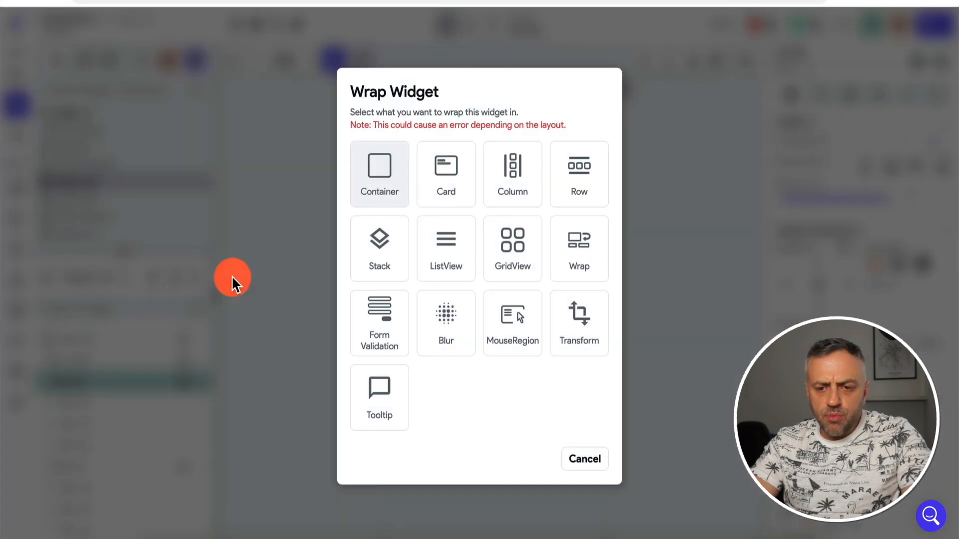
pyautogui.click(522, 249)
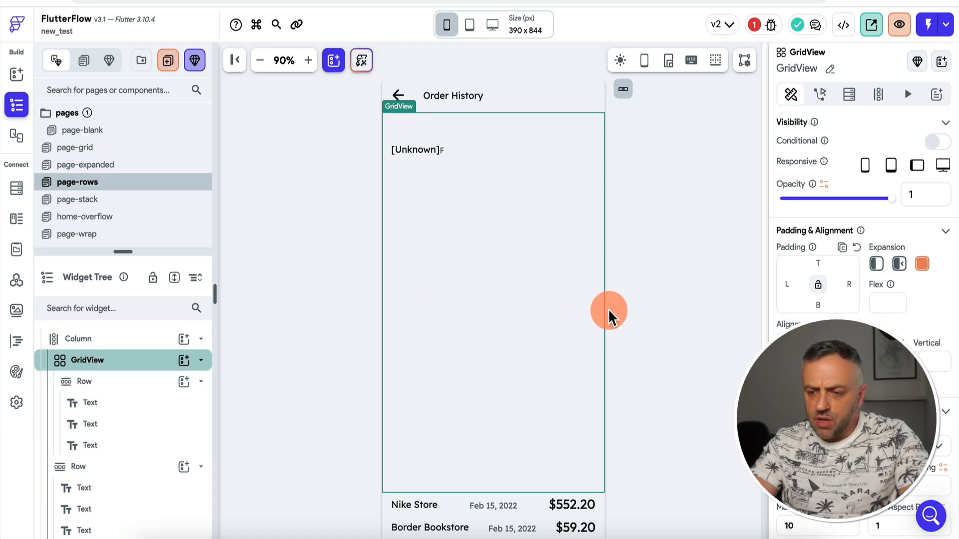
# Step: Set the GridView's Cross Axis Count to 2 and both its Main Axis Spacing and Cross Axis Spacing to 1
pyautogui.scroll(-2, 862, 224)
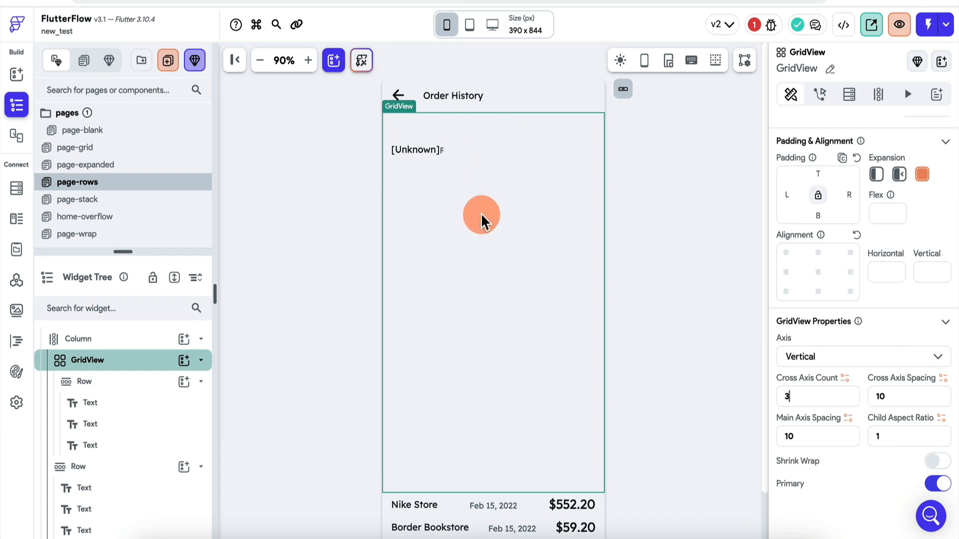
pyautogui.click(802, 397)
pyautogui.press('BackSpace')
pyautogui.write('2')
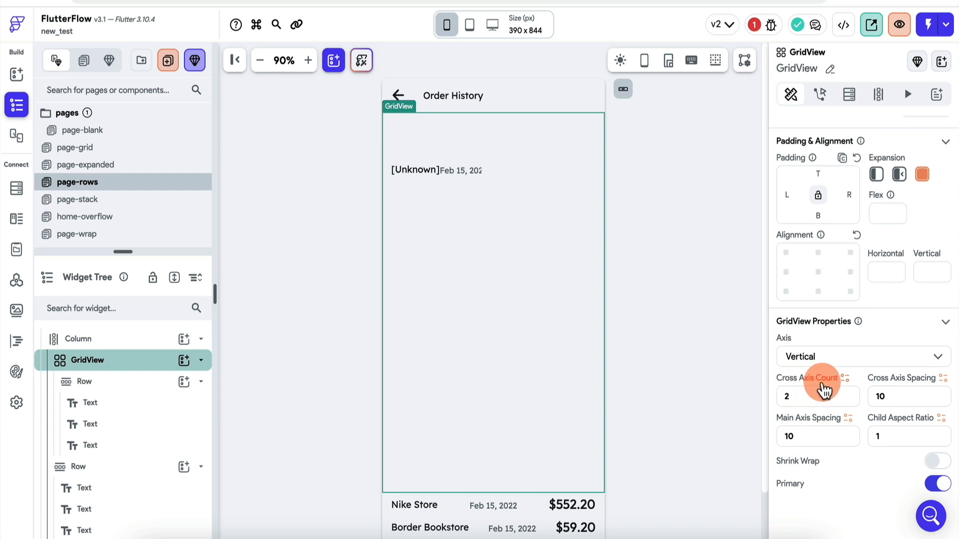
pyautogui.click(814, 436)
pyautogui.press('BackSpace')
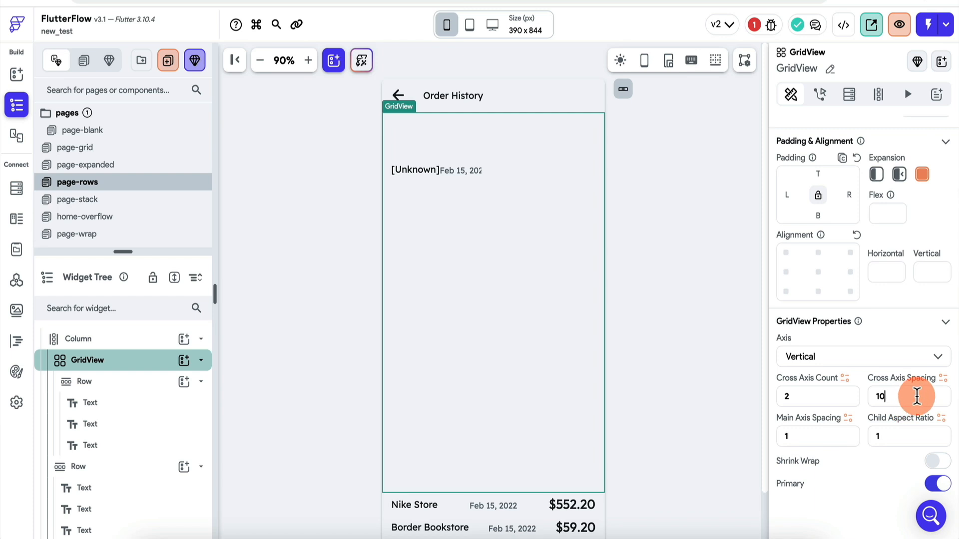
pyautogui.press('BackSpace')
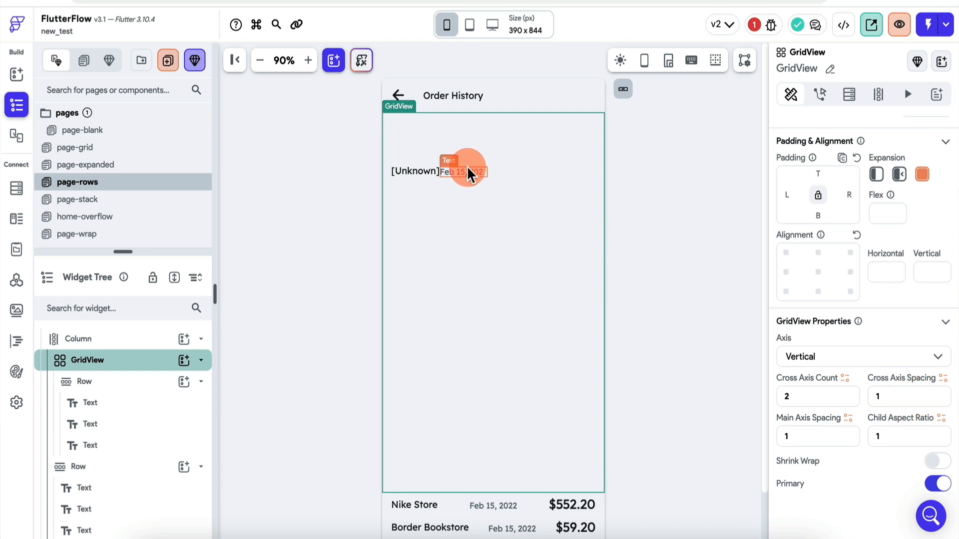
pyautogui.click(445, 143)
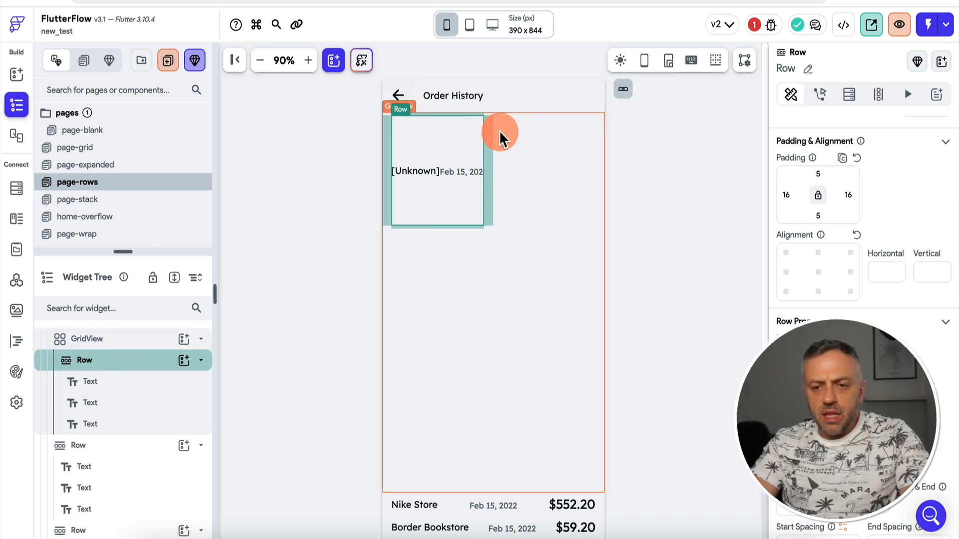
pyautogui.click(131, 341)
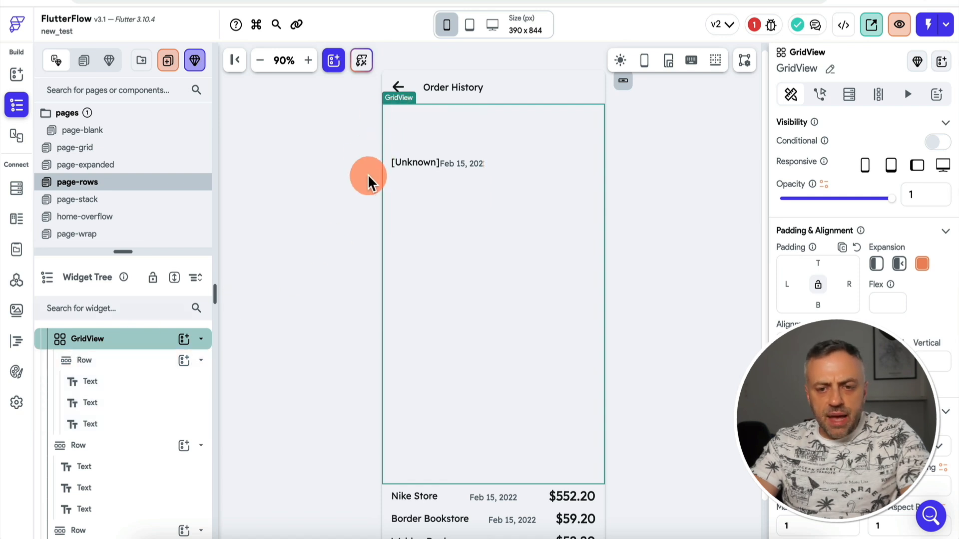
pyautogui.click(441, 114)
# Step: Generate the GridView's children dynamically from the App State variable stringList, with the variable name countryItem
pyautogui.click(117, 339)
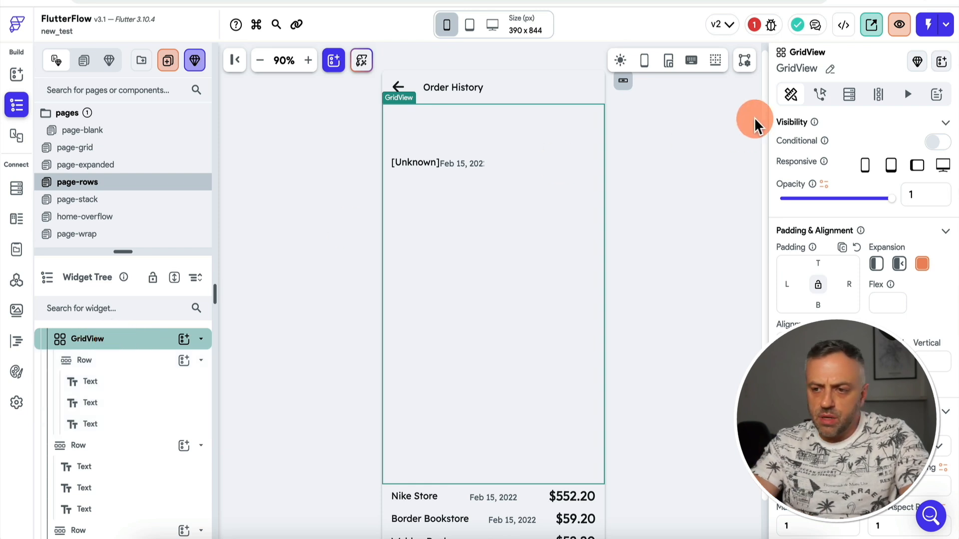
pyautogui.click(879, 96)
pyautogui.click(834, 243)
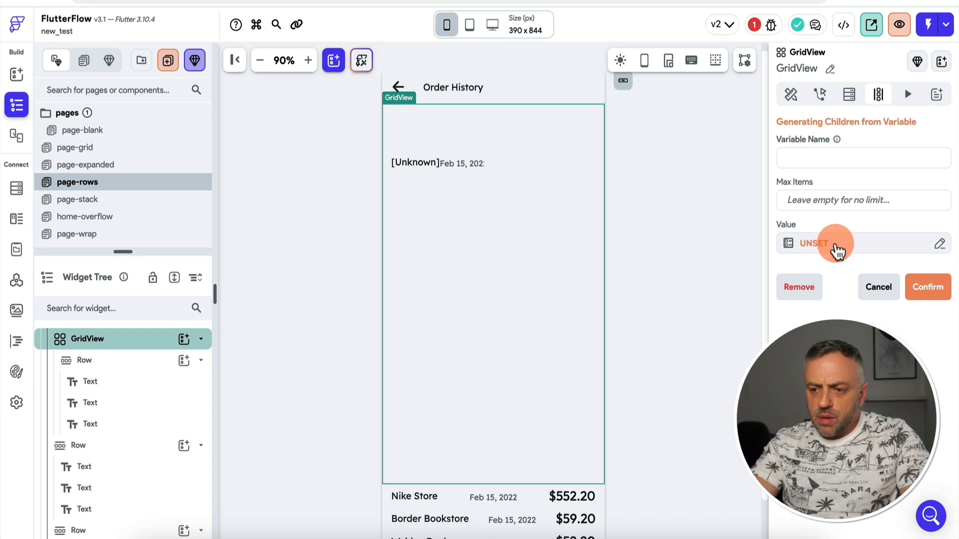
pyautogui.click(621, 358)
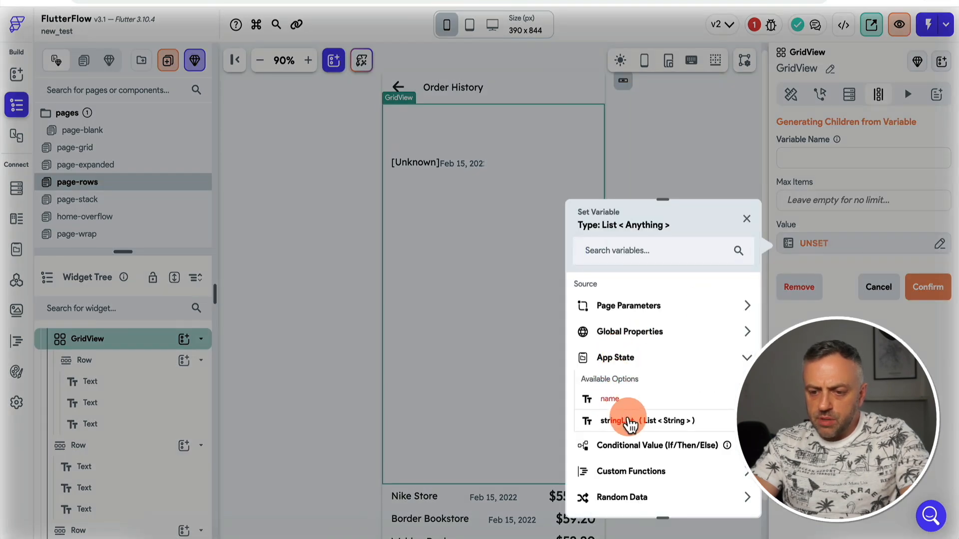
pyautogui.click(630, 421)
pyautogui.click(700, 477)
pyautogui.click(819, 156)
pyautogui.write('countryItem')
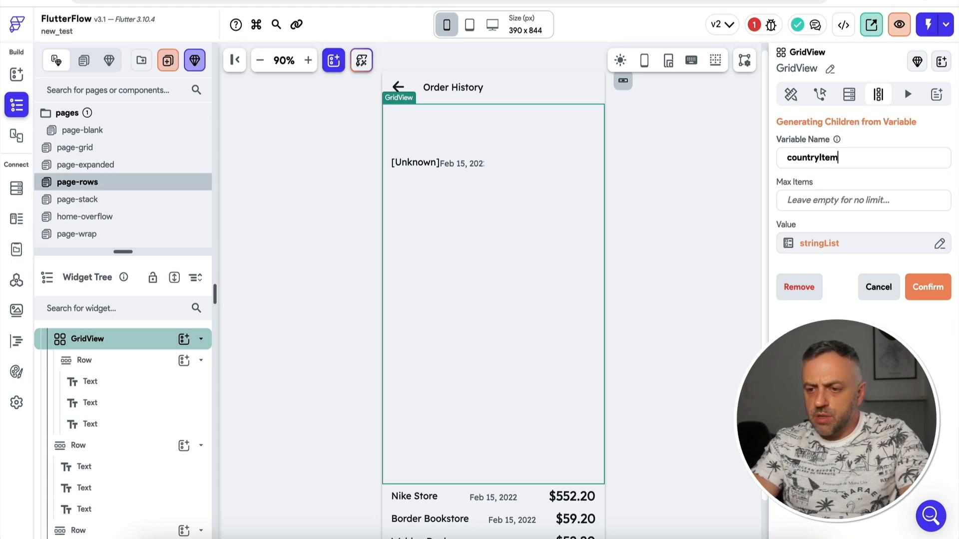
pyautogui.click(927, 289)
pyautogui.click(578, 344)
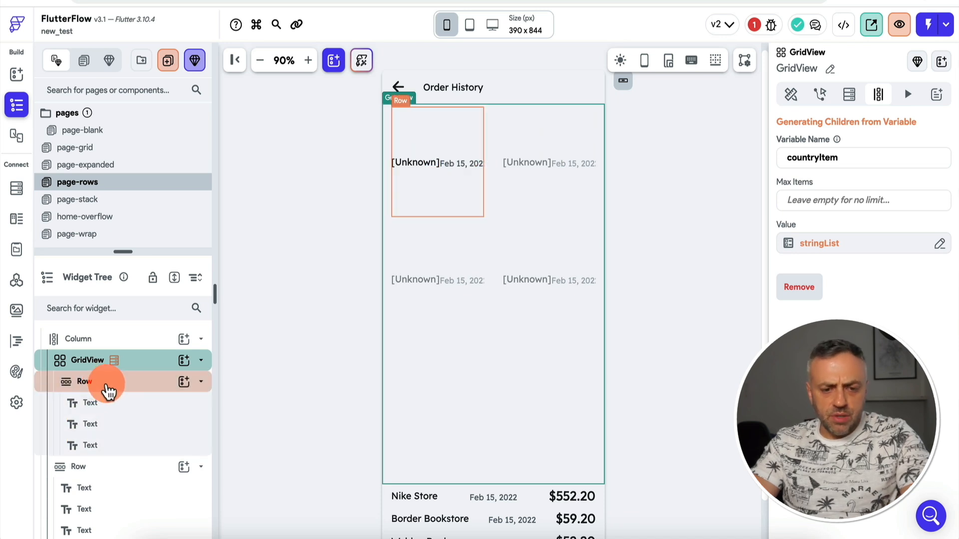
# Step: Delete the date and price Text widgets from the GridView's Row, keeping only the first Text
pyautogui.click(108, 429)
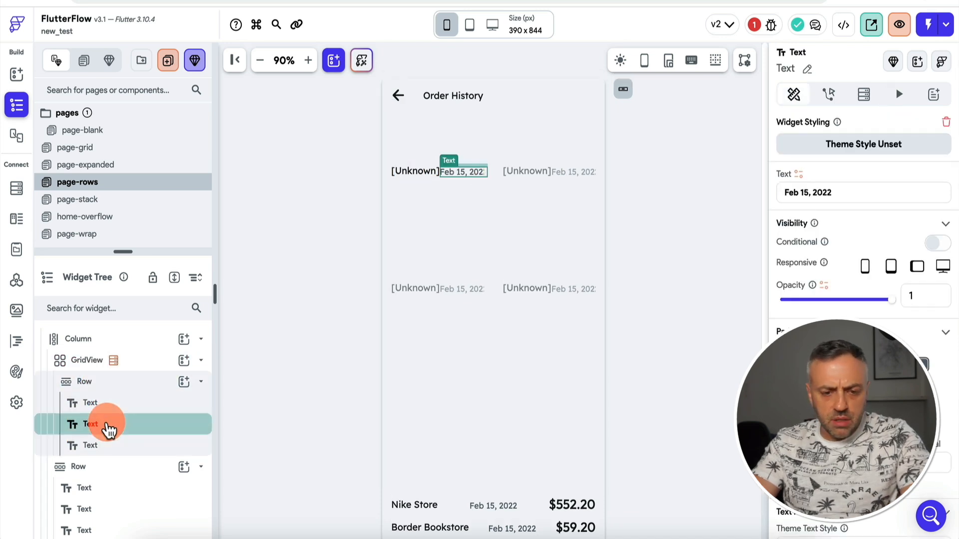
pyautogui.press('Delete')
pyautogui.click(129, 402)
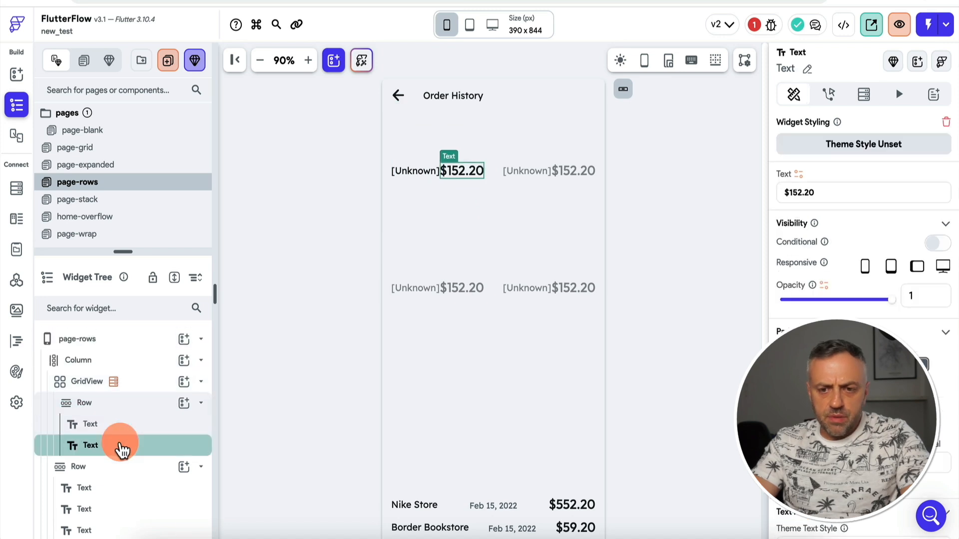
pyautogui.press('Delete')
# Step: Bind the remaining Text in the GridView's Row to countryItem Item, and reload the test session to view the grid
pyautogui.click(116, 383)
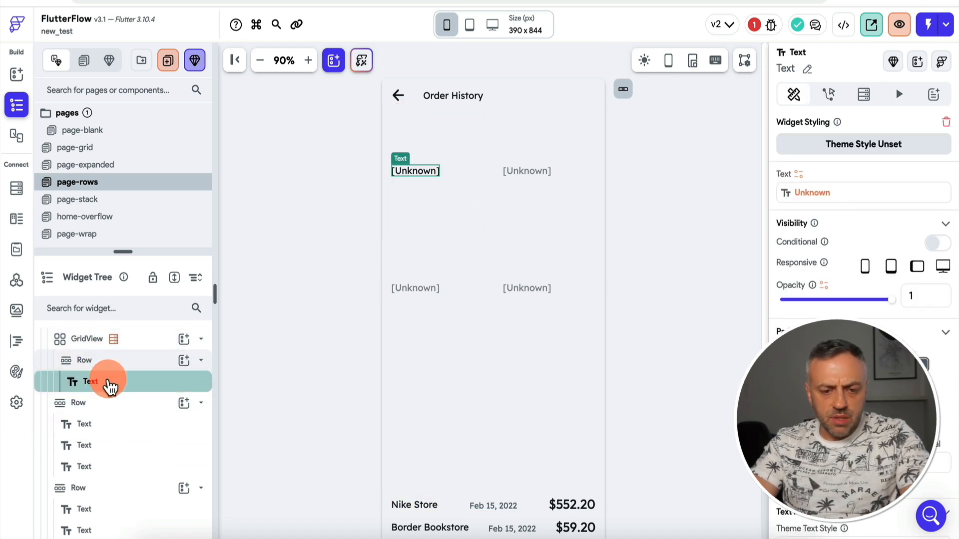
pyautogui.click(798, 174)
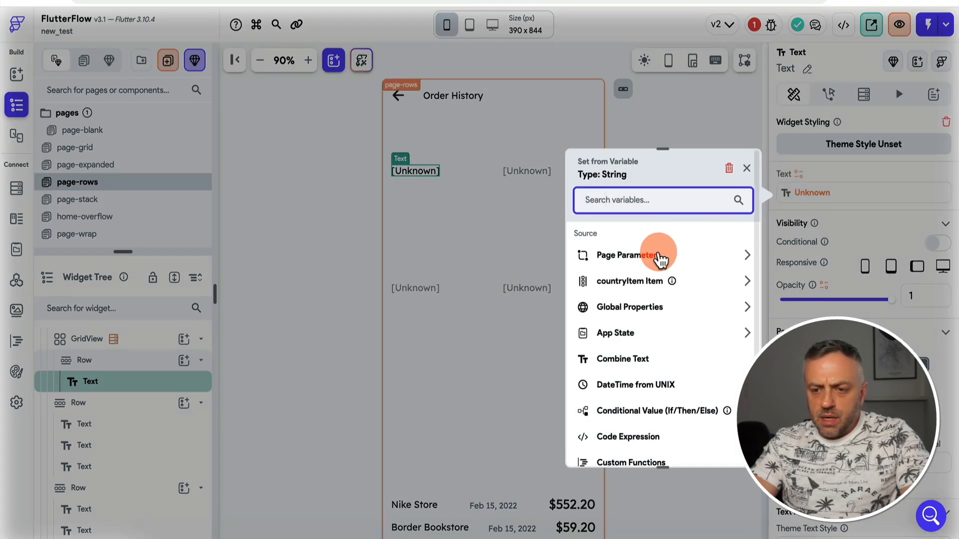
pyautogui.click(628, 283)
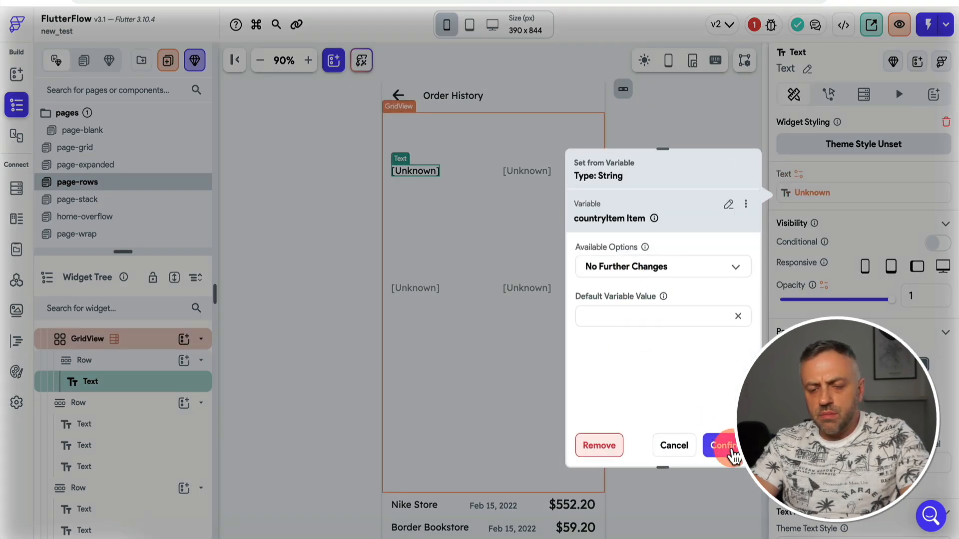
pyautogui.click(723, 445)
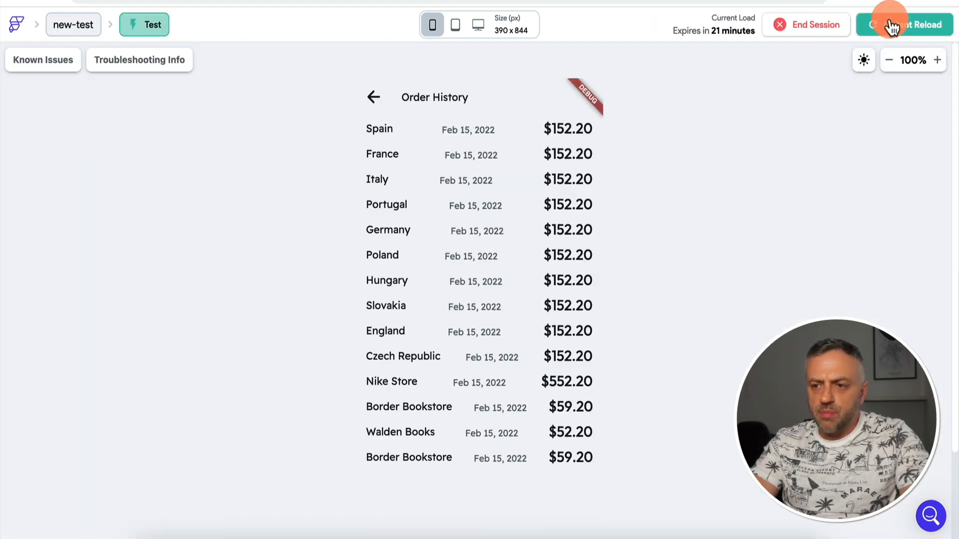
pyautogui.click(896, 25)
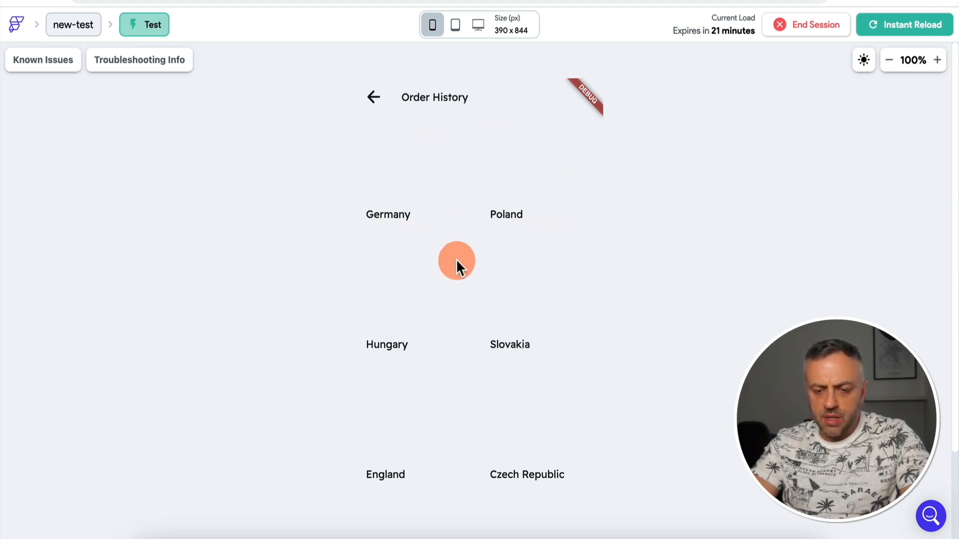
pyautogui.scroll(-2, 433, 498)
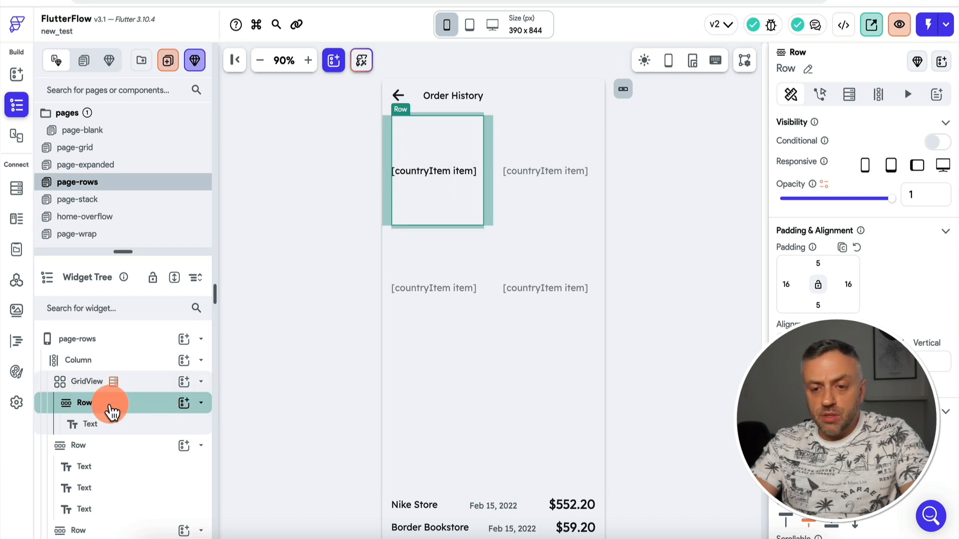
# Step: Add an Image to the GridView's Row, delete the country Text beside it, and deselect the Row
pyautogui.click(184, 402)
pyautogui.write('ima')
pyautogui.click(245, 326)
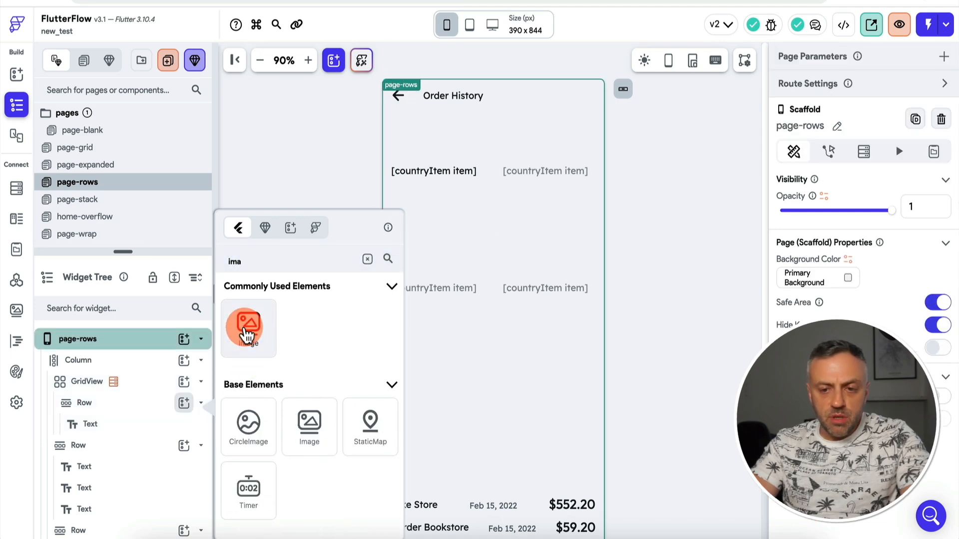
pyautogui.click(138, 425)
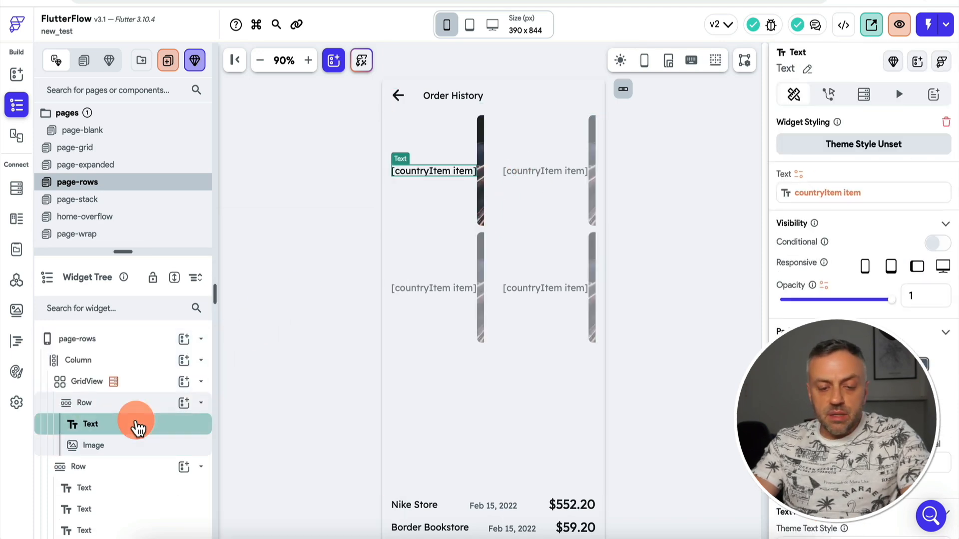
pyautogui.press('Delete')
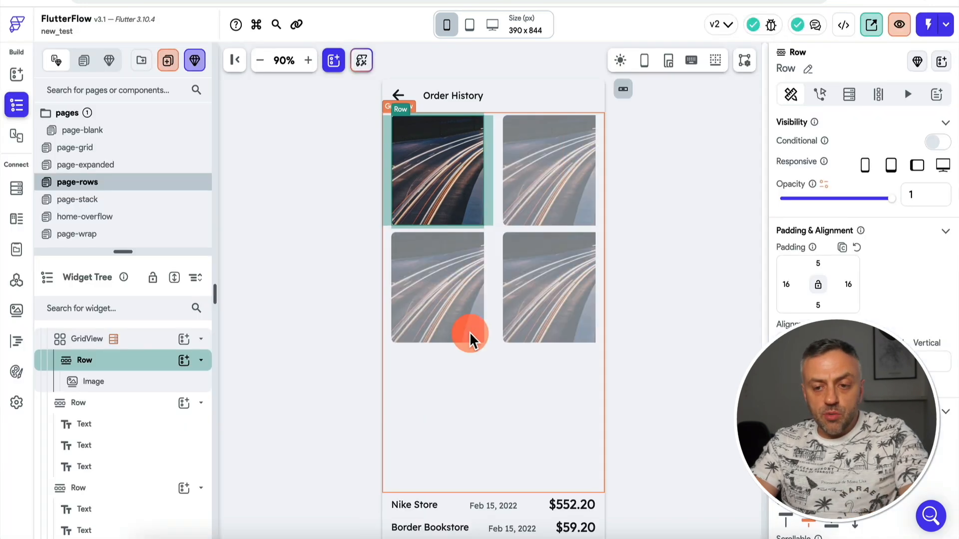
pyautogui.click(244, 232)
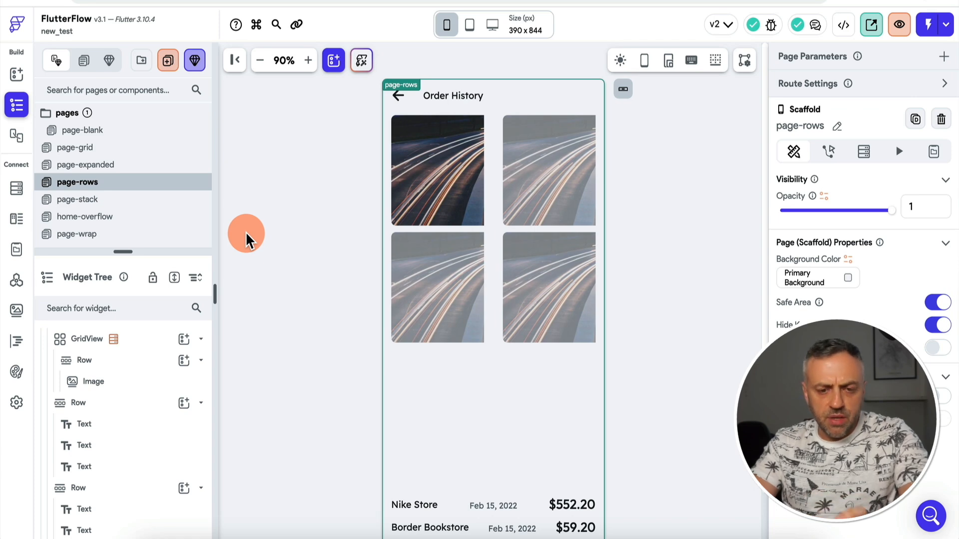
# Step: Remove the GridView wrapper while keeping the Row with the Image inside the Column
pyautogui.scroll(2, 125, 379)
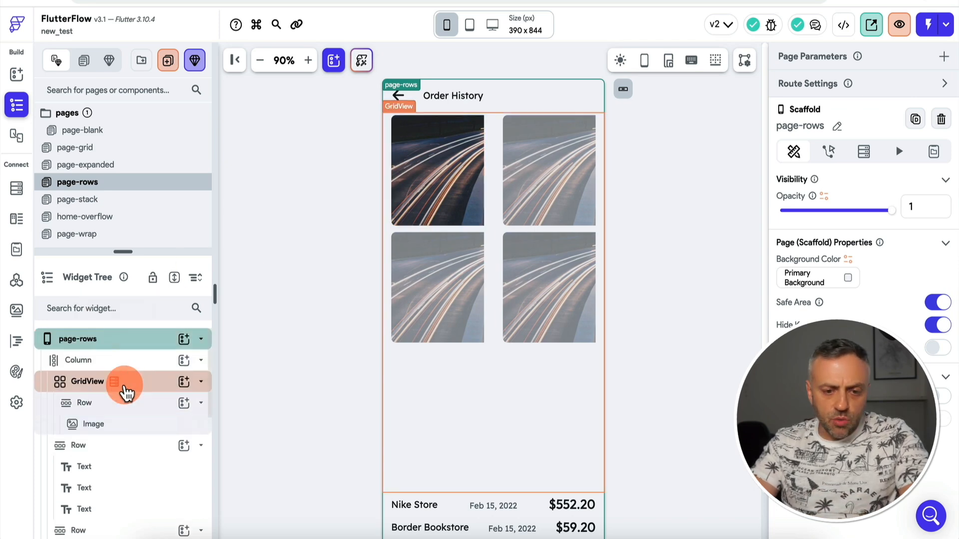
pyautogui.click(148, 385)
pyautogui.rightClick(147, 383)
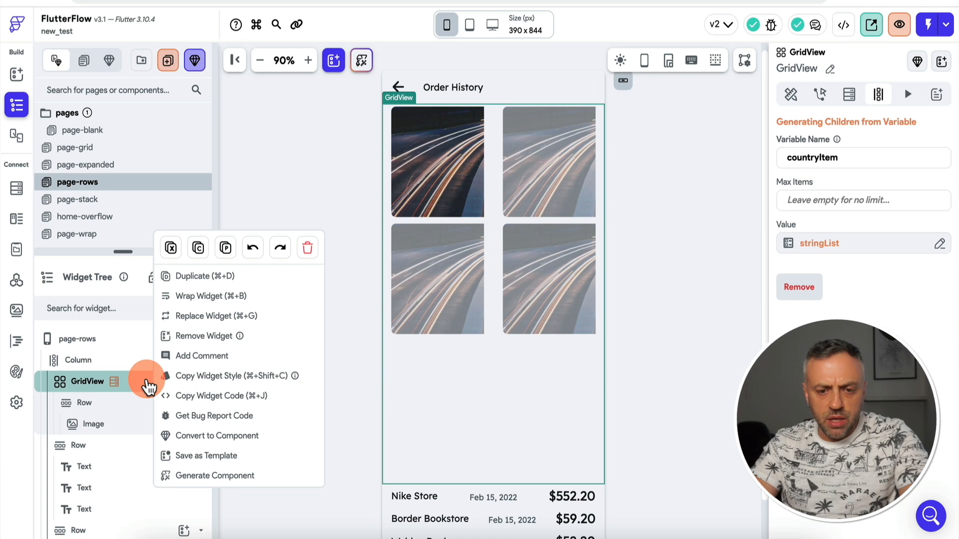
pyautogui.click(172, 376)
pyautogui.rightClick(142, 382)
pyautogui.click(190, 317)
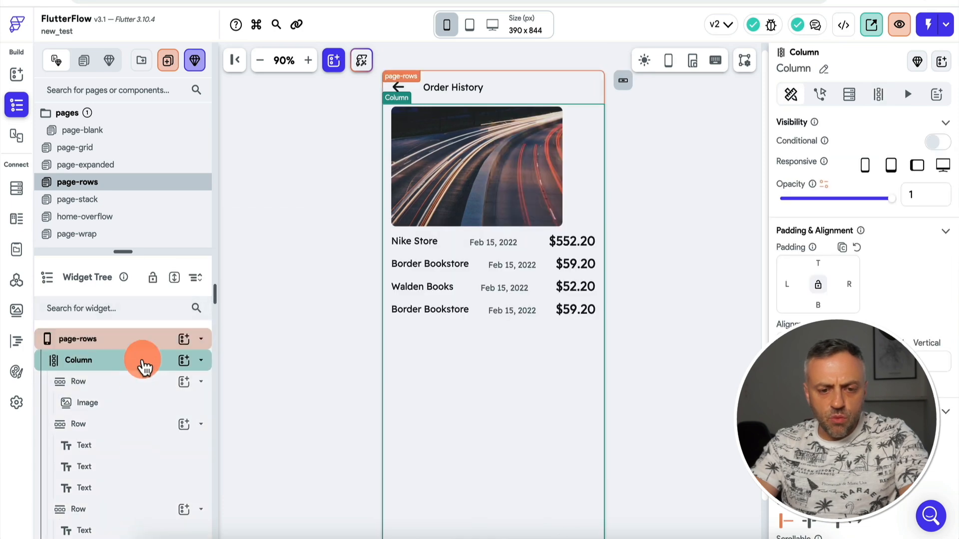
# Step: Wrap the Row containing the Image in a Wrap widget
pyautogui.click(120, 386)
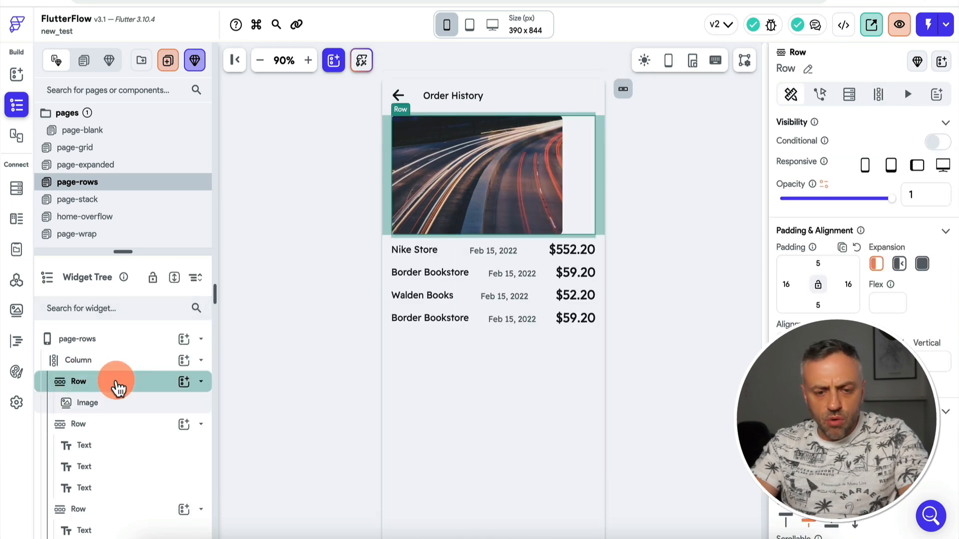
pyautogui.rightClick(119, 387)
pyautogui.click(170, 295)
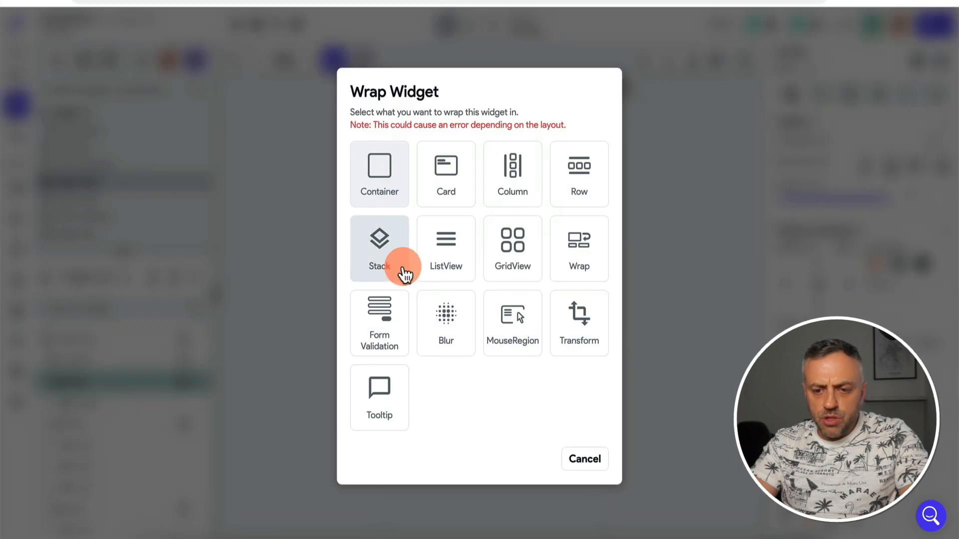
pyautogui.click(576, 267)
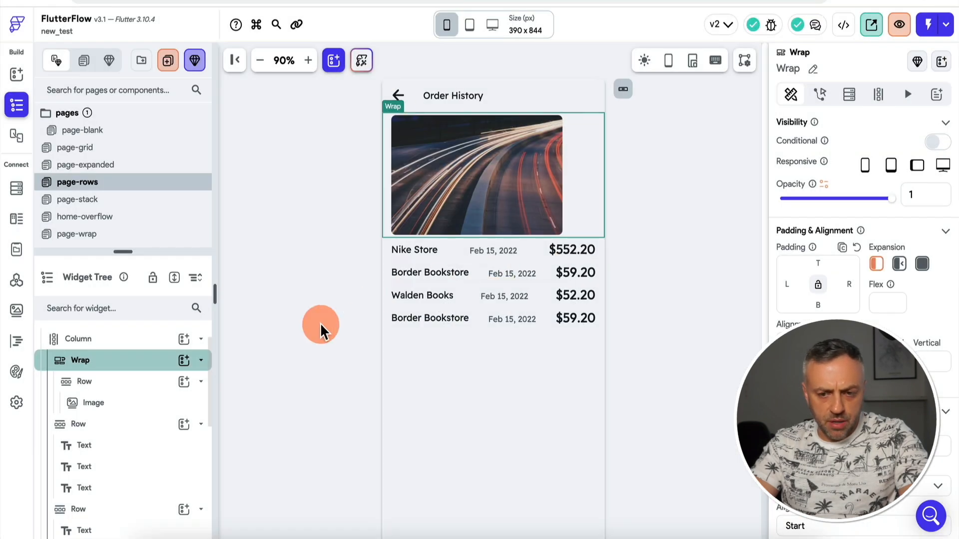
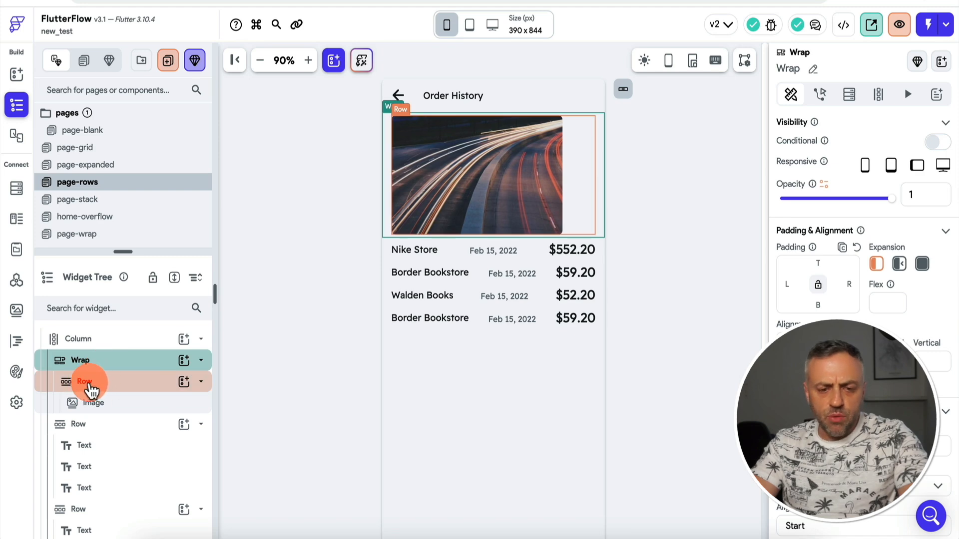
# Step: Move the Image out of its Row directly into the Wrap, and delete the emptied Row
pyautogui.click(124, 406)
pyautogui.moveTo(125, 405); pyautogui.dragTo(133, 370)
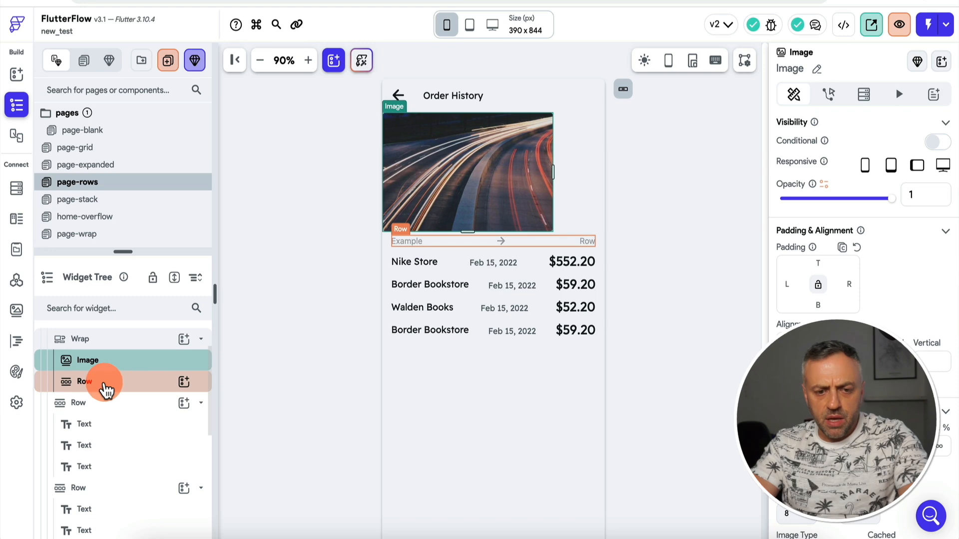
pyautogui.click(105, 387)
pyautogui.press('Delete')
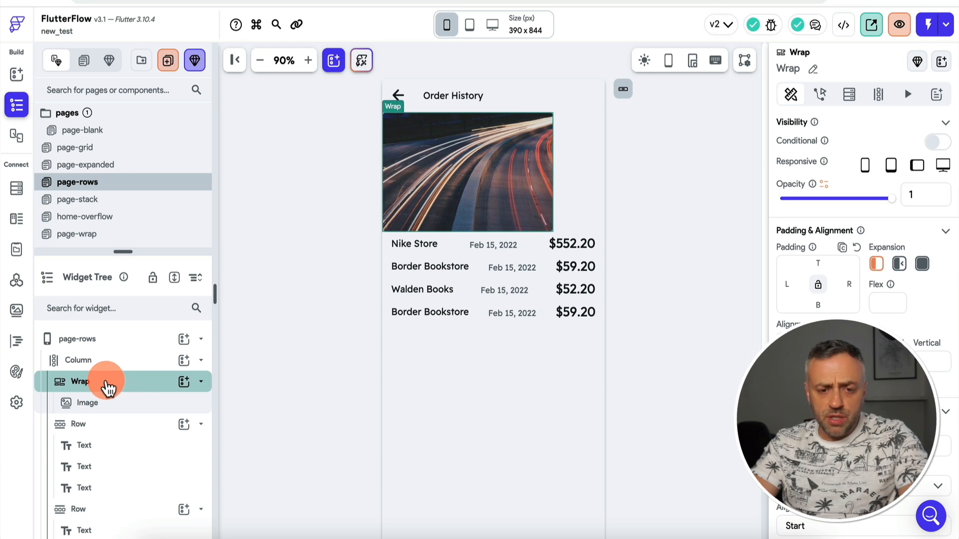
# Step: Set the stringList app state variable as the source for generating the Wrap's children
pyautogui.click(880, 101)
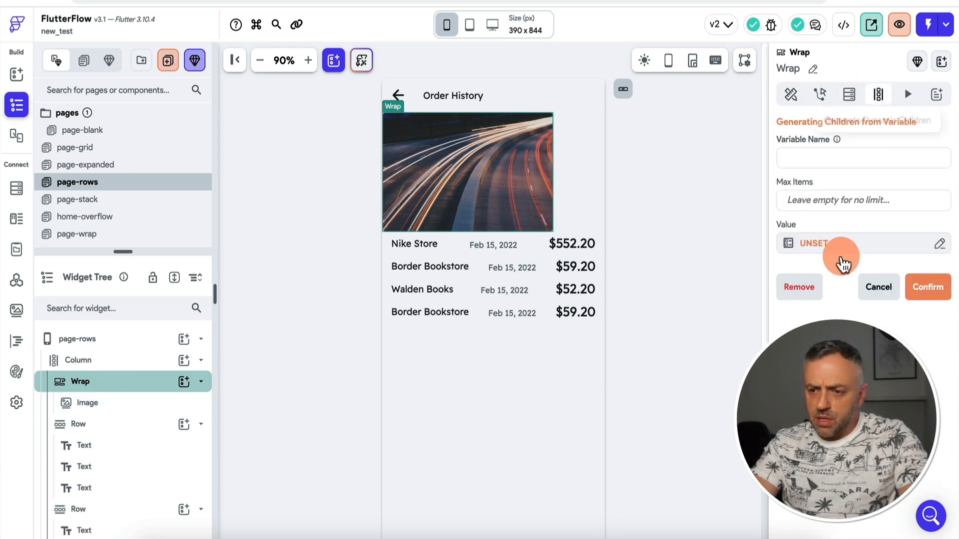
pyautogui.click(865, 248)
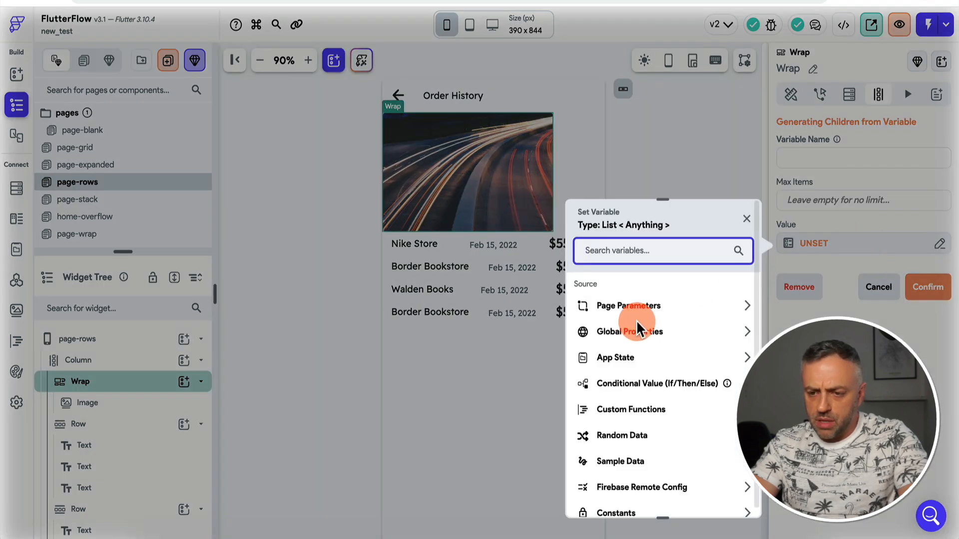
pyautogui.click(624, 357)
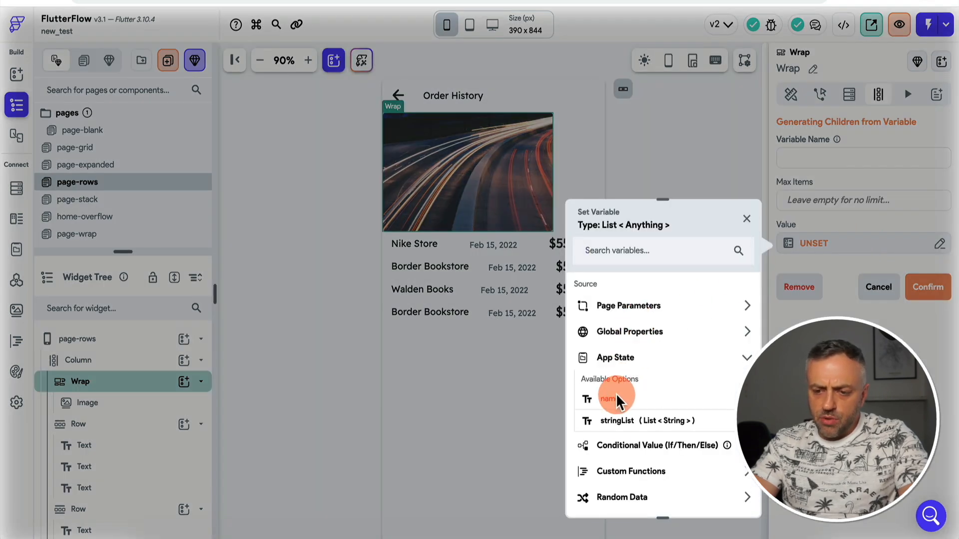
pyautogui.click(617, 421)
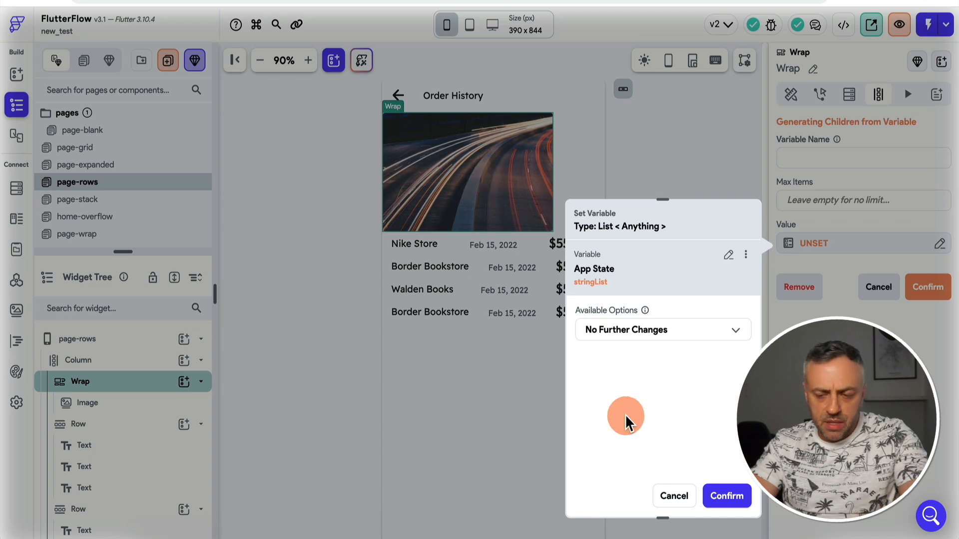
pyautogui.click(731, 501)
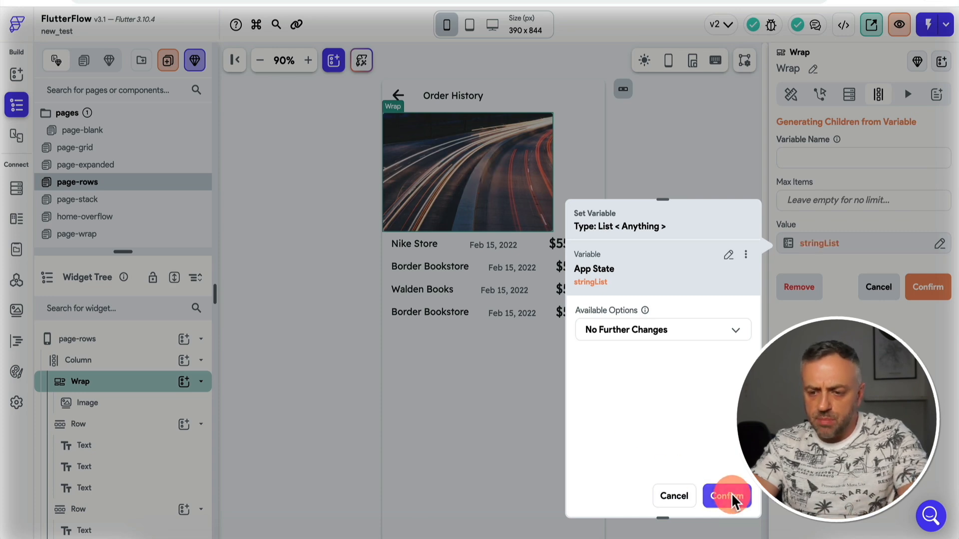
# Step: Name the Wrap's generated-children variable countryItem and confirm the dynamic children
pyautogui.click(844, 155)
pyautogui.write('countryIt')
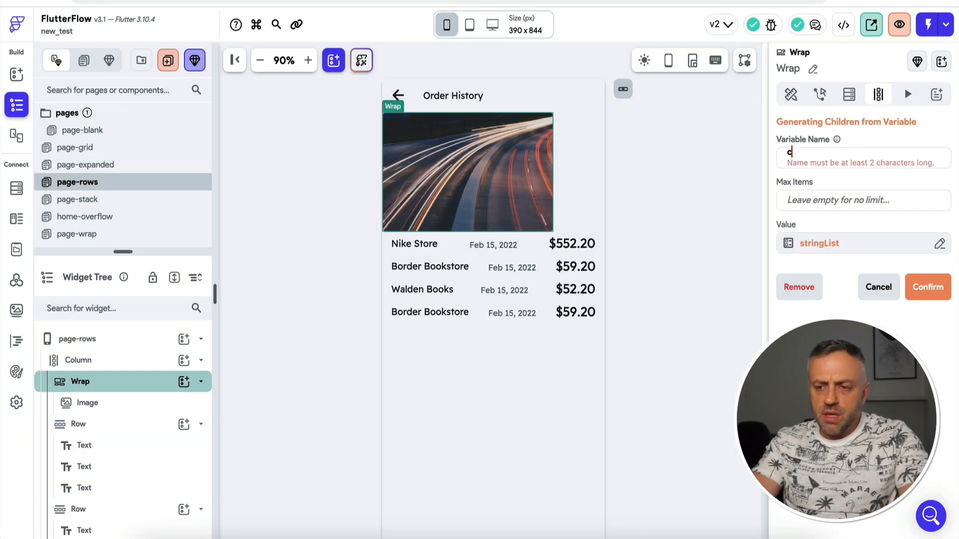
pyautogui.write('em')
pyautogui.click(928, 287)
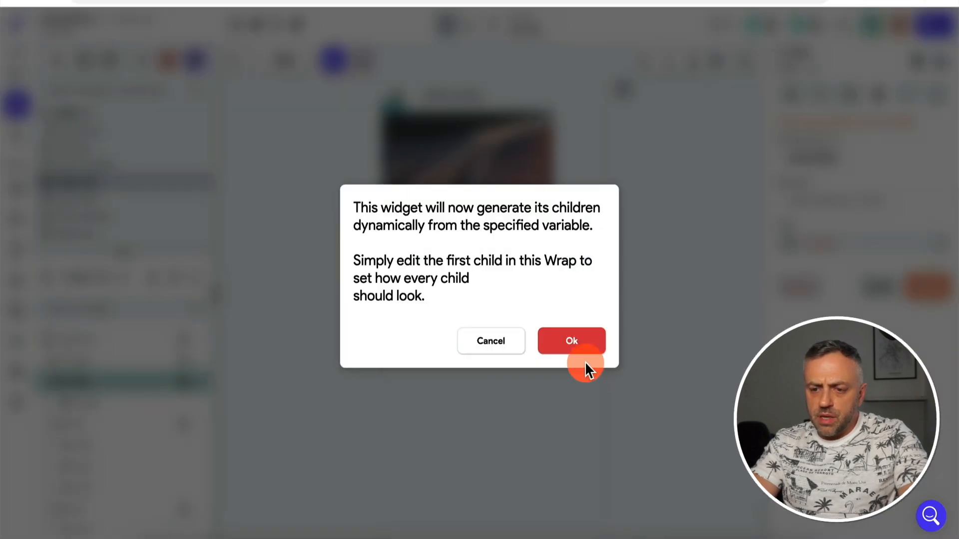
pyautogui.click(583, 341)
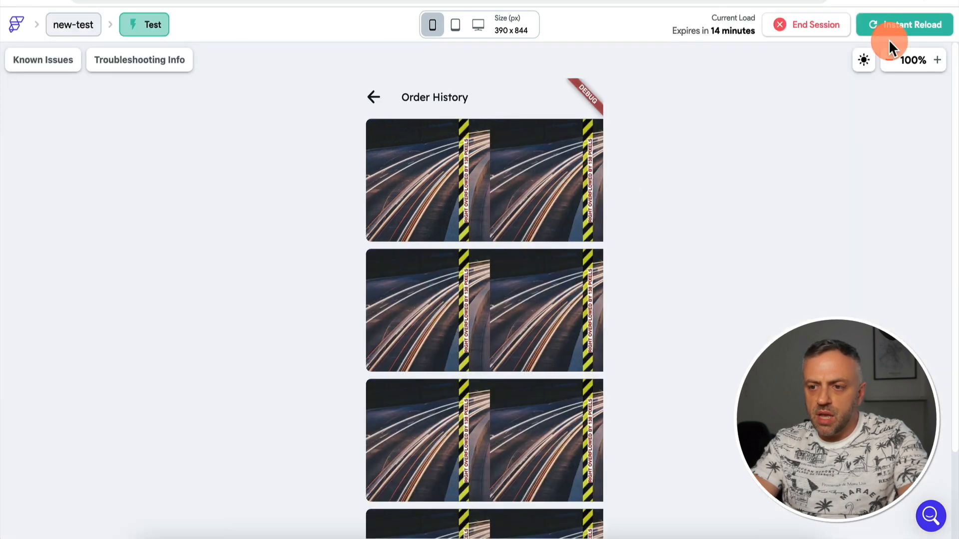
# Step: Reload the test session to preview the dynamically filled Wrap, and return to the editor
pyautogui.click(904, 30)
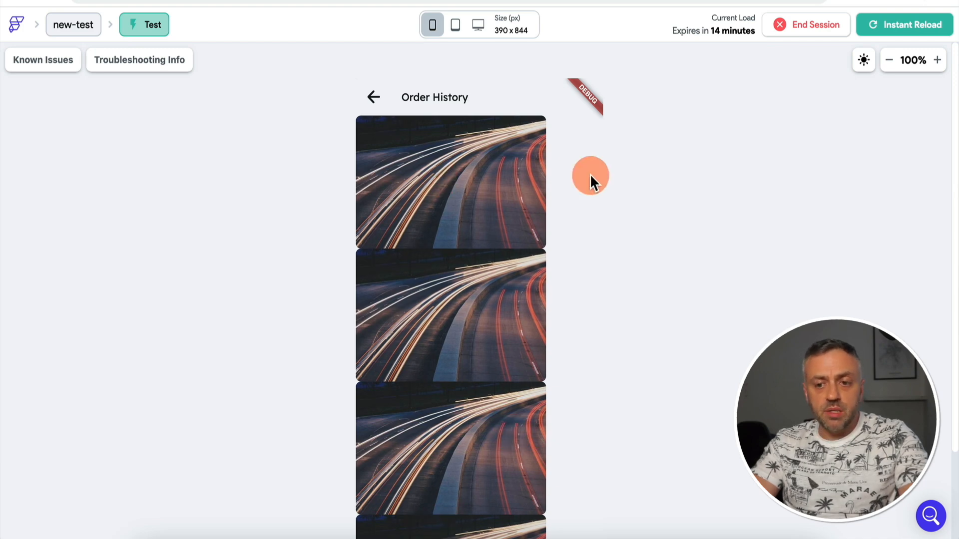
pyautogui.click(399, 1)
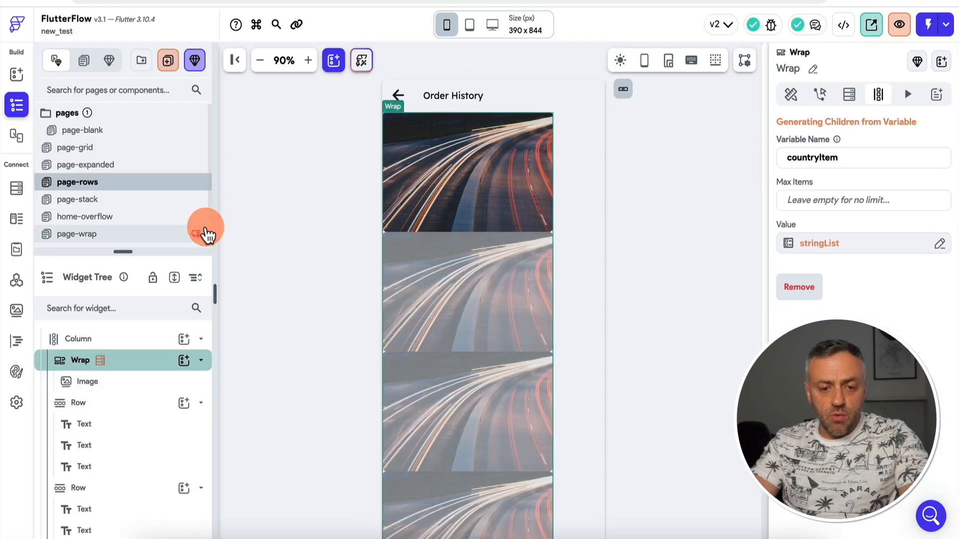
# Step: Set the Wrap's Image to 50 px wide and 40 px high, and reload the test session to preview it
pyautogui.click(106, 387)
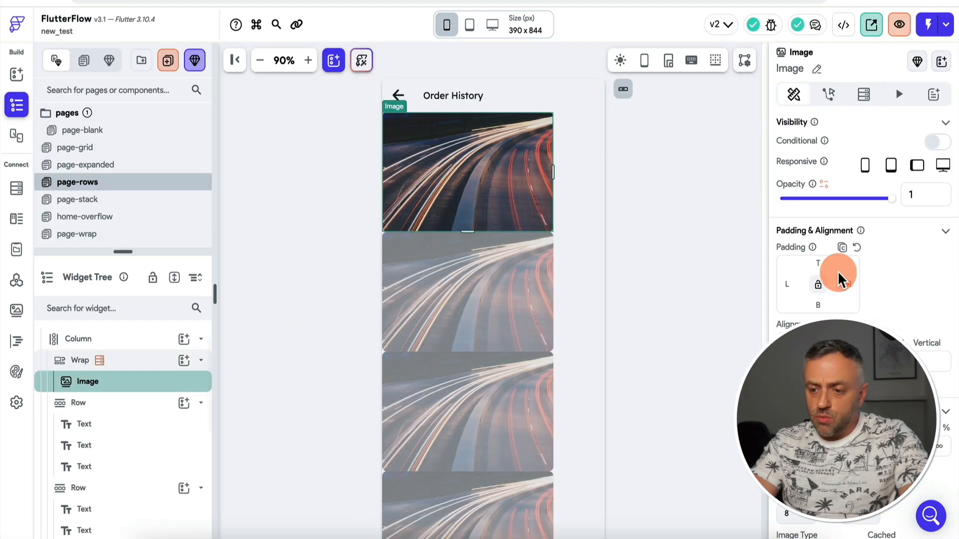
pyautogui.scroll(-3, 861, 282)
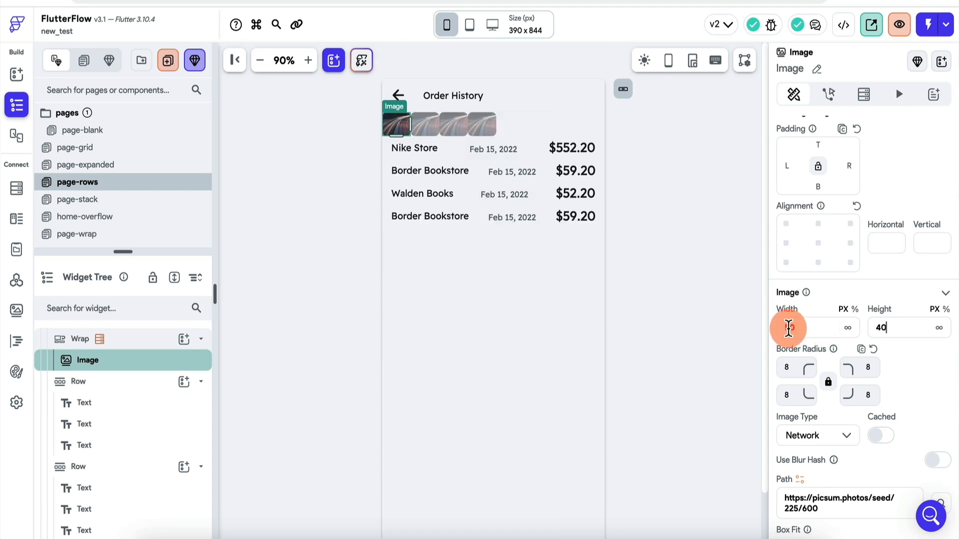
pyautogui.click(725, 275)
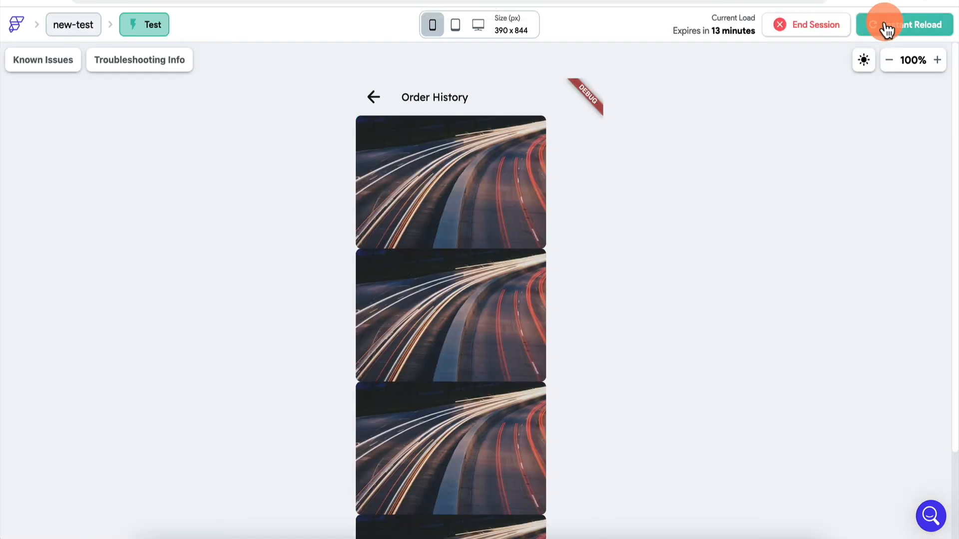
pyautogui.click(890, 26)
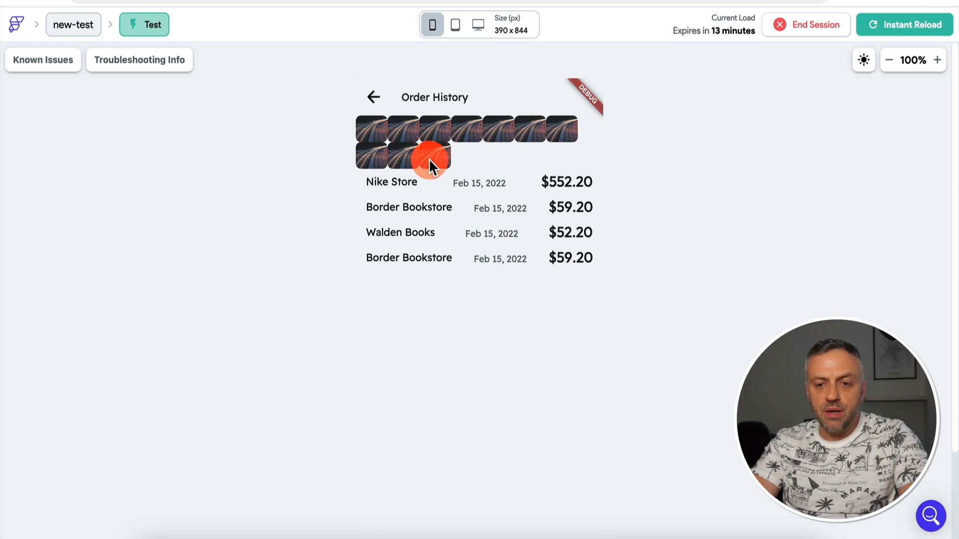
pyautogui.click(400, 0)
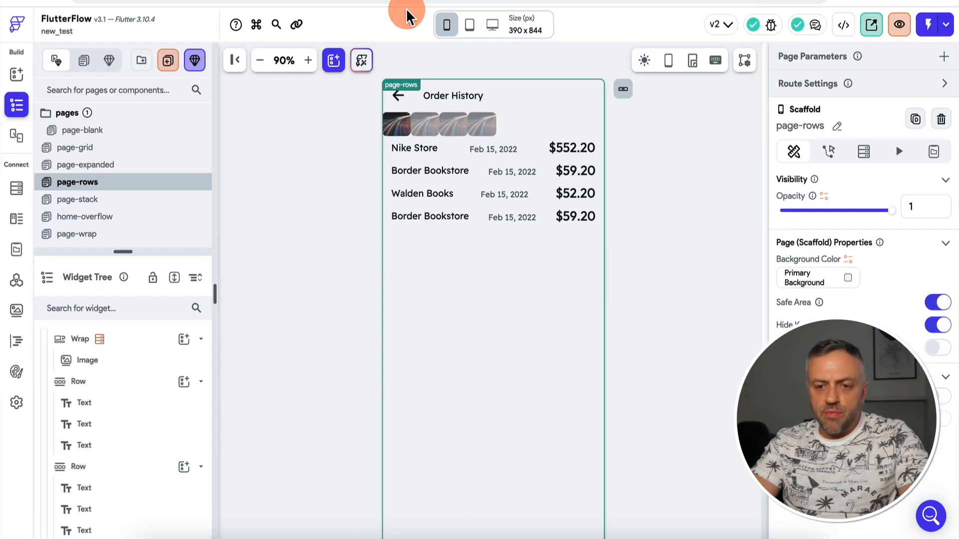
# Step: Resize the Image inside the Wrap to 100 px wide and 100 px high
pyautogui.scroll(1, 146, 366)
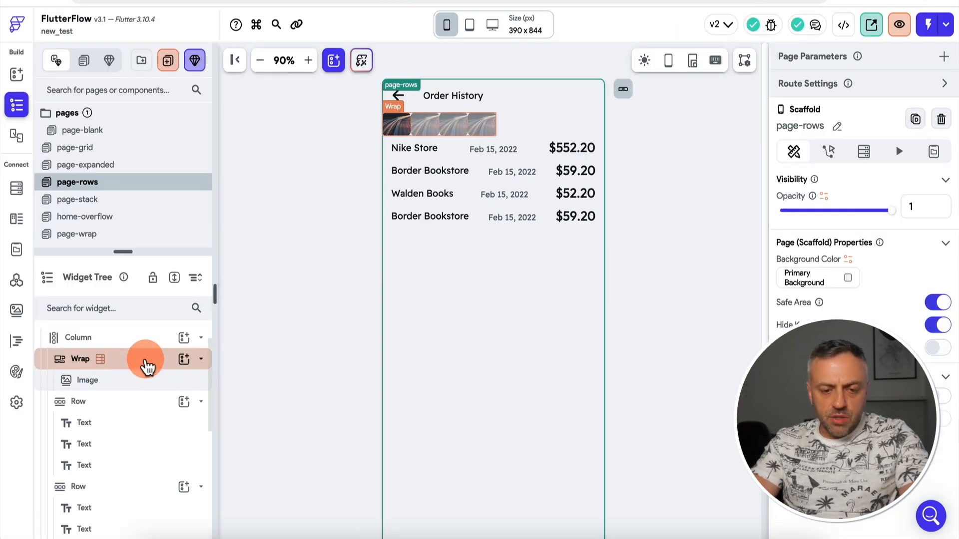
pyautogui.click(177, 359)
pyautogui.click(136, 382)
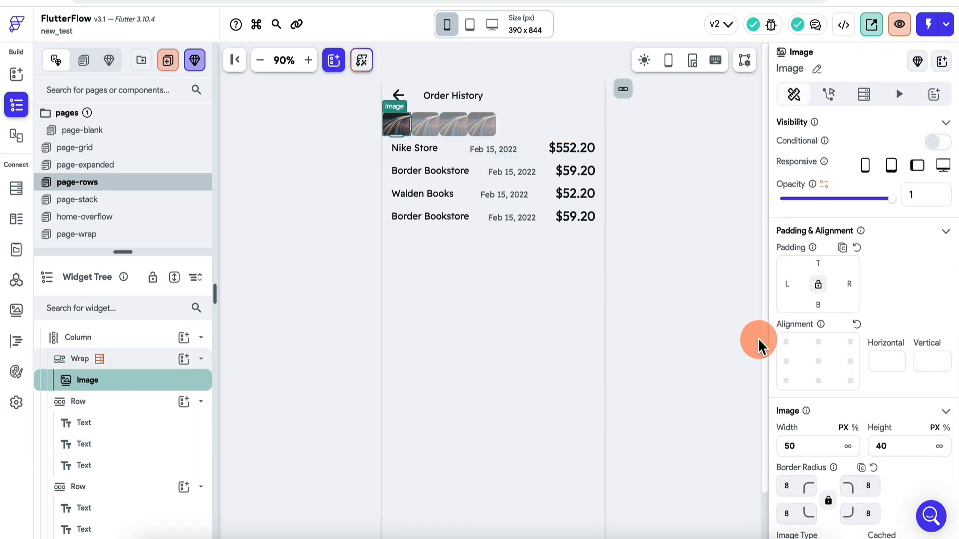
pyautogui.write('100')
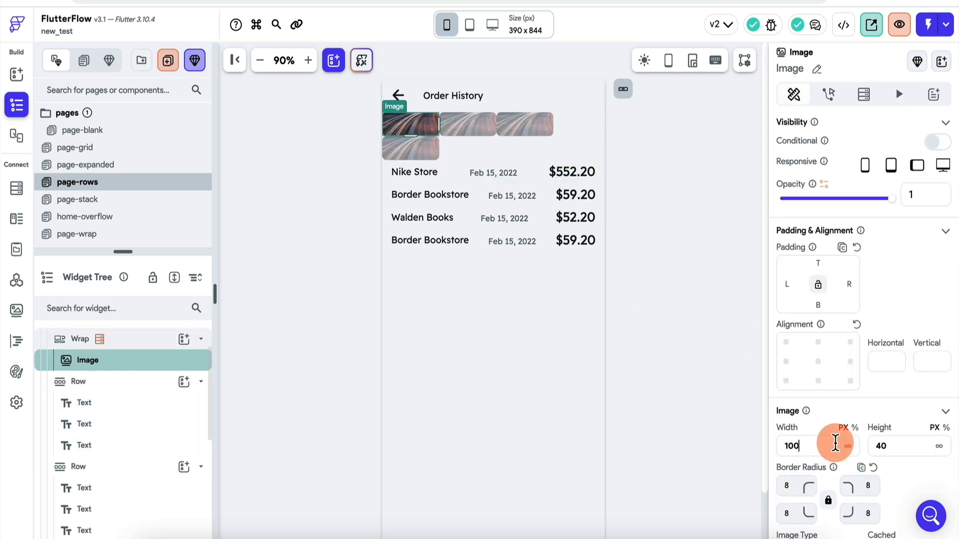
pyautogui.click(906, 445)
pyautogui.write('100')
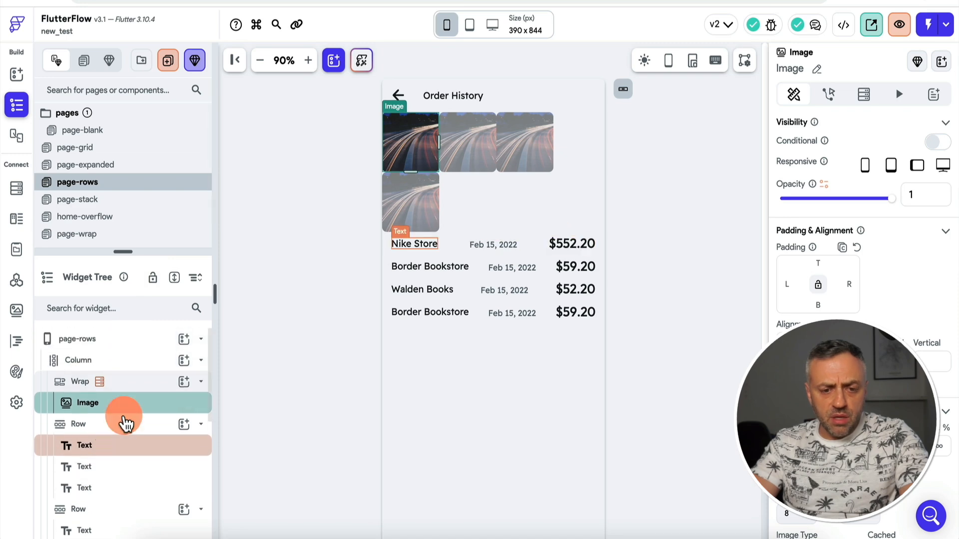
# Step: Set the Wrap's item spacing to 5
pyautogui.click(133, 382)
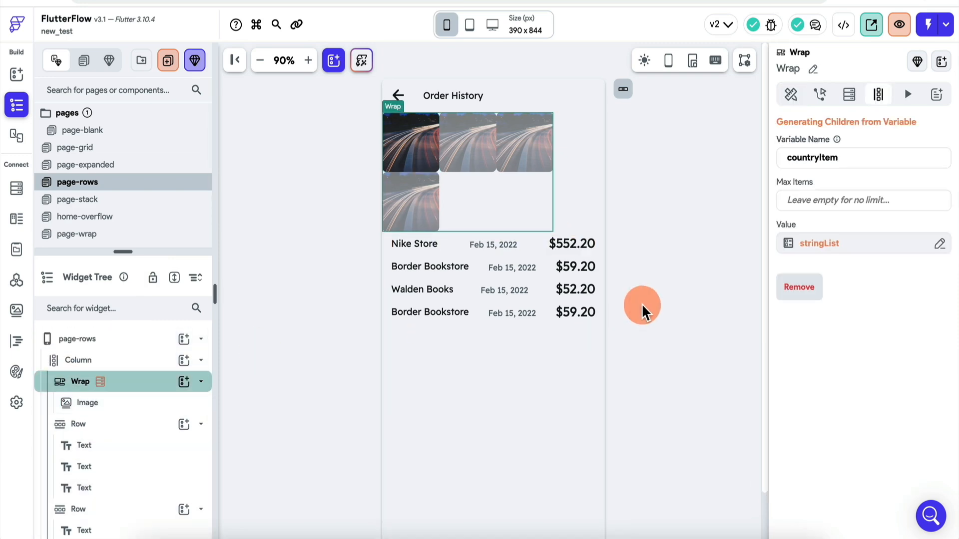
pyautogui.click(793, 96)
pyautogui.scroll(-5, 821, 385)
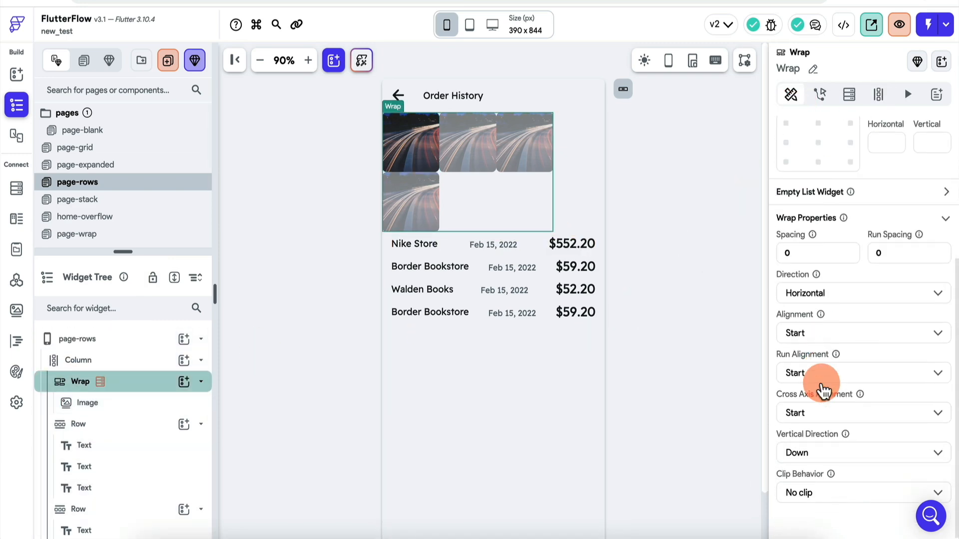
pyautogui.click(811, 242)
pyautogui.write('5')
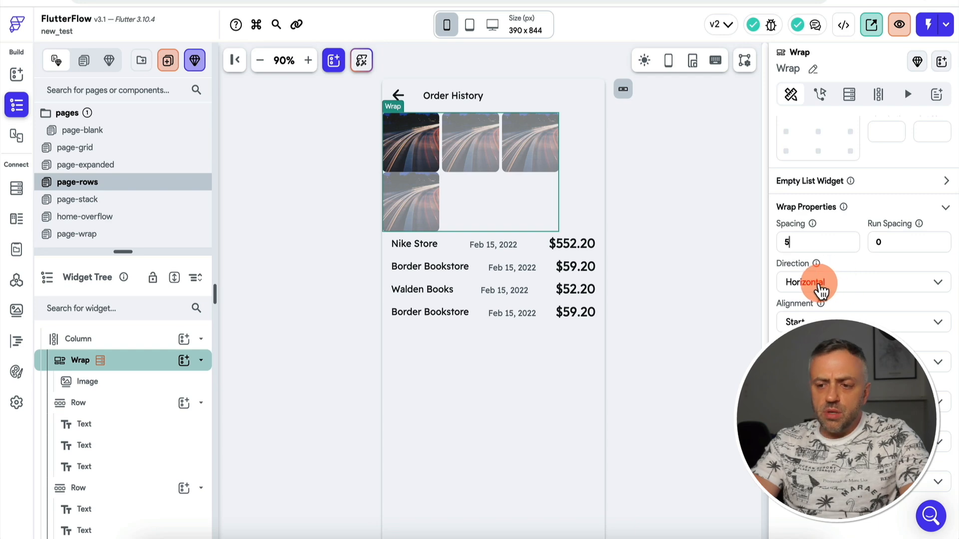
# Step: Try the Vertical direction on the Wrap, and restore it to Horizontal
pyautogui.click(823, 289)
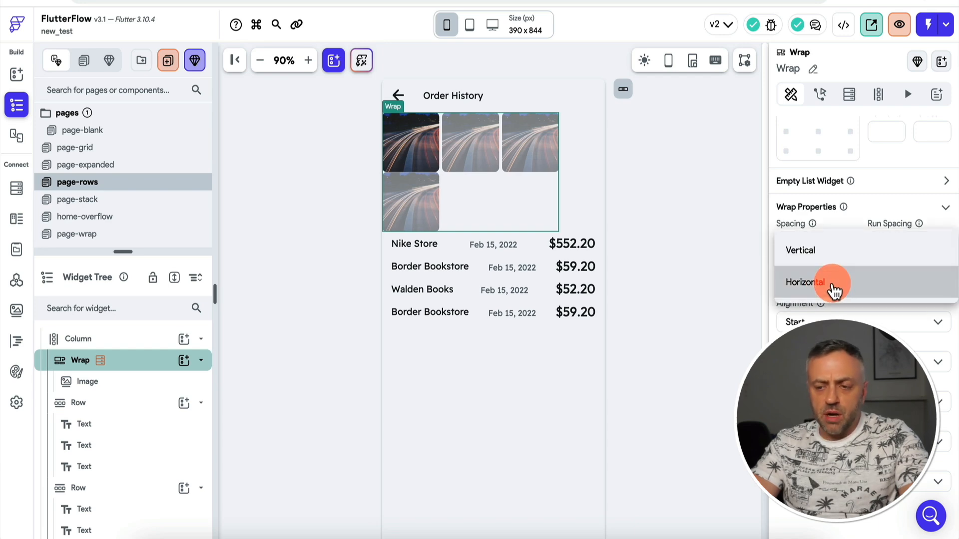
pyautogui.click(837, 252)
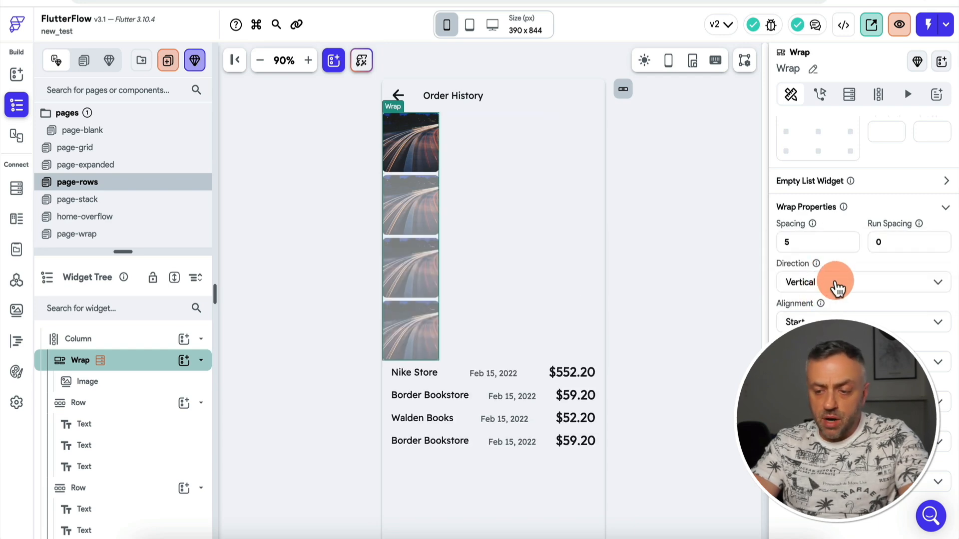
pyautogui.click(838, 288)
pyautogui.click(819, 313)
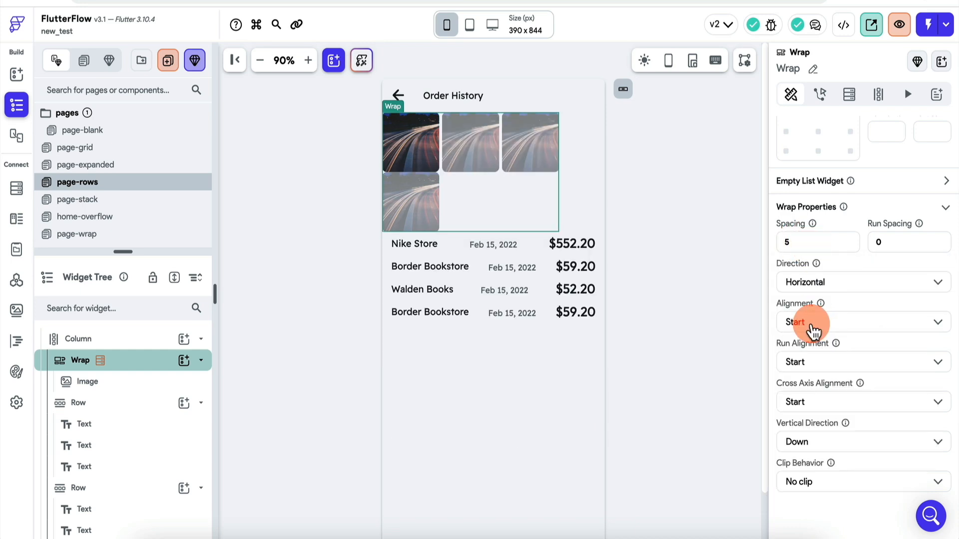
# Step: Examine the Wrap's alignment and vertical direction options without changing them, and deselect the Wrap
pyautogui.click(813, 330)
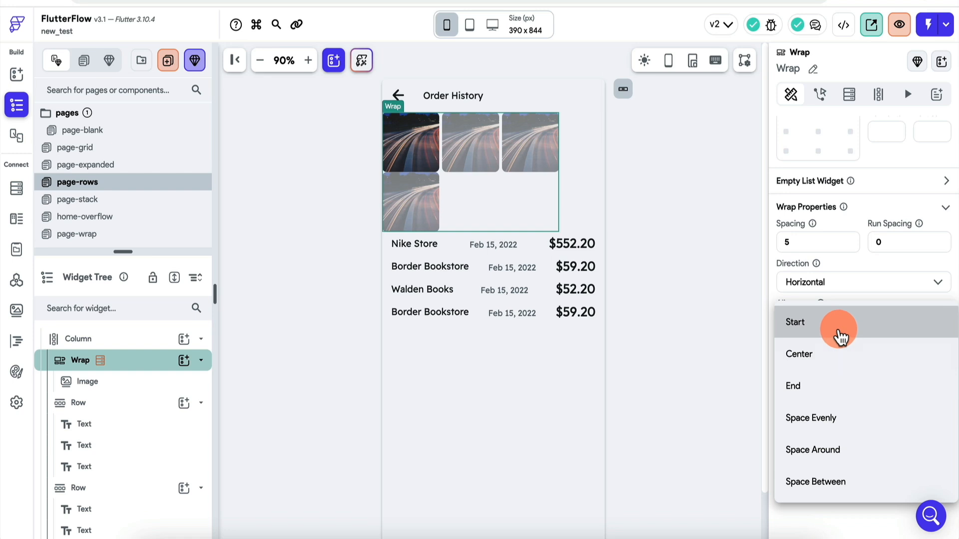
pyautogui.click(744, 343)
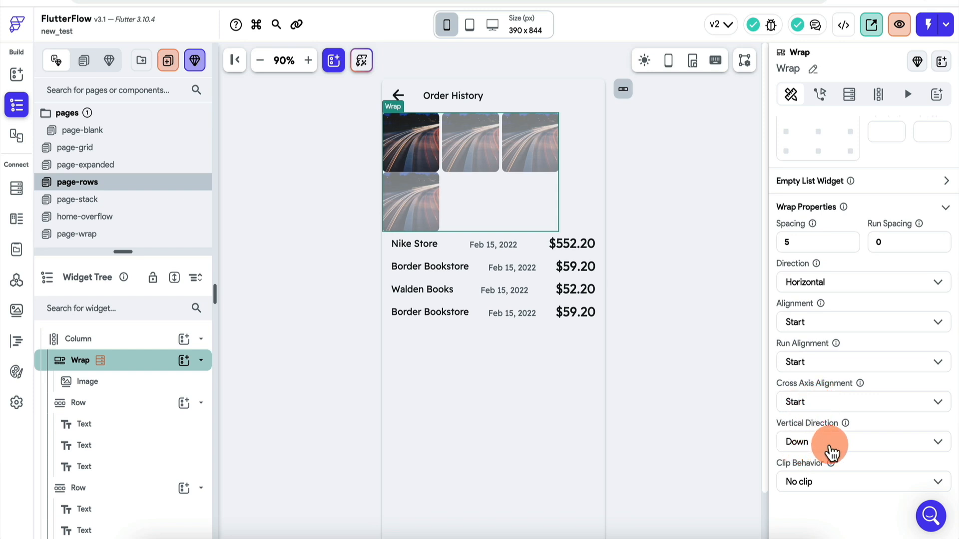
pyautogui.click(832, 445)
pyautogui.click(733, 448)
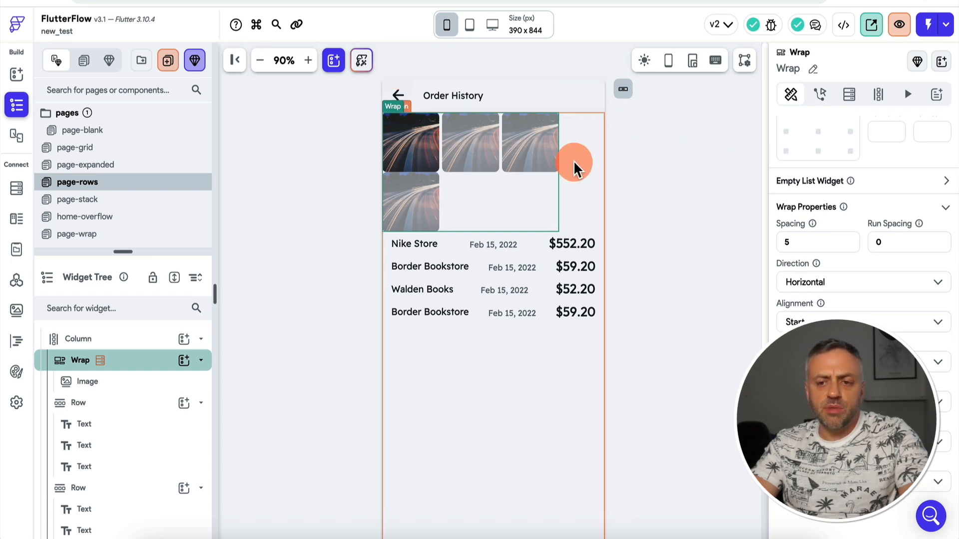
pyautogui.click(337, 215)
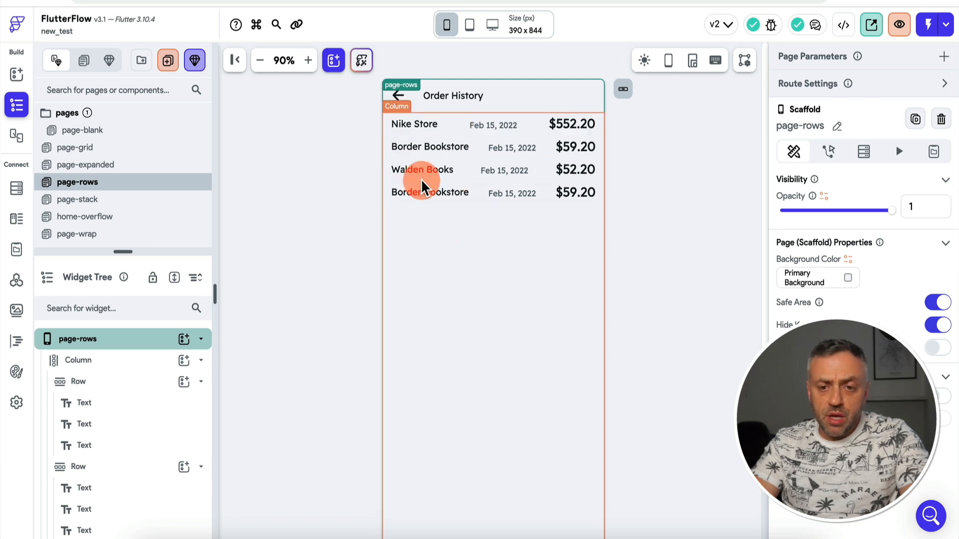
# Step: Set the main axis size of the Nike Store Row to minimum
pyautogui.click(444, 128)
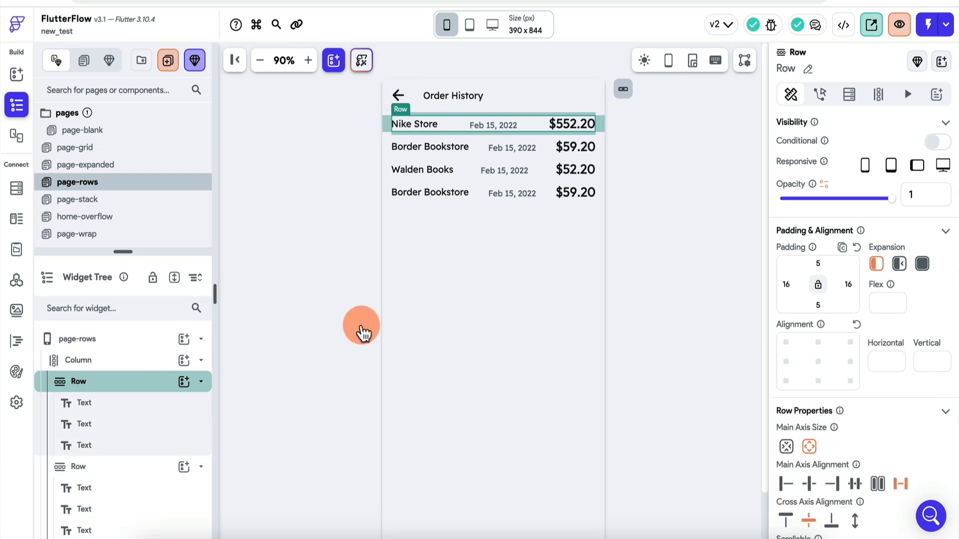
pyautogui.scroll(-3, 858, 403)
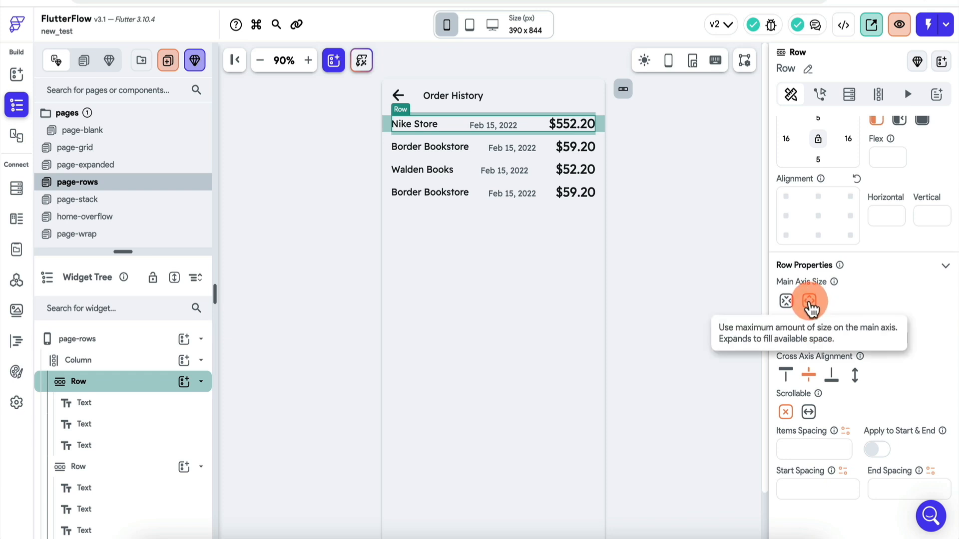
pyautogui.click(787, 301)
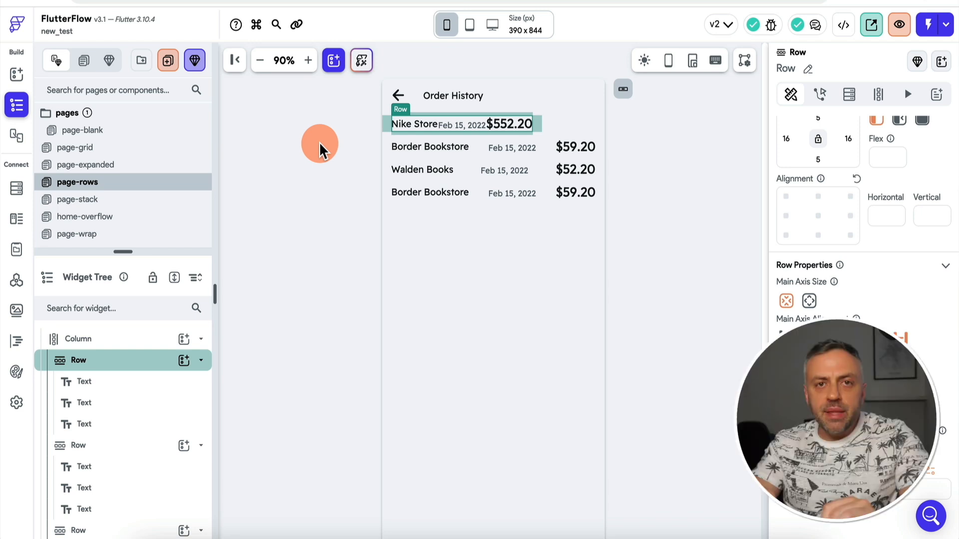
# Step: Compare the widths of the Nike Store Row and the first Border Bookstore Row by selecting each in turn
pyautogui.click(480, 145)
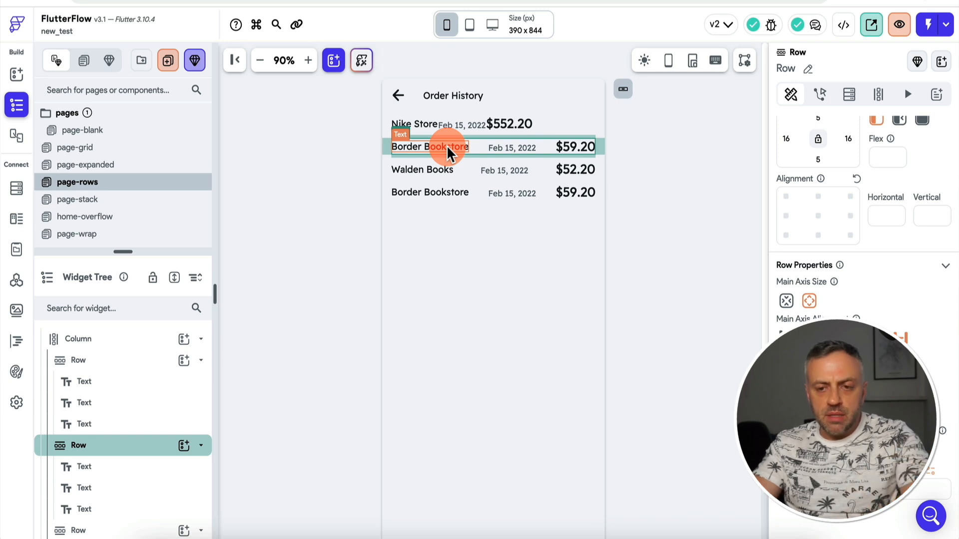
pyautogui.click(428, 127)
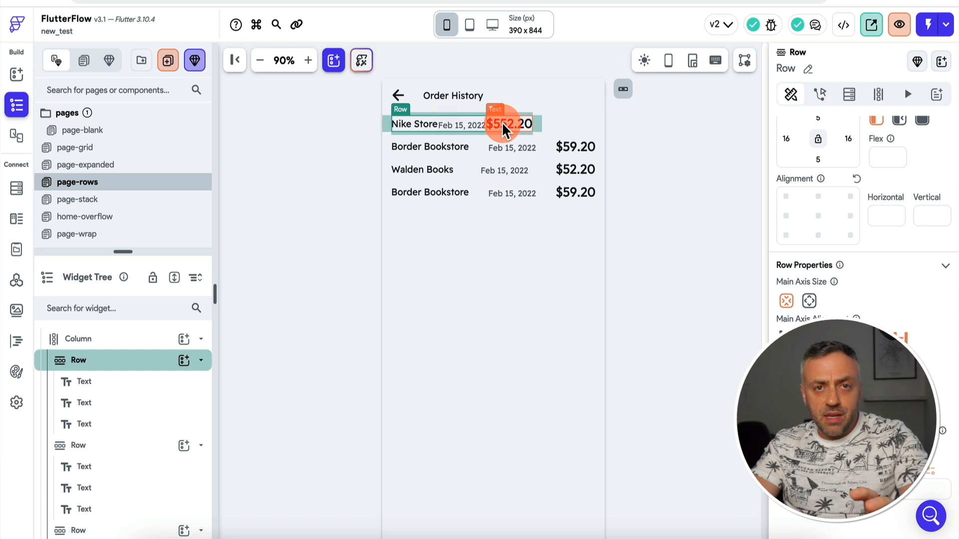
pyautogui.click(479, 143)
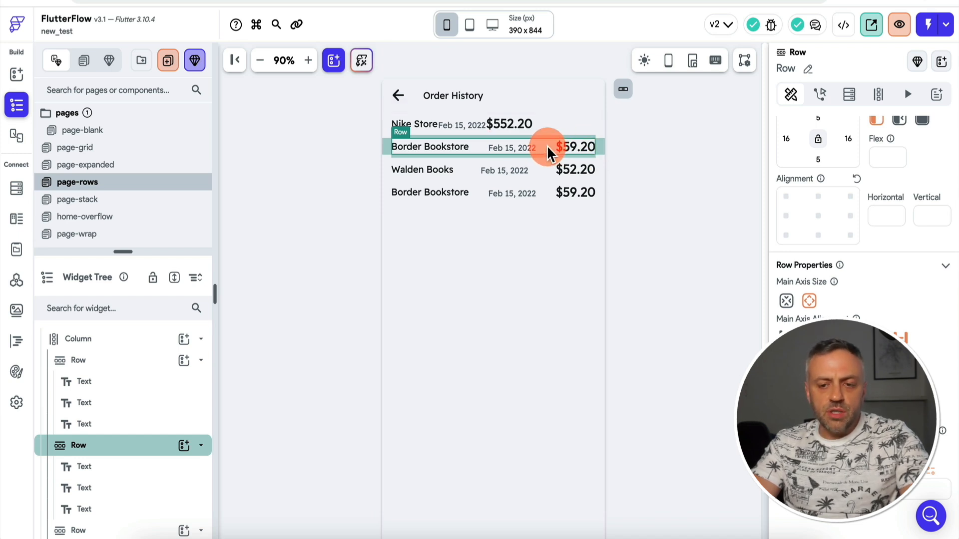
# Step: Select the Nike Store Row and set its main axis size to maximum
pyautogui.click(445, 118)
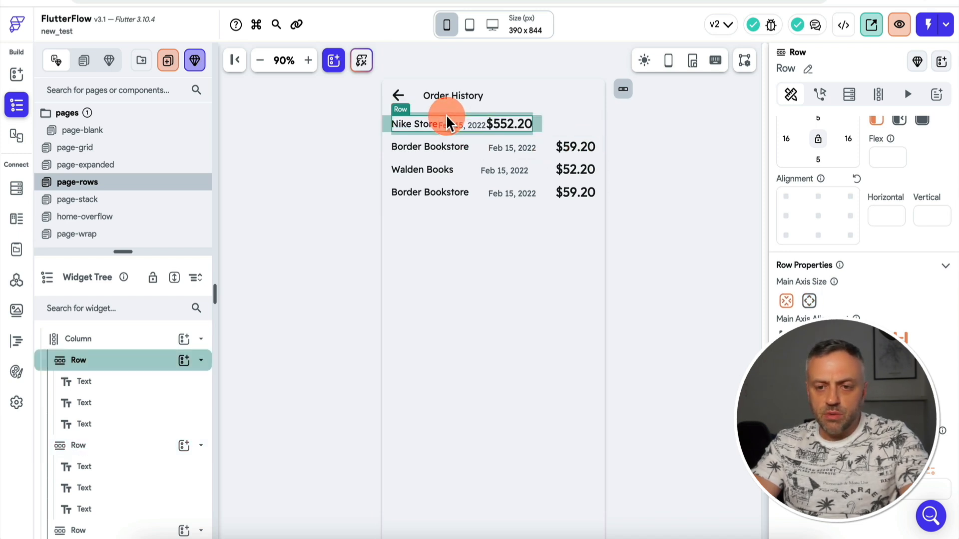
pyautogui.click(808, 300)
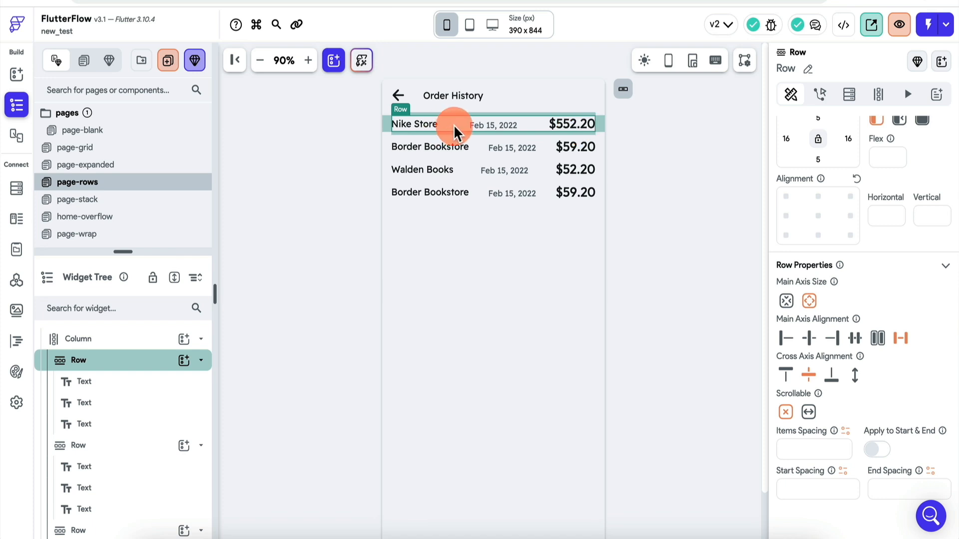
# Step: Try the Start, Center, End, Space Evenly and Space Around main axis alignments on the Nike Store Row, and restore Space Between
pyautogui.click(786, 338)
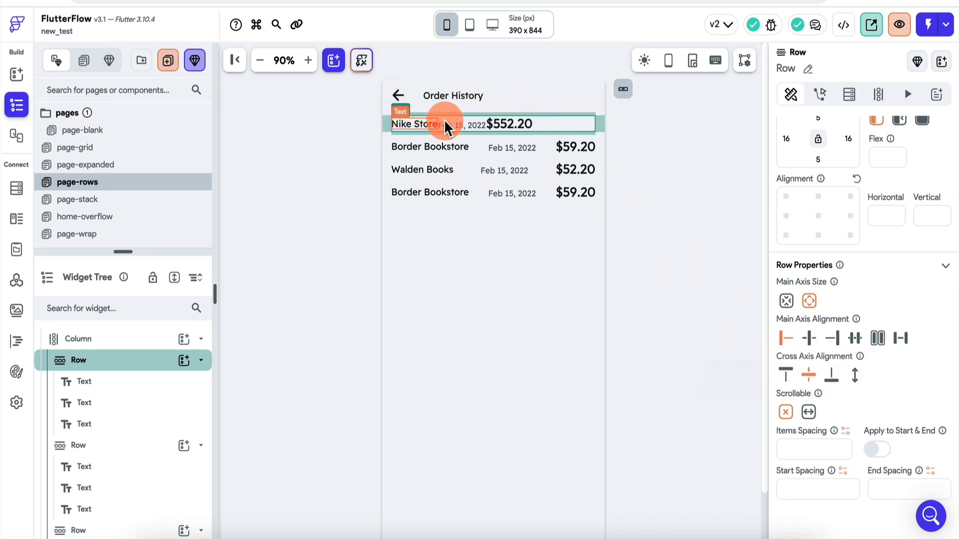
pyautogui.click(810, 340)
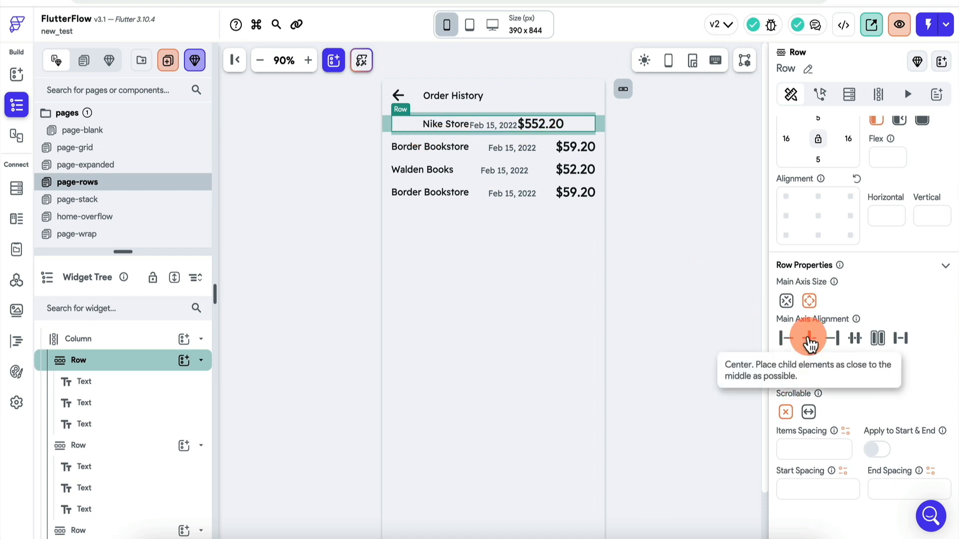
pyautogui.click(833, 343)
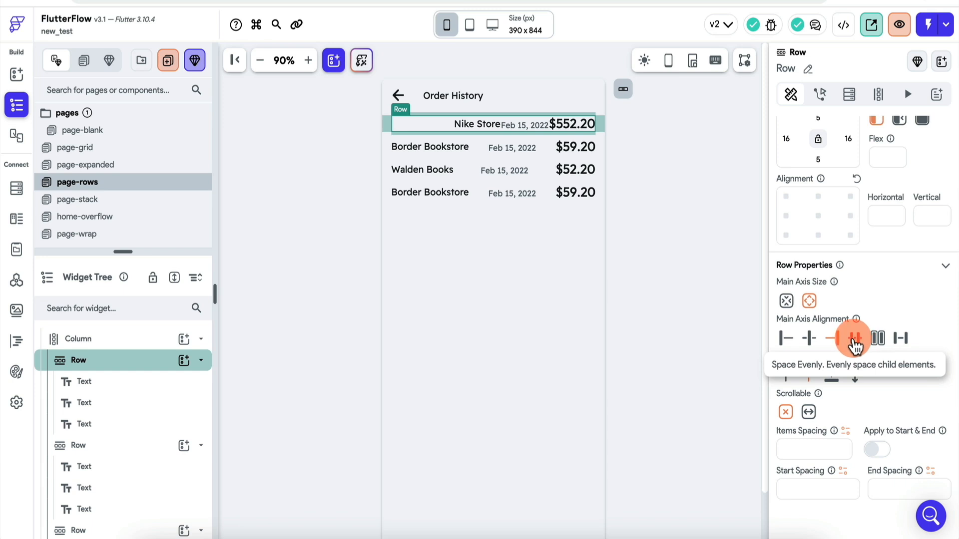
pyautogui.click(855, 344)
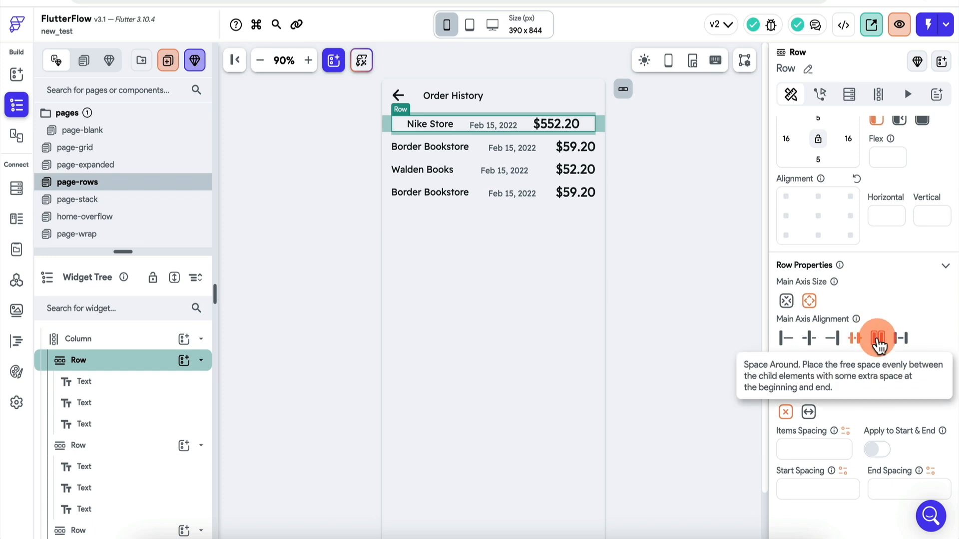
pyautogui.click(879, 340)
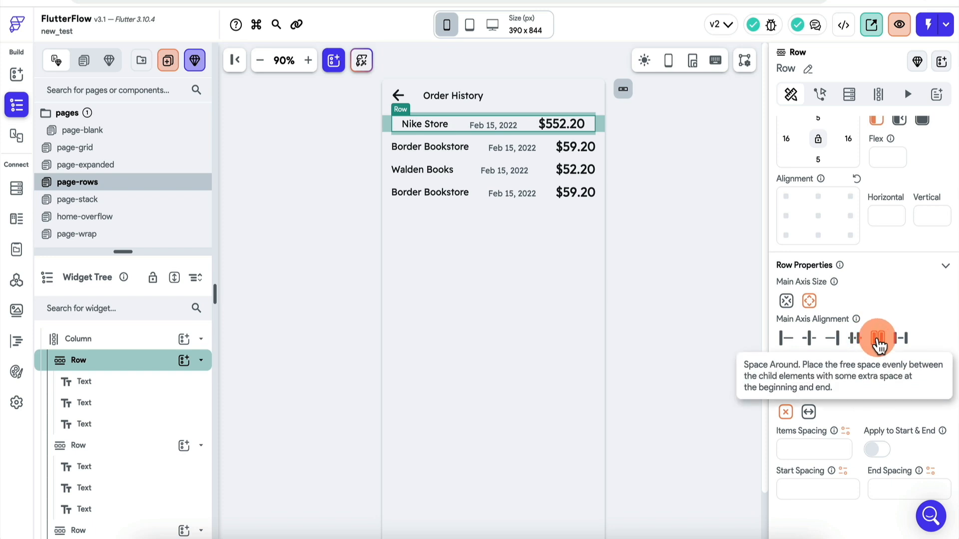
pyautogui.click(901, 339)
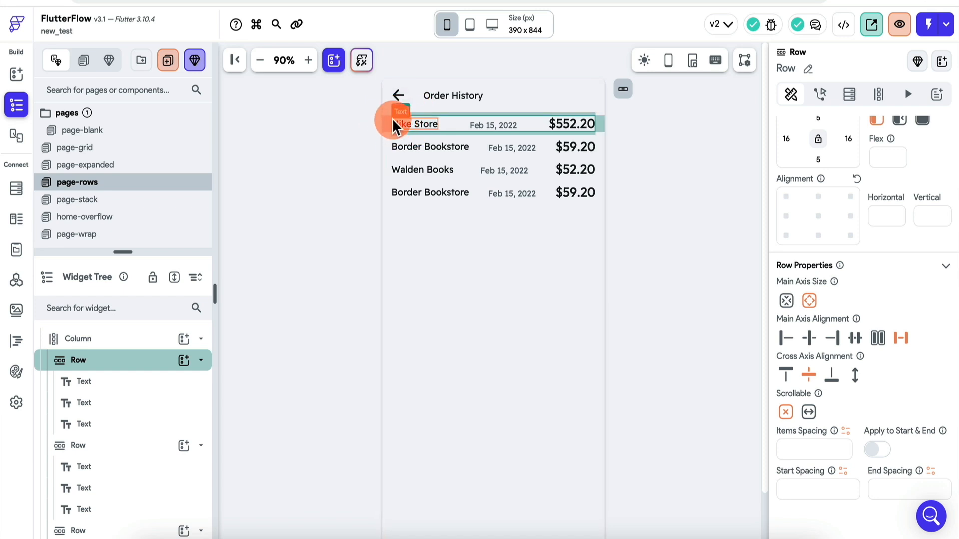
# Step: Select the Nike Store Row's price text, reselect the Row, and compare Space Evenly with Space Between, ending on Space Between
pyautogui.click(573, 123)
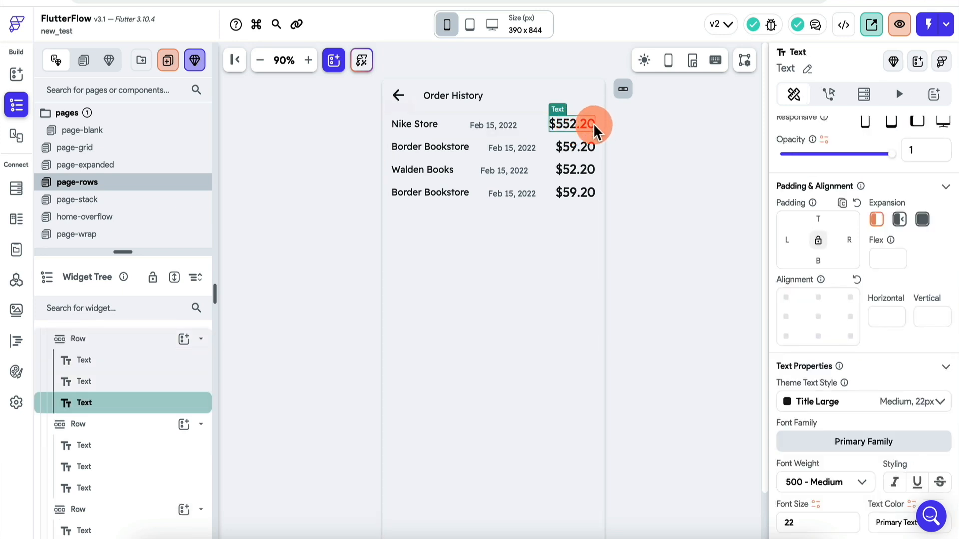
pyautogui.click(527, 118)
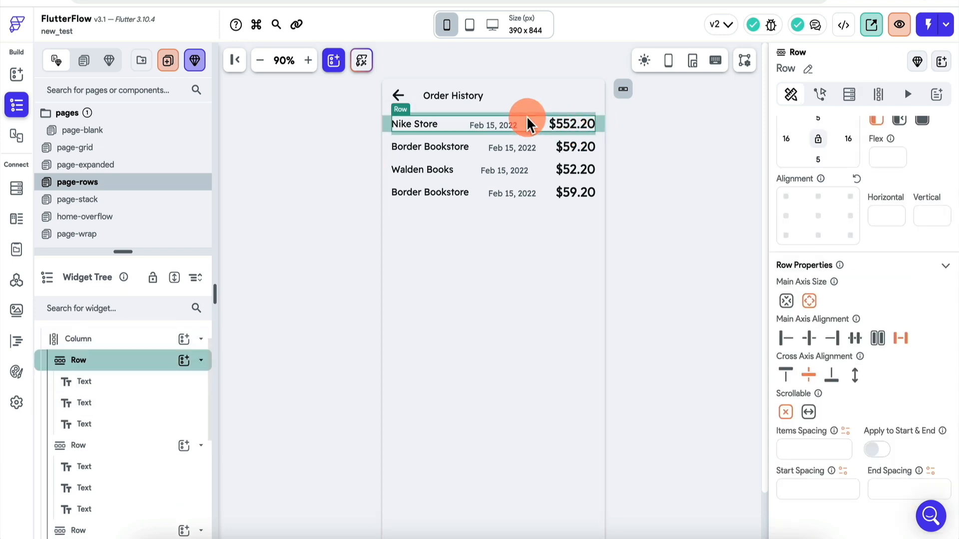
pyautogui.click(855, 339)
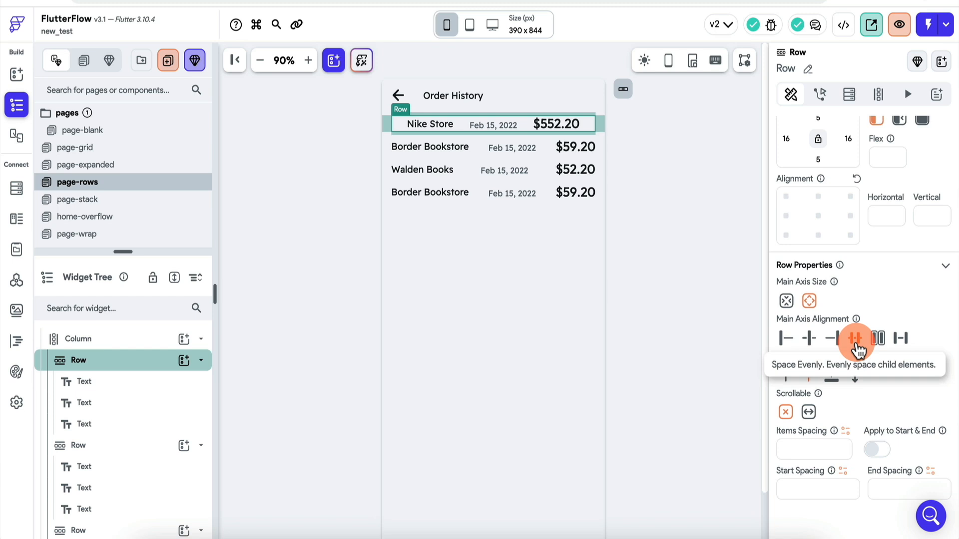
pyautogui.click(900, 338)
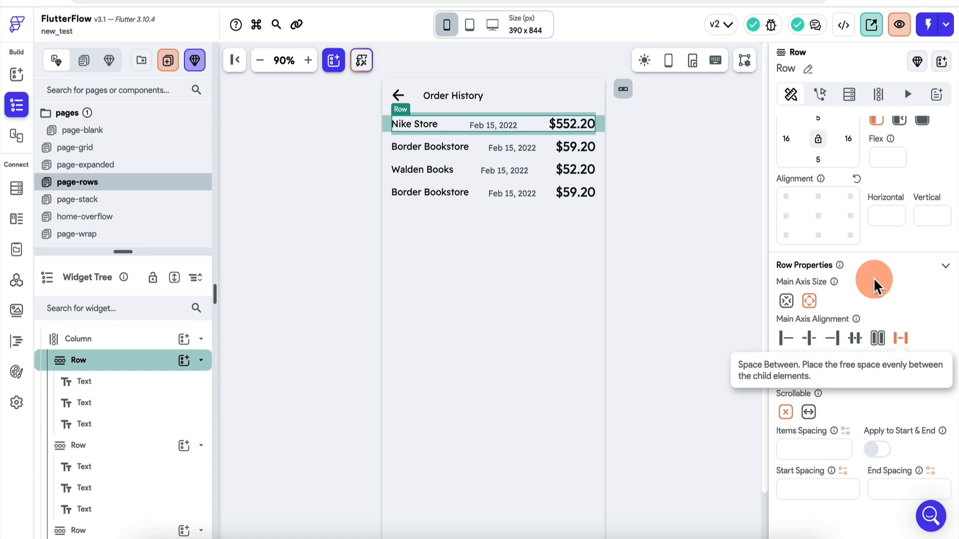
# Step: Try the Start and Center cross axis alignments on the Nike Store Row, and set it to End with scrolling off
pyautogui.click(779, 375)
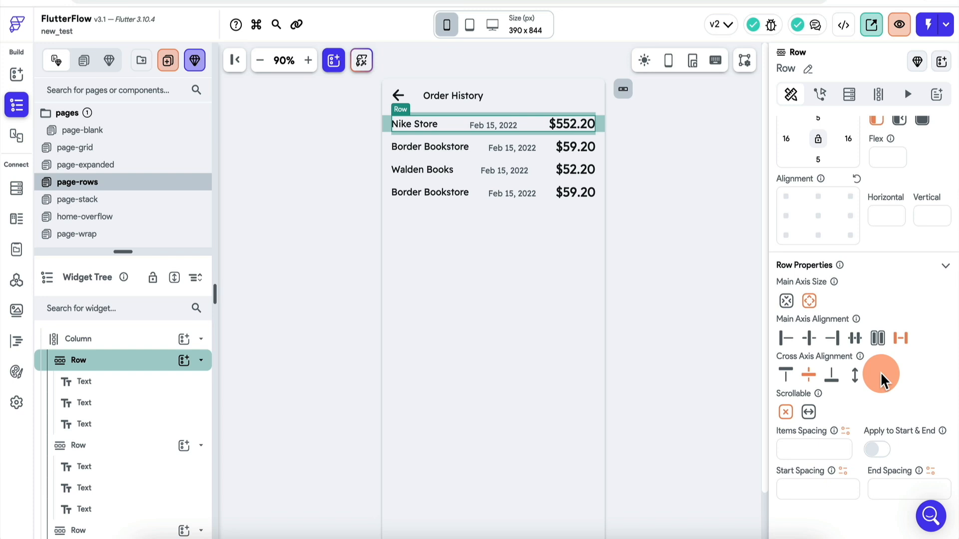
pyautogui.click(786, 375)
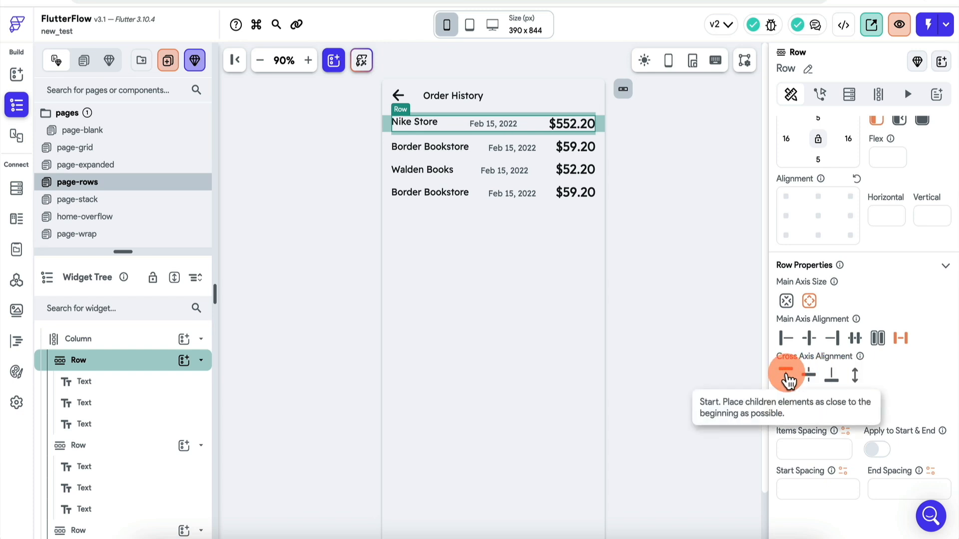
pyautogui.click(809, 375)
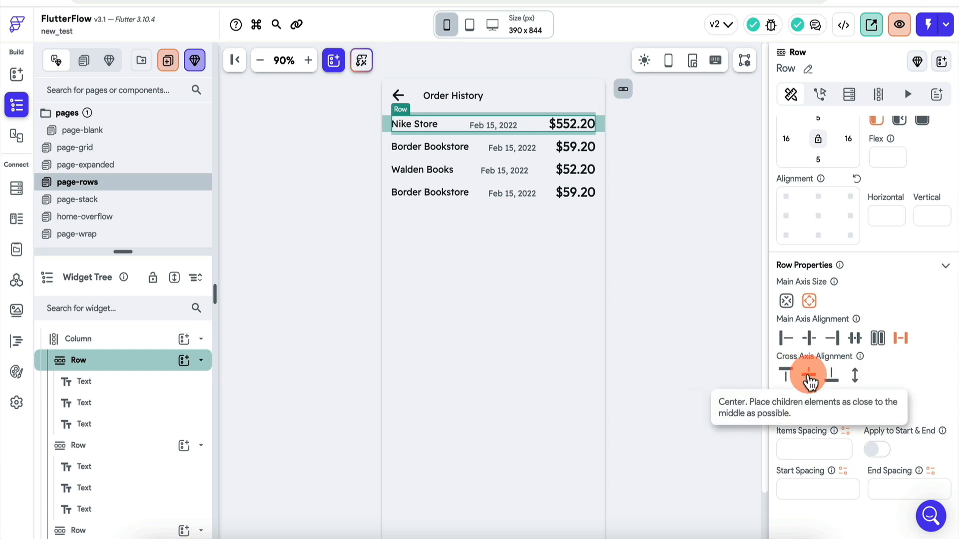
pyautogui.click(831, 375)
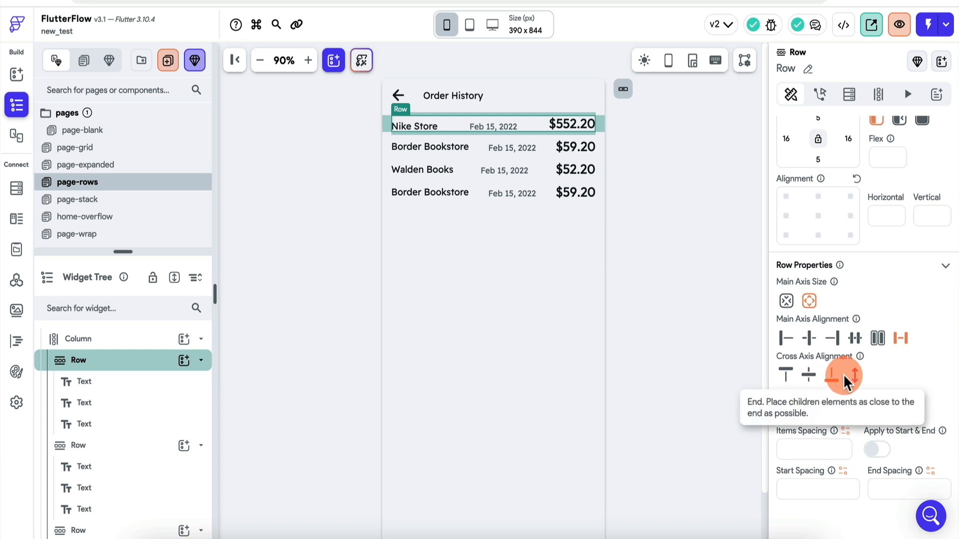
pyautogui.scroll(-1, 856, 380)
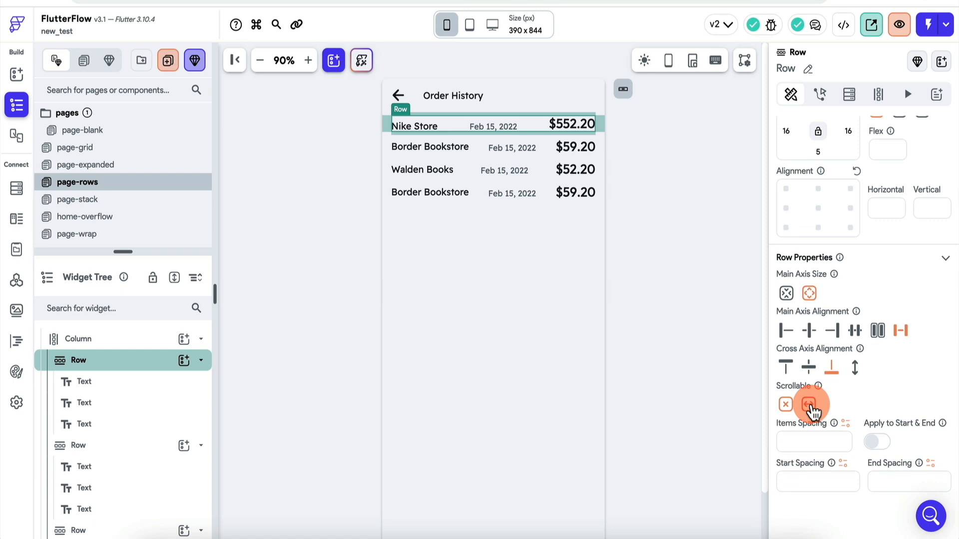
pyautogui.click(786, 405)
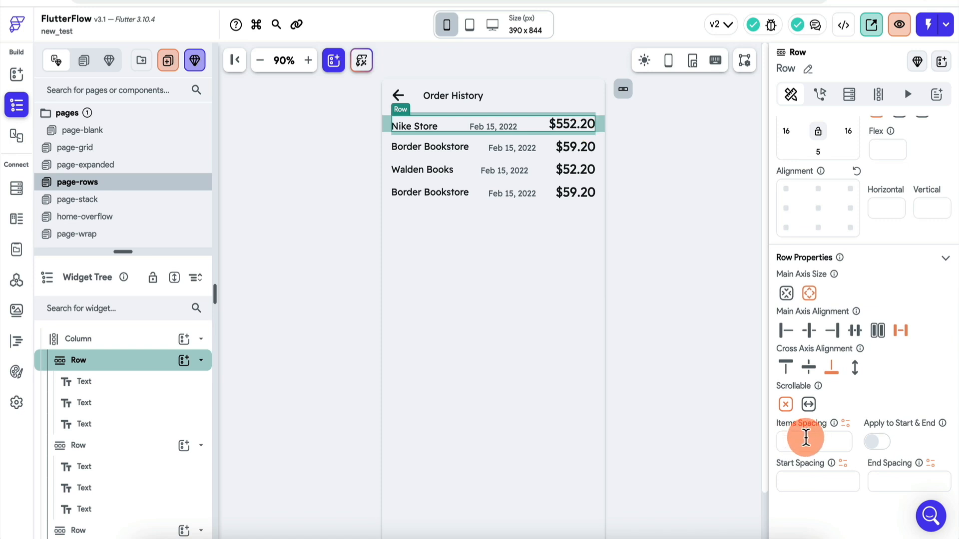
# Step: Try a start spacing of 20 and an end spacing of 20 on the Nike Store Row, clearing each value
pyautogui.click(810, 483)
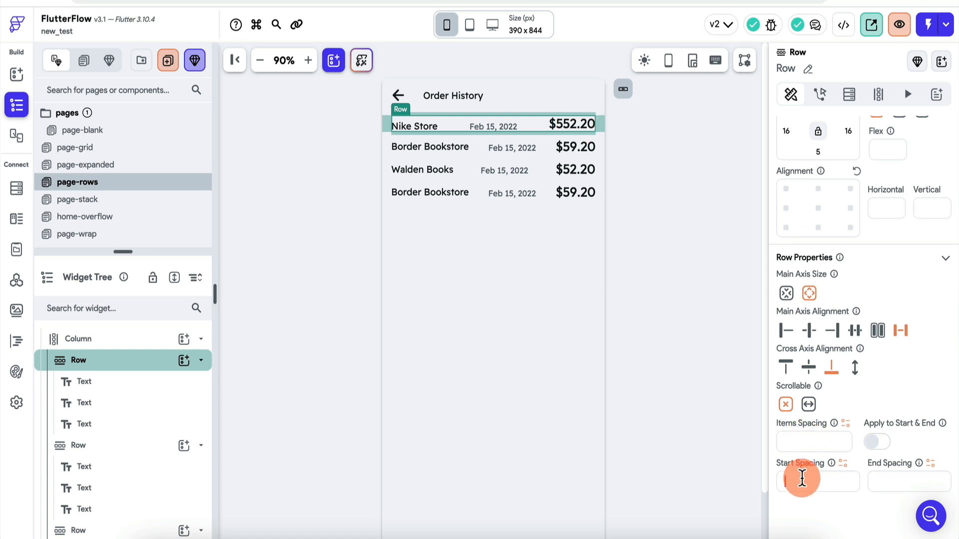
pyautogui.write('20')
pyautogui.press('BackSpace')
pyautogui.press('BackSpace')
pyautogui.click(878, 482)
pyautogui.write('20')
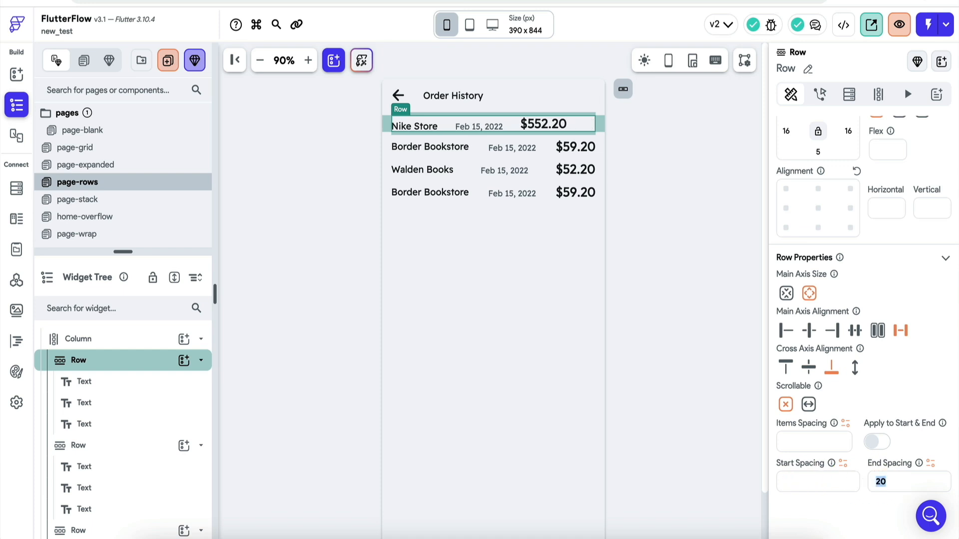
pyautogui.press('BackSpace')
# Step: Try an items spacing of 5 applied to start and end on the Nike Store Row, and clear the spacing
pyautogui.click(818, 440)
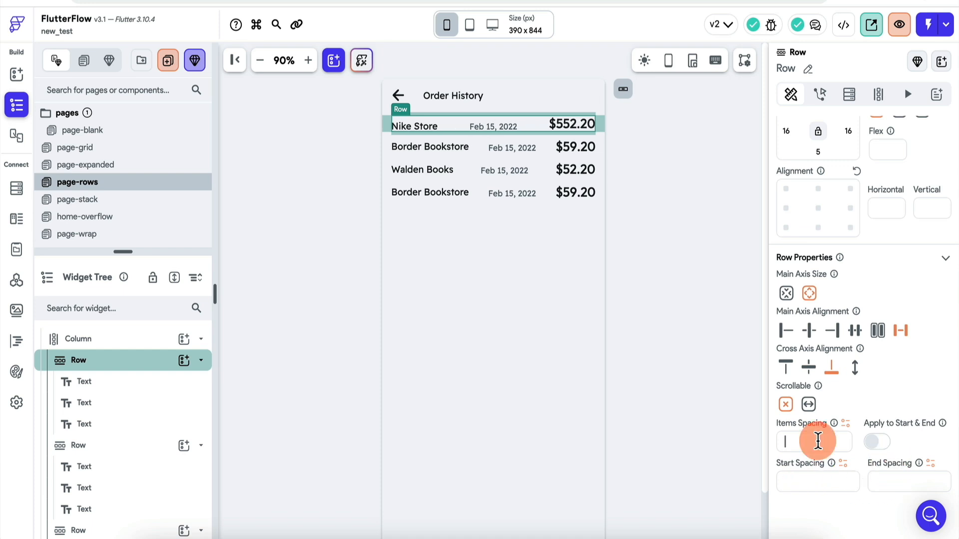
pyautogui.write('5')
pyautogui.click(880, 445)
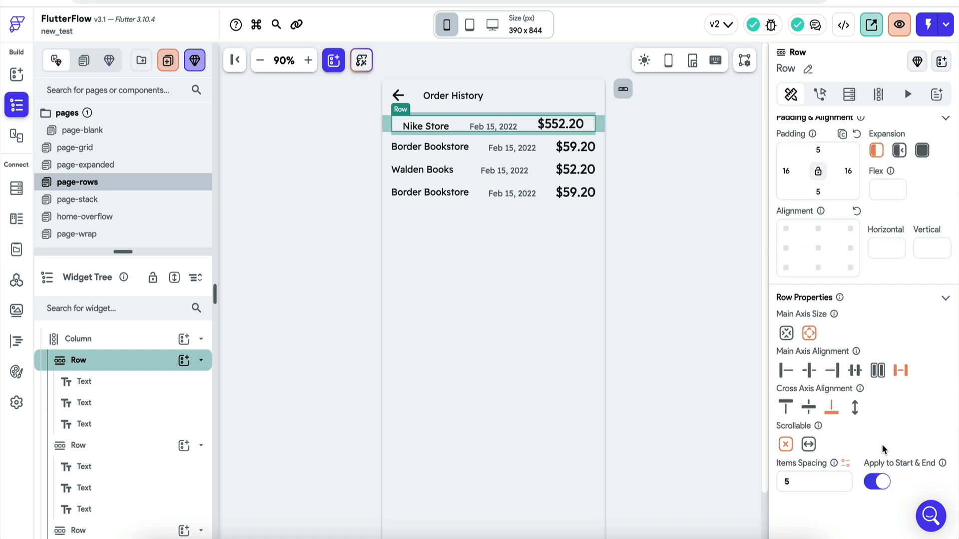
pyautogui.click(876, 482)
pyautogui.click(873, 483)
pyautogui.click(823, 480)
pyautogui.press('BackSpace')
pyautogui.scroll(1, 822, 477)
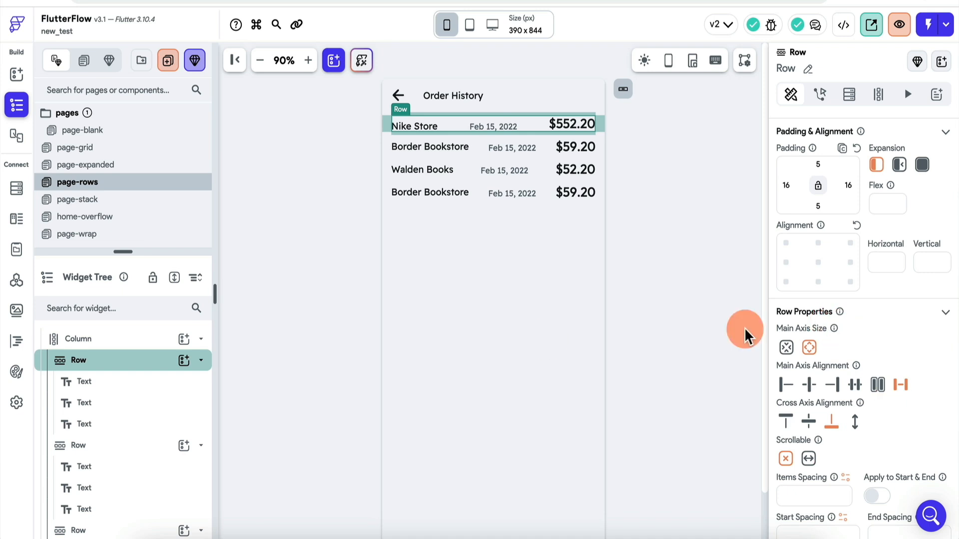
# Step: Cycle the Column's main axis alignment through Center, End, Space Evenly and Space Around, set it to Space Between, and deselect the Column
pyautogui.click(125, 341)
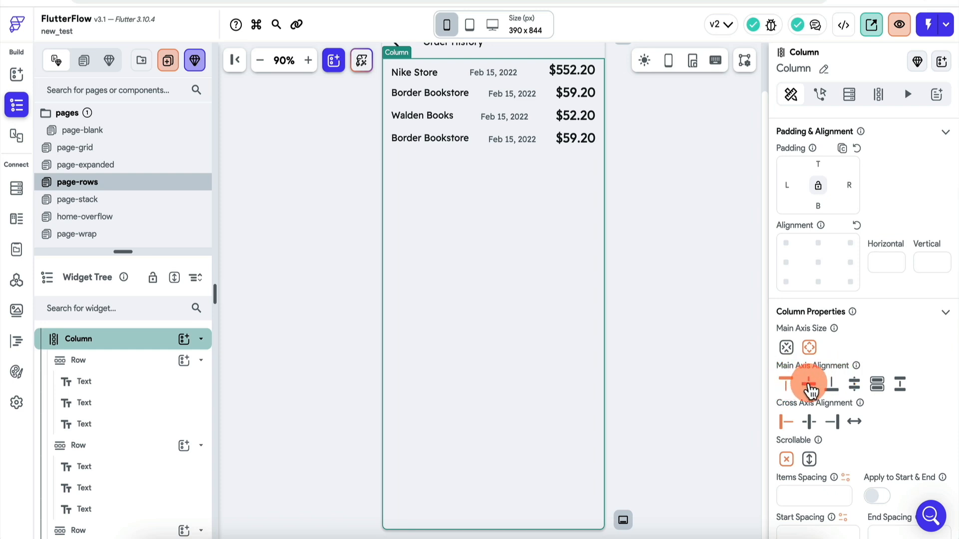
pyautogui.click(808, 383)
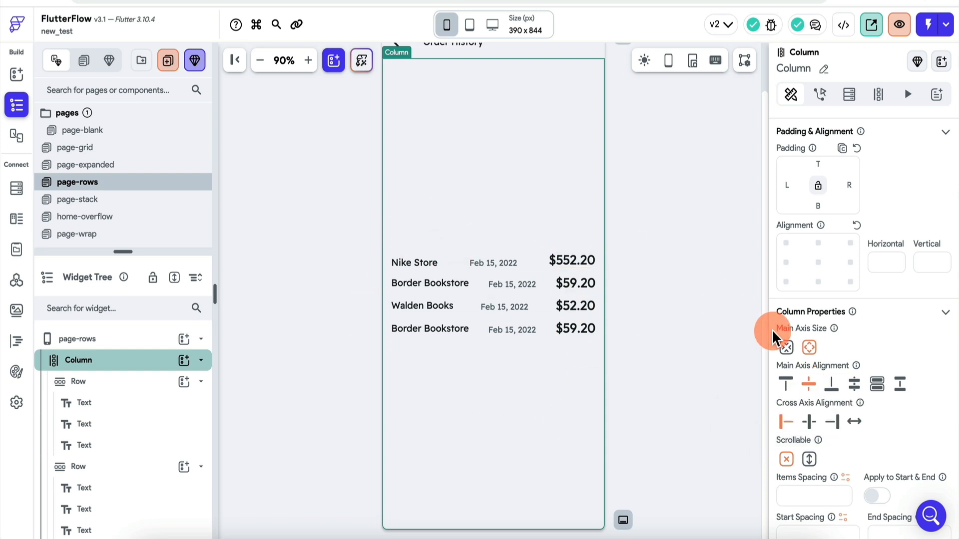
pyautogui.click(832, 385)
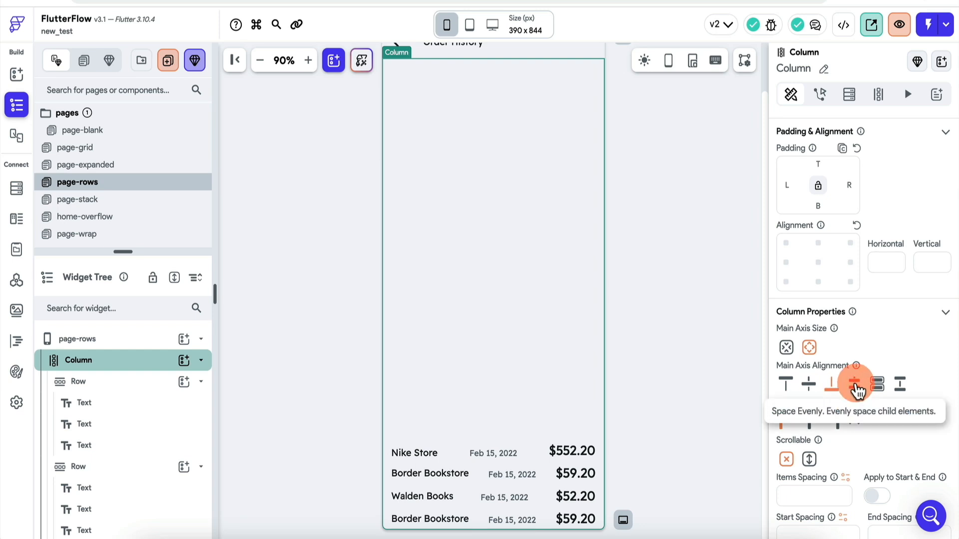
pyautogui.click(855, 386)
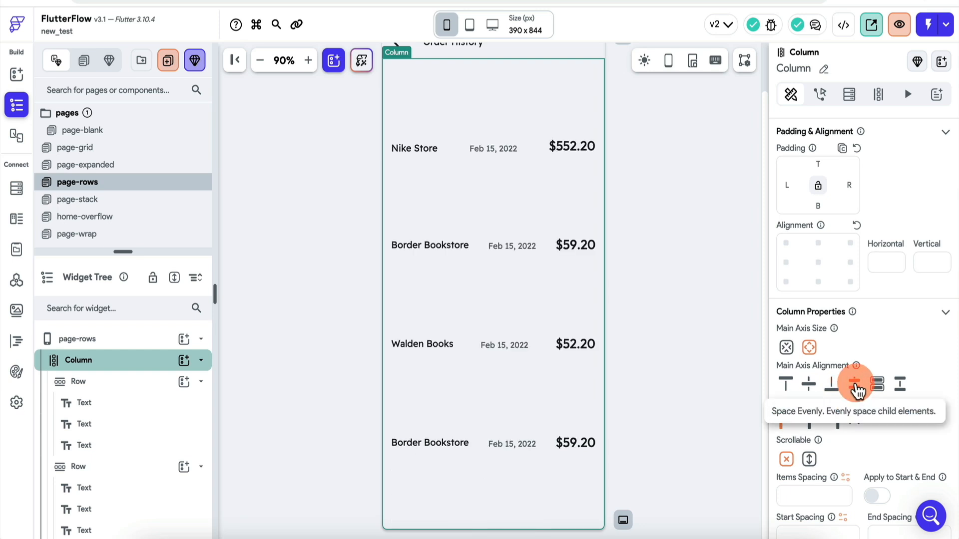
pyautogui.click(878, 385)
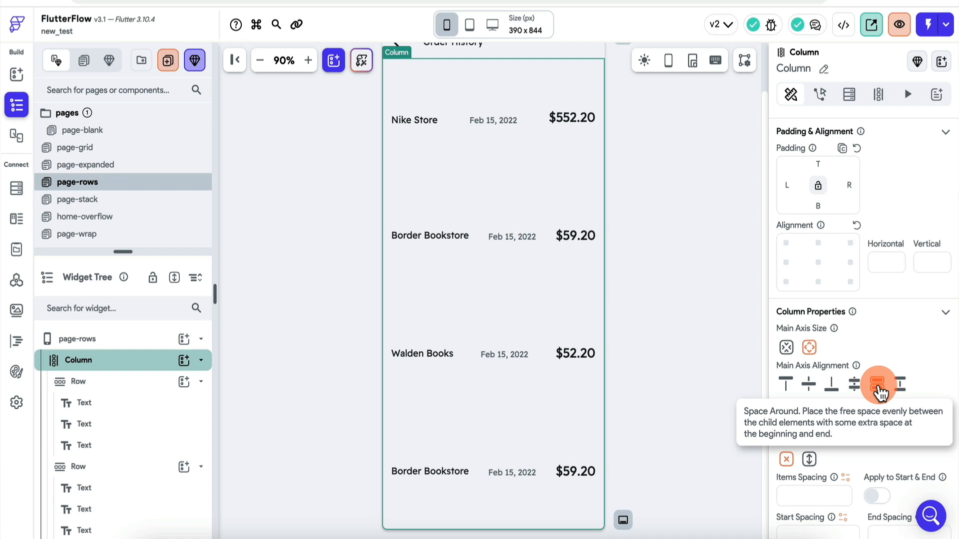
pyautogui.click(900, 385)
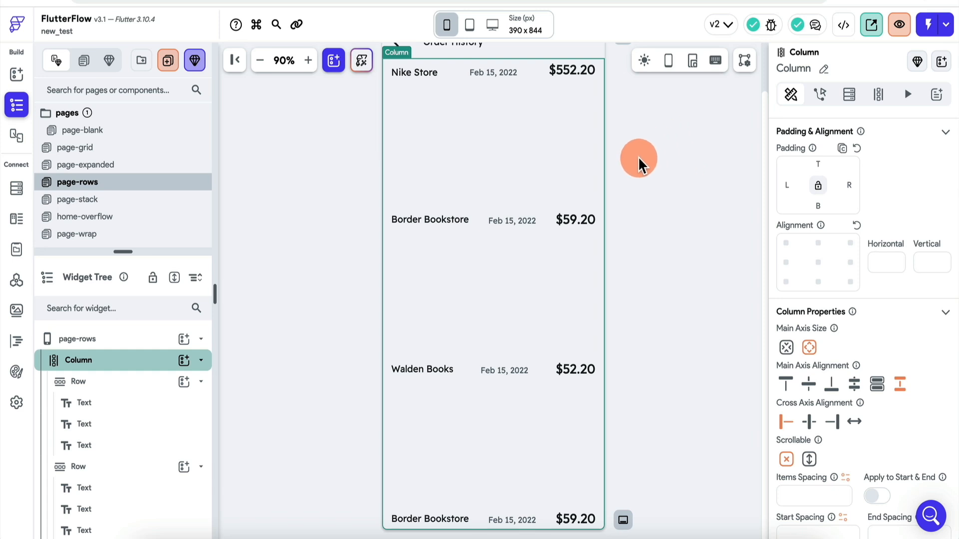
pyautogui.click(638, 227)
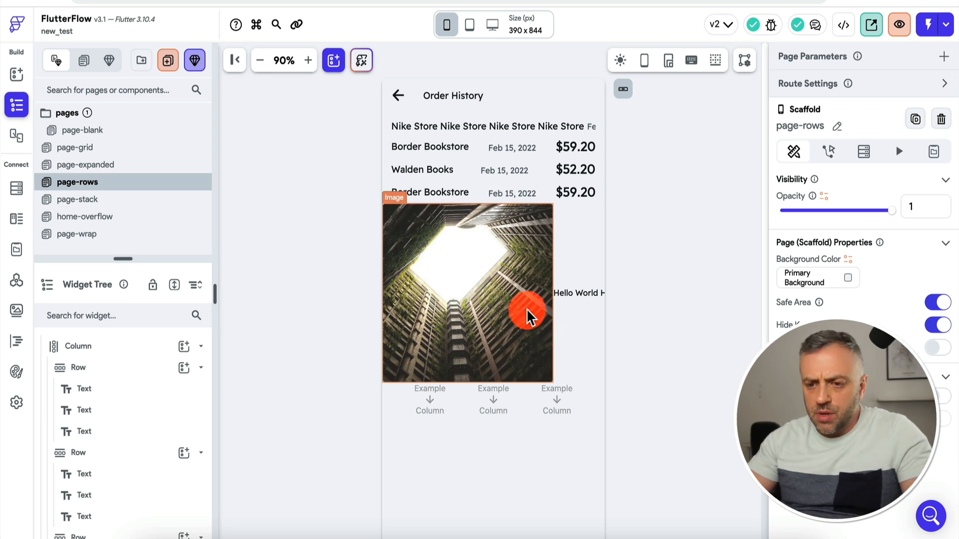
# Step: Inspect the Border Bookstore text, the page, and the image Row with its Image and Hello World text by selecting each in turn
pyautogui.click(395, 149)
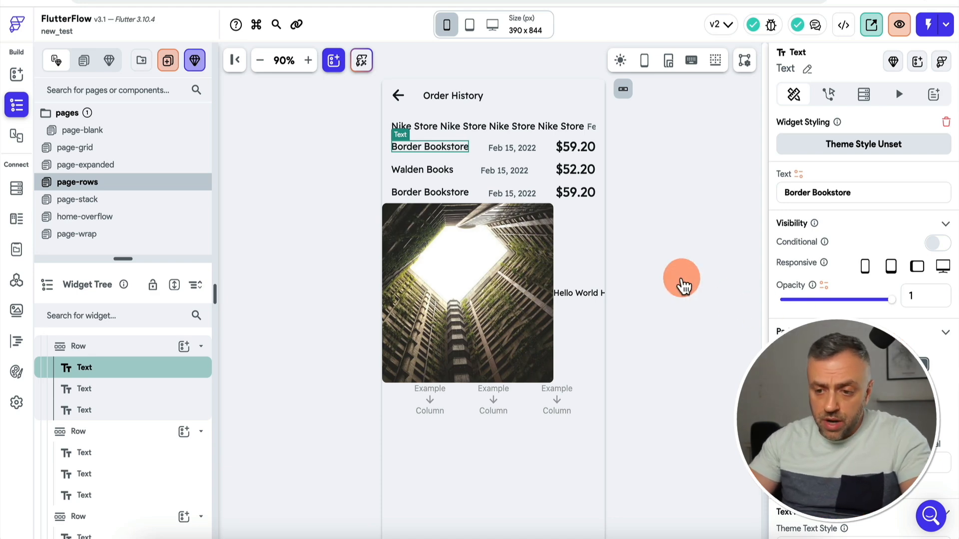
pyautogui.click(602, 256)
pyautogui.click(319, 272)
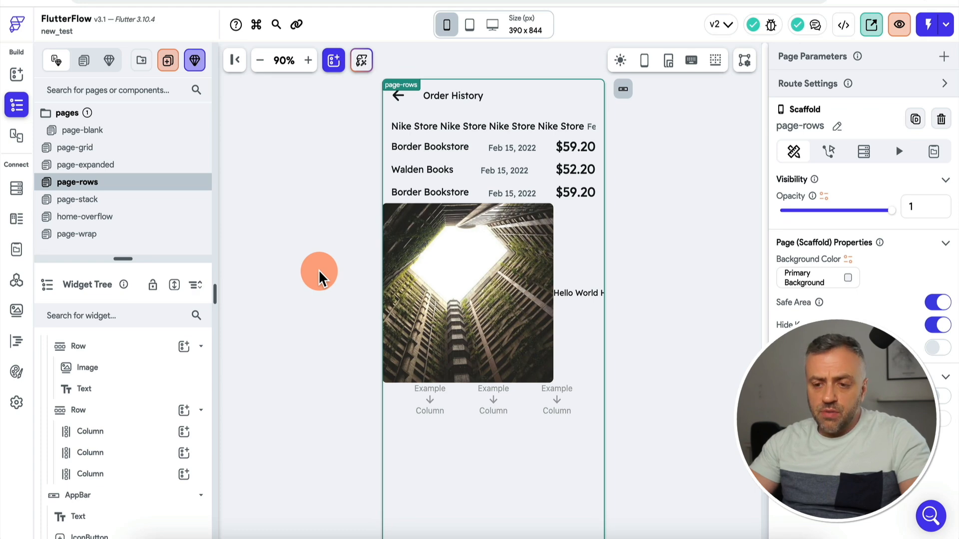
pyautogui.click(100, 348)
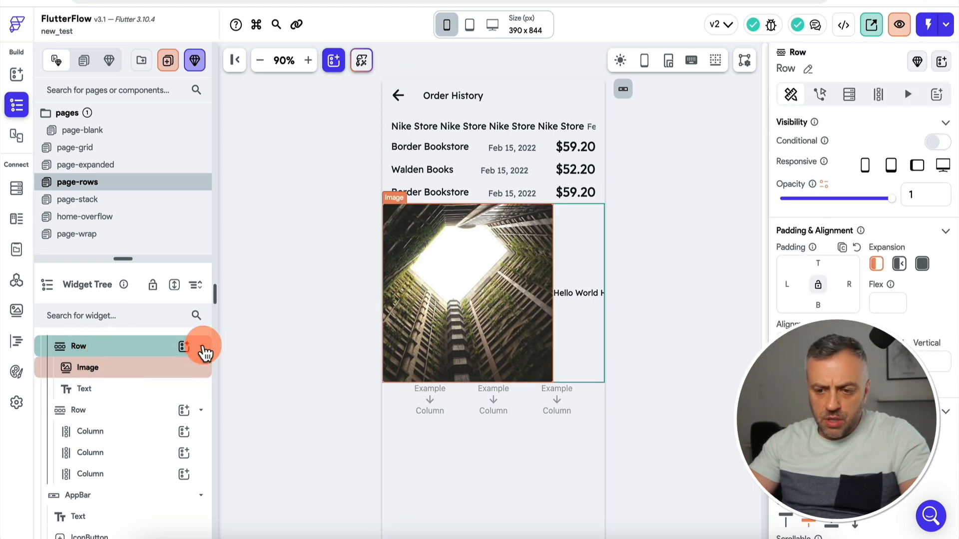
pyautogui.click(450, 288)
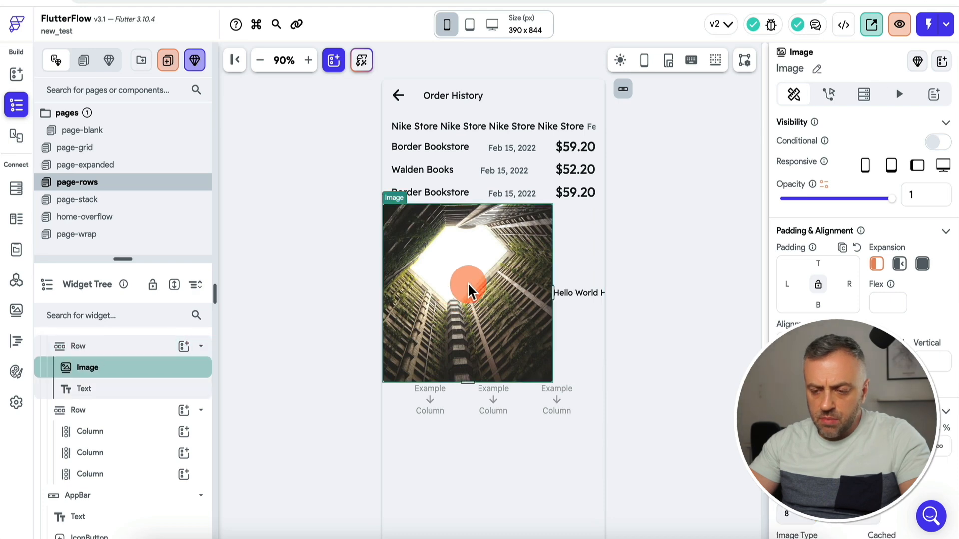
pyautogui.click(584, 297)
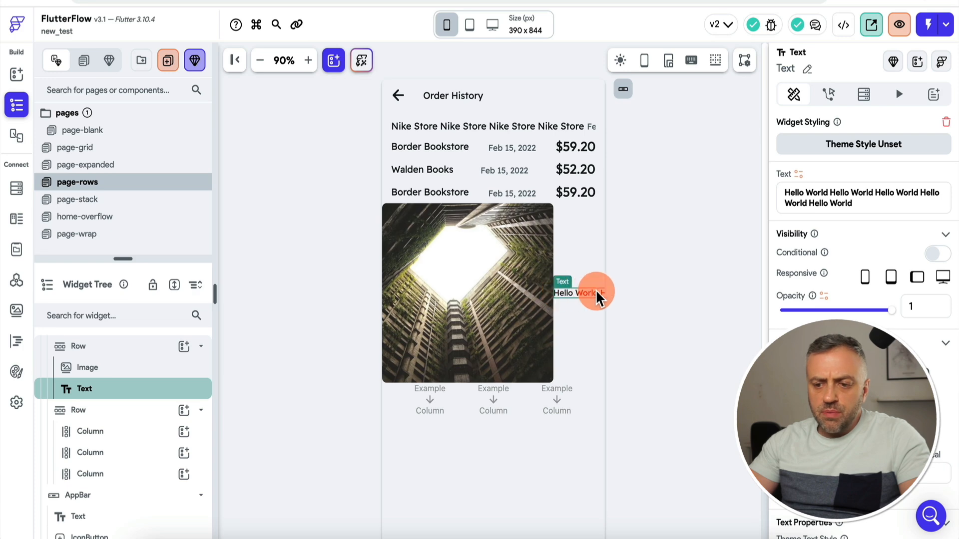
# Step: Run page-rows in test mode to check how the image Row renders, and return to the page editor
pyautogui.click(669, 298)
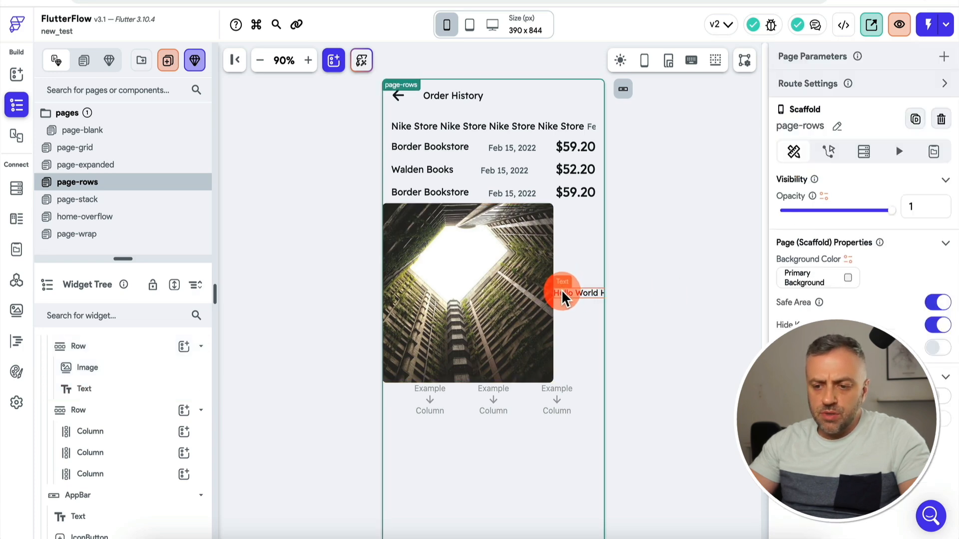
pyautogui.click(644, 300)
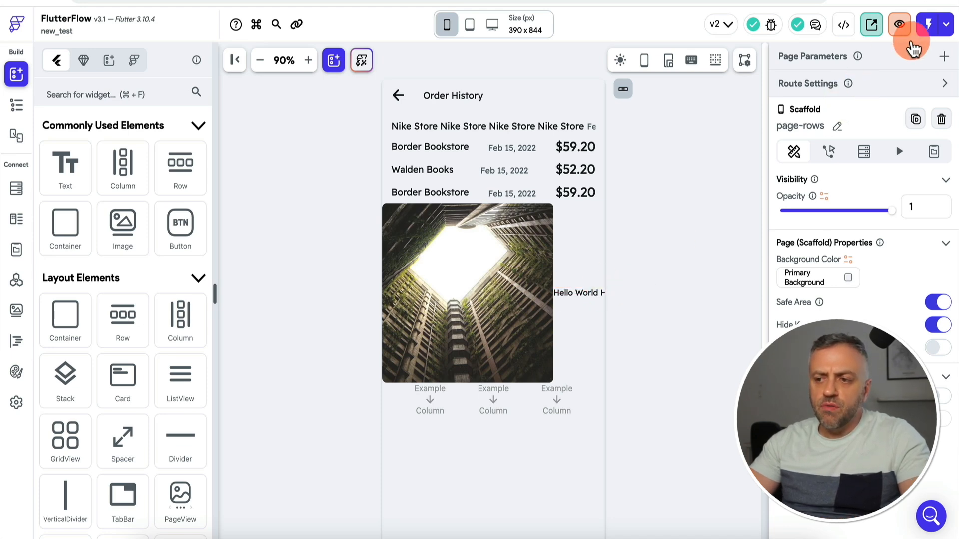
pyautogui.click(926, 25)
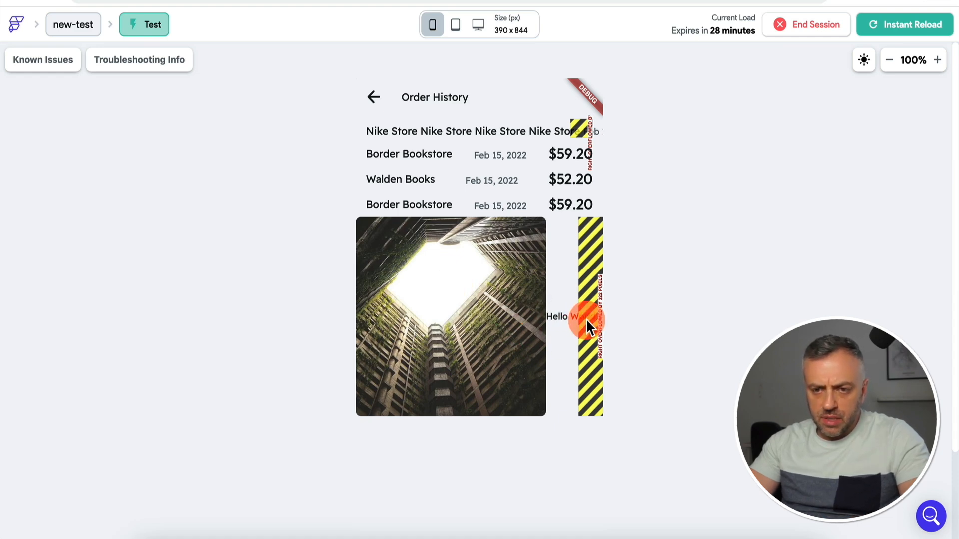
pyautogui.click(312, 1)
pyautogui.click(665, 300)
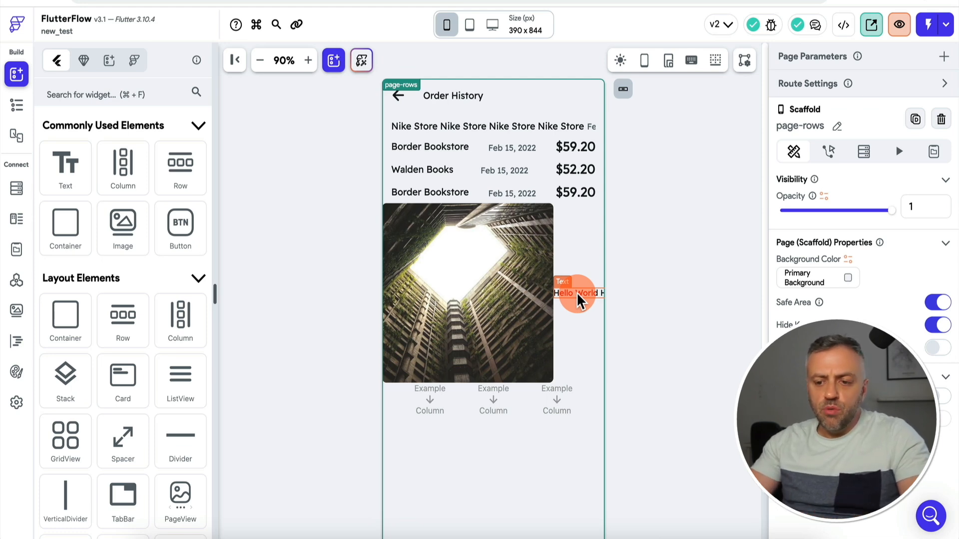
# Step: Set the expansion of the Hello World Text beside the image to Flexible, and reload the test session
pyautogui.click(484, 271)
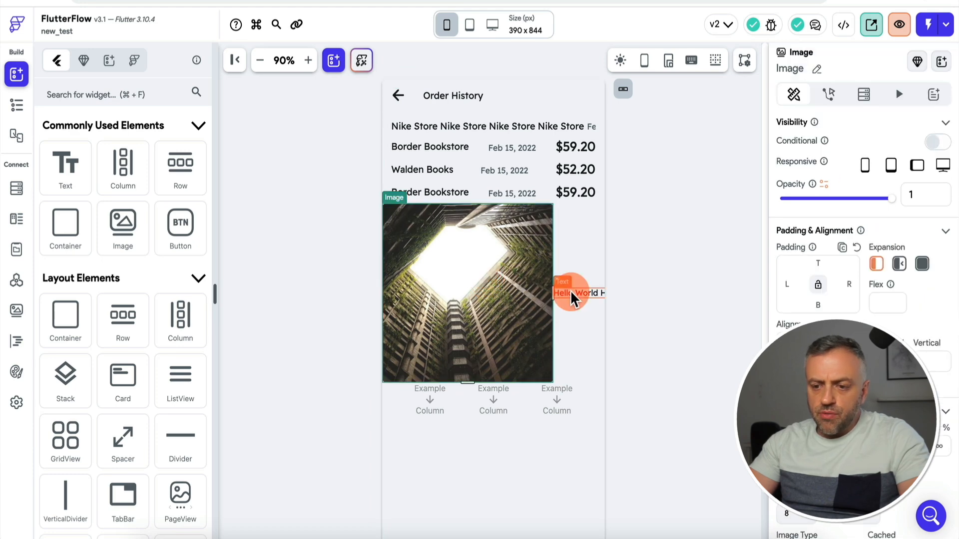
pyautogui.click(577, 296)
pyautogui.click(899, 377)
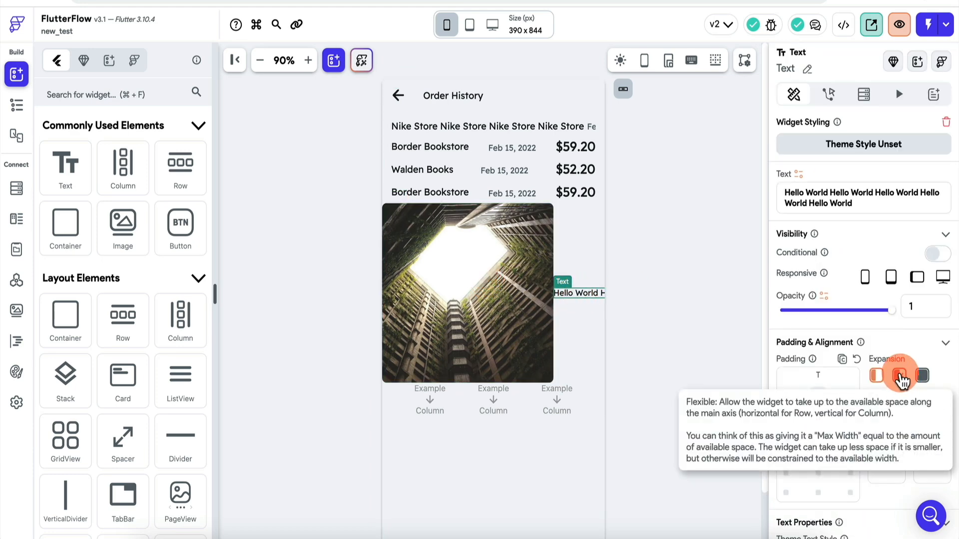
pyautogui.click(900, 379)
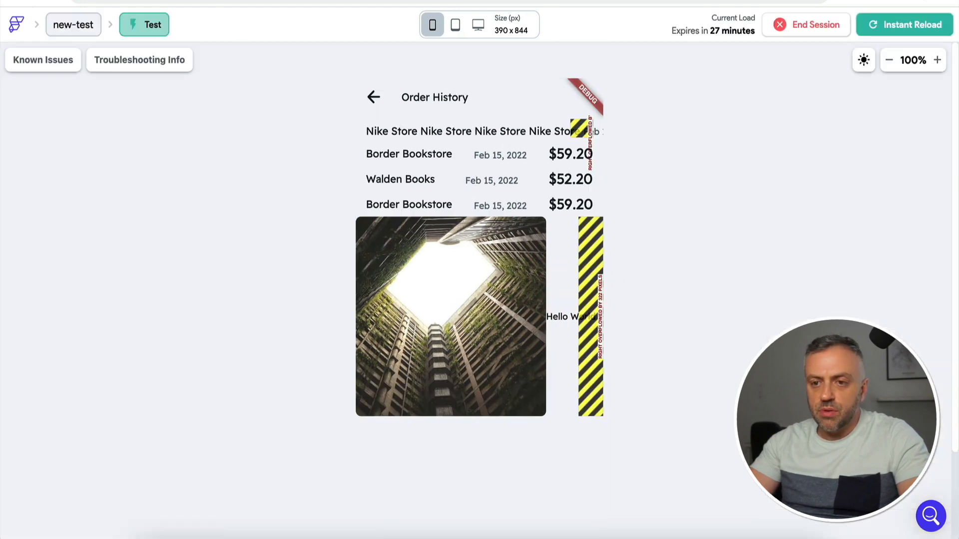
pyautogui.click(921, 30)
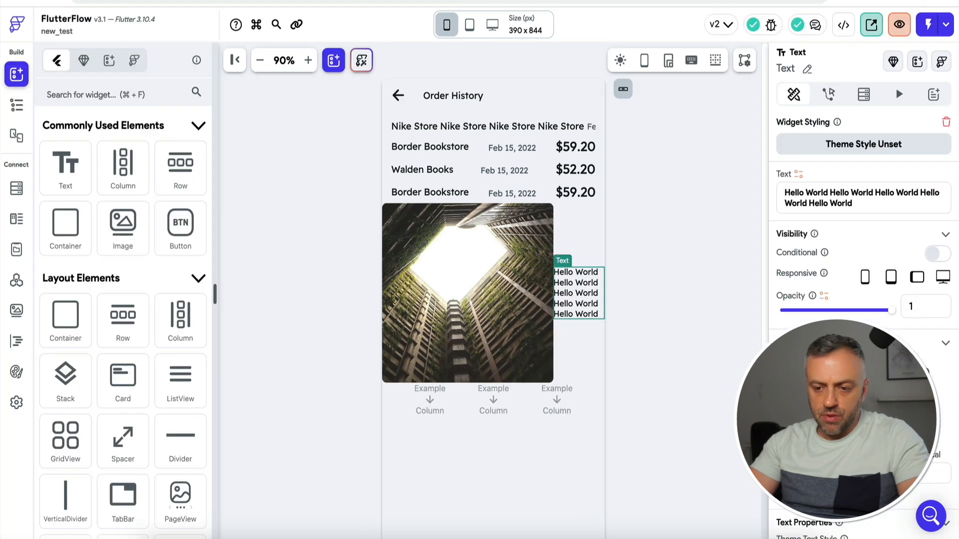
# Step: Set the Image's expansion to Flexible, check the neighbouring Hello World Text, and deselect it
pyautogui.click(464, 266)
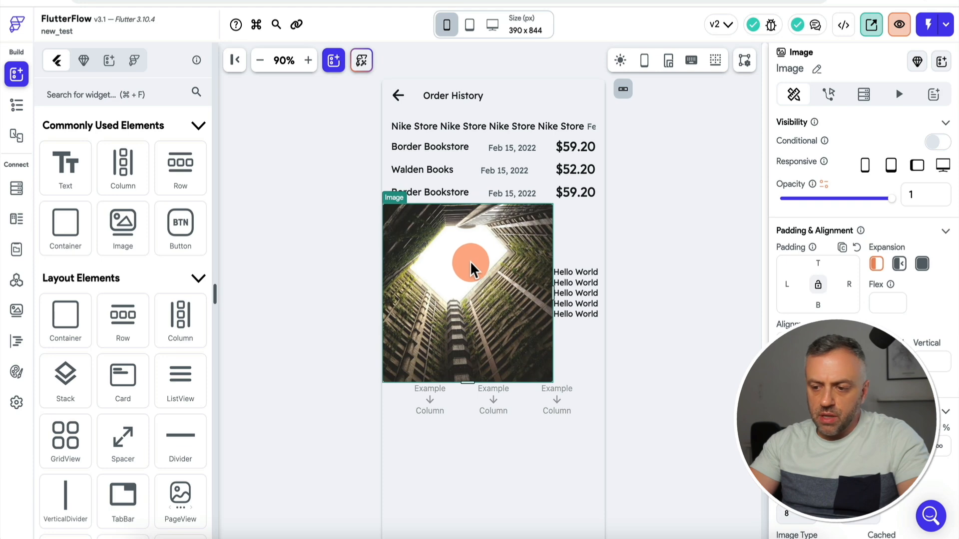
pyautogui.click(899, 264)
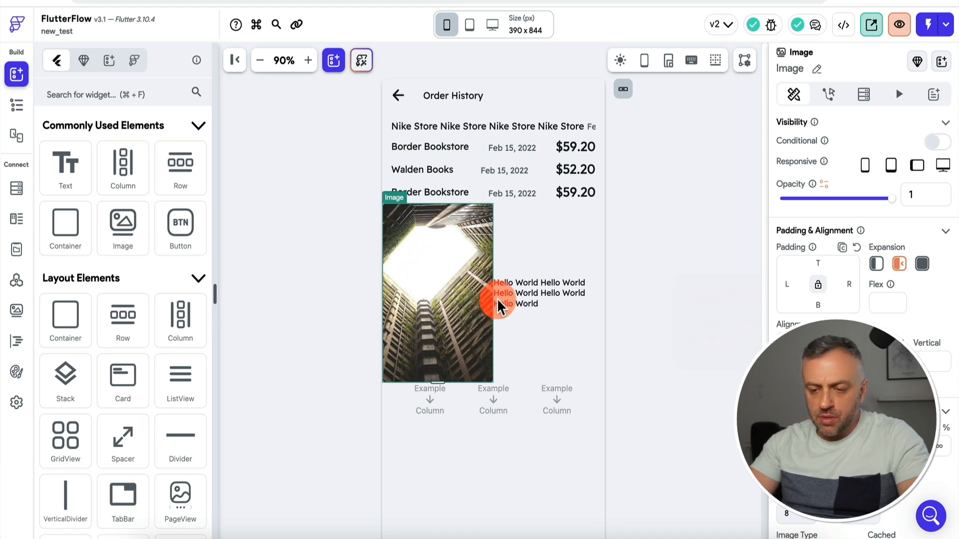
pyautogui.click(535, 300)
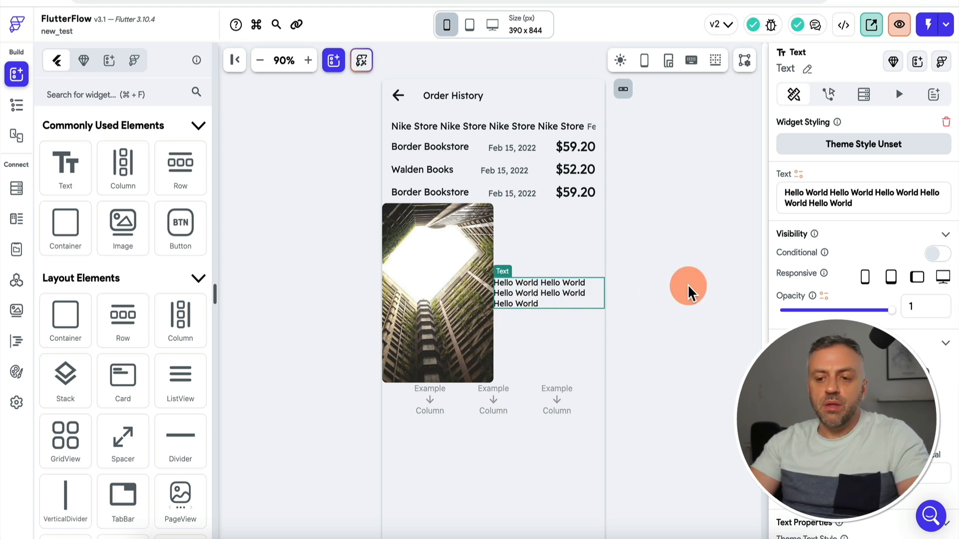
pyautogui.click(646, 326)
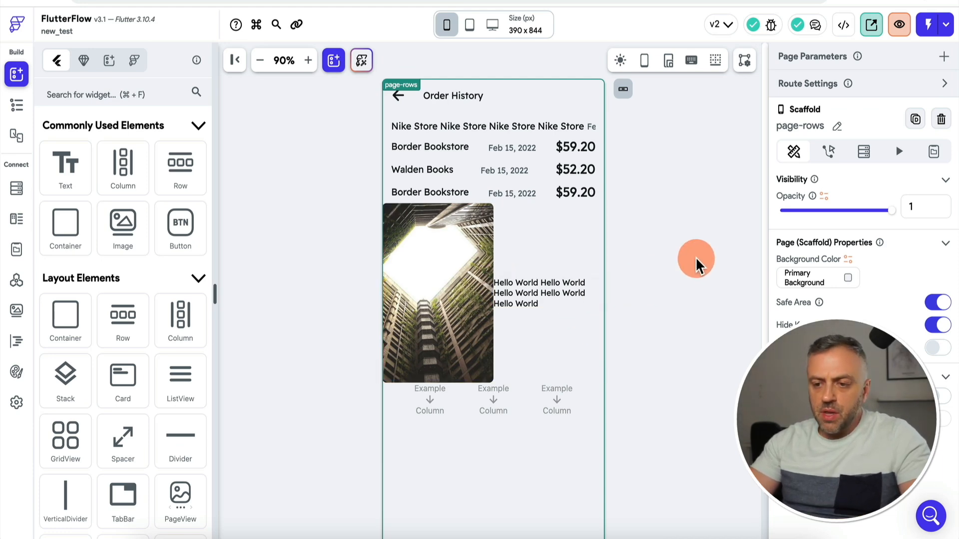
# Step: Select the Row of Example Columns below the image and locate it with its child Columns in the widget tree
pyautogui.click(403, 395)
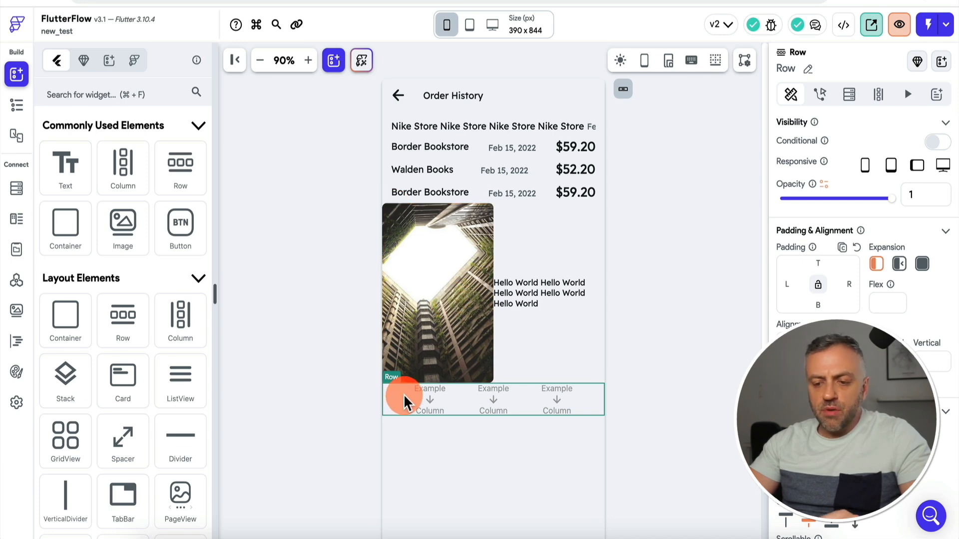
pyautogui.click(657, 335)
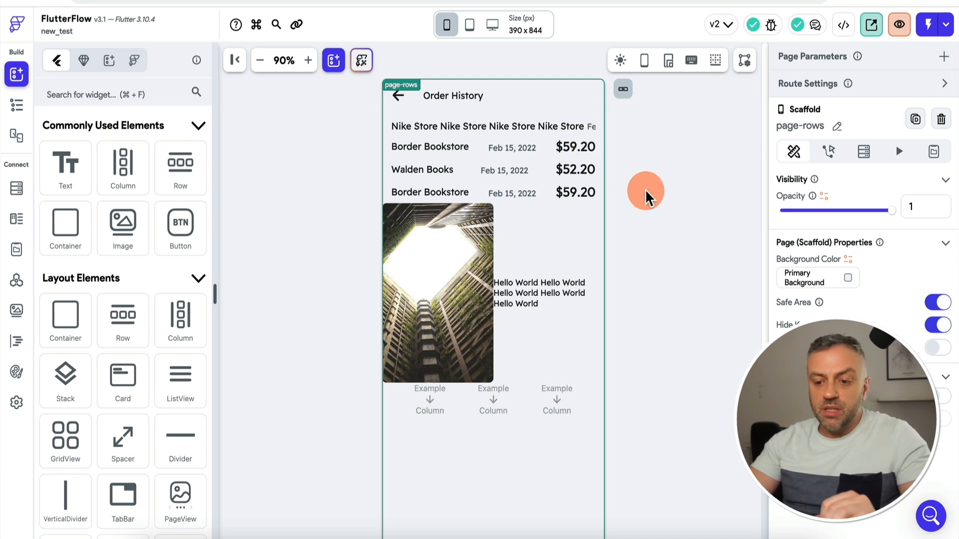
pyautogui.click(400, 407)
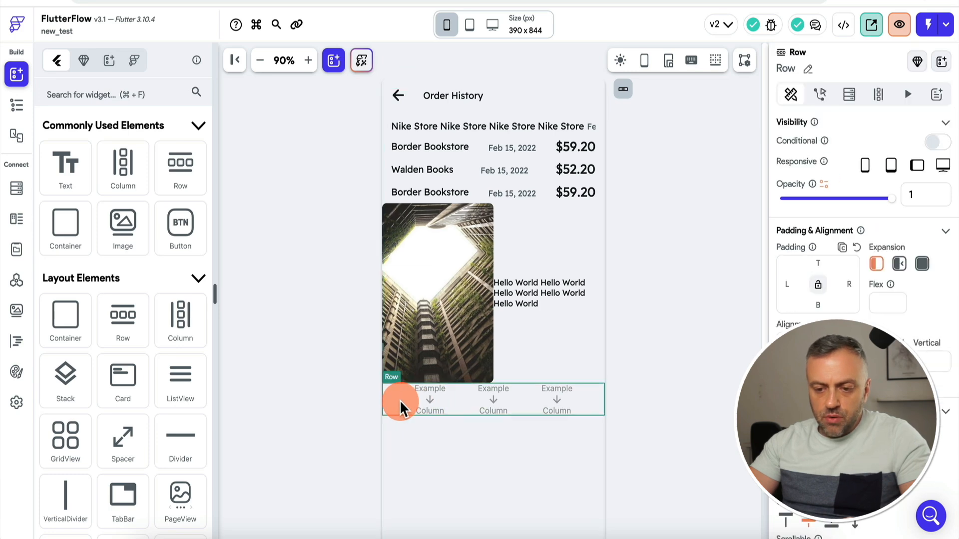
pyautogui.click(16, 105)
pyautogui.scroll(-2, 135, 360)
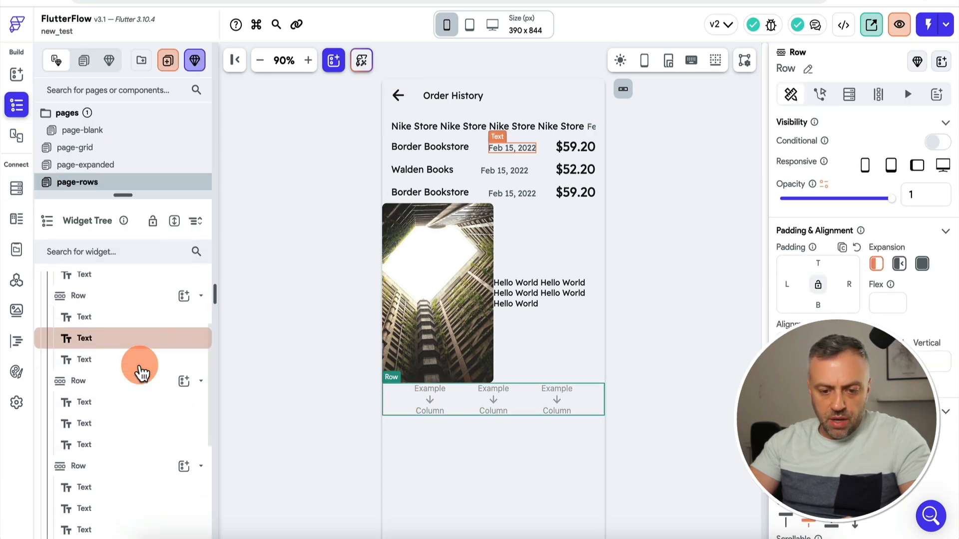
pyautogui.scroll(-5, 139, 369)
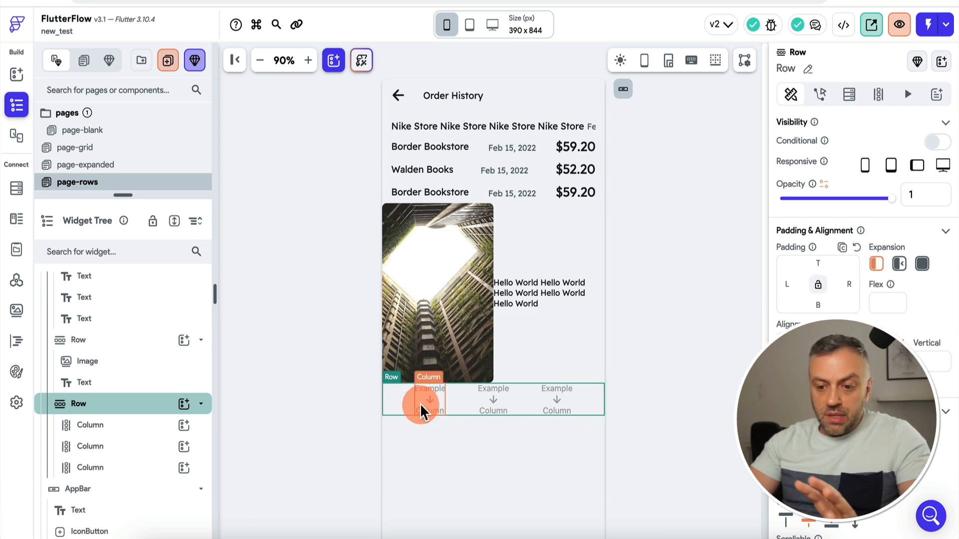
# Step: Set the middle Example Column's expansion to Expanded, switching it off and on again to compare the layouts
pyautogui.click(493, 400)
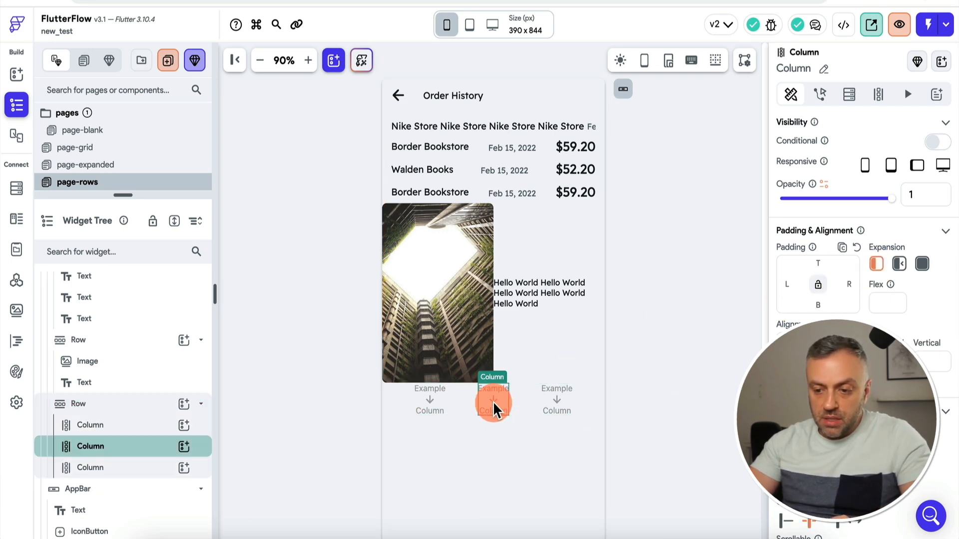
pyautogui.click(922, 265)
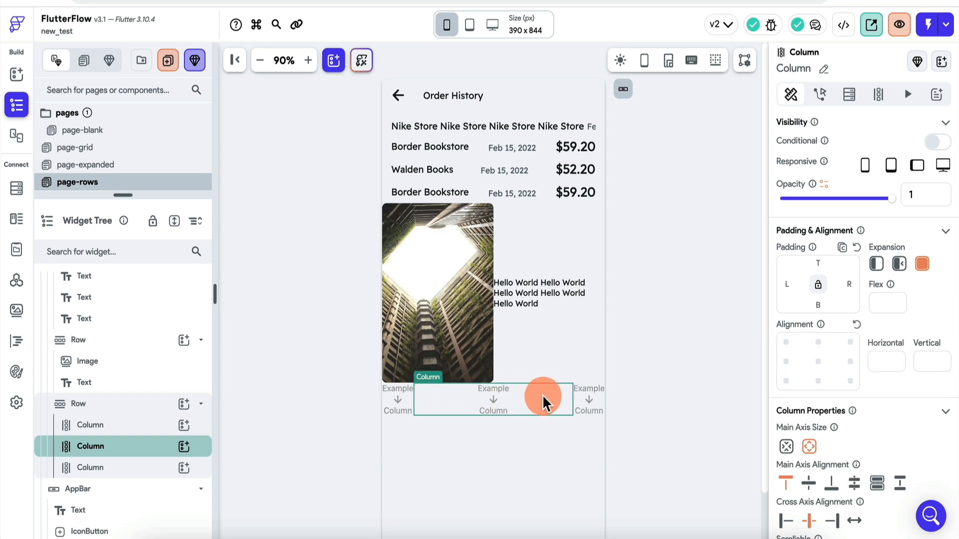
pyautogui.click(877, 264)
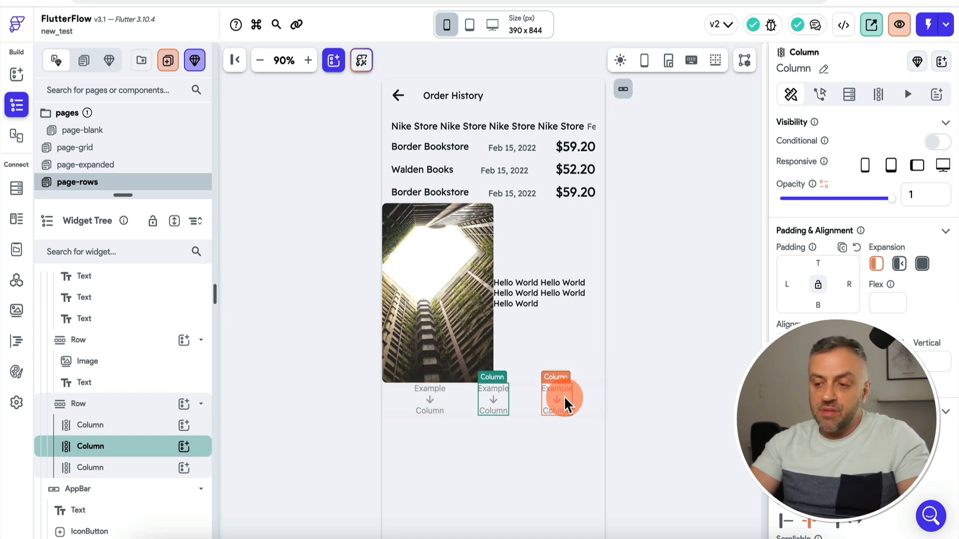
pyautogui.click(922, 265)
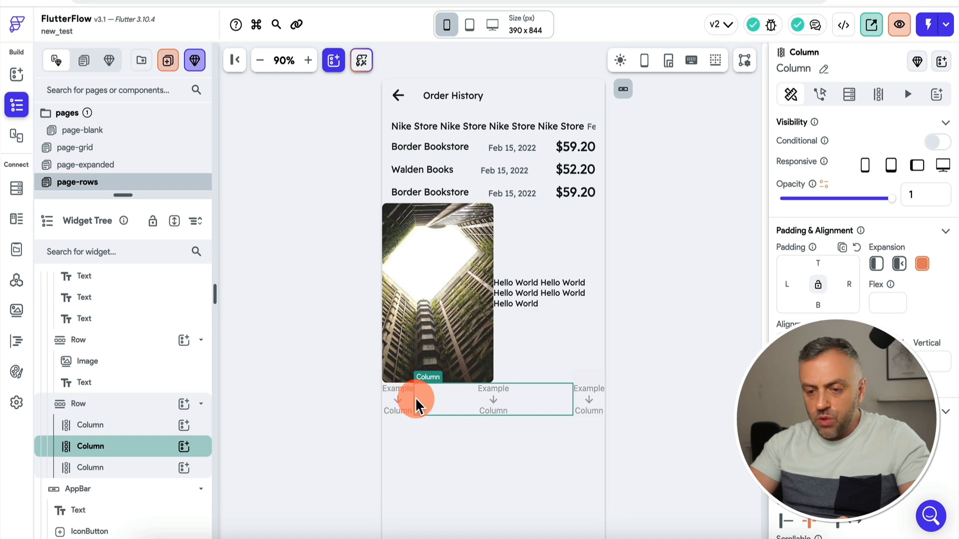
# Step: Compare the expansion settings of the first, middle and last columns in the bottom row
pyautogui.click(395, 397)
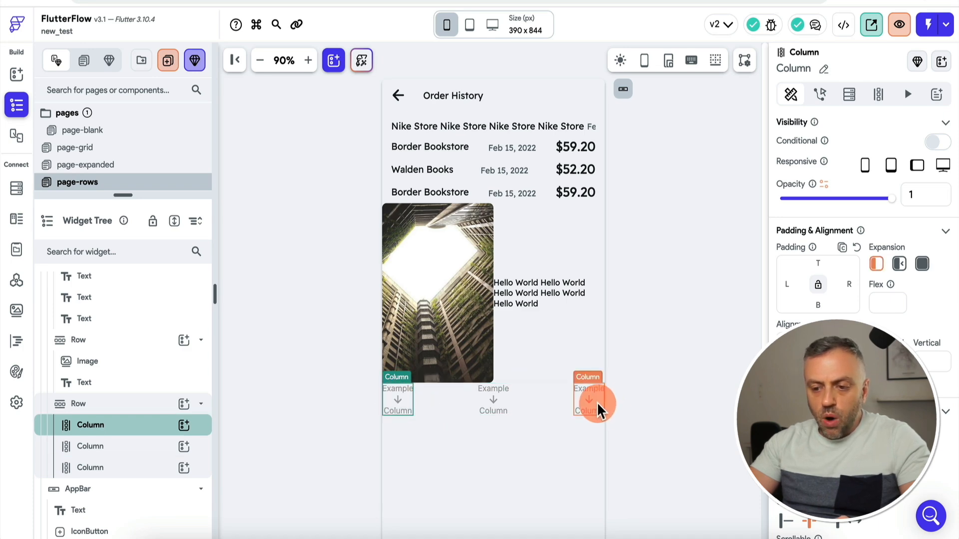
pyautogui.click(597, 402)
pyautogui.click(402, 400)
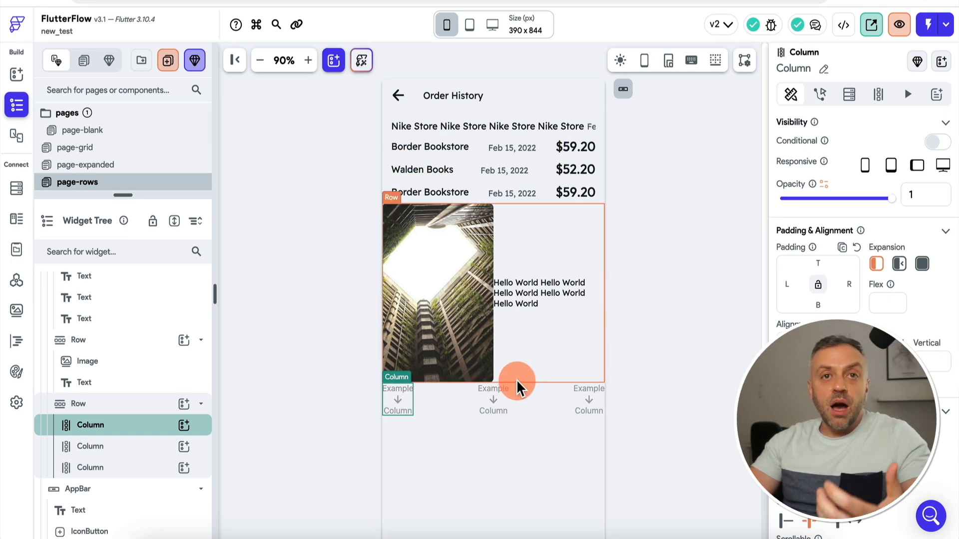
pyautogui.click(443, 401)
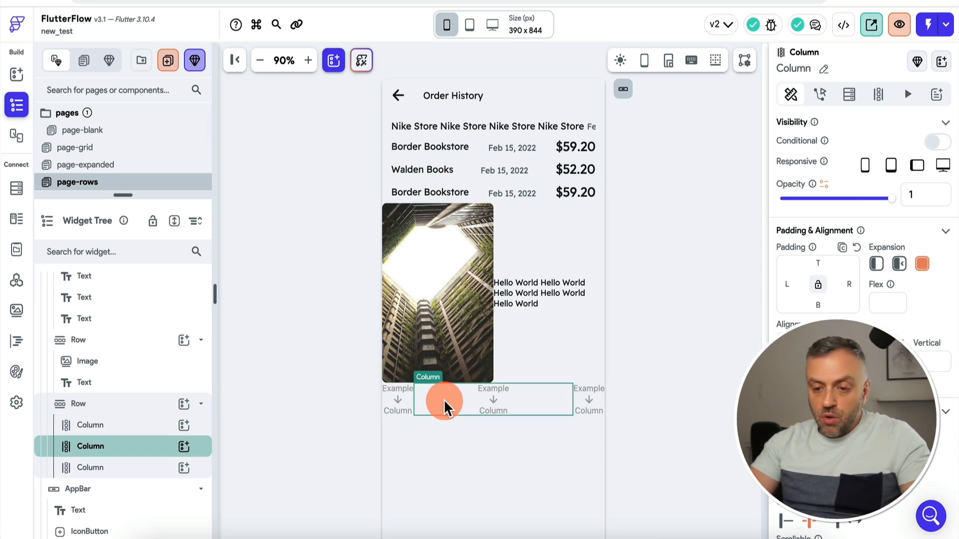
# Step: Set the first and last columns in the bottom row to expanded so they share the row's width
pyautogui.click(403, 399)
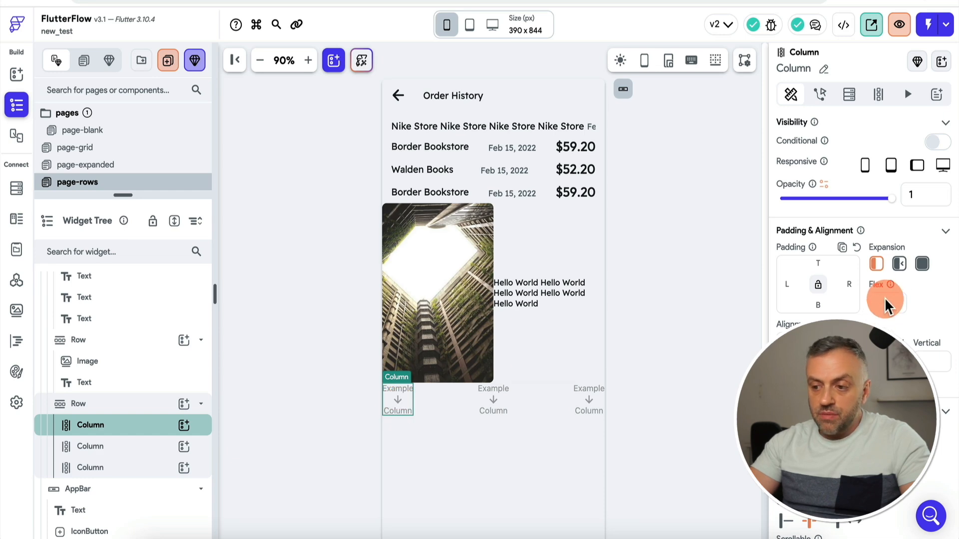
pyautogui.click(922, 265)
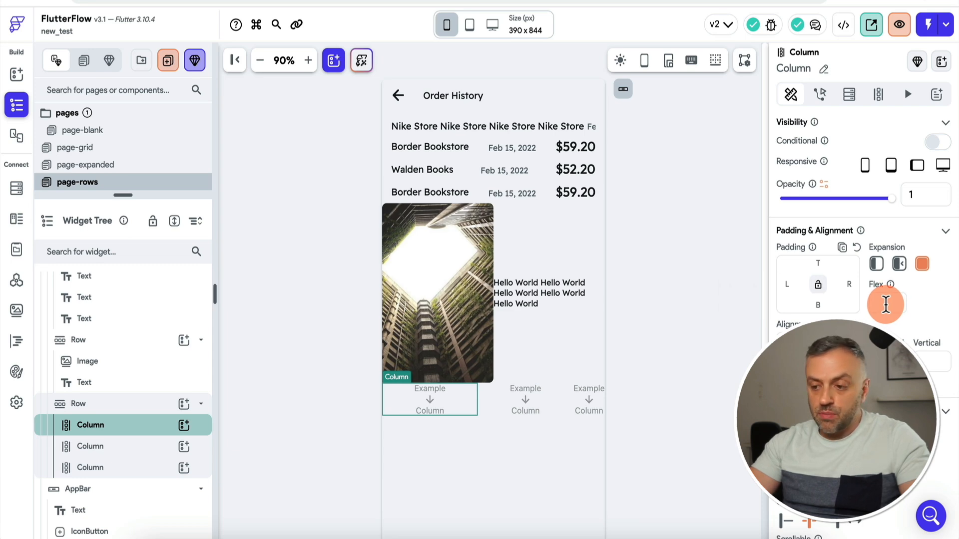
pyautogui.click(592, 398)
pyautogui.click(922, 265)
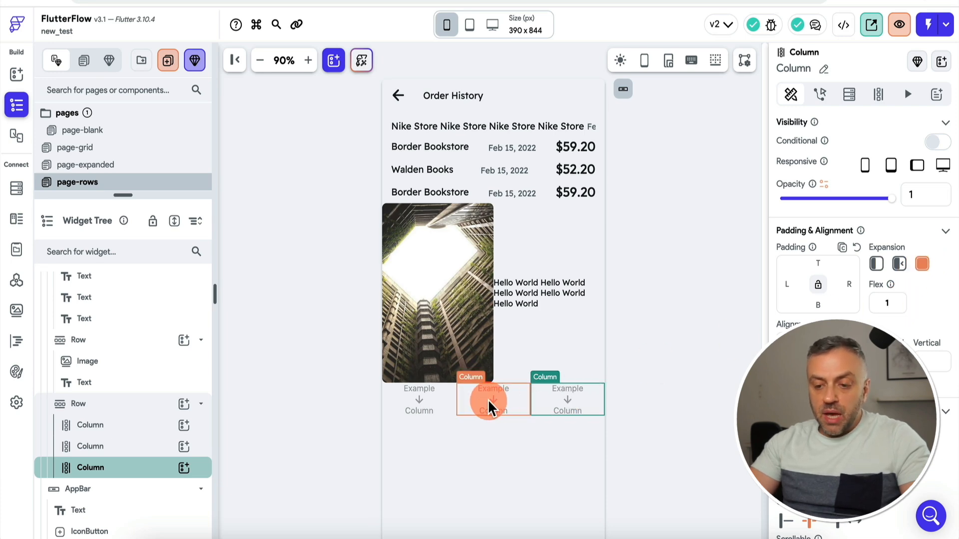
# Step: Try flex values 2 and 3 on the middle column of the bottom row, finishing with 4
pyautogui.click(487, 399)
pyautogui.click(887, 304)
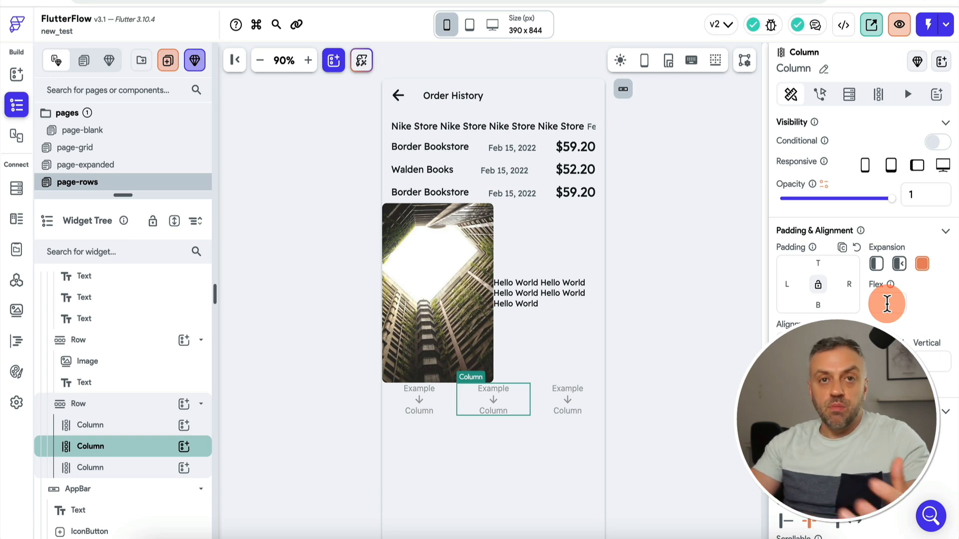
pyautogui.write('2')
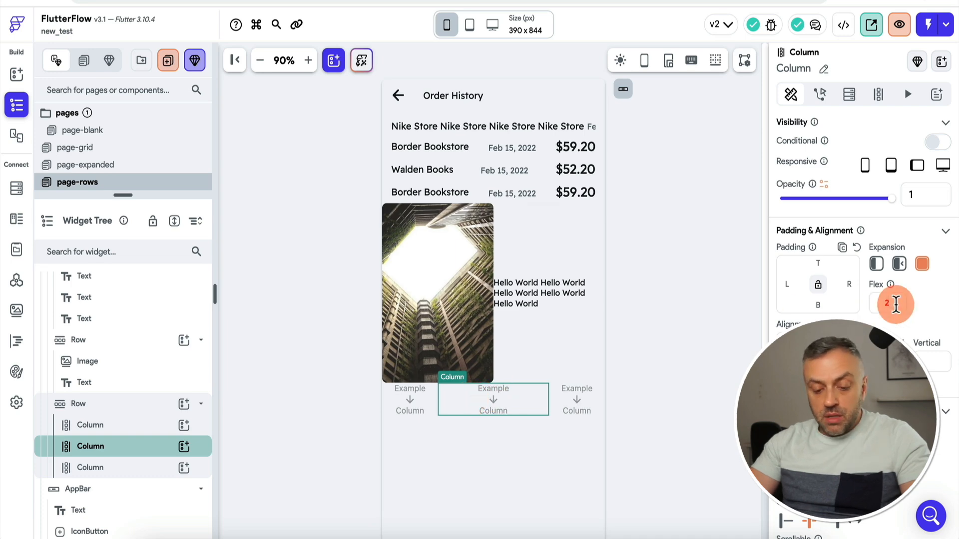
pyautogui.write('3')
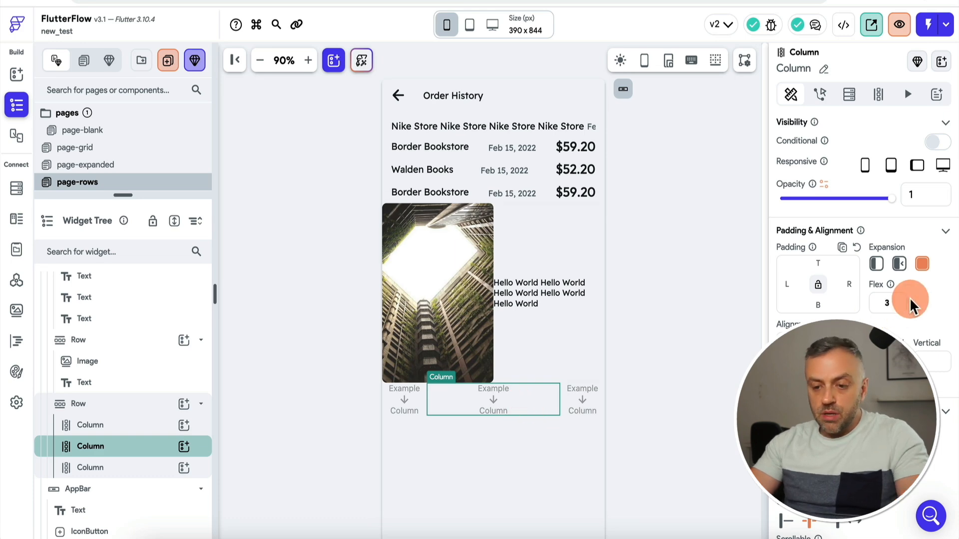
pyautogui.write('4')
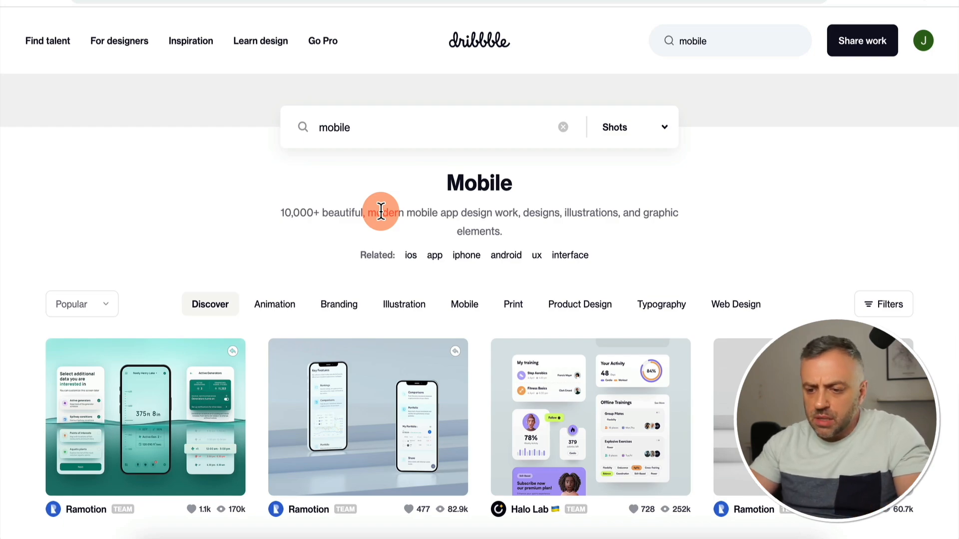
# Step: Switch to Dribbble, browse the mobile design shots and open the Dayzer Mobile App shot as a reference
pyautogui.scroll(-12, 343, 357)
pyautogui.scroll(-10, 344, 357)
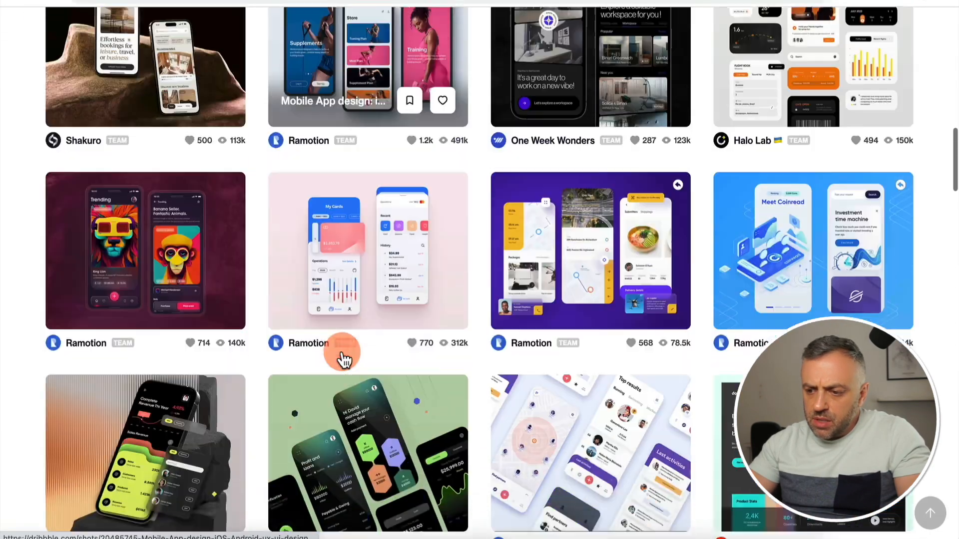
pyautogui.scroll(2, 343, 357)
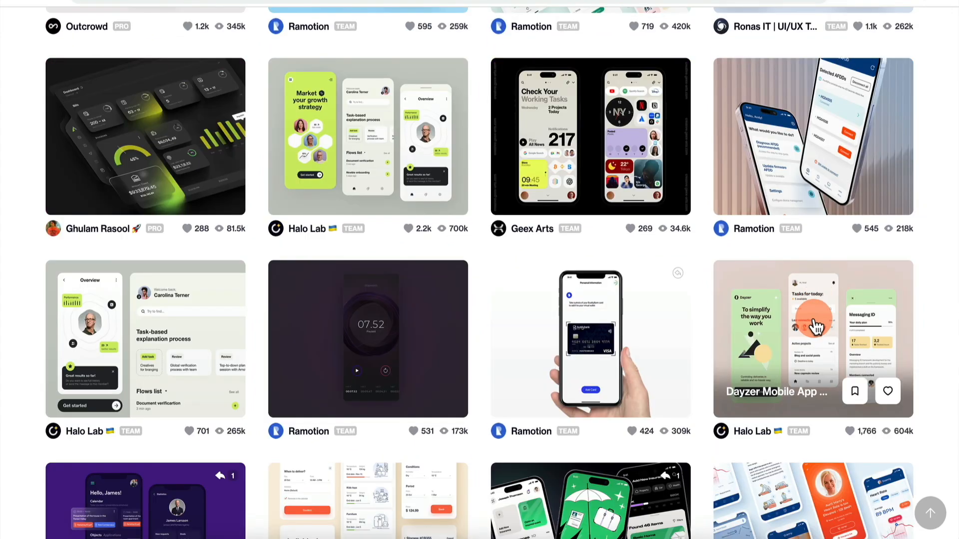
pyautogui.click(813, 327)
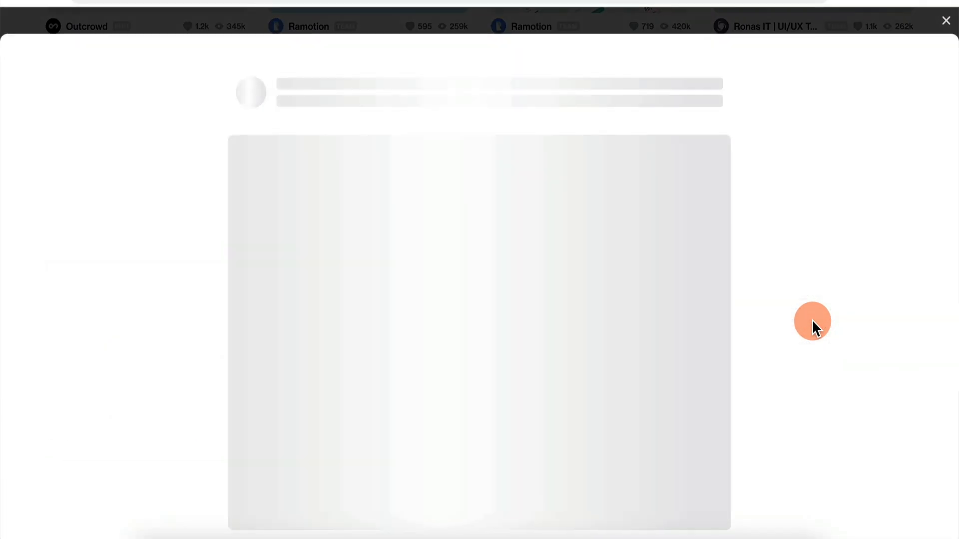
pyautogui.scroll(-1, 518, 280)
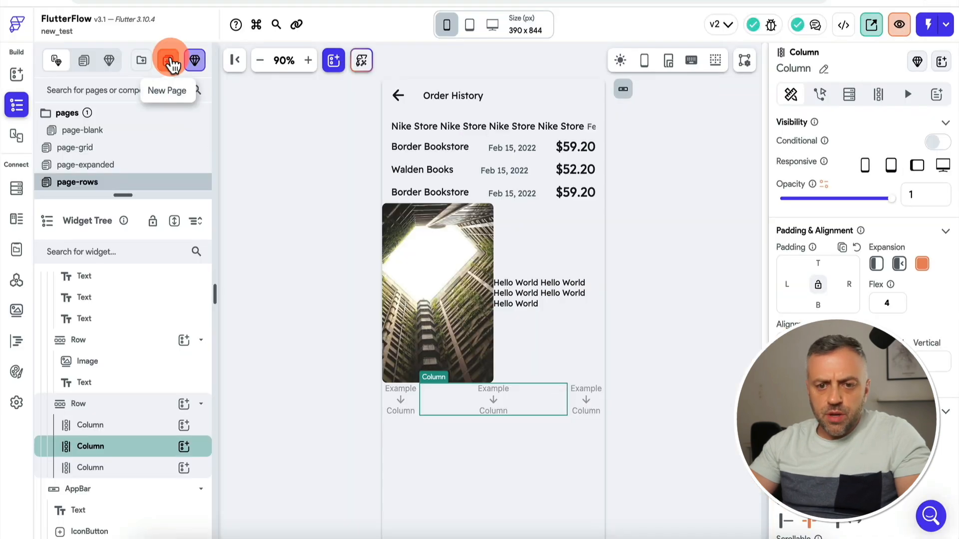
# Step: Switch back to FlutterFlow and create a blank page named design
pyautogui.click(169, 60)
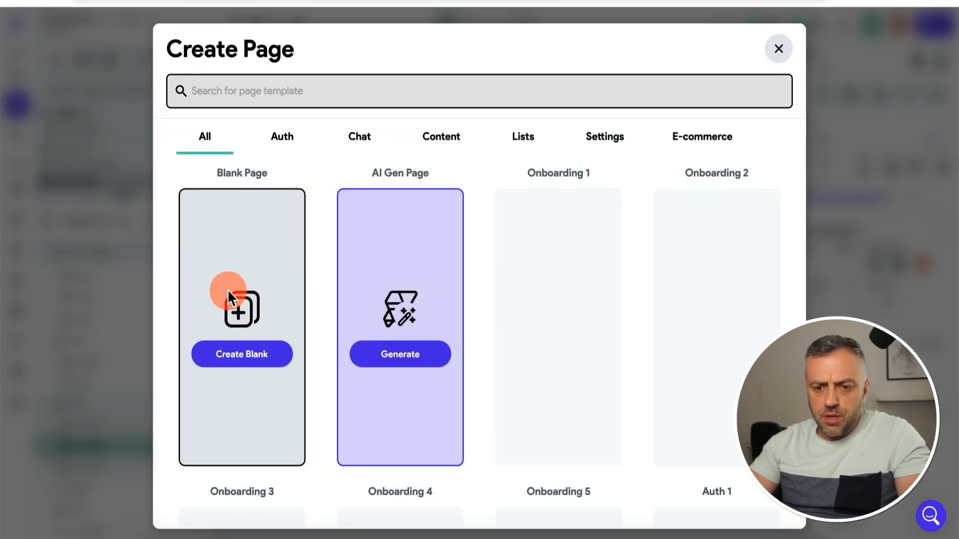
pyautogui.click(256, 358)
pyautogui.write('design')
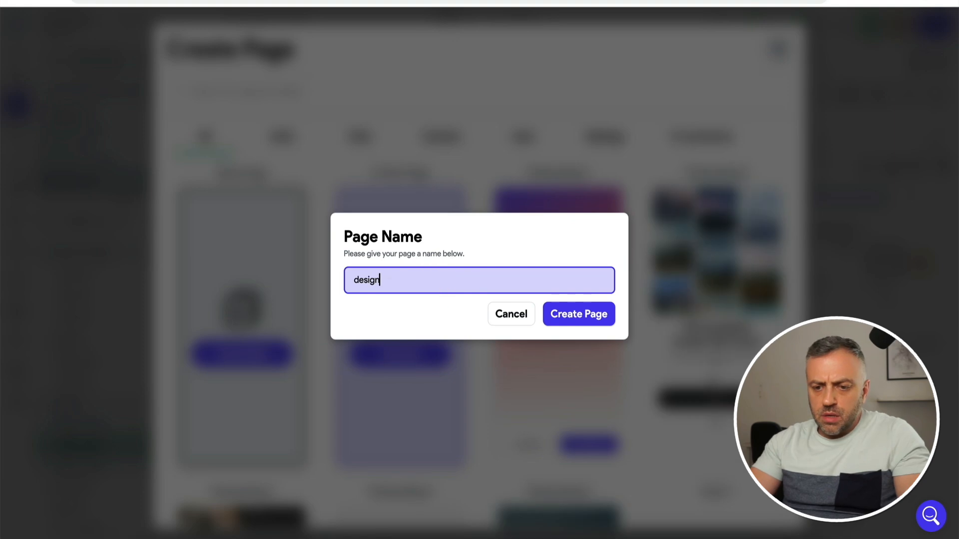
pyautogui.click(576, 324)
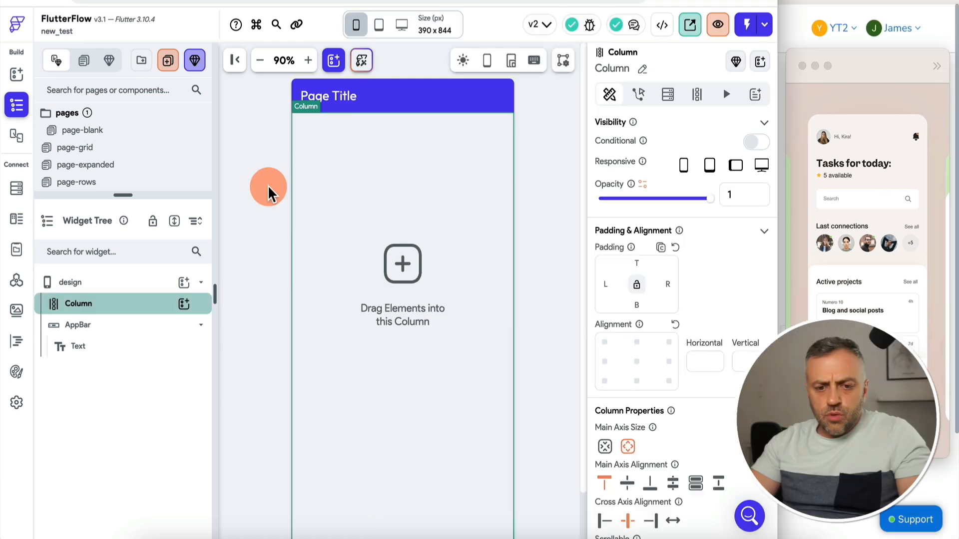
# Step: Add a Container to the page's main column and nest a Column inside that container
pyautogui.click(183, 305)
pyautogui.write('cont')
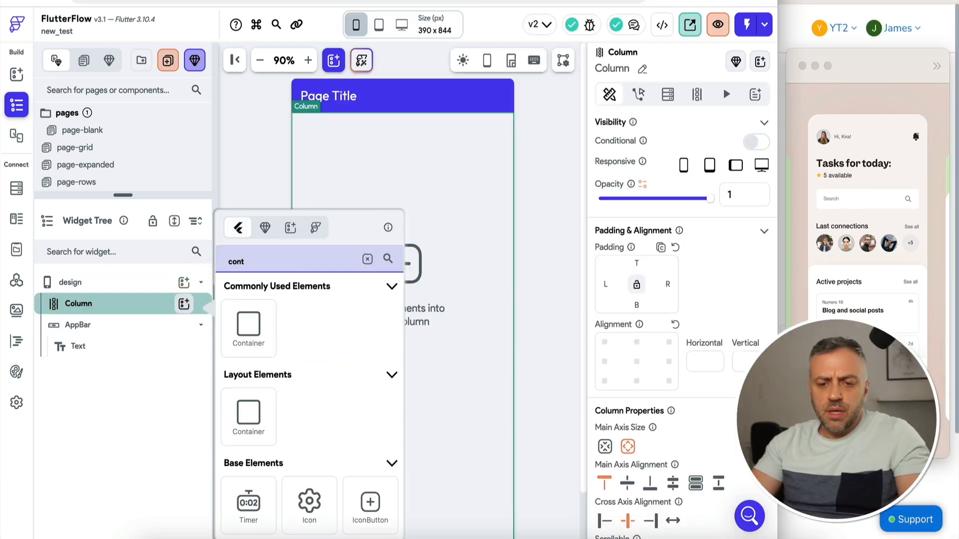
pyautogui.click(250, 324)
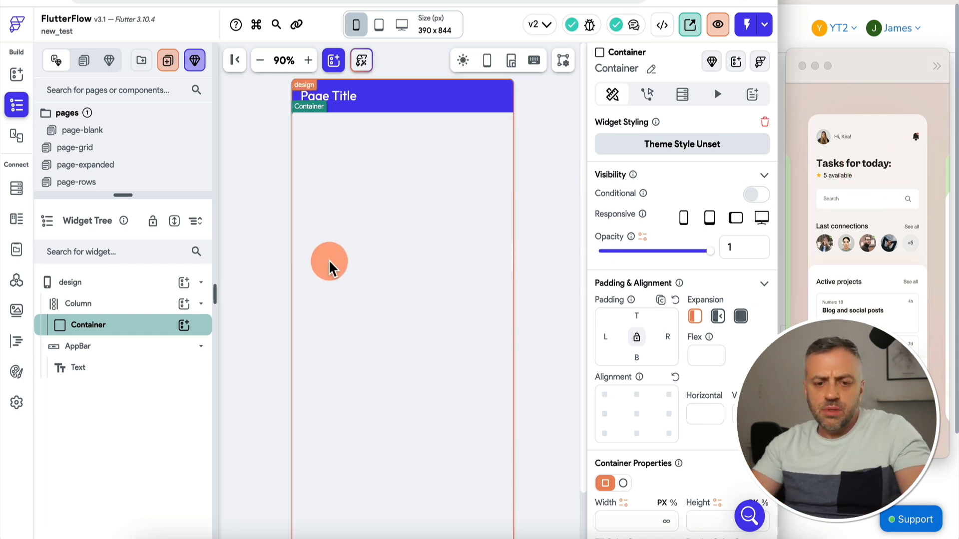
pyautogui.click(190, 325)
pyautogui.write('col')
pyautogui.click(249, 327)
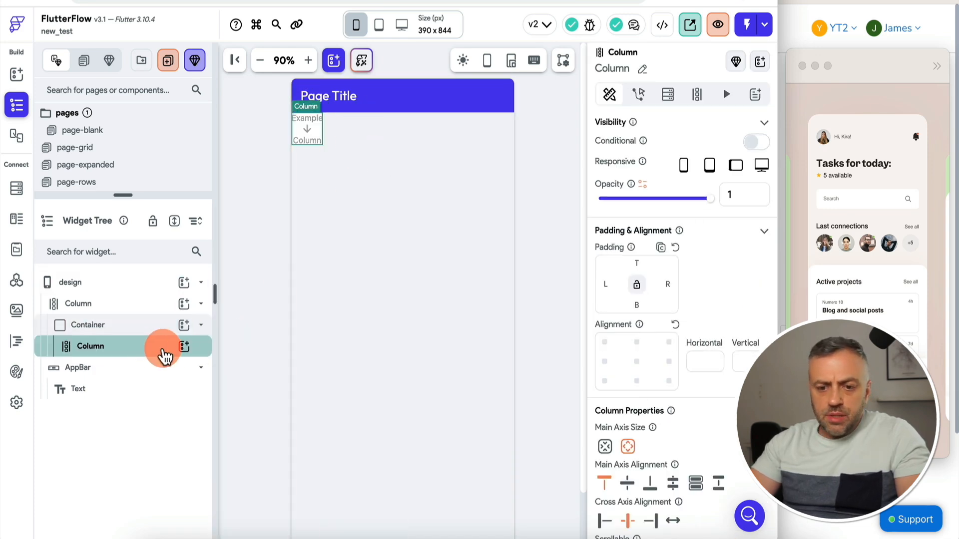
# Step: Add a Row inside the container's column
pyautogui.click(183, 348)
pyautogui.write('row')
pyautogui.click(249, 332)
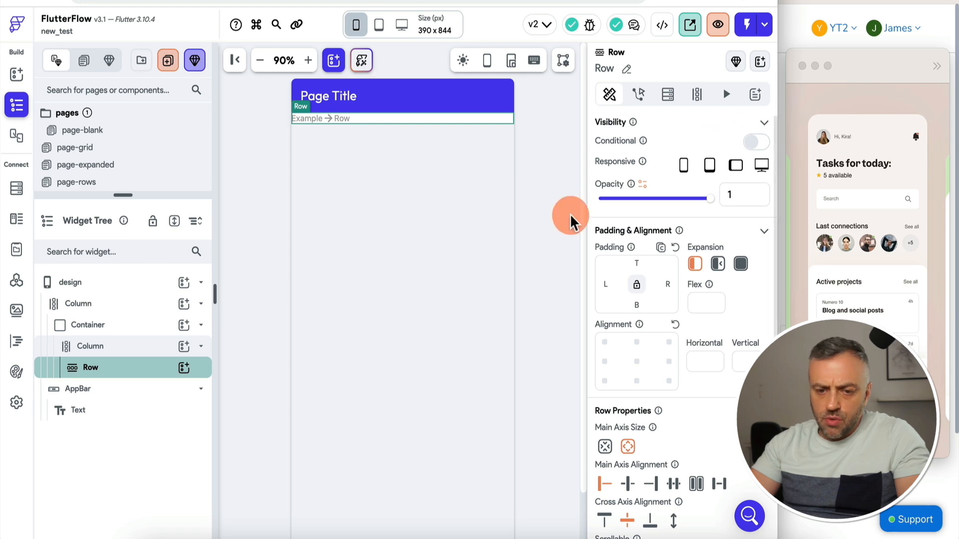
# Step: Add an Image and a Text widget to the row inside the container
pyautogui.click(184, 368)
pyautogui.write('image')
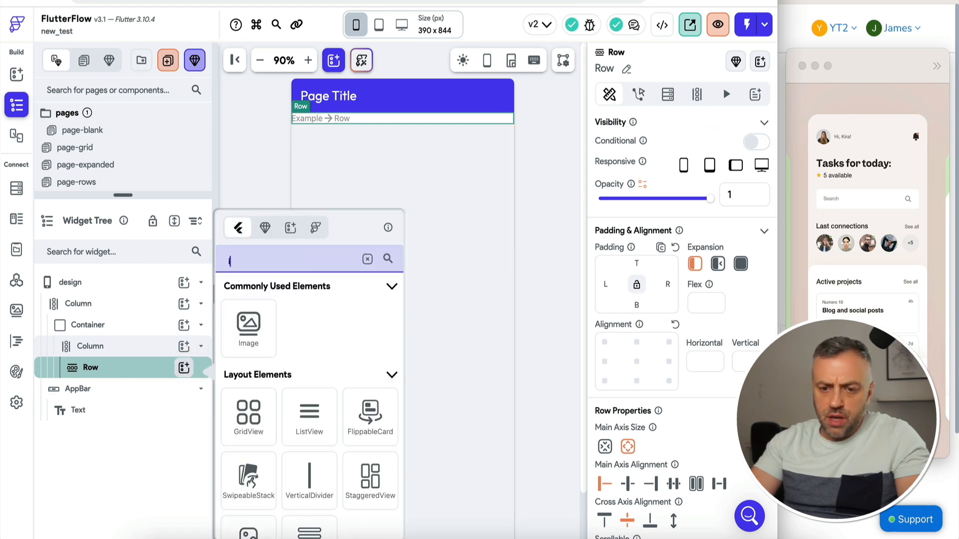
pyautogui.press('Return')
pyautogui.write('t')
pyautogui.click(248, 324)
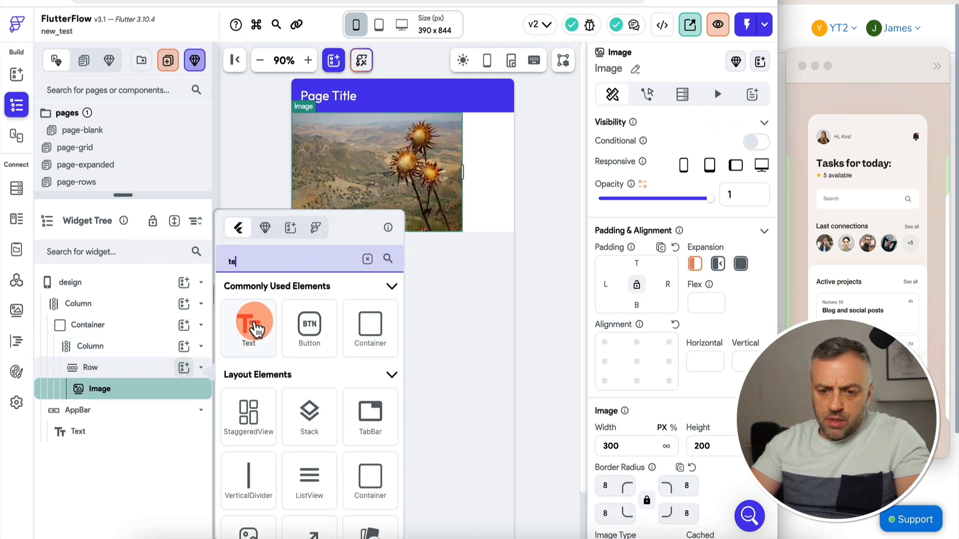
pyautogui.click(190, 409)
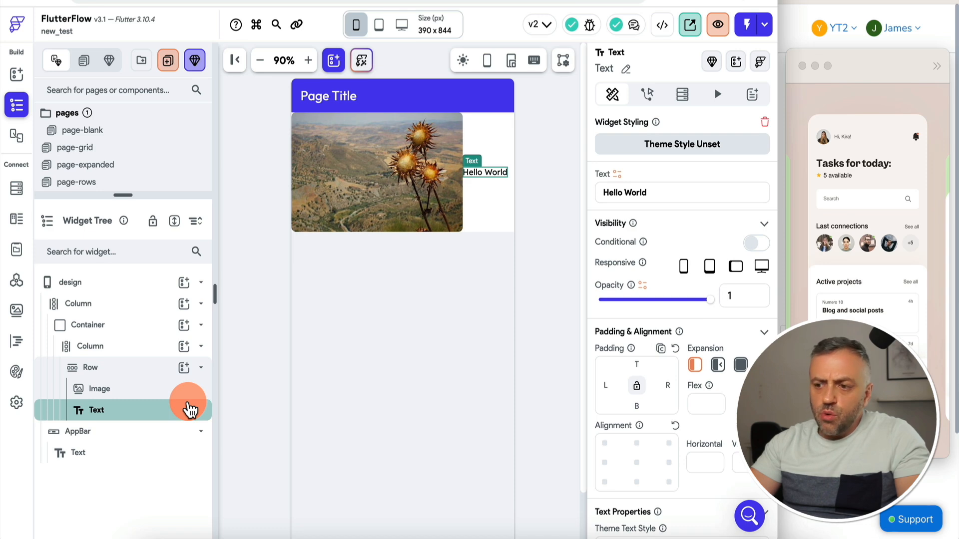
# Step: Add an IconButton to the row after the text
pyautogui.click(184, 368)
pyautogui.write('ico')
pyautogui.moveTo(250, 342); pyautogui.dragTo(318, 363)
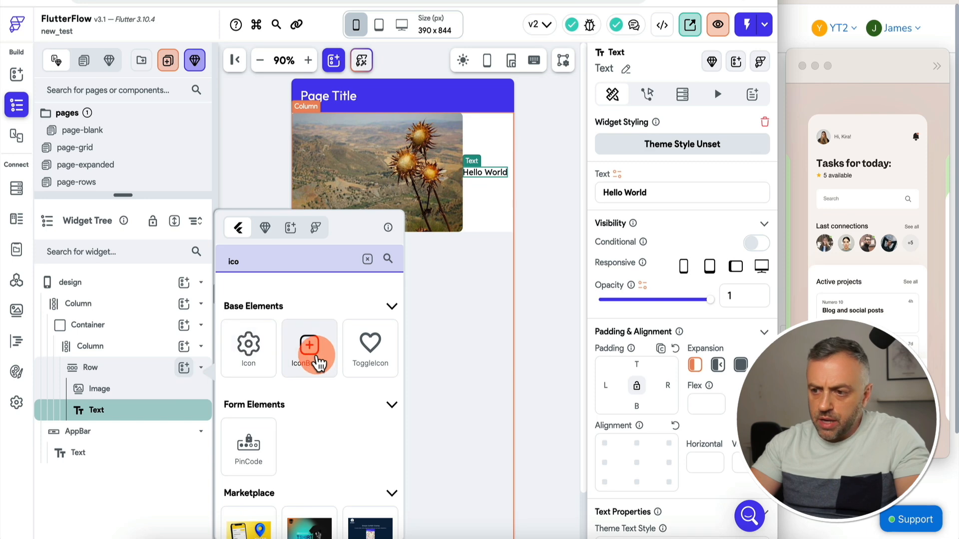
pyautogui.click(318, 363)
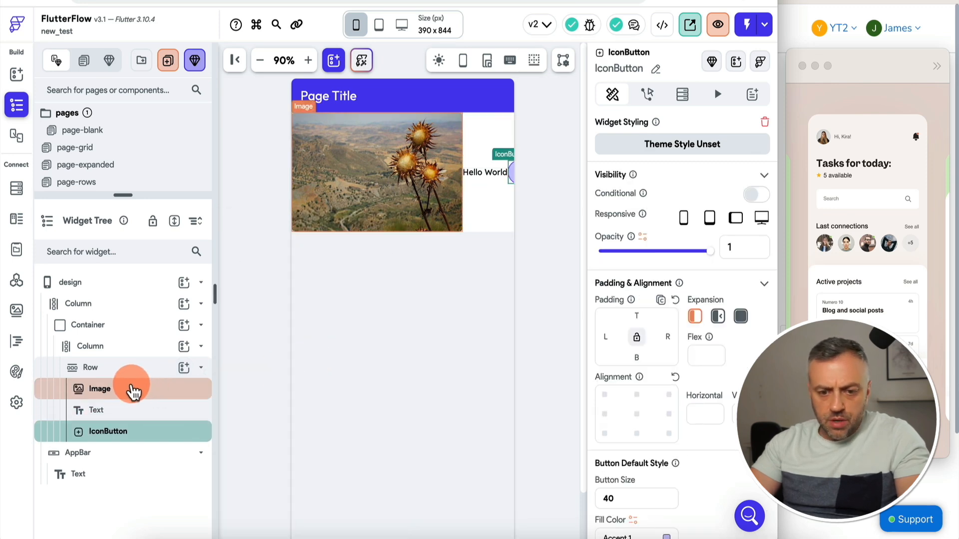
# Step: Set the row image's width and height to 30 px each
pyautogui.click(131, 393)
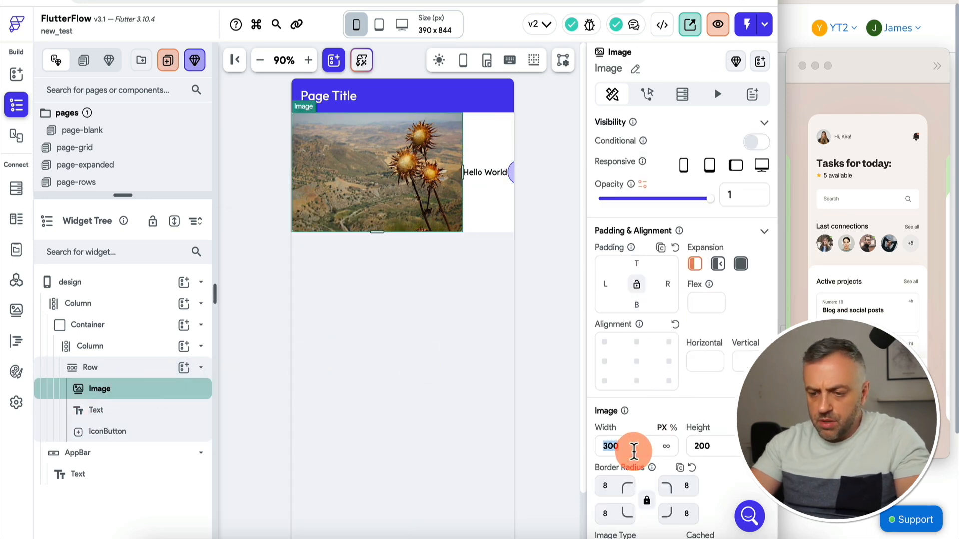
pyautogui.write('30')
pyautogui.doubleClick(704, 445)
pyautogui.write('30')
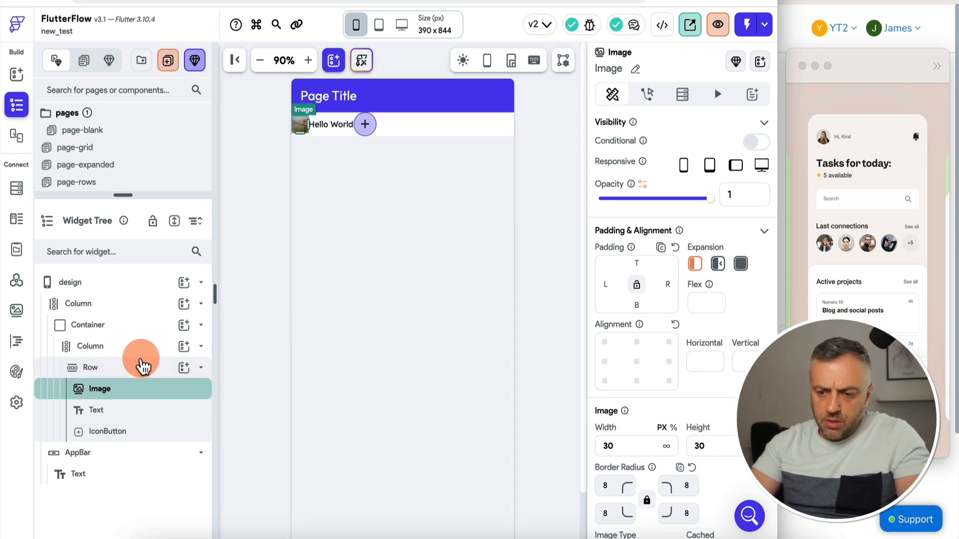
# Step: Set the row's main axis alignment to Space Between
pyautogui.click(141, 367)
pyautogui.click(674, 483)
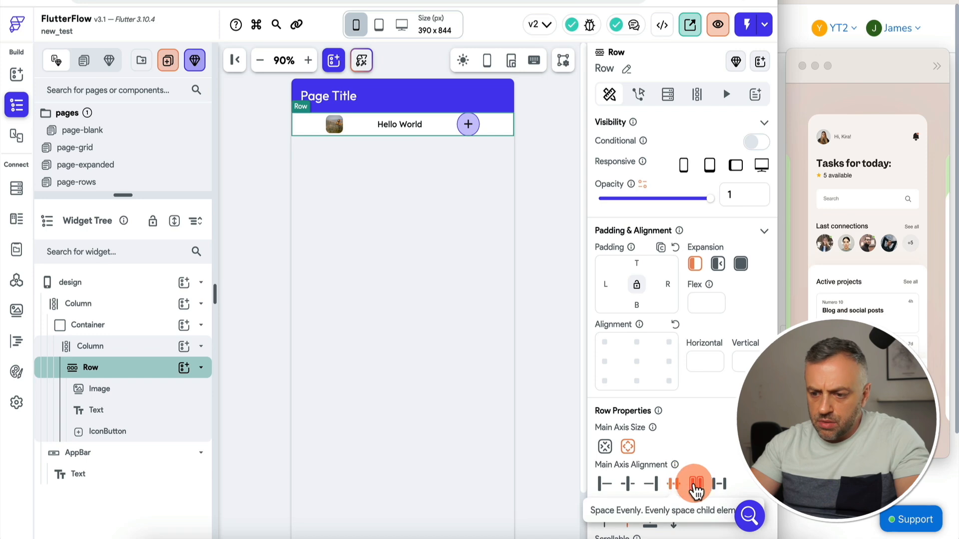
pyautogui.click(696, 483)
pyautogui.click(720, 484)
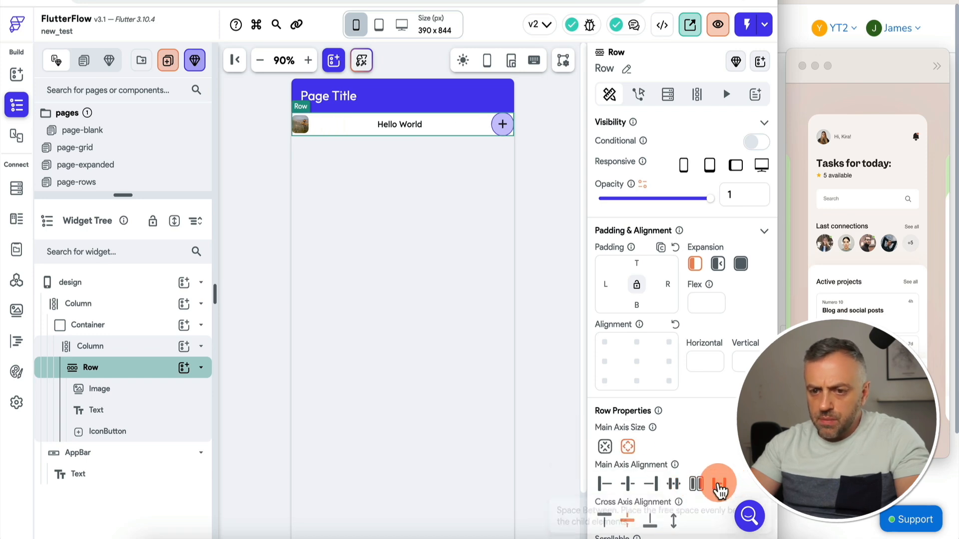
# Step: Apply equal padding to all four sides of the column inside the container
pyautogui.click(127, 346)
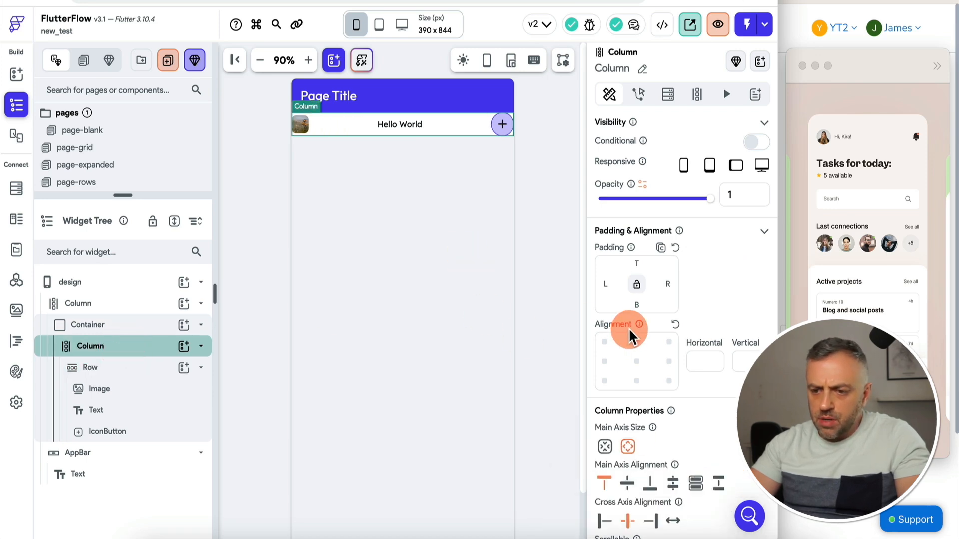
pyautogui.click(636, 284)
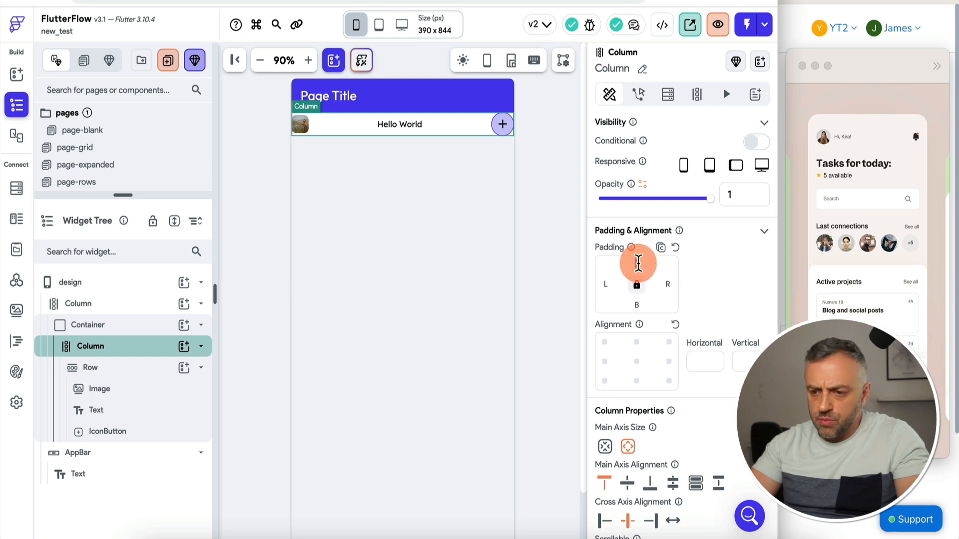
pyautogui.click(537, 227)
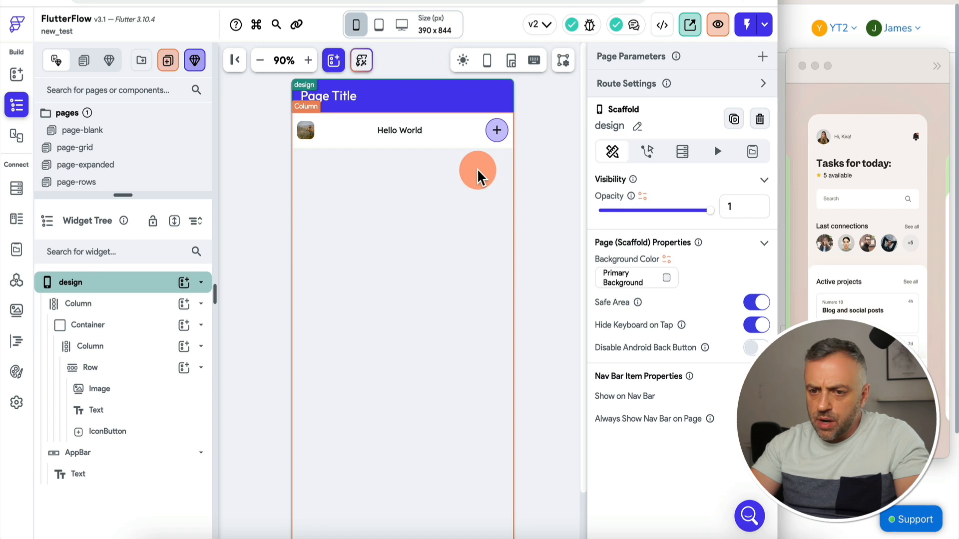
# Step: Expand the "Hello World" text to fill the row's free width and set its left padding to 10
pyautogui.click(428, 143)
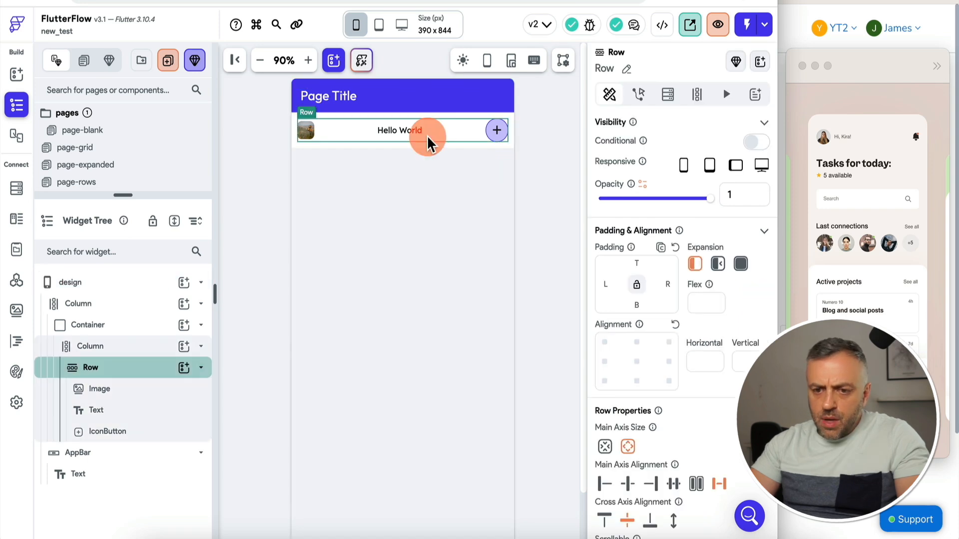
pyautogui.click(394, 138)
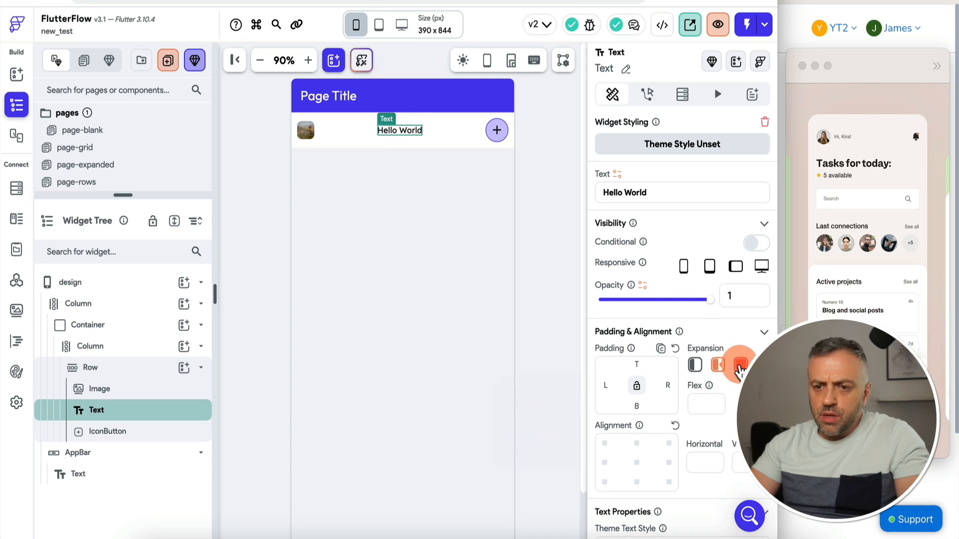
pyautogui.click(740, 366)
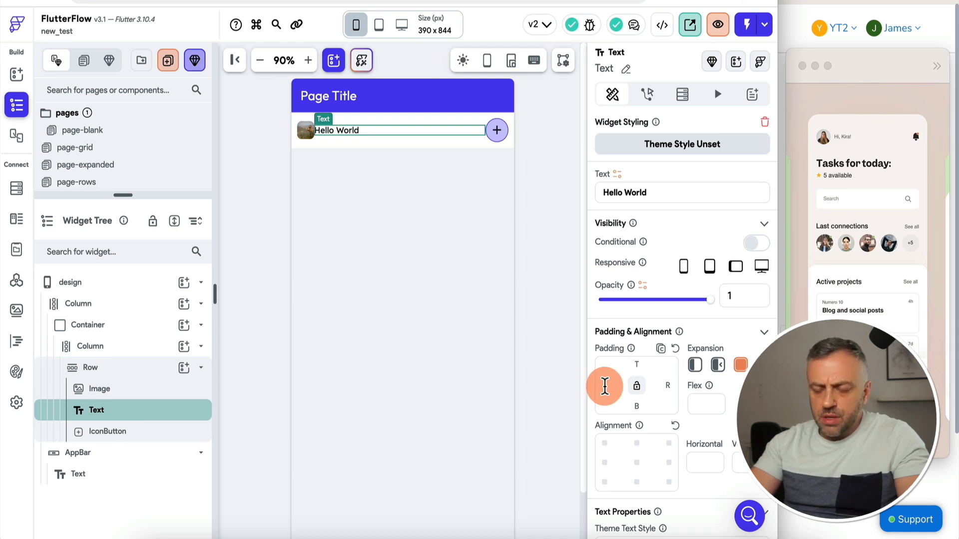
pyautogui.click(605, 385)
pyautogui.write('10')
pyautogui.click(540, 214)
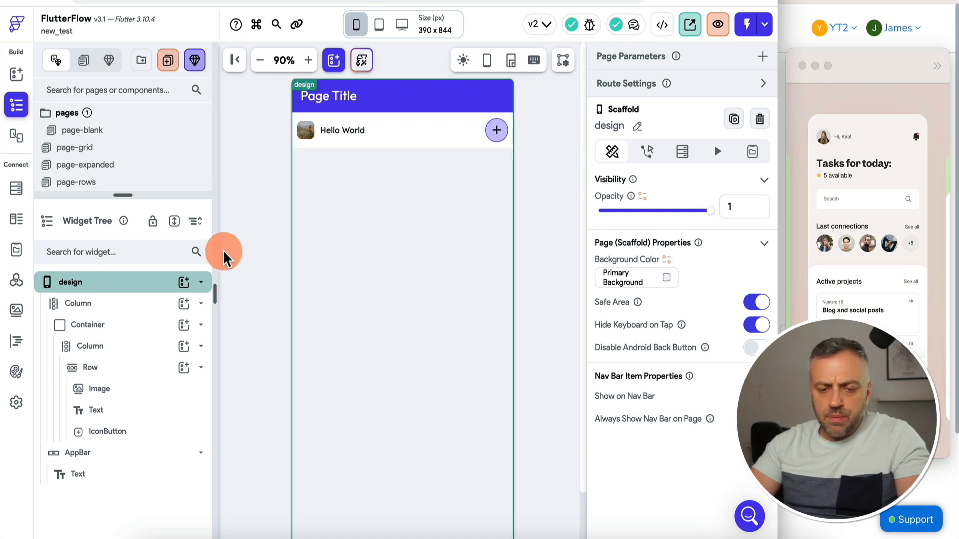
# Step: Add a second row to the container's column, holding a text that reads "Tasks for today:"
pyautogui.click(185, 352)
pyautogui.write('row')
pyautogui.click(259, 322)
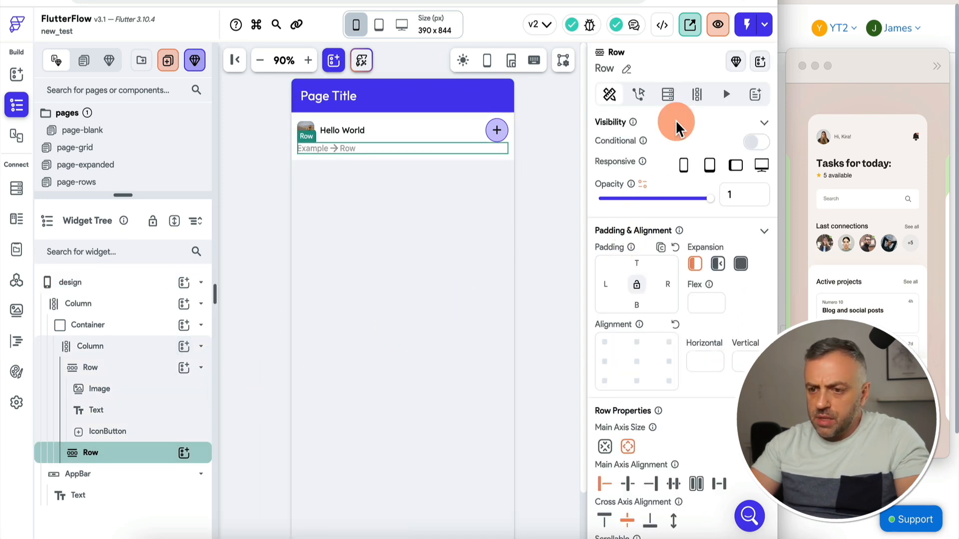
pyautogui.click(185, 453)
pyautogui.write('text')
pyautogui.click(250, 325)
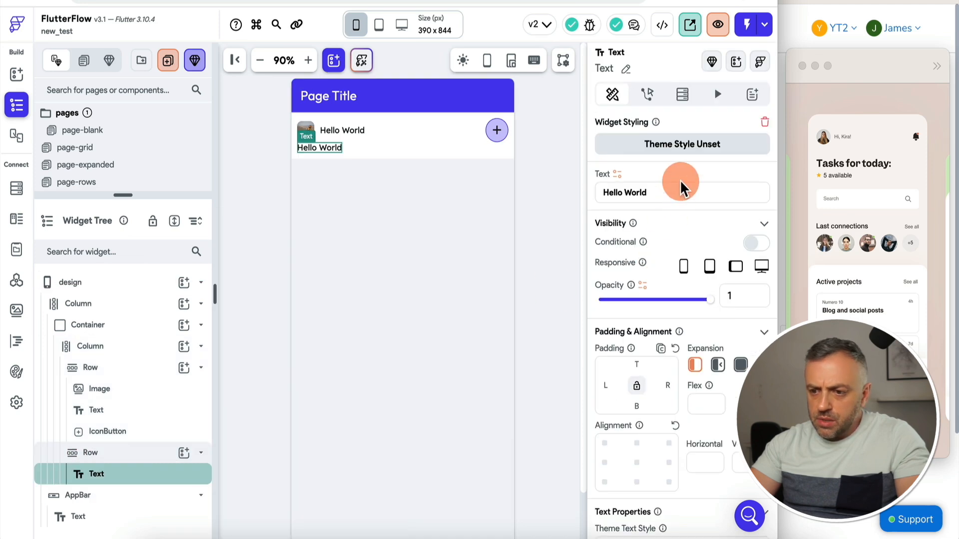
pyautogui.write('Tasks')
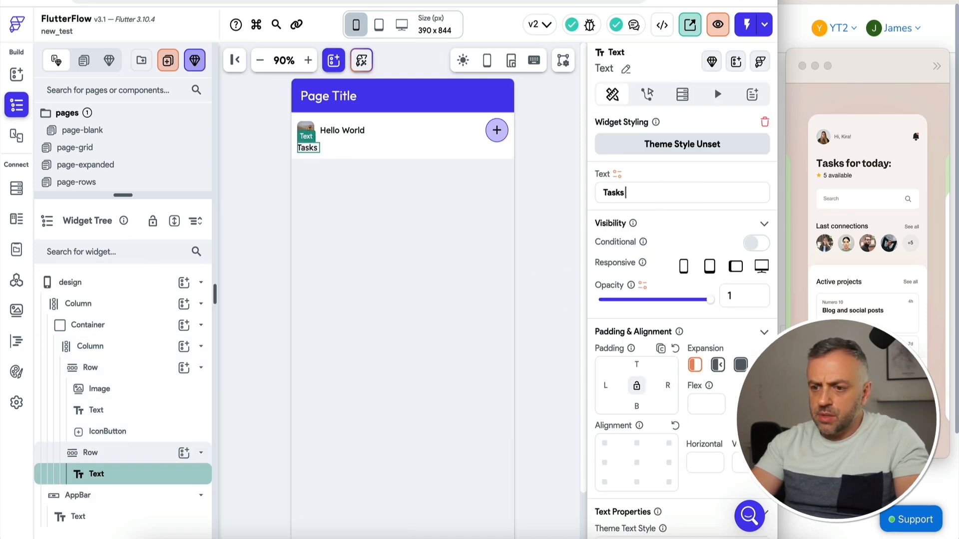
pyautogui.write(' for today:')
# Step: Apply the Headline Large text style to the "Tasks for today:" text and set its top padding to 30
pyautogui.scroll(-5, 676, 364)
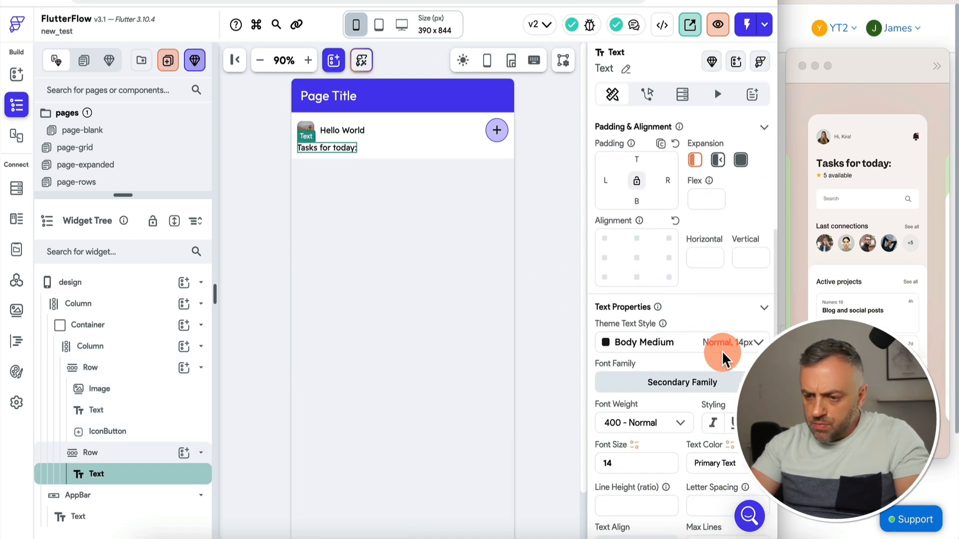
pyautogui.click(724, 345)
pyautogui.click(719, 114)
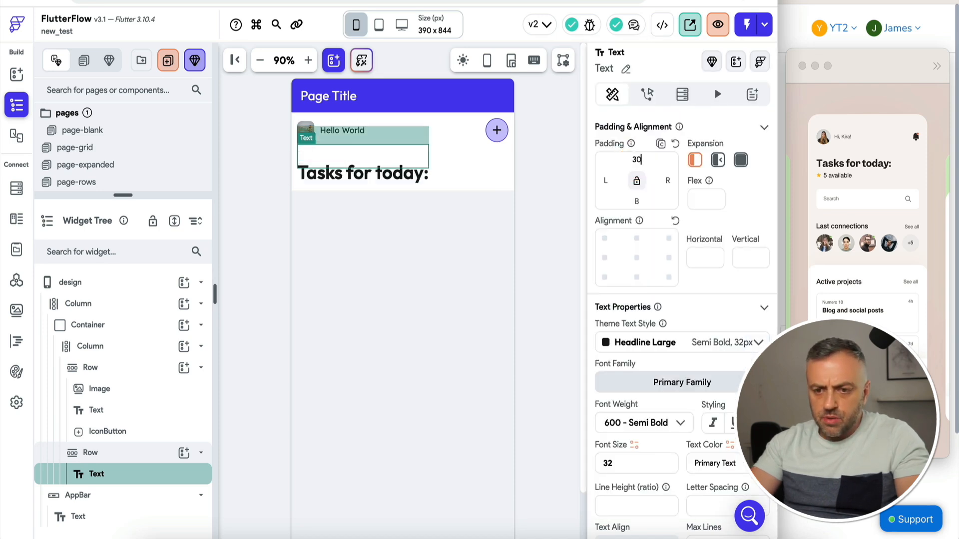
pyautogui.click(342, 239)
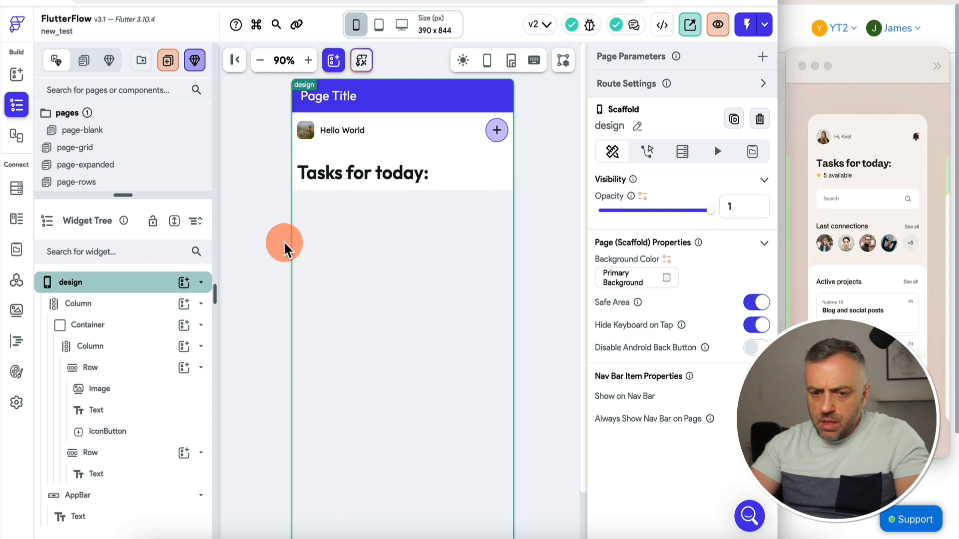
# Step: Add a third row to the container's column and place an Icon inside it
pyautogui.click(191, 326)
pyautogui.click(185, 346)
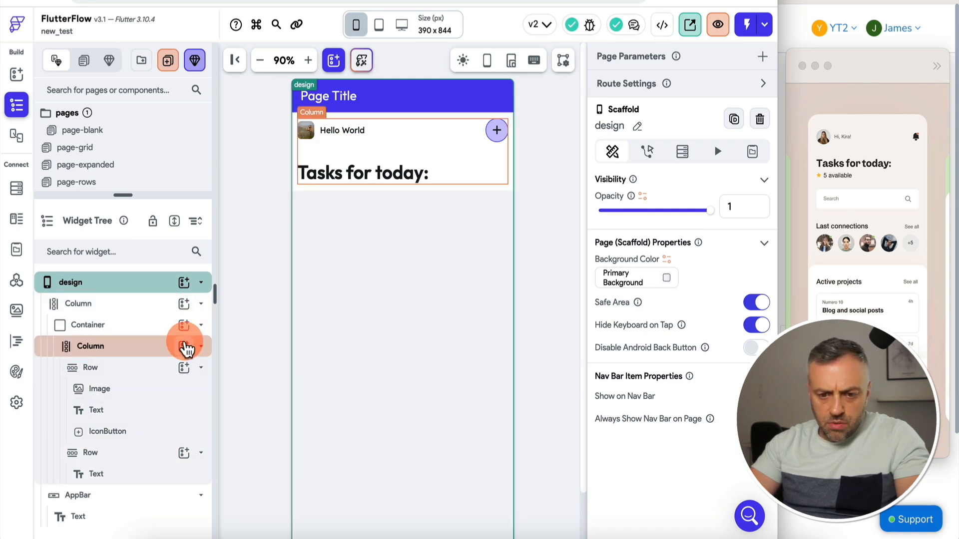
pyautogui.click(184, 496)
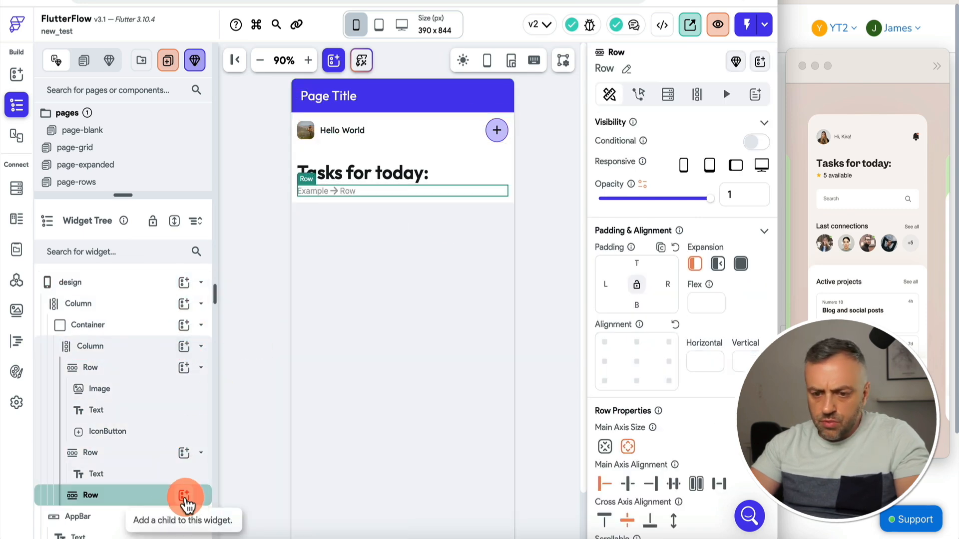
pyautogui.click(185, 497)
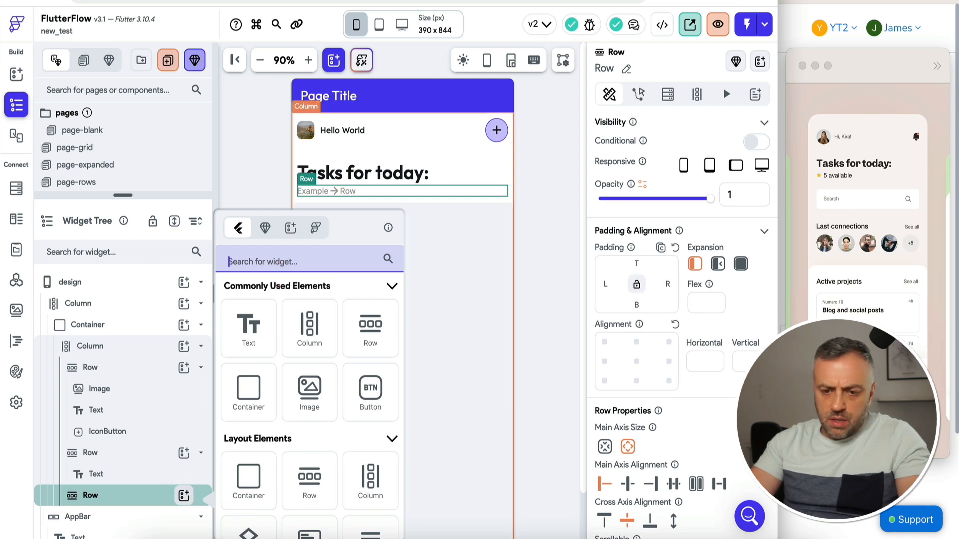
pyautogui.write('ima')
pyautogui.press('BackSpace')
pyautogui.press('BackSpace')
pyautogui.press('BackSpace')
pyautogui.write('icon')
pyautogui.click(249, 344)
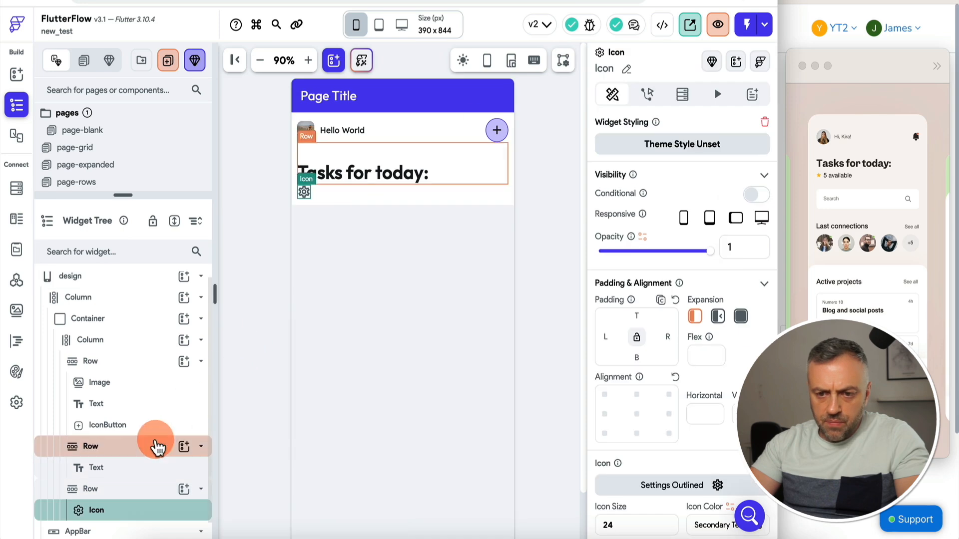
# Step: Add a text reading "5 available" after the icon in the third row
pyautogui.click(183, 470)
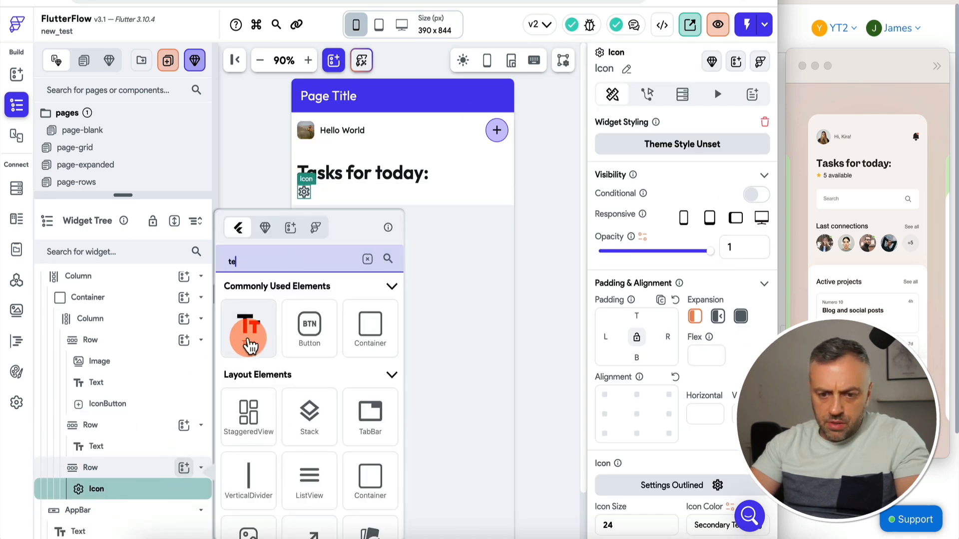
pyautogui.click(250, 334)
pyautogui.tripleClick(695, 192)
pyautogui.write('5 available')
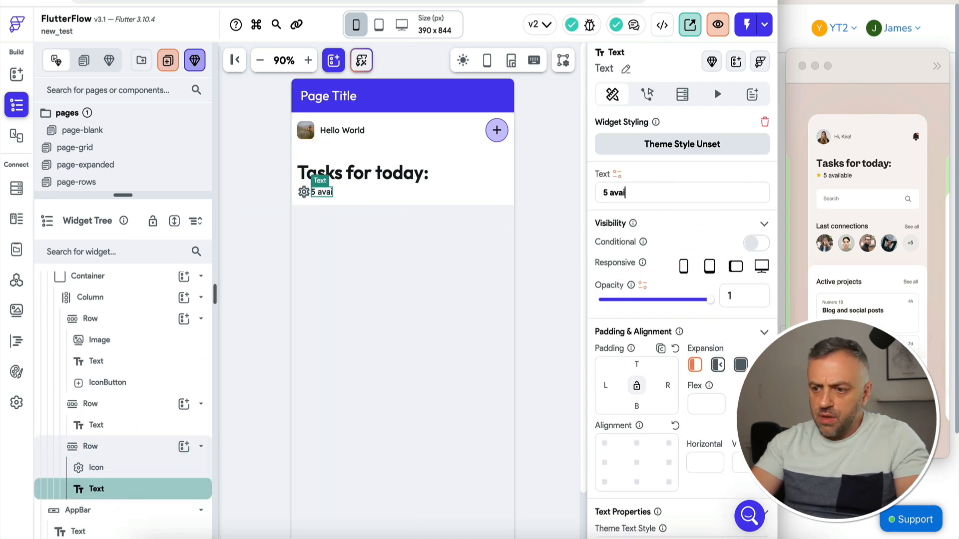
pyautogui.click(356, 194)
# Step: Set the settings icon's size to 20 and add left padding to the "5 available" text
pyautogui.click(304, 193)
pyautogui.scroll(-1, 629, 398)
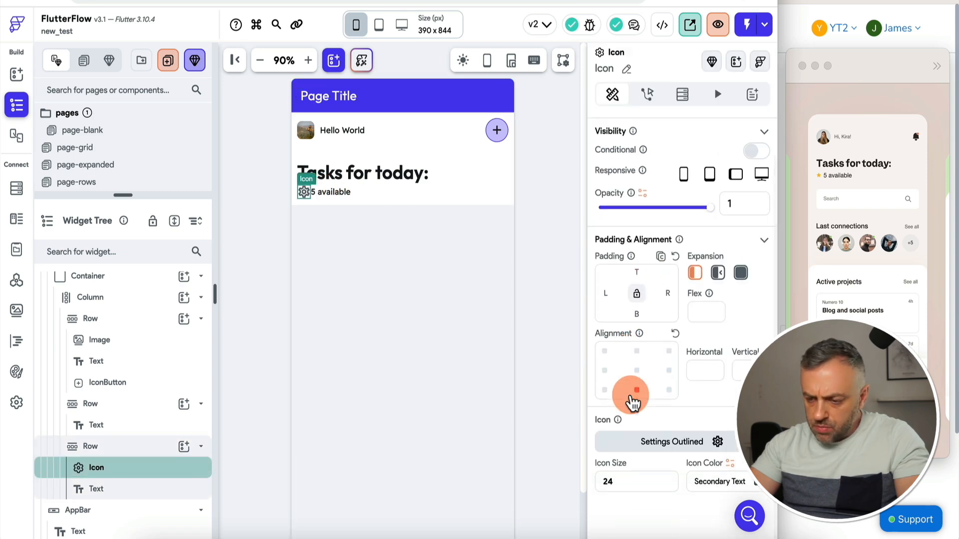
pyautogui.click(636, 487)
pyautogui.press('BackSpace')
pyautogui.write('0')
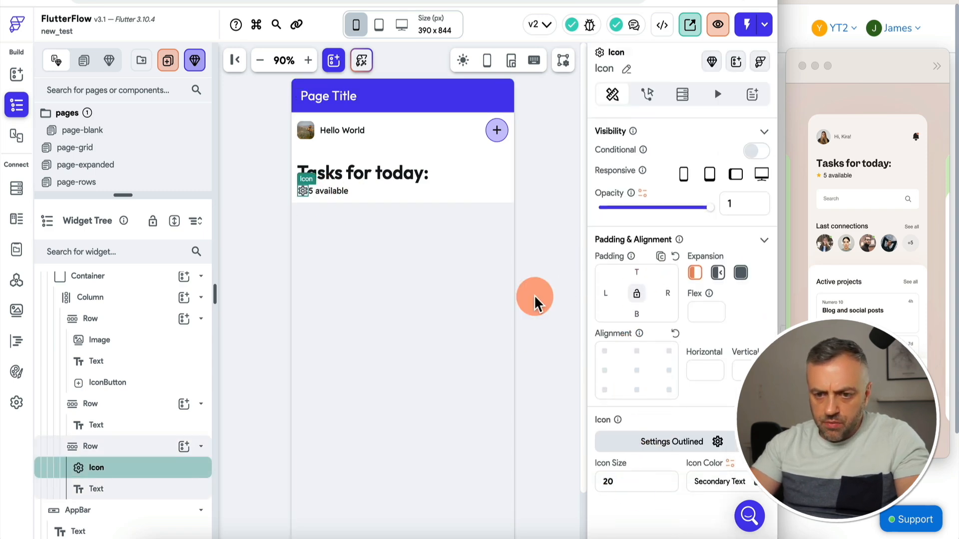
pyautogui.click(565, 259)
pyautogui.click(328, 191)
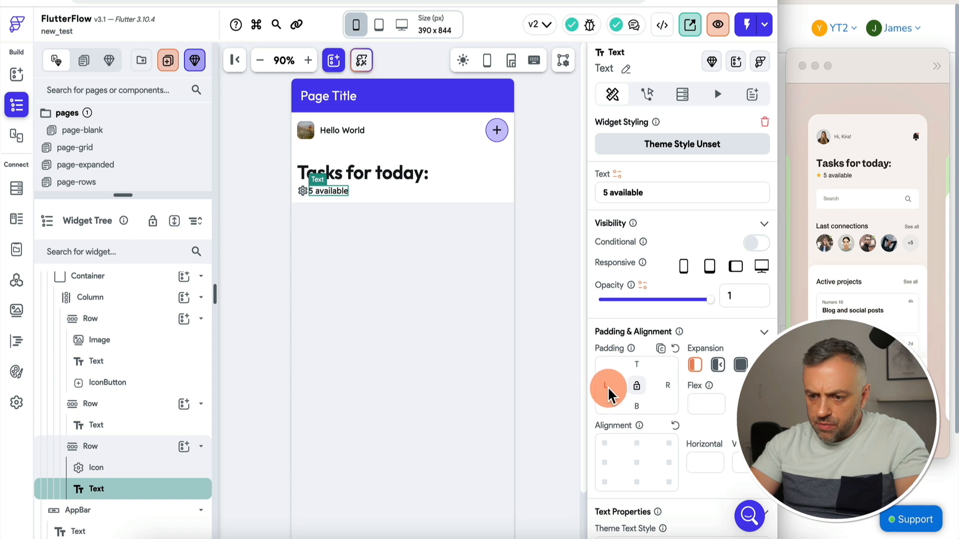
pyautogui.click(544, 243)
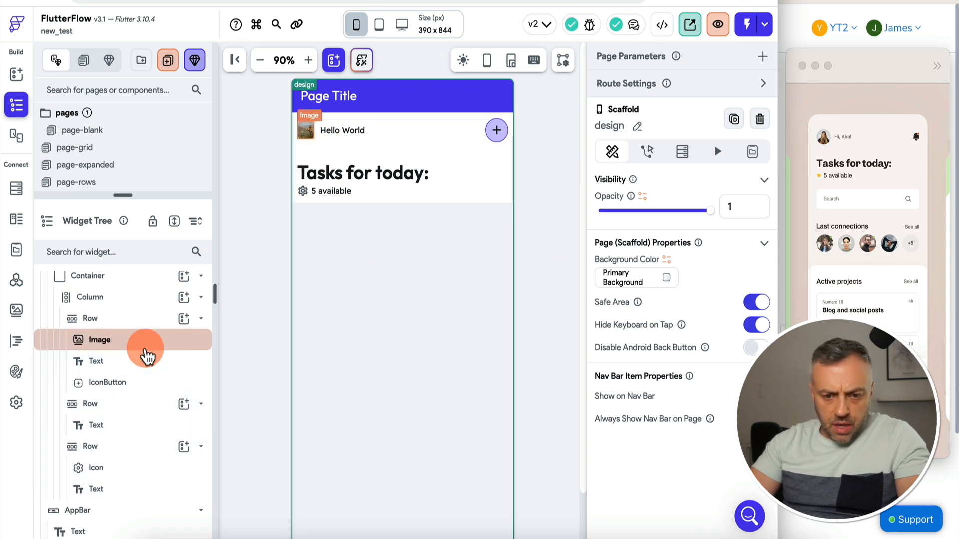
# Step: Add a fourth row to the container's column and place a Container inside it
pyautogui.scroll(2, 147, 356)
pyautogui.click(183, 334)
pyautogui.write('row')
pyautogui.click(254, 327)
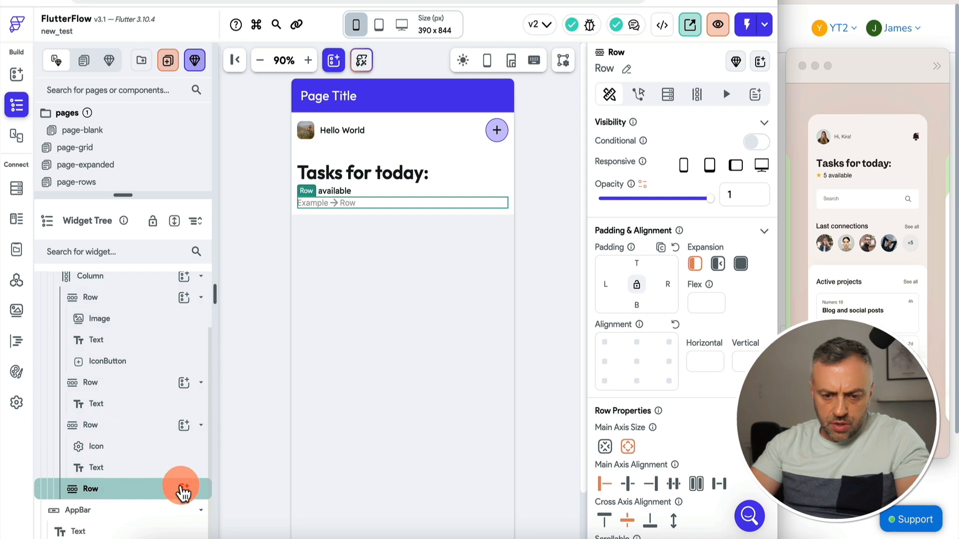
pyautogui.click(183, 490)
pyautogui.write('con')
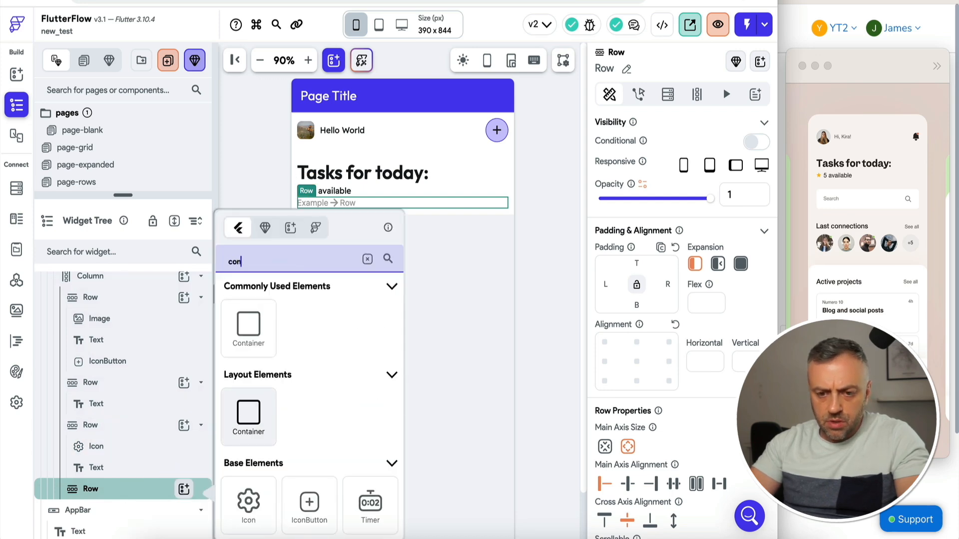
pyautogui.click(254, 330)
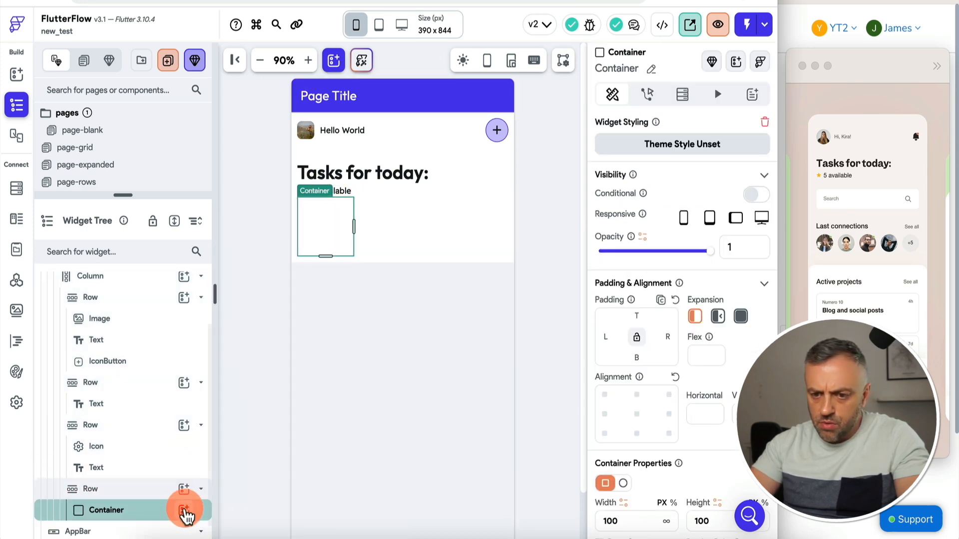
# Step: Clear the new container's width and set its height to 50 px
pyautogui.scroll(-3, 649, 350)
pyautogui.doubleClick(611, 358)
pyautogui.press('BackSpace')
pyautogui.doubleClick(701, 358)
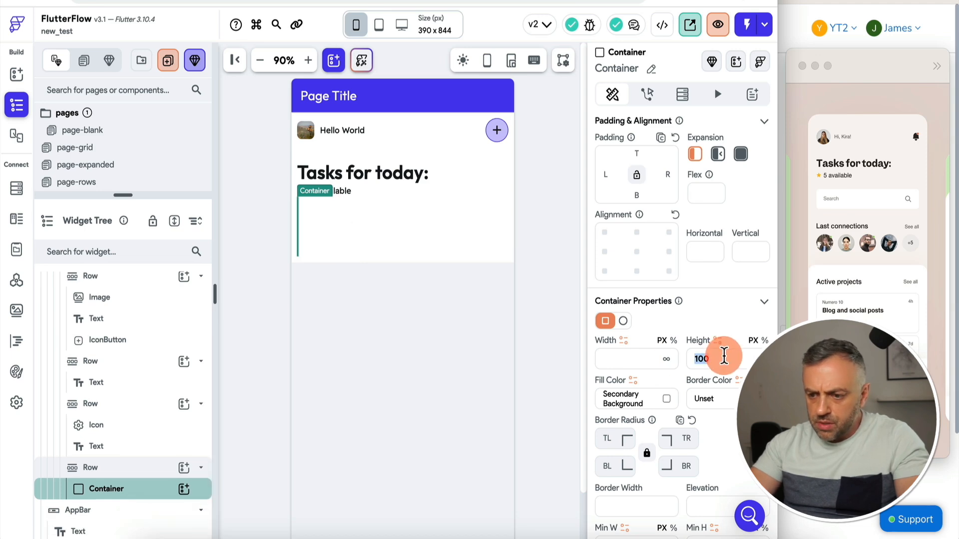
pyautogui.write('50')
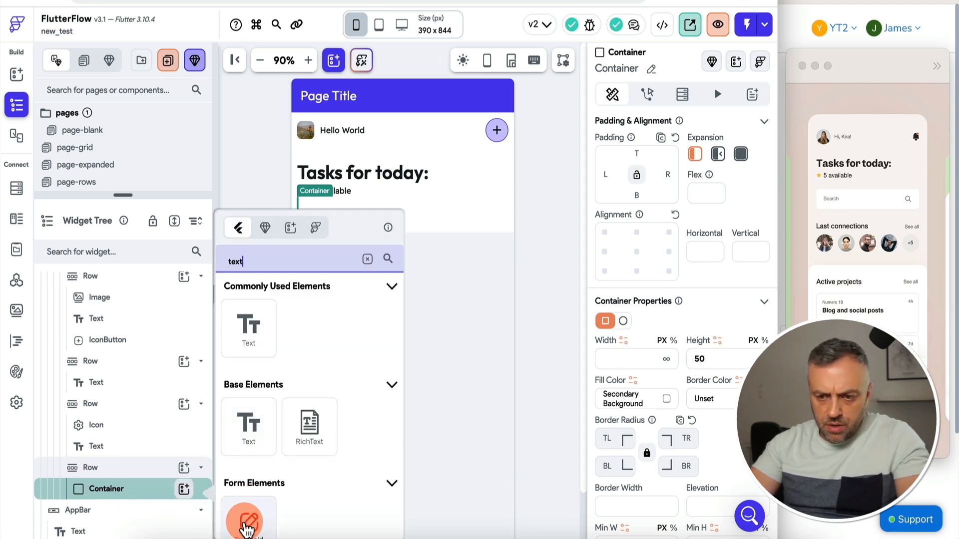
# Step: Add a TextField inside the fourth row's container, set its hint text to "Search" and remove its label text
pyautogui.click(245, 524)
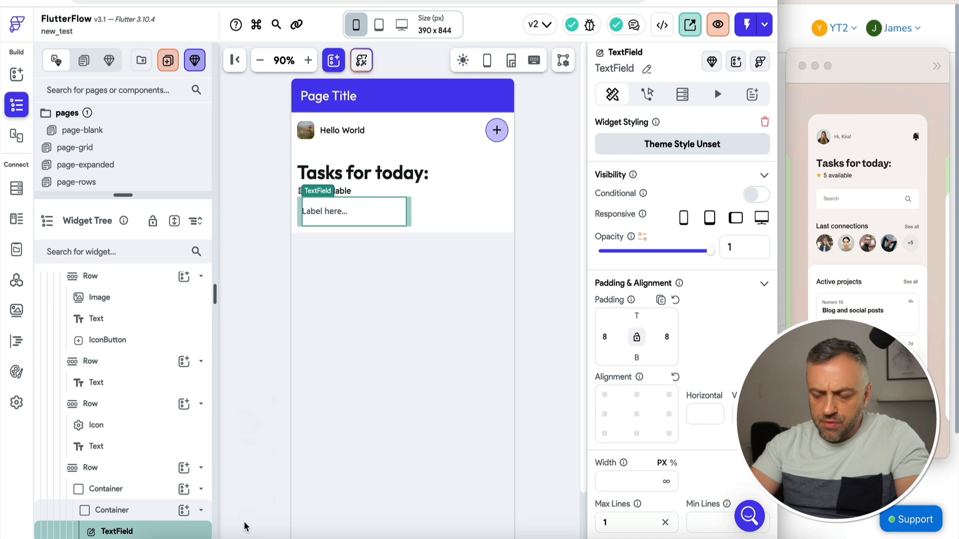
pyautogui.scroll(-2, 160, 482)
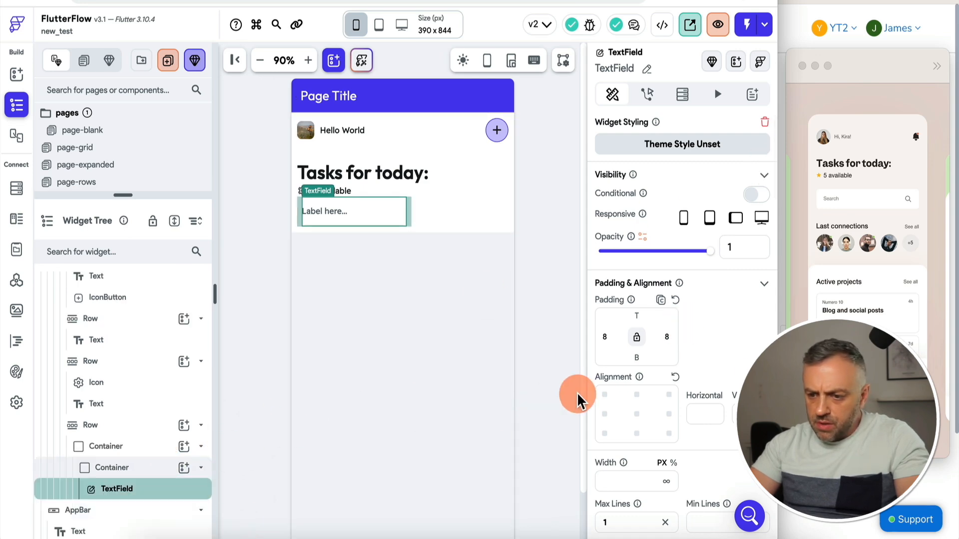
pyautogui.scroll(-7, 744, 370)
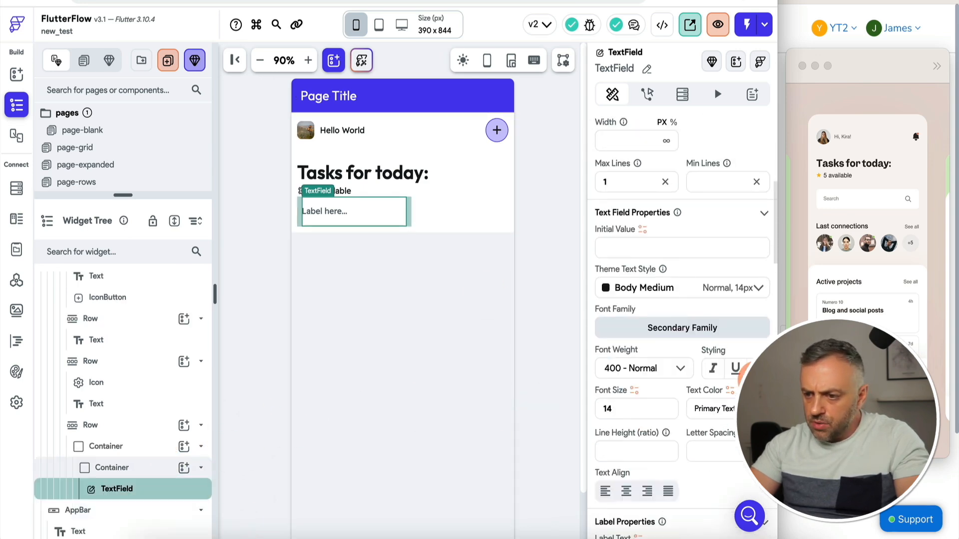
pyautogui.scroll(-8, 696, 334)
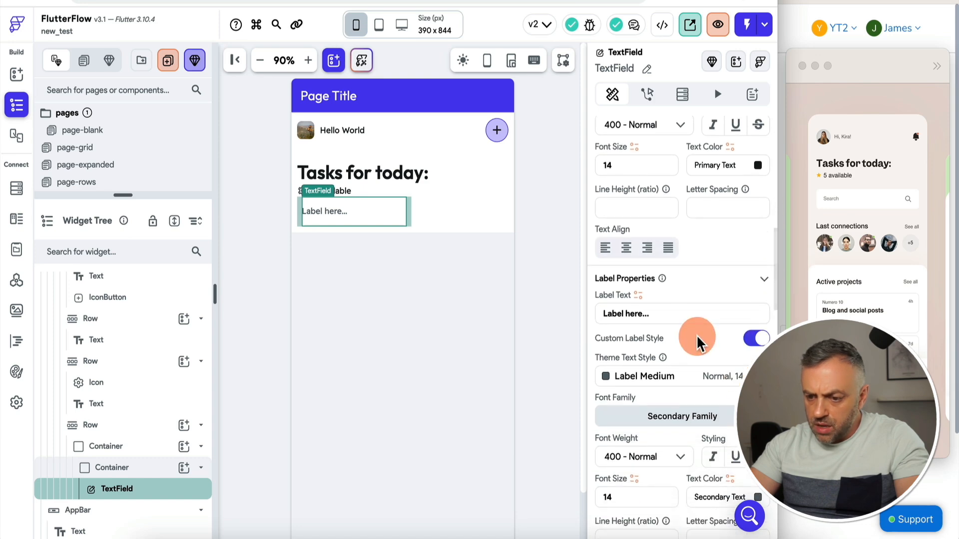
pyautogui.scroll(-2, 696, 338)
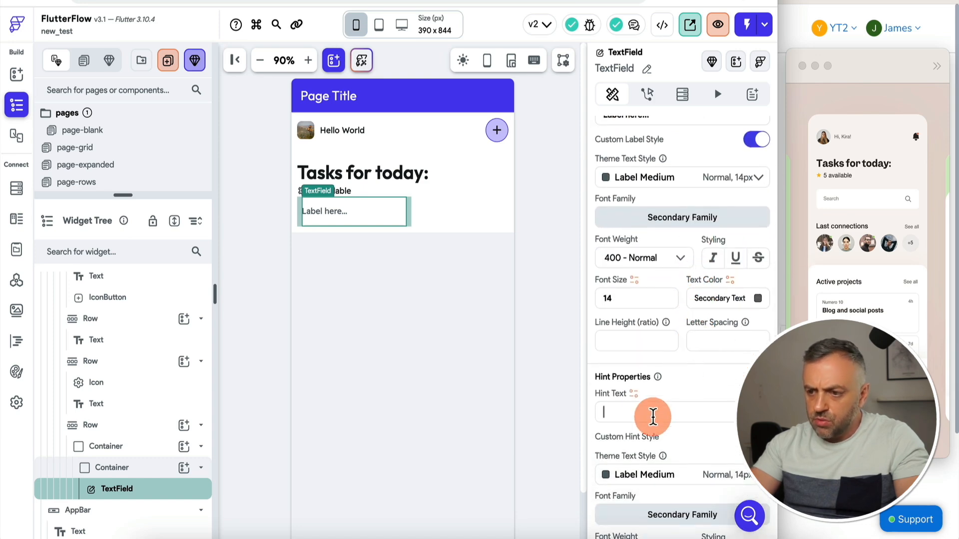
pyautogui.write('Search')
pyautogui.scroll(3, 682, 299)
pyautogui.tripleClick(687, 203)
pyautogui.press('BackSpace')
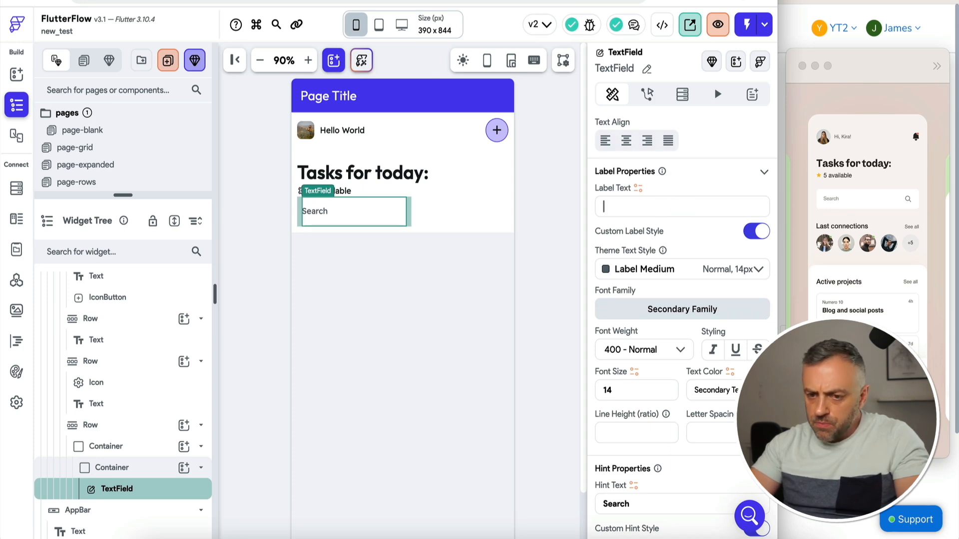
# Step: Set the border radius of the container directly wrapping the TextField to 10
pyautogui.click(143, 469)
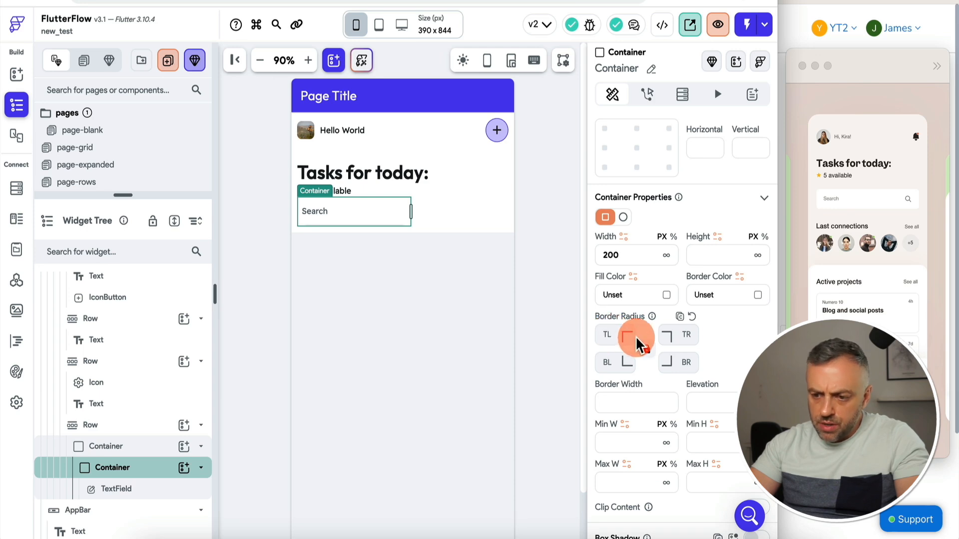
pyautogui.click(610, 334)
pyautogui.write('10')
# Step: Fill the main container with the Accent 3 theme colour and lighten it to a pale pinkish grey like the reference design
pyautogui.click(502, 158)
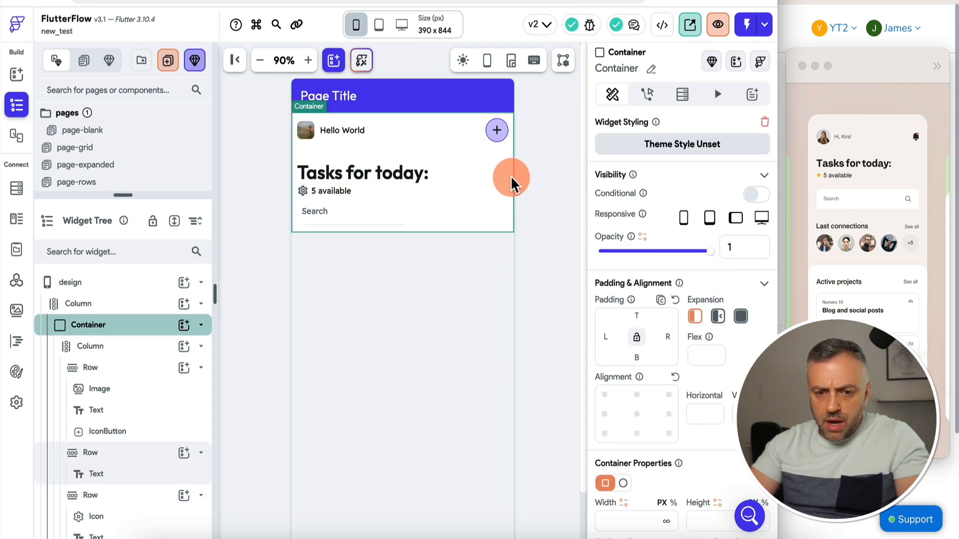
pyautogui.scroll(-6, 691, 295)
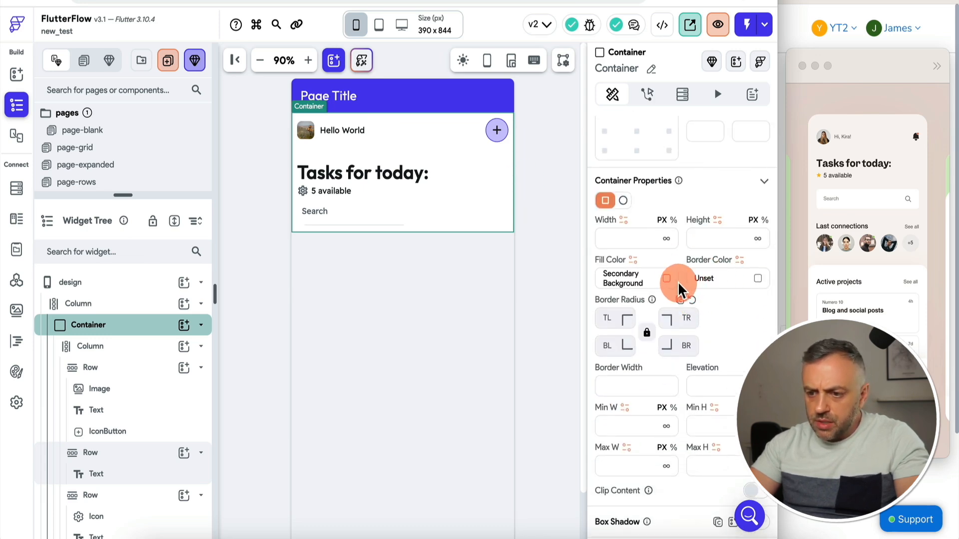
pyautogui.click(670, 282)
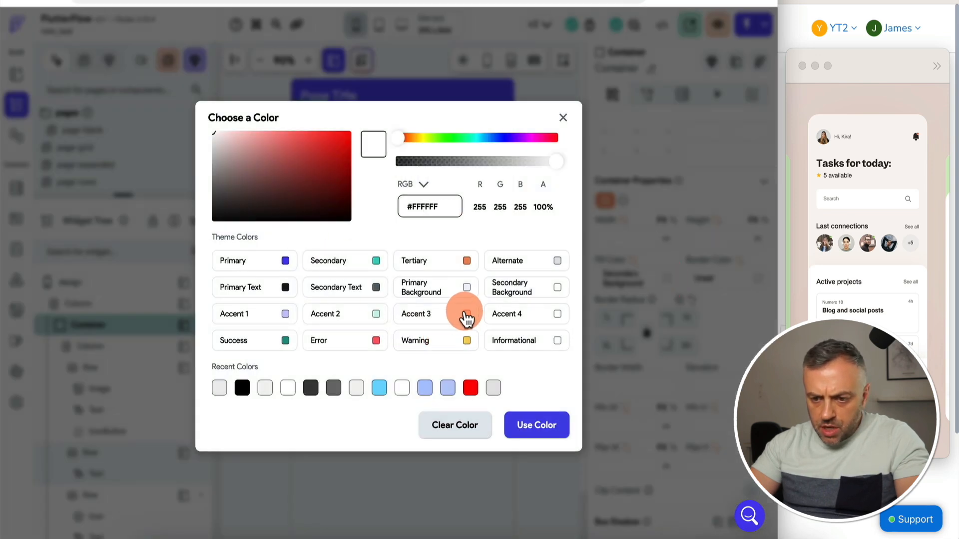
pyautogui.click(468, 318)
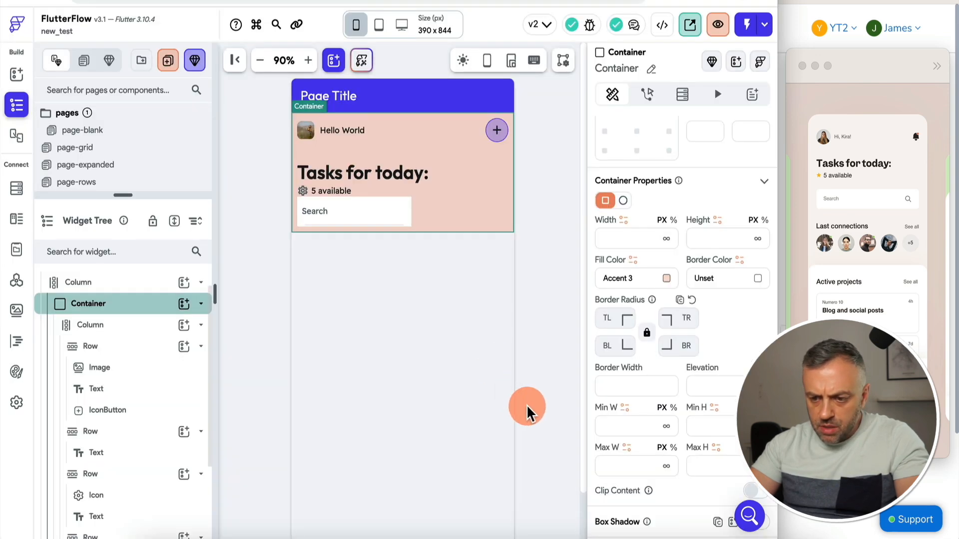
pyautogui.click(667, 280)
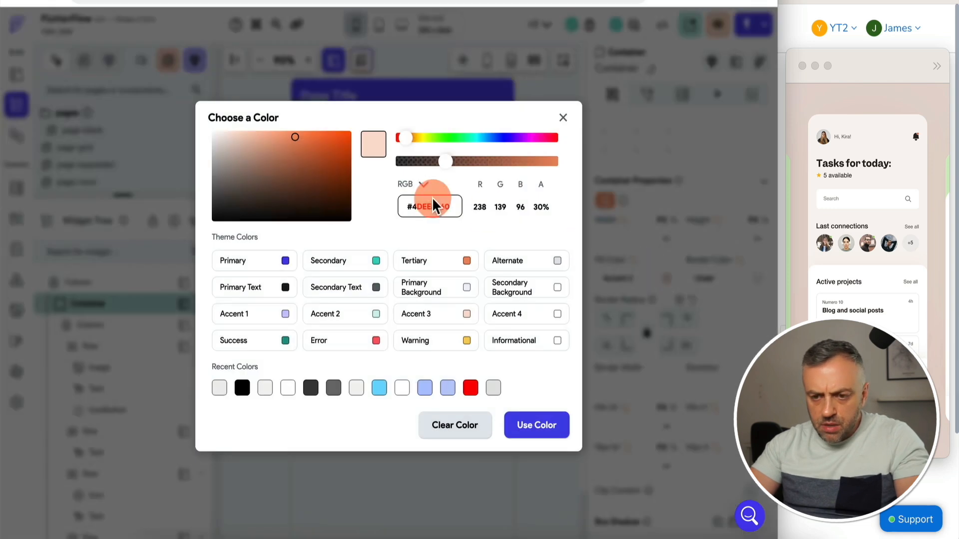
pyautogui.moveTo(286, 146); pyautogui.dragTo(228, 132)
pyautogui.click(536, 427)
pyautogui.click(553, 239)
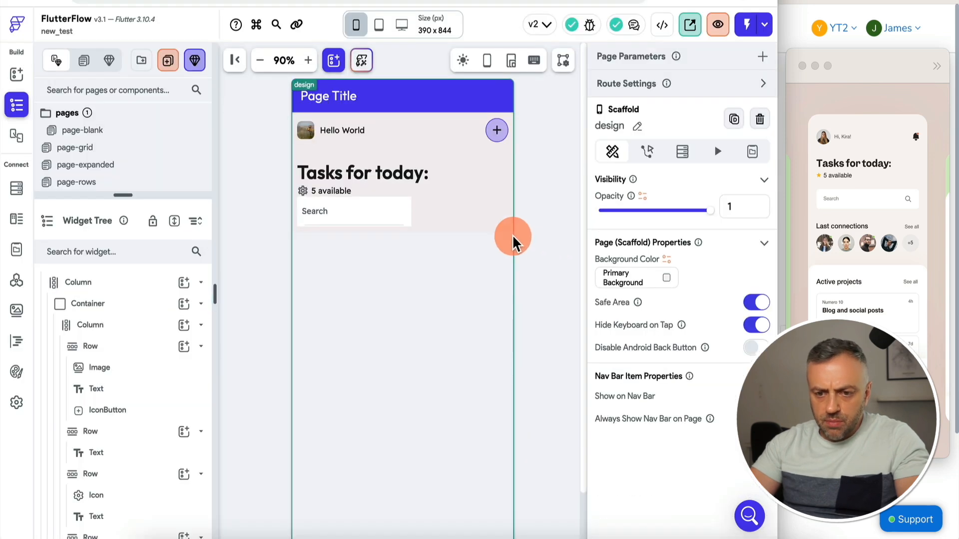
# Step: Set the border radius of the outer container in the search row to 15
pyautogui.click(407, 212)
pyautogui.scroll(-5, 609, 324)
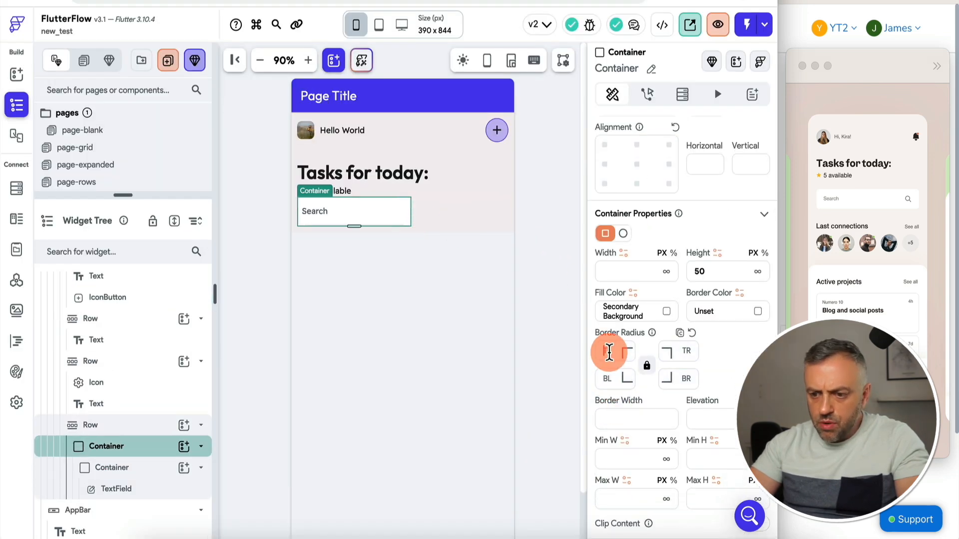
pyautogui.click(609, 351)
pyautogui.write('15')
pyautogui.click(530, 231)
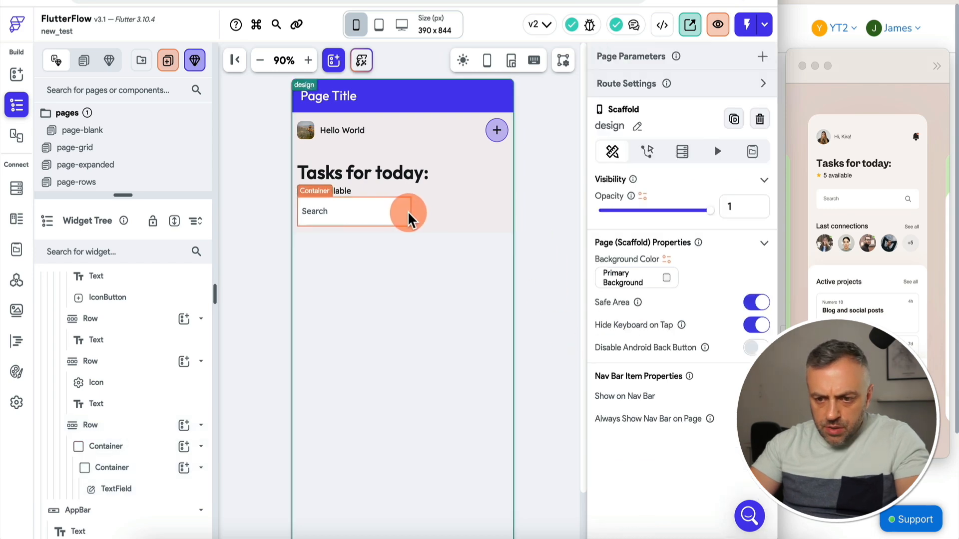
# Step: Try to remove the inner container that directly wraps the TextField while keeping the TextField
pyautogui.click(407, 211)
pyautogui.click(219, 251)
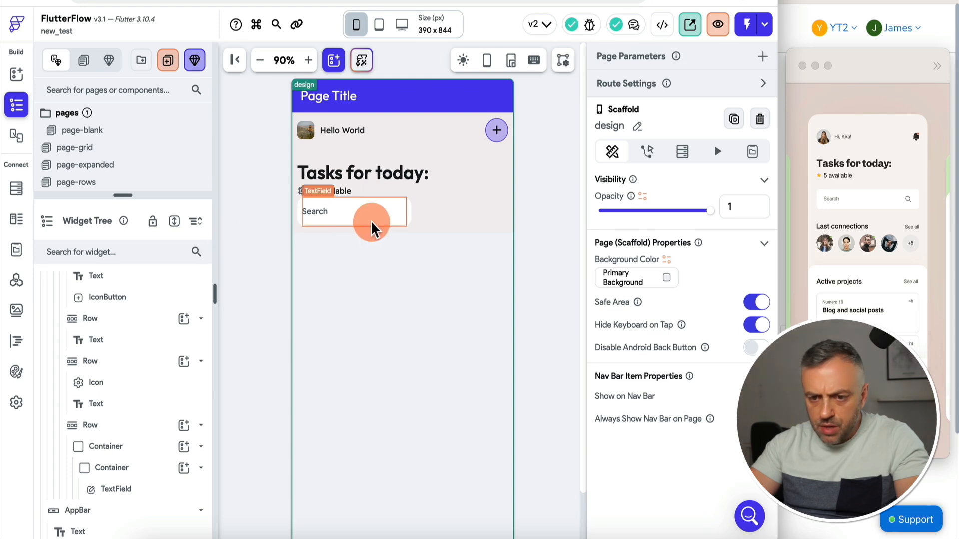
pyautogui.click(142, 470)
pyautogui.rightClick(143, 469)
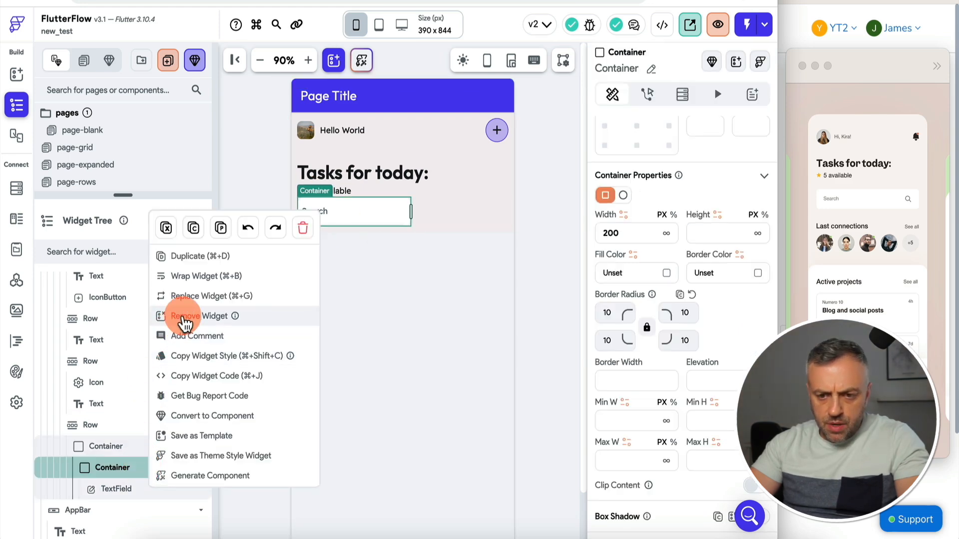
pyautogui.click(181, 316)
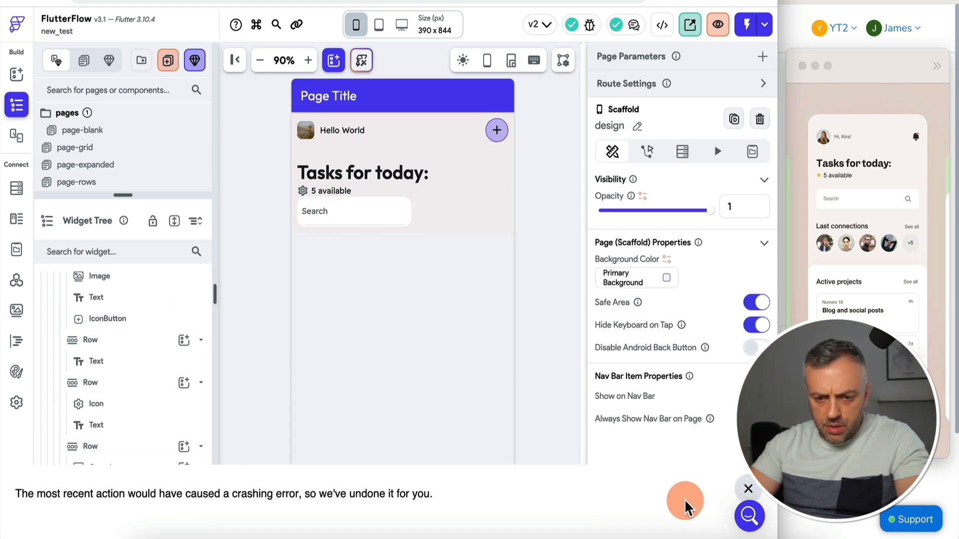
# Step: Remove the outer container from the search row and set the remaining container's fill colour to white
pyautogui.click(132, 470)
pyautogui.click(632, 370)
pyautogui.click(669, 242)
pyautogui.click(669, 239)
pyautogui.moveTo(264, 166); pyautogui.dragTo(172, 93)
pyautogui.click(553, 432)
pyautogui.click(457, 198)
# Step: Try a border radius of 15 on the white search container and set it back to 10
pyautogui.click(407, 208)
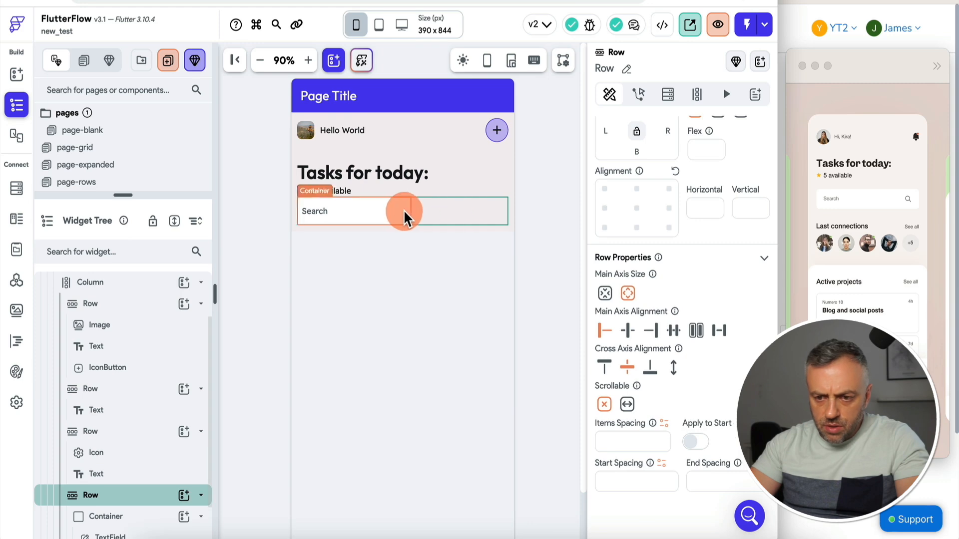
pyautogui.click(407, 211)
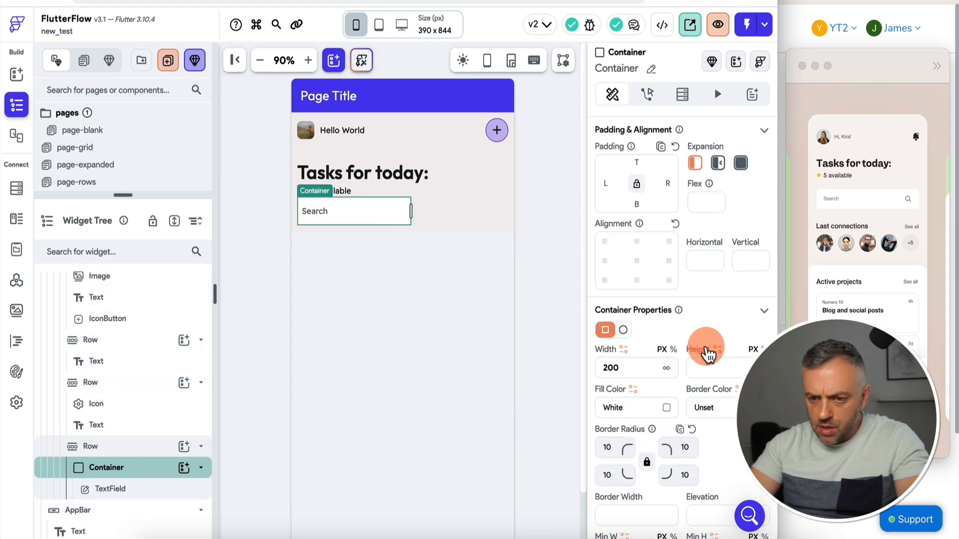
pyautogui.scroll(-7, 668, 355)
pyautogui.scroll(3, 649, 299)
pyautogui.click(608, 200)
pyautogui.click(571, 201)
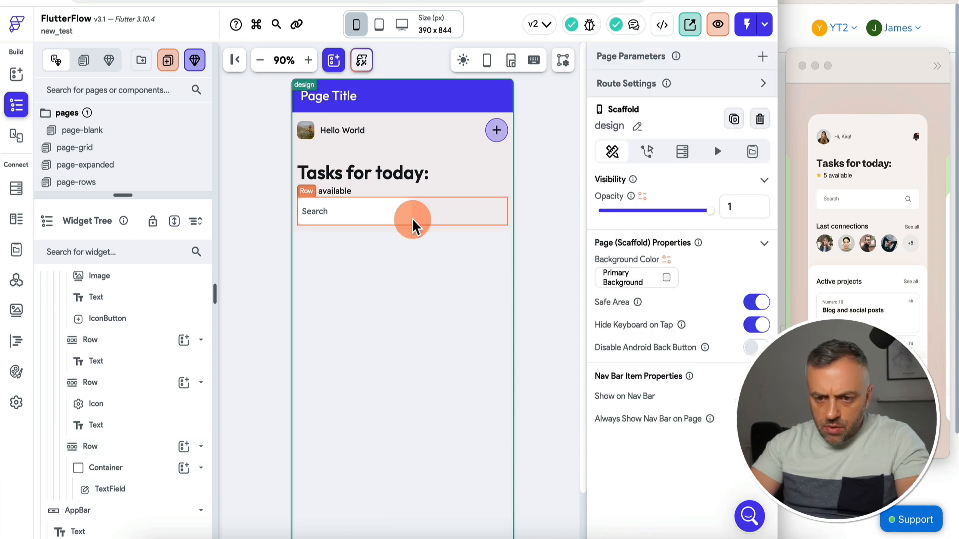
pyautogui.click(409, 218)
pyautogui.scroll(-7, 614, 350)
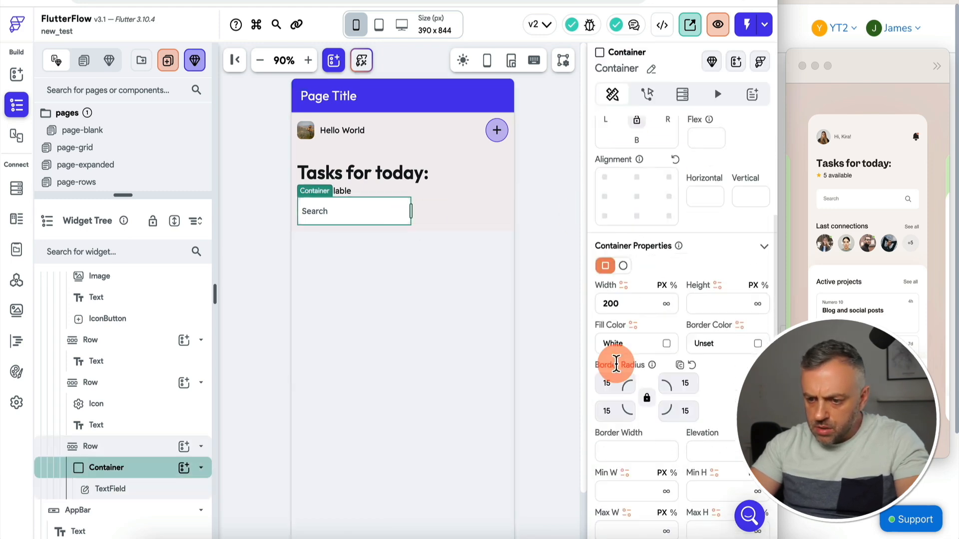
# Step: Change the search TextField's input border type so that it has no underline
pyautogui.scroll(3, 616, 362)
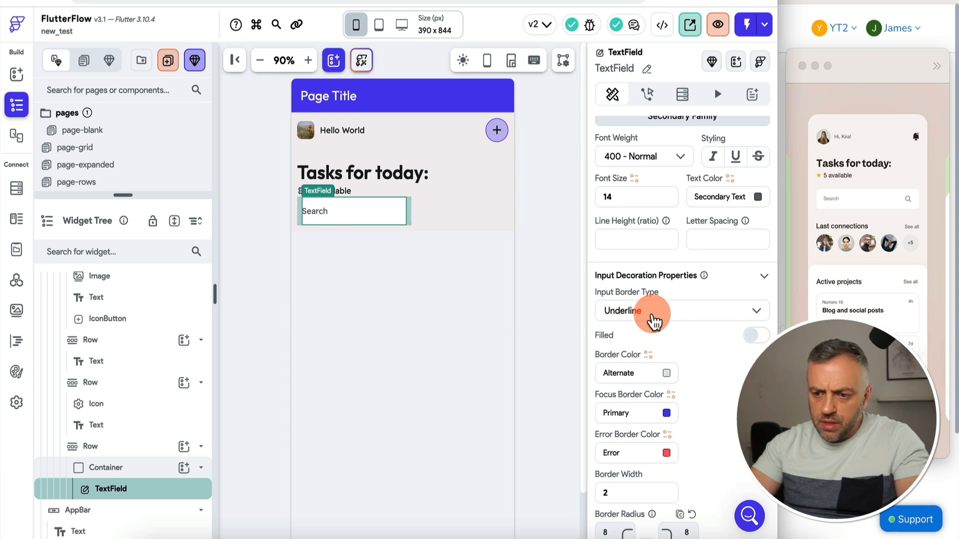
pyautogui.click(652, 312)
pyautogui.click(639, 378)
pyautogui.click(547, 220)
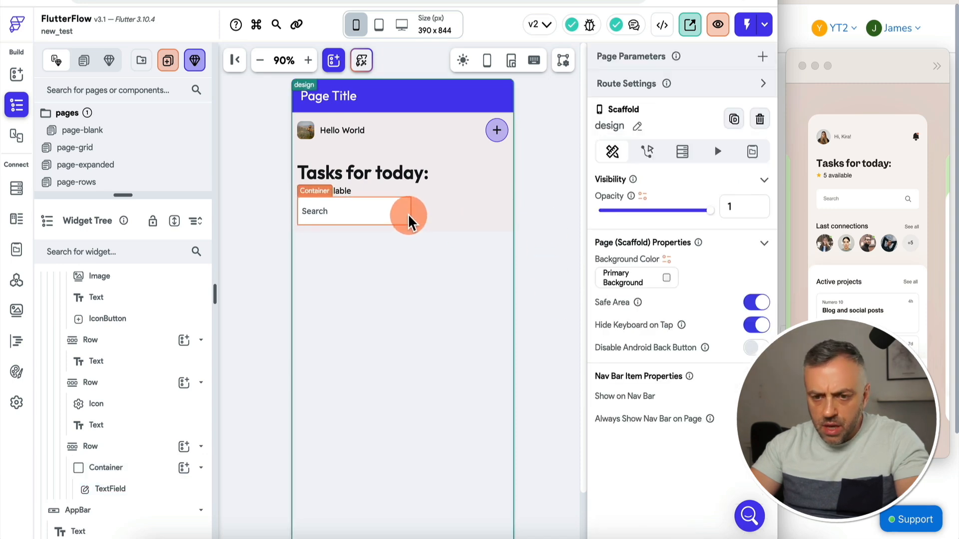
# Step: Set the search TextField's padding to 10 on all four sides
pyautogui.click(385, 219)
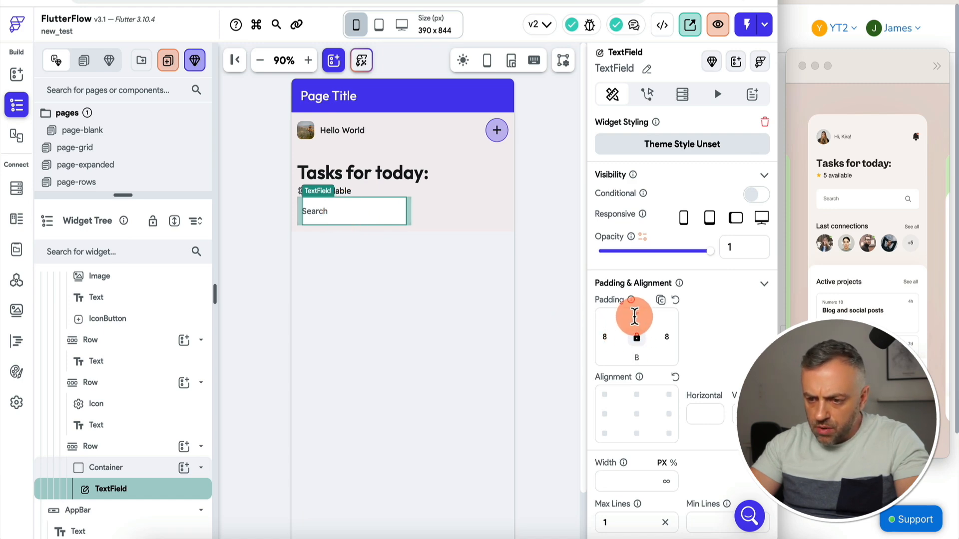
pyautogui.doubleClick(608, 337)
pyautogui.write('10')
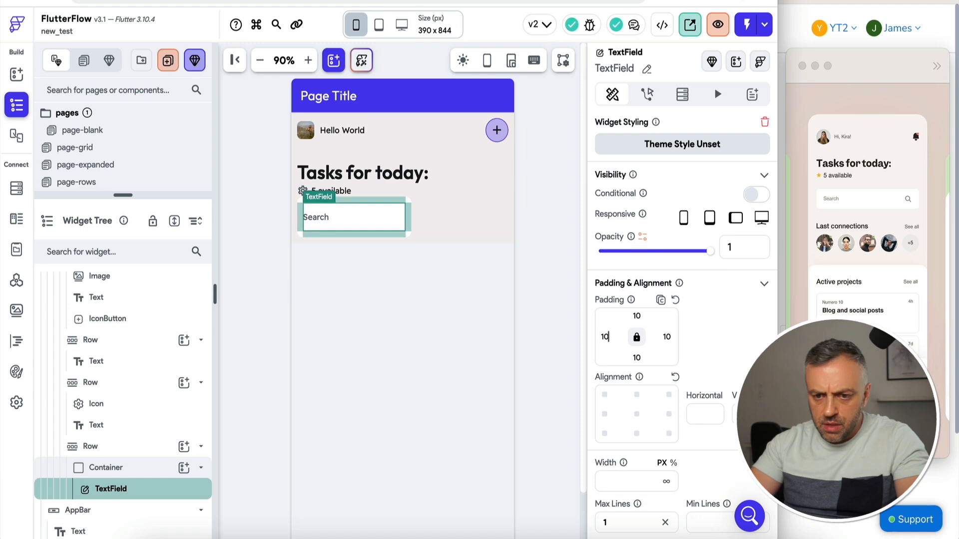
pyautogui.click(529, 249)
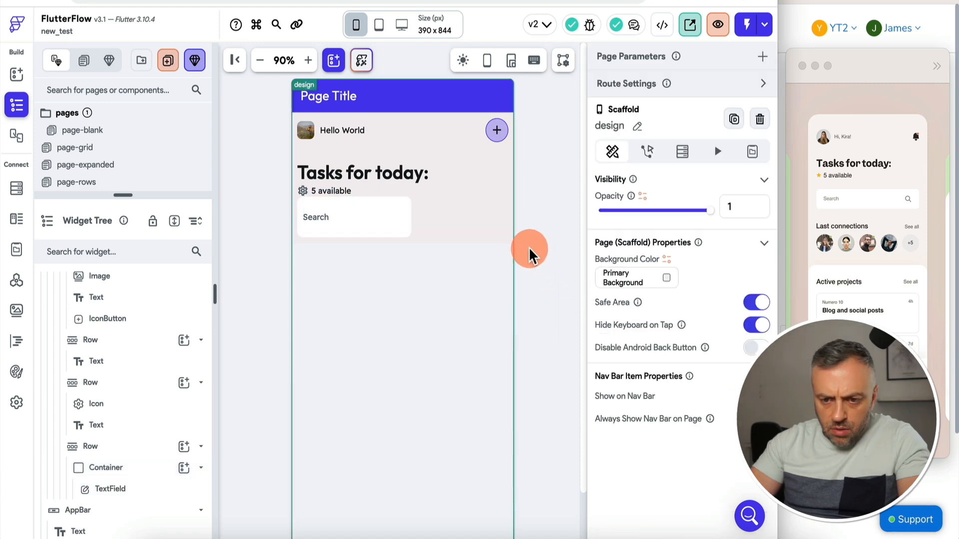
# Step: Set the white search container to 300 px wide and 50 px high, and increase the padding of the TextField inside it
pyautogui.click(408, 220)
pyautogui.click(149, 493)
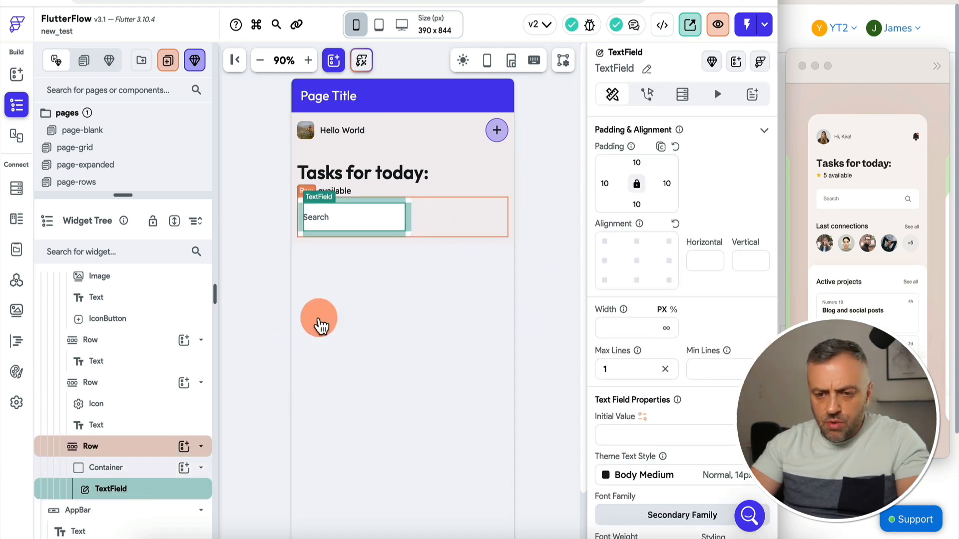
pyautogui.click(144, 469)
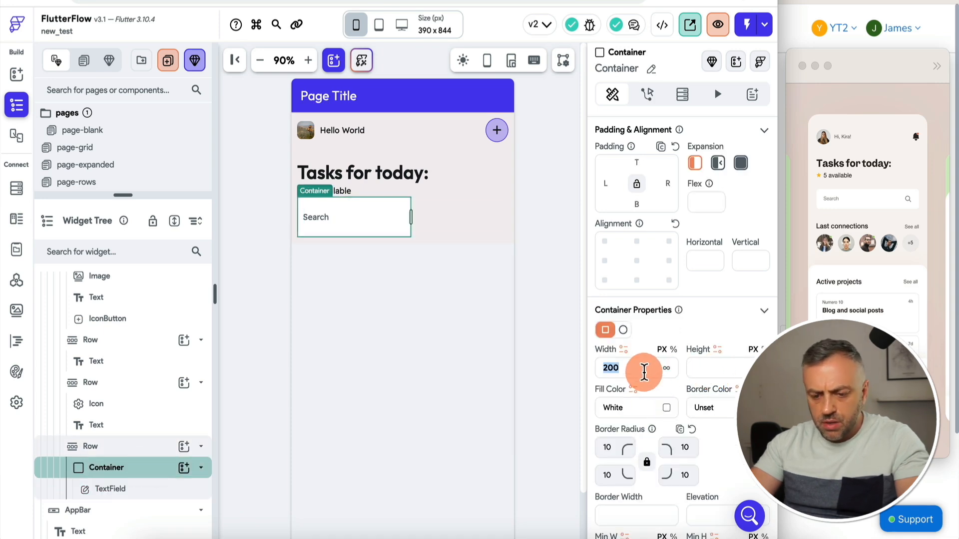
pyautogui.write('300')
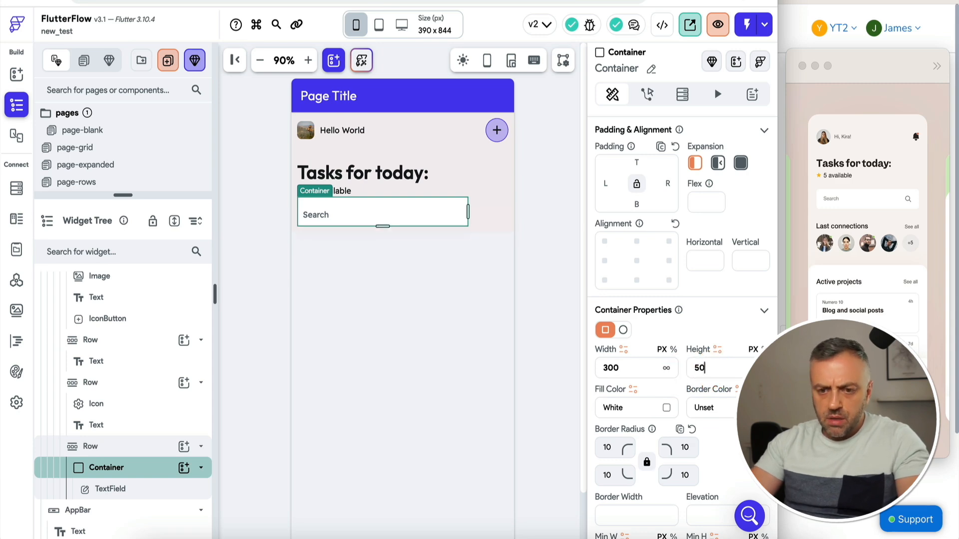
pyautogui.click(556, 227)
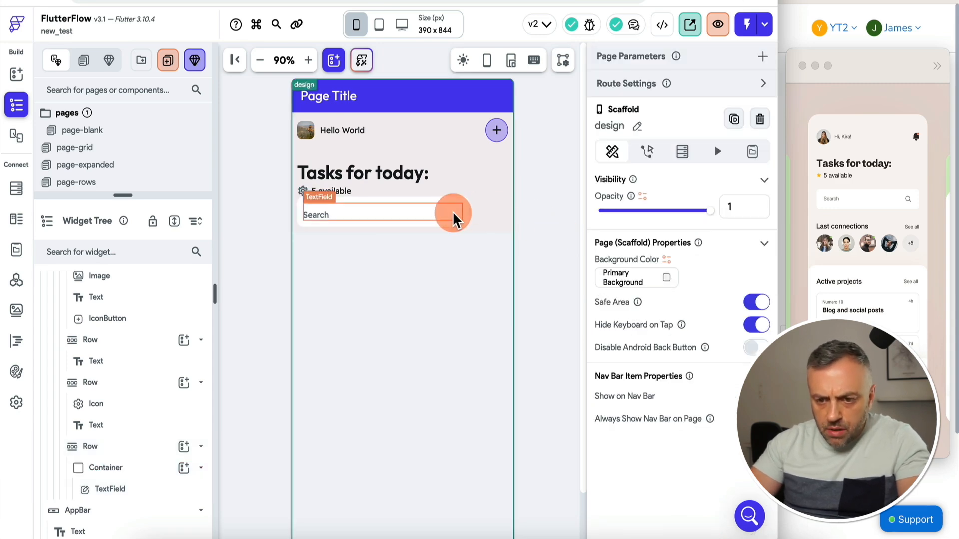
pyautogui.click(451, 211)
pyautogui.click(543, 242)
# Step: Set the top padding of the search row to 10 to separate it from the availability row
pyautogui.click(152, 466)
pyautogui.click(154, 445)
pyautogui.click(639, 265)
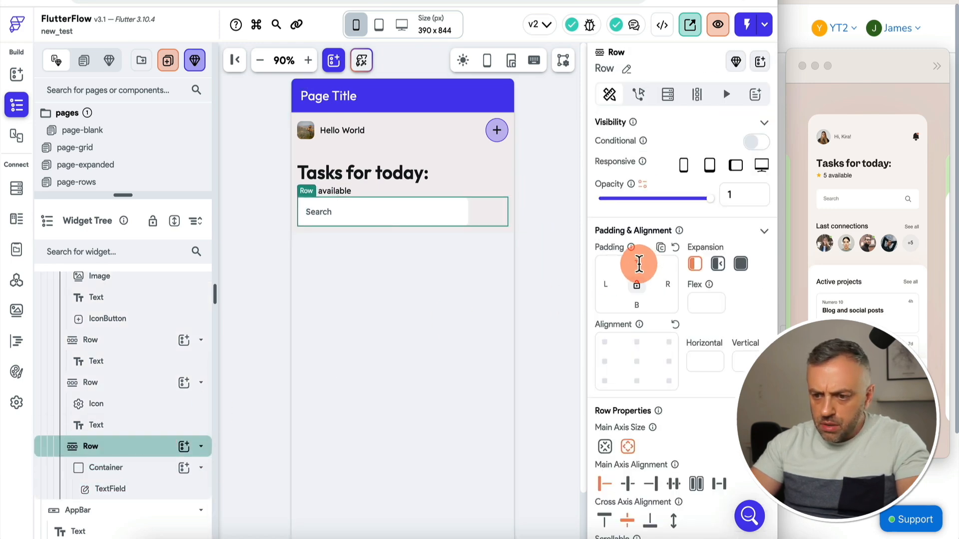
pyautogui.write('10')
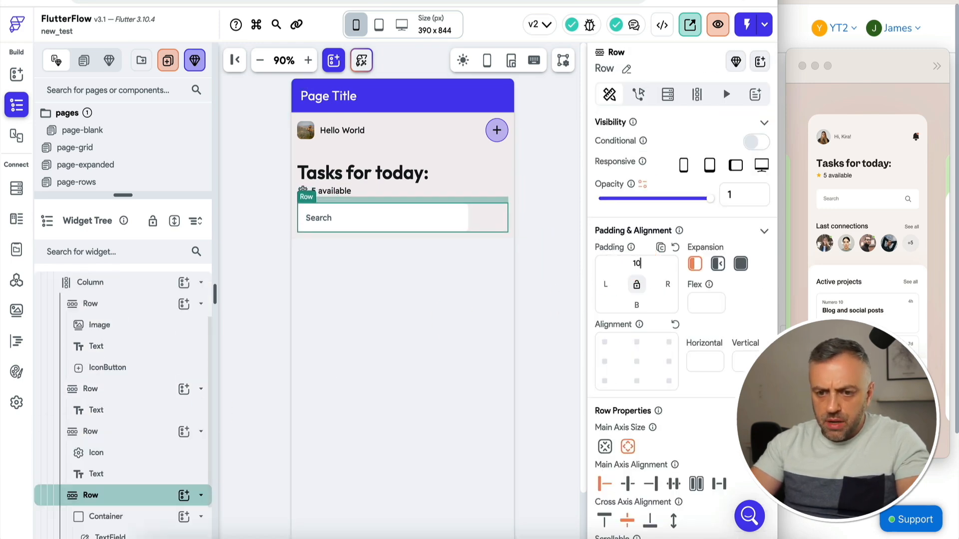
pyautogui.click(529, 265)
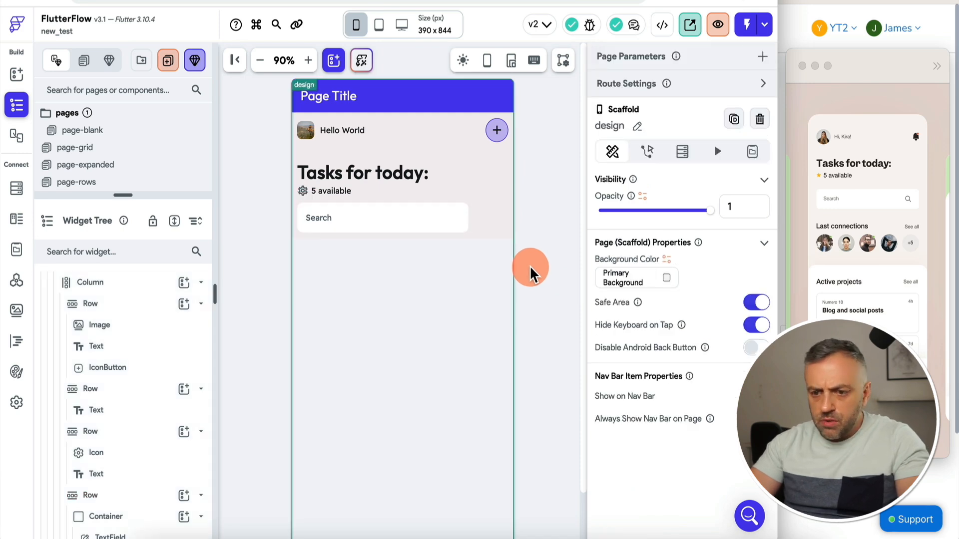
# Step: Find the Material Search icon in the icon library and set it as the TextField's trailing icon
pyautogui.click(466, 220)
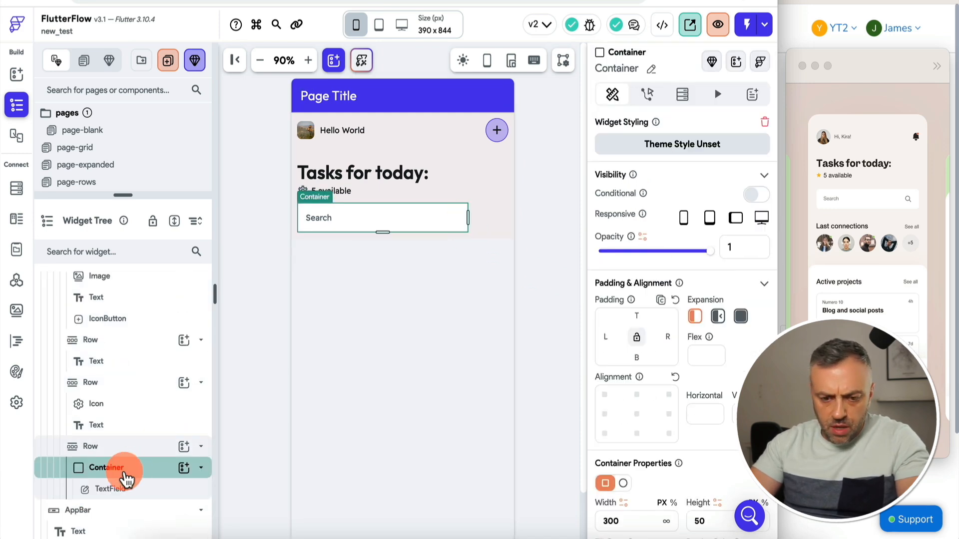
pyautogui.click(131, 488)
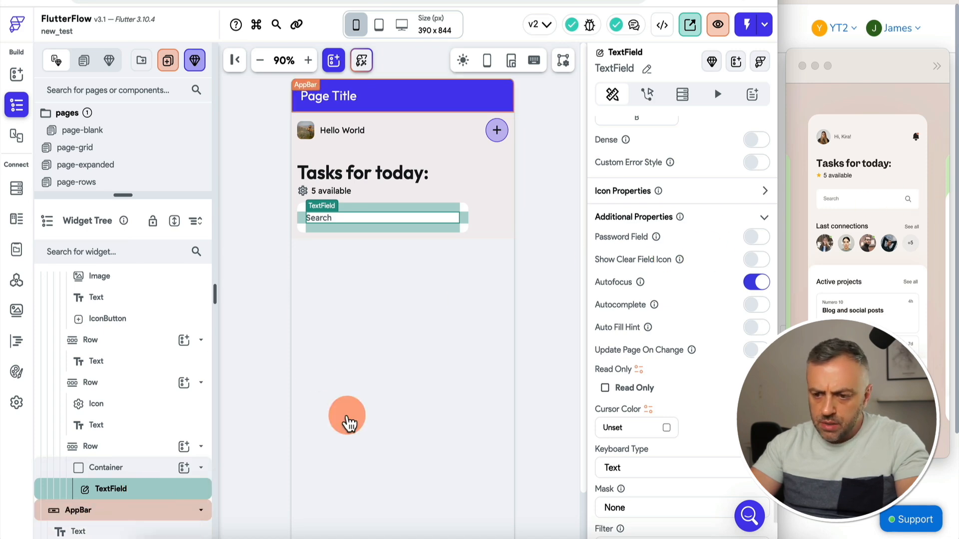
pyautogui.click(764, 193)
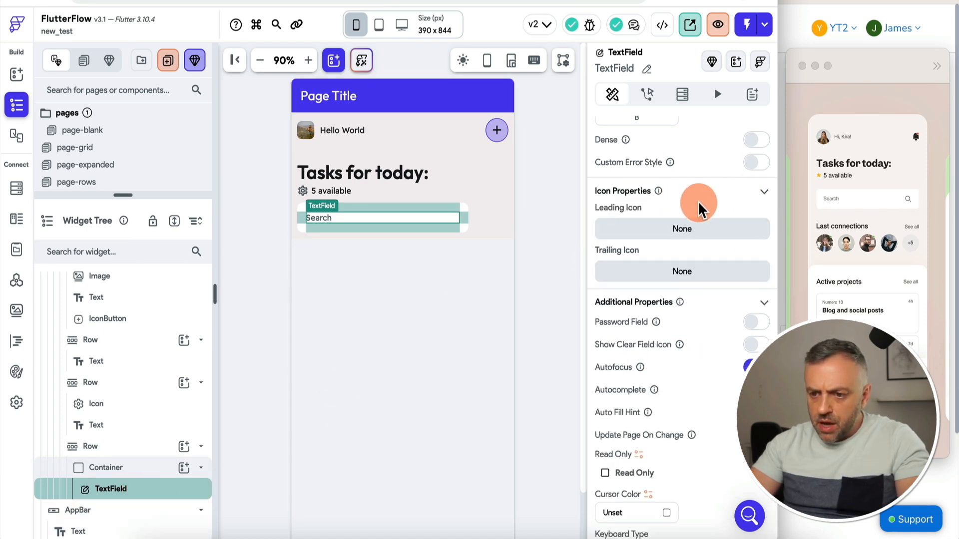
pyautogui.click(698, 273)
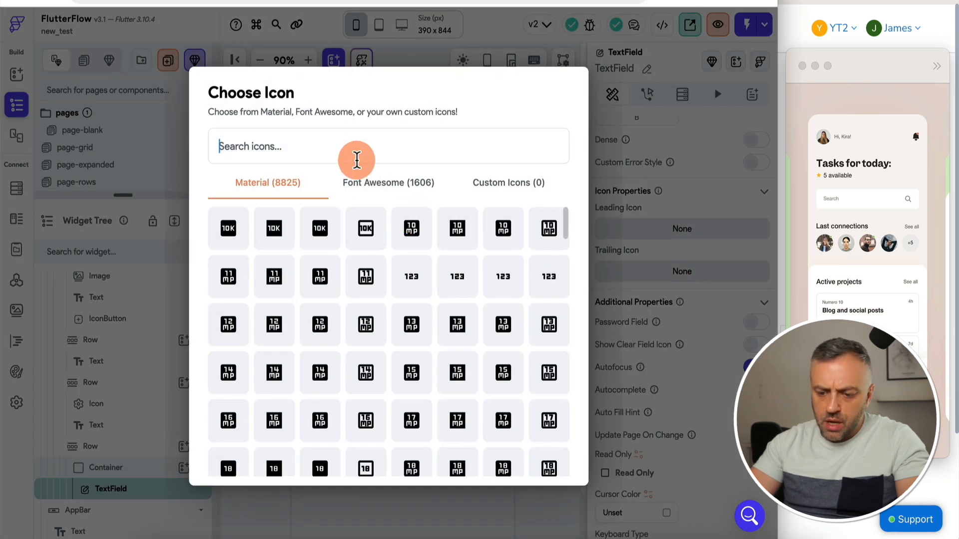
pyautogui.write('glass')
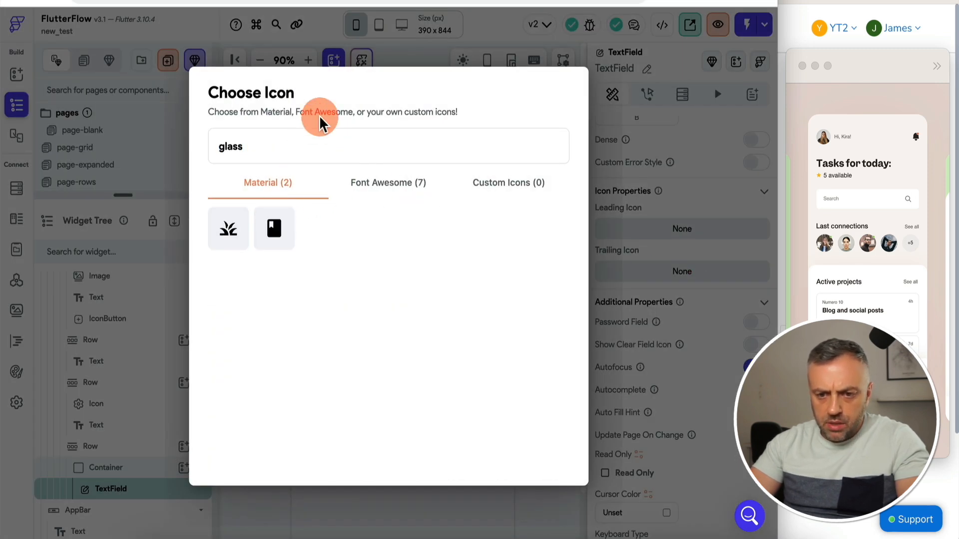
pyautogui.press('super+a')
pyautogui.write('mag')
pyautogui.write('search')
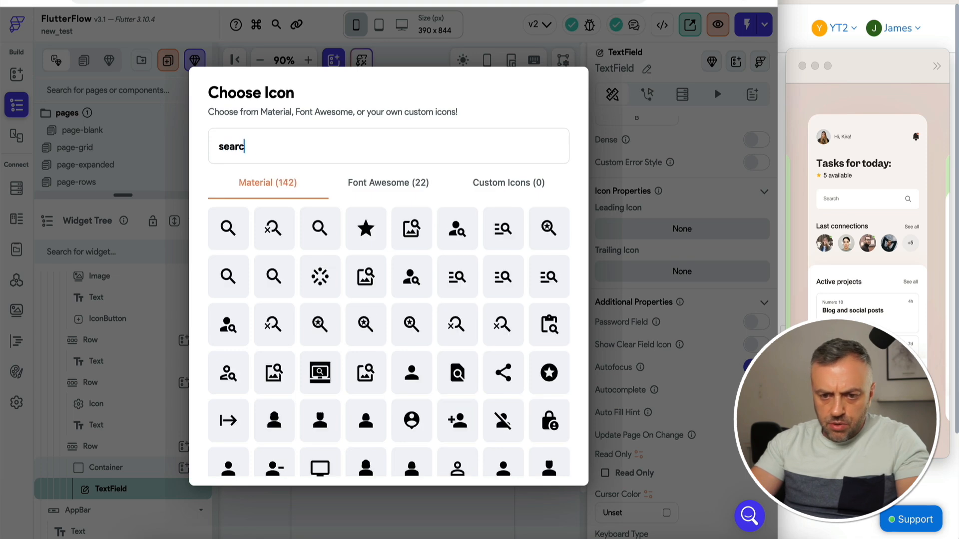
pyautogui.click(235, 238)
pyautogui.click(412, 230)
# Step: Set the size of the search TextField's trailing icon to 20
pyautogui.click(451, 218)
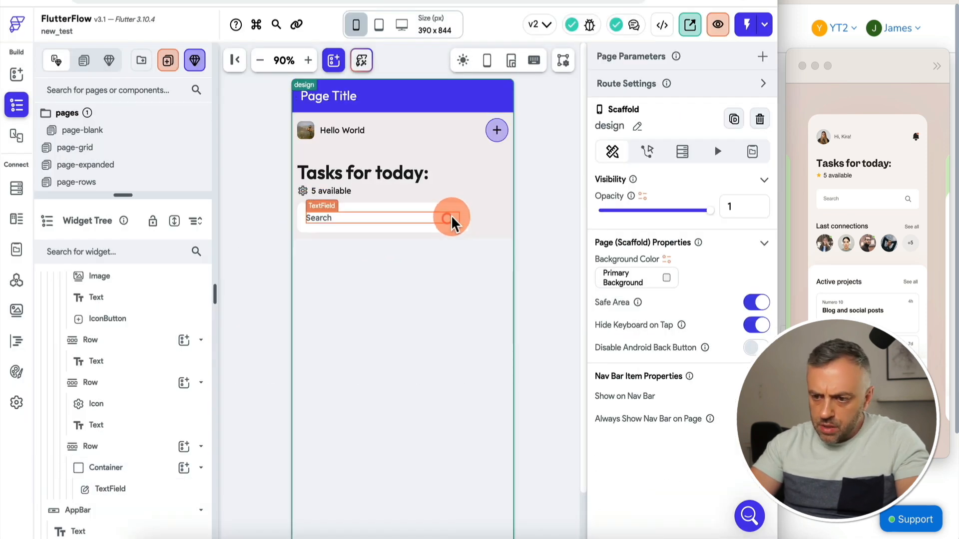
pyautogui.scroll(-8, 702, 273)
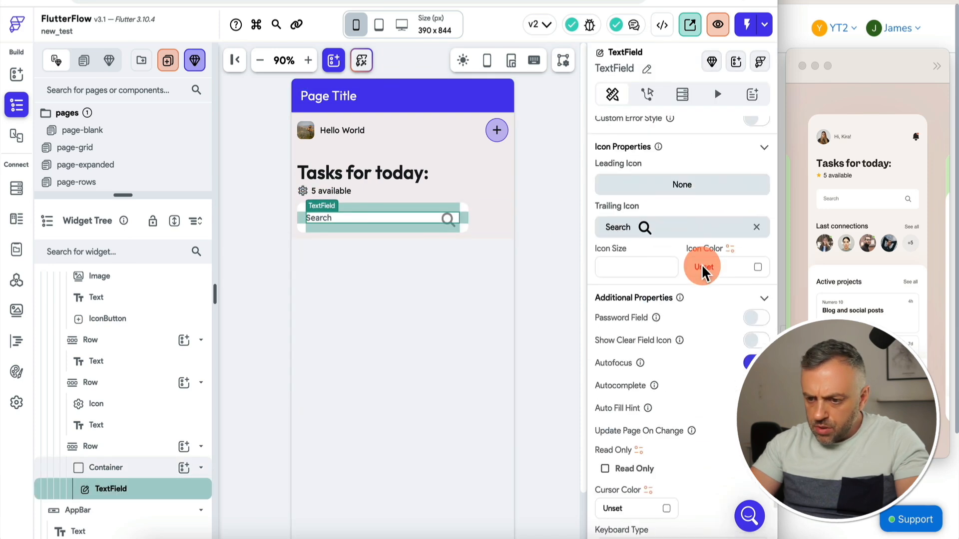
pyautogui.click(640, 245)
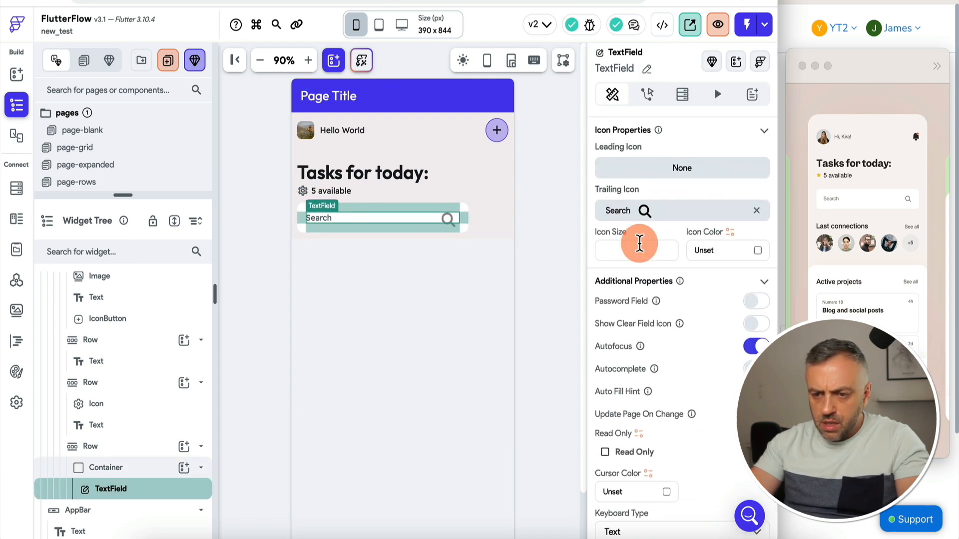
pyautogui.write('1')
pyautogui.write('6')
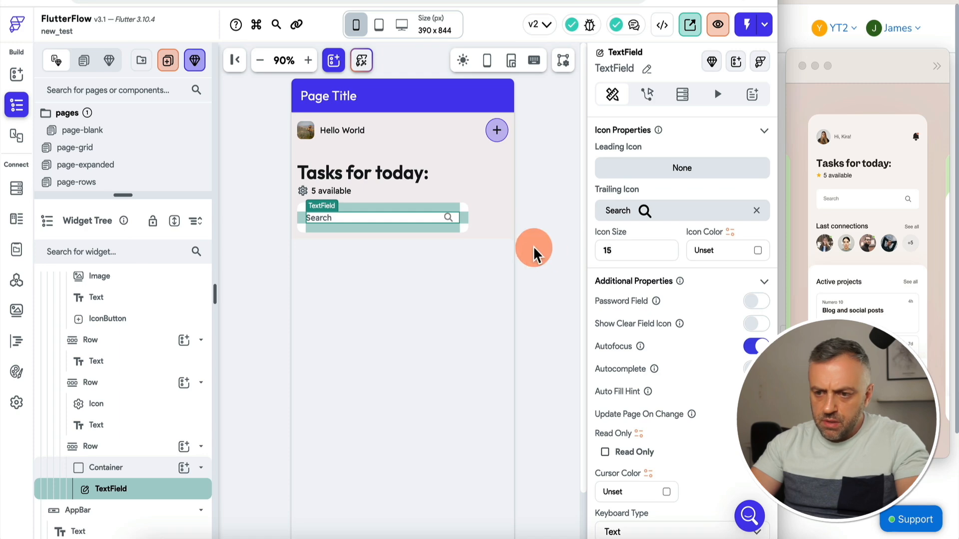
pyautogui.press('BackSpace')
pyautogui.press('BackSpace')
pyautogui.write('20')
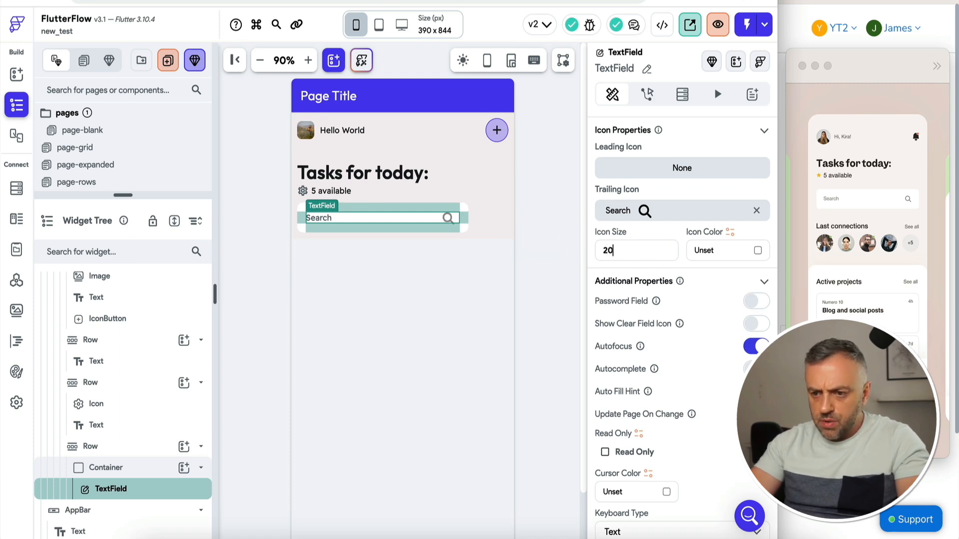
pyautogui.click(529, 225)
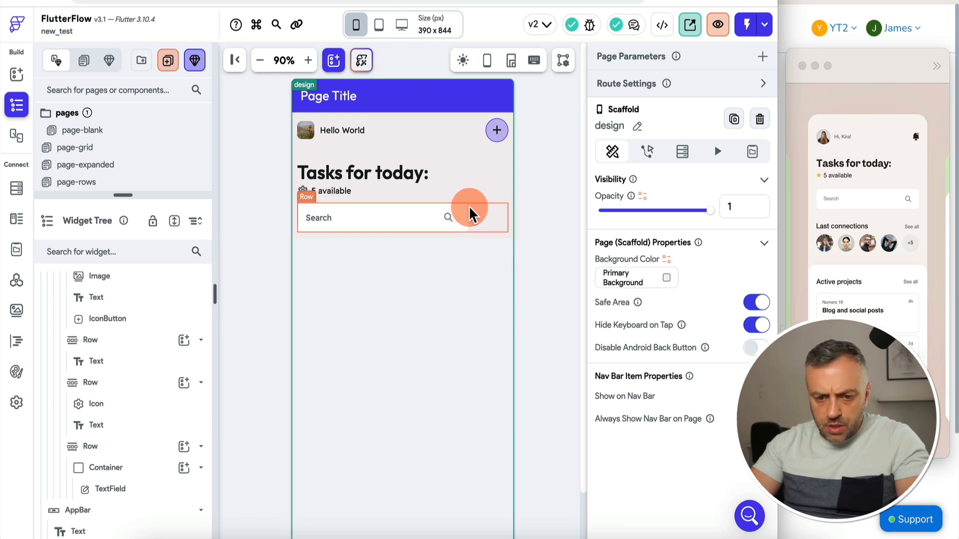
# Step: Change the search row's main axis alignment to distribute space equally on both sides of the search container
pyautogui.click(487, 205)
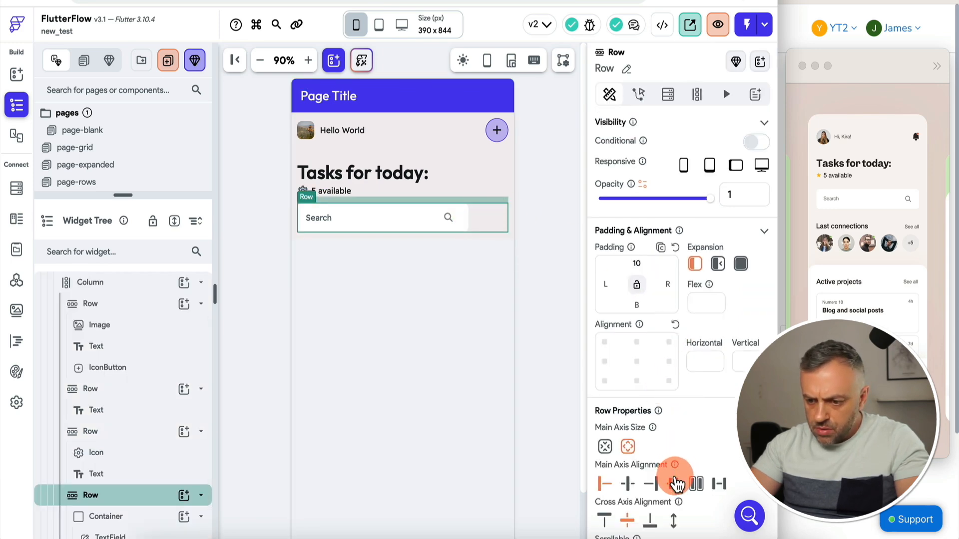
pyautogui.click(674, 484)
pyautogui.click(541, 218)
# Step: Set the white search container's width to 350 px
pyautogui.click(489, 208)
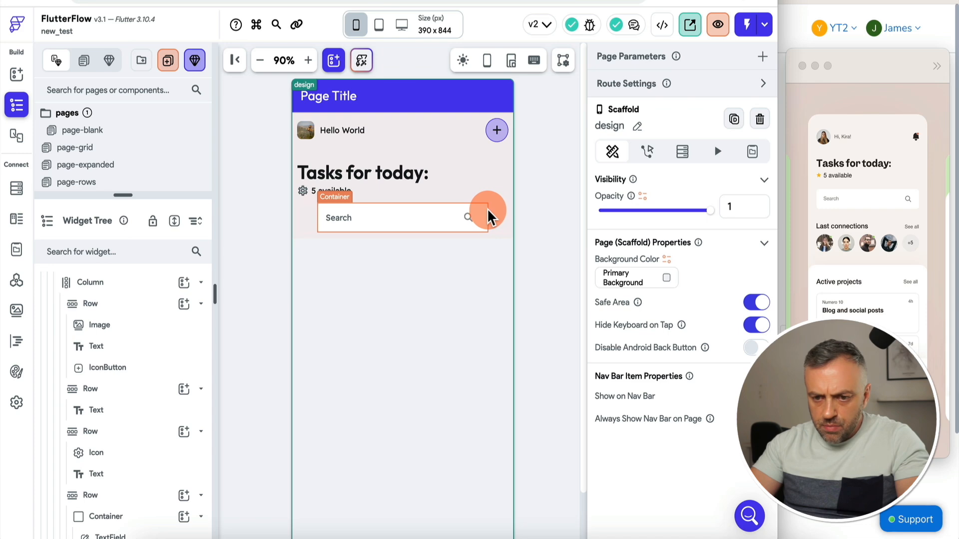
pyautogui.scroll(-4, 699, 414)
pyautogui.doubleClick(639, 386)
pyautogui.write('350')
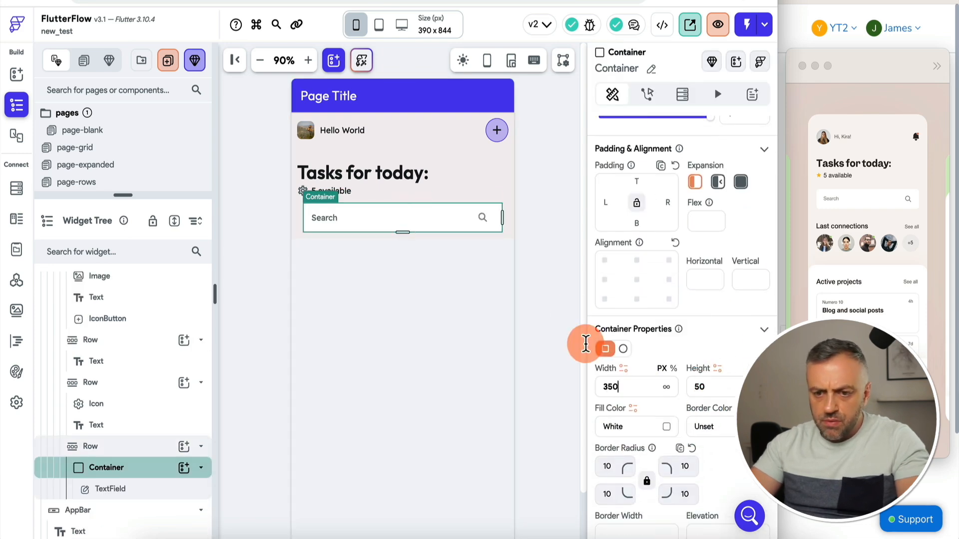
pyautogui.click(541, 233)
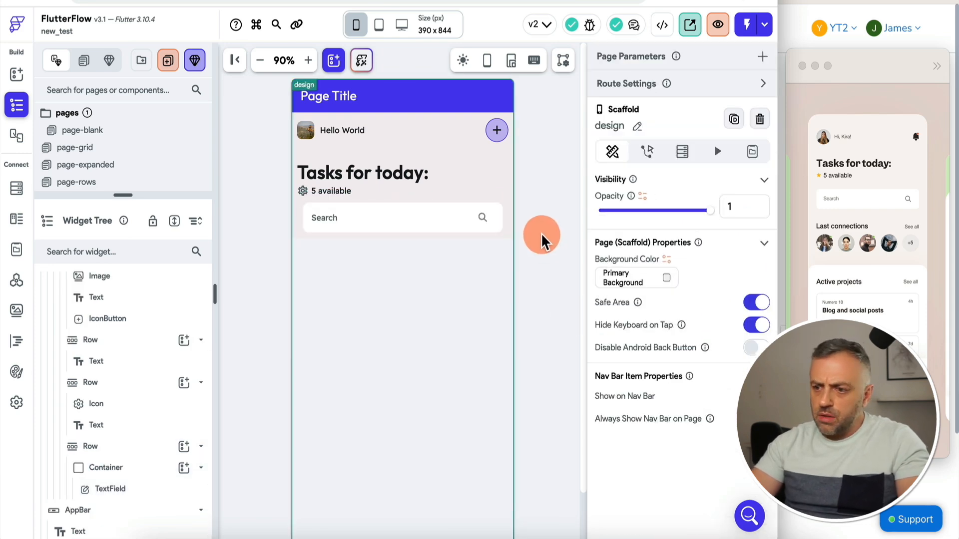
# Step: Set the search row's top padding to 20
pyautogui.click(184, 390)
pyautogui.click(140, 447)
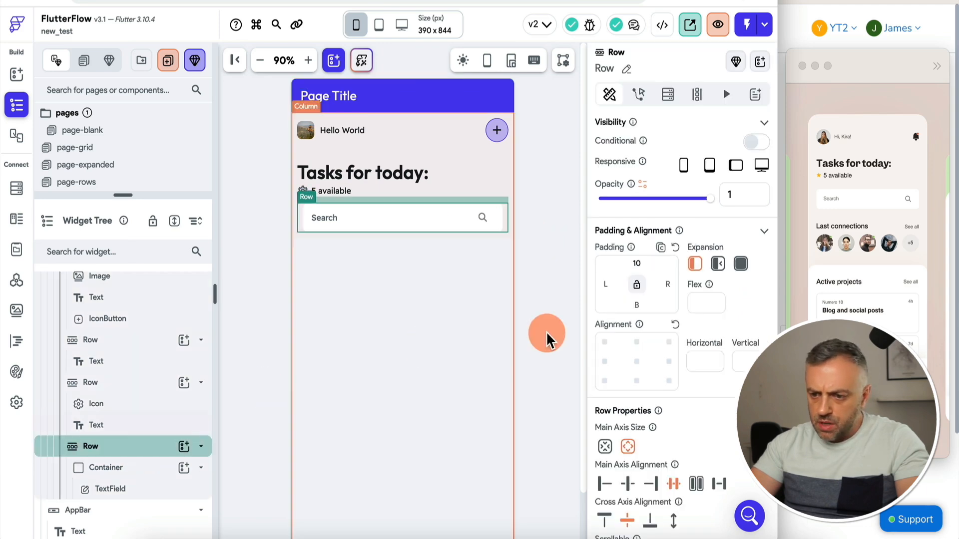
pyautogui.click(636, 264)
pyautogui.write('20')
pyautogui.click(556, 272)
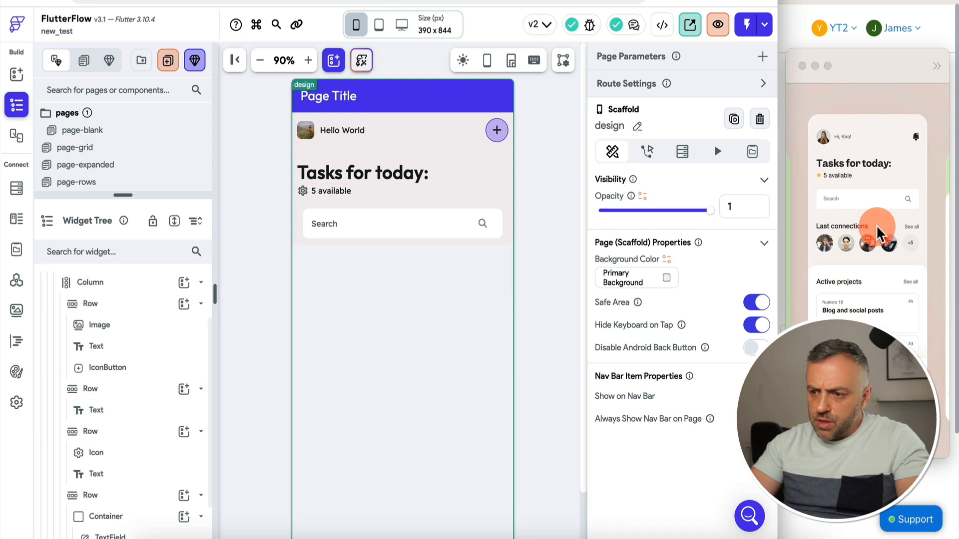
# Step: Add a new Row to the header Column below the search row and set its top padding to 20
pyautogui.scroll(3, 153, 380)
pyautogui.click(147, 346)
pyautogui.click(184, 346)
pyautogui.write('row')
pyautogui.click(253, 325)
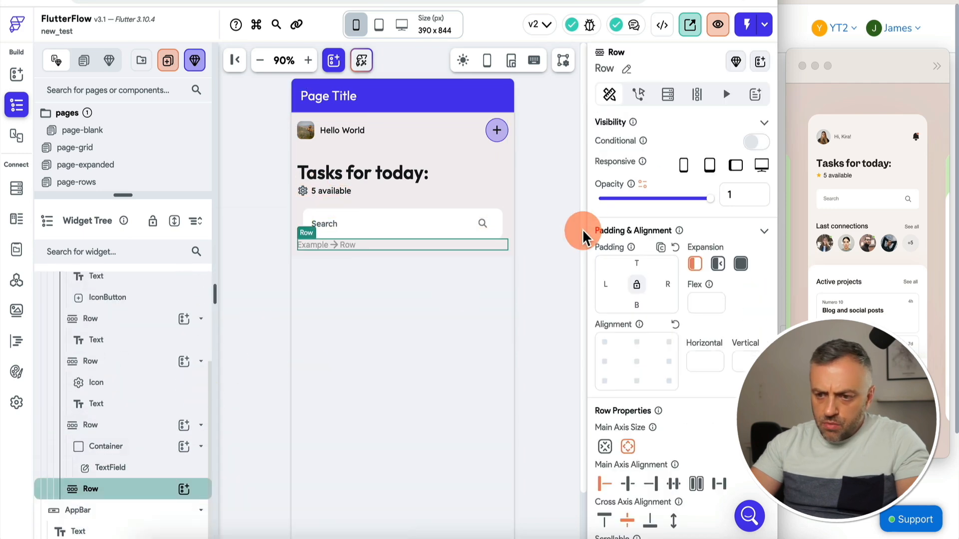
pyautogui.click(638, 264)
pyautogui.write('20')
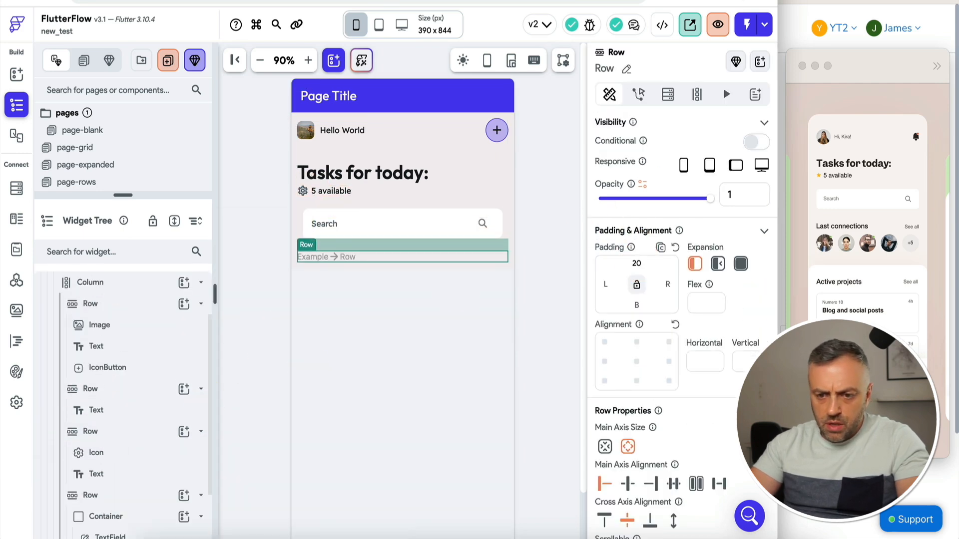
# Step: Insert a Text widget into the new row with the text "Last connections"
pyautogui.click(183, 490)
pyautogui.click(246, 332)
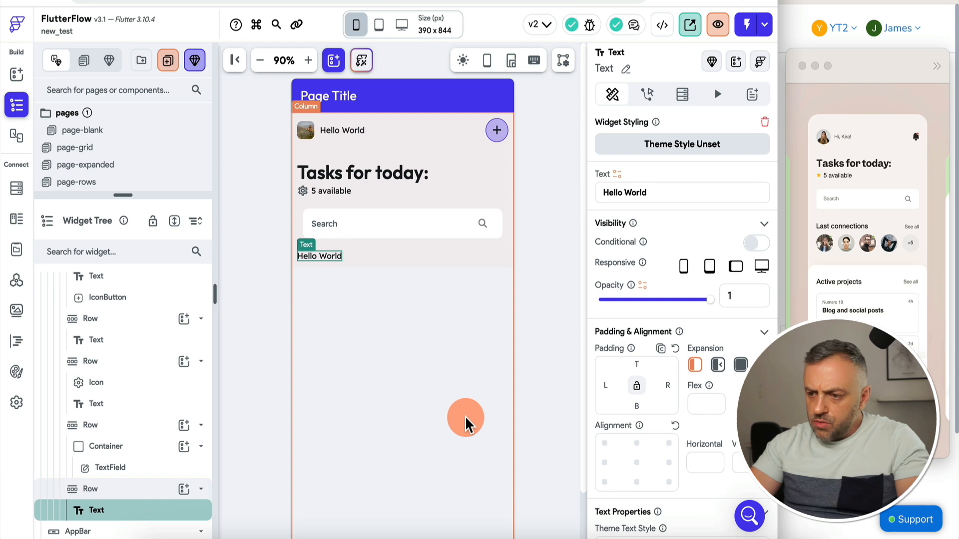
pyautogui.tripleClick(658, 192)
pyautogui.write('Last connections')
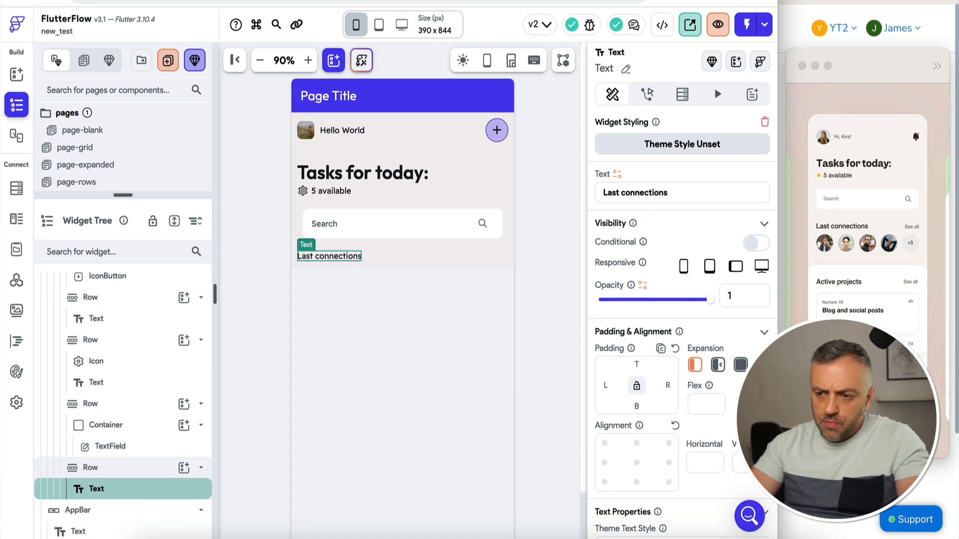
# Step: Try the Label Large style on the "Last connections" text, replace it with a heavier title style and adjust the font size
pyautogui.scroll(-5, 673, 370)
pyautogui.click(712, 304)
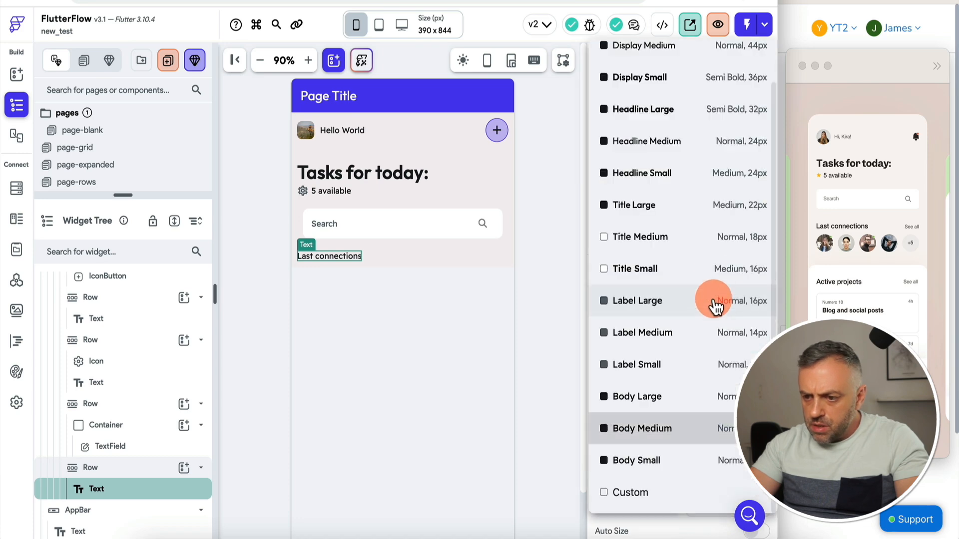
pyautogui.click(717, 312)
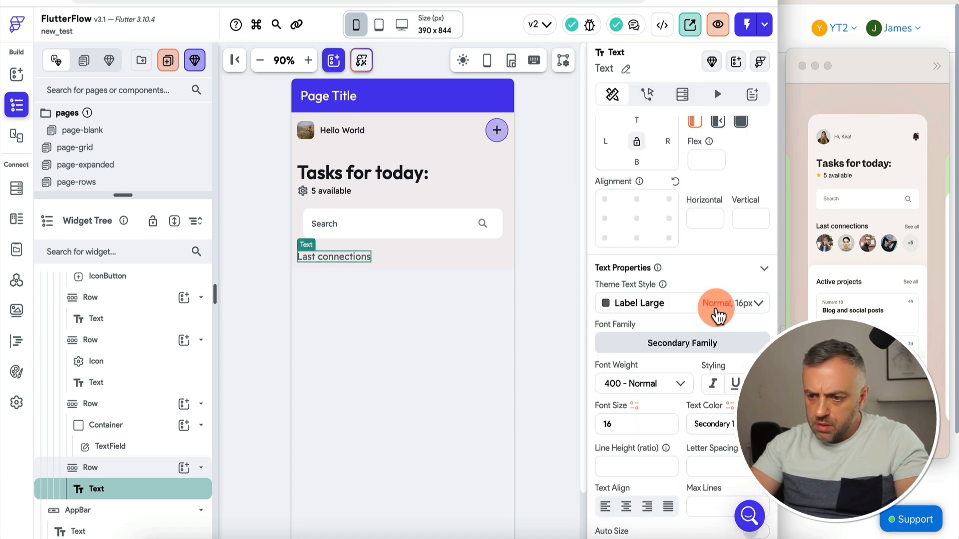
pyautogui.click(717, 311)
pyautogui.click(730, 222)
pyautogui.click(632, 424)
pyautogui.click(525, 296)
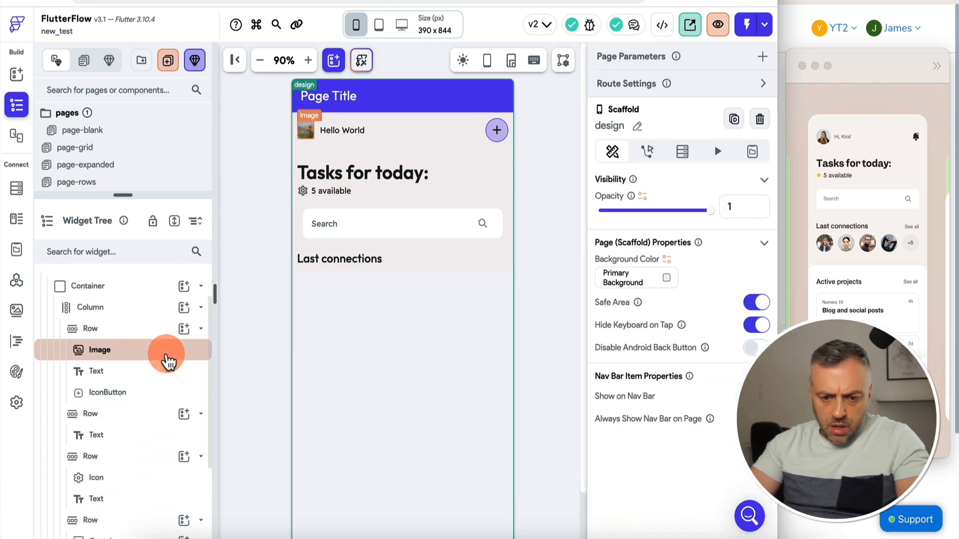
# Step: Duplicate the "Last connections" row and delete the text from the copy, leaving an empty row
pyautogui.click(125, 468)
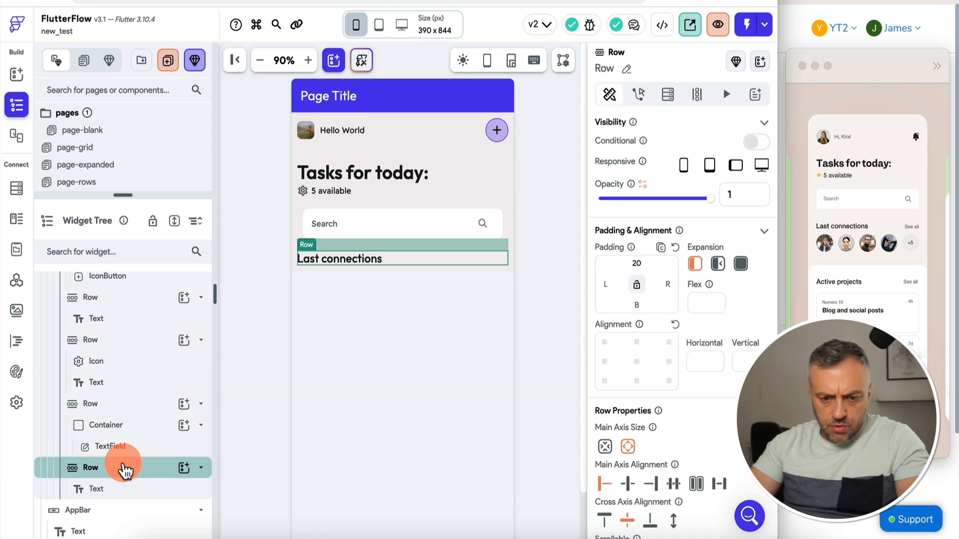
pyautogui.rightClick(123, 466)
pyautogui.click(164, 275)
pyautogui.click(123, 490)
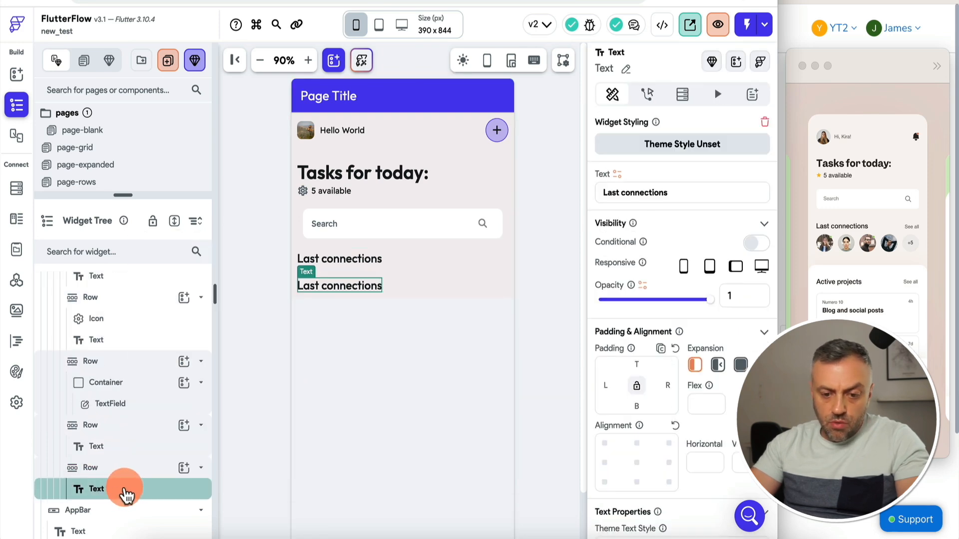
pyautogui.press('Delete')
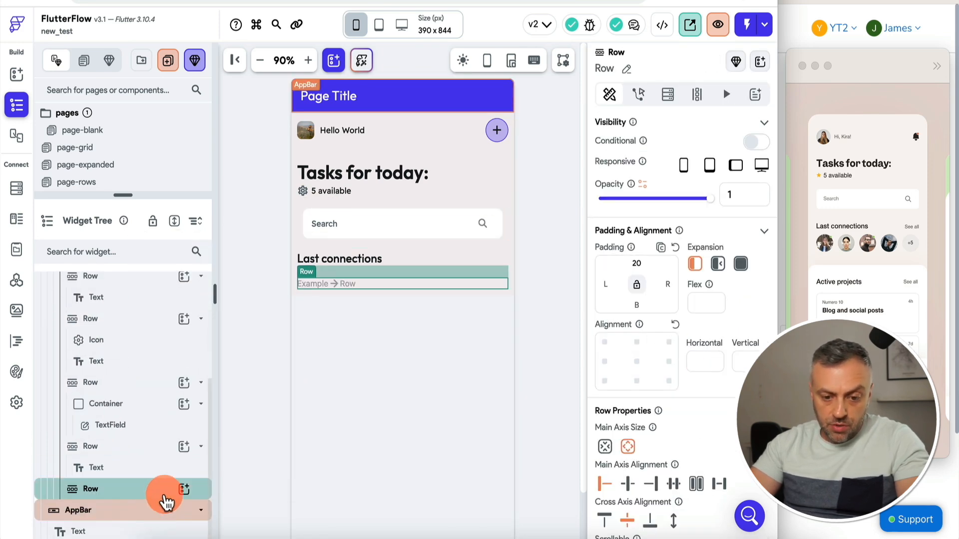
# Step: Insert an Image widget into the empty row below "Last connections"
pyautogui.click(185, 490)
pyautogui.write('ima')
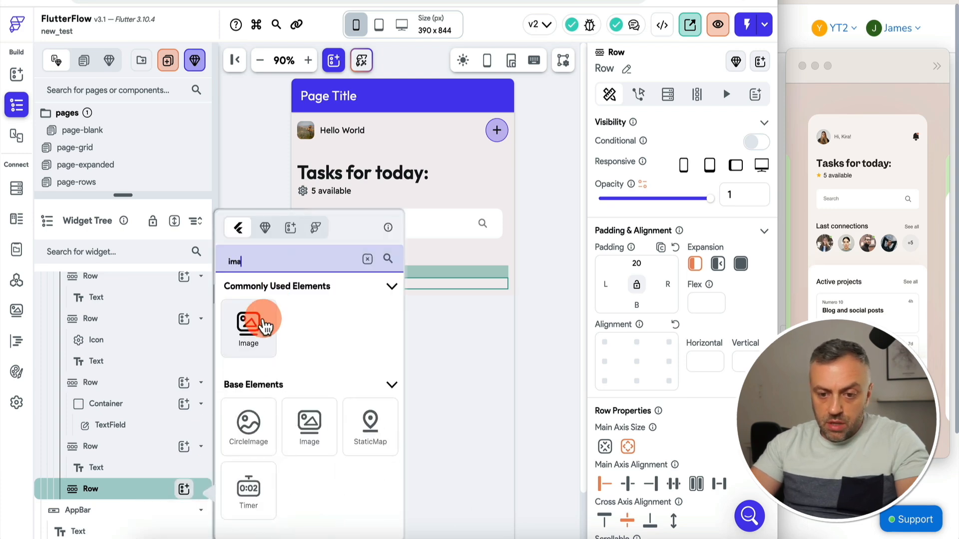
pyautogui.click(263, 343)
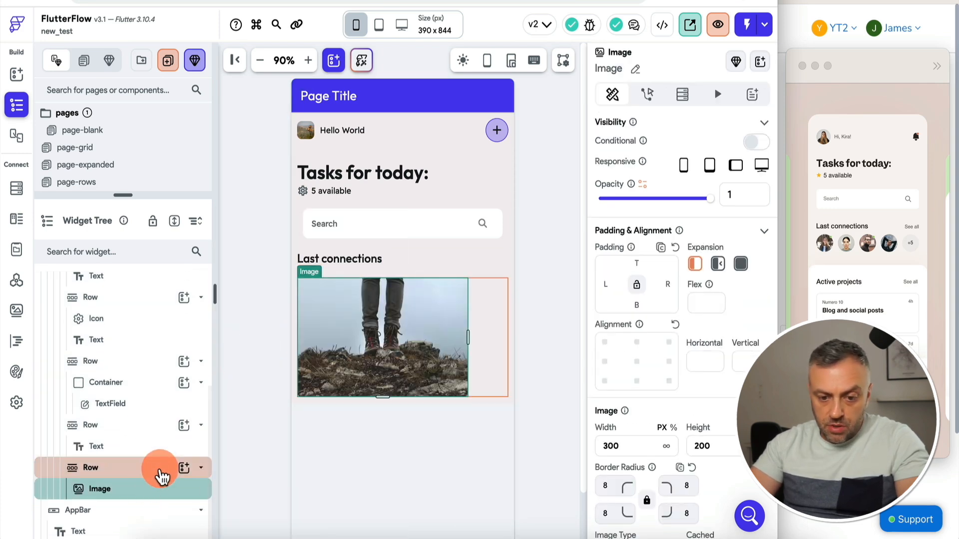
pyautogui.click(183, 467)
pyautogui.write('i')
pyautogui.click(693, 314)
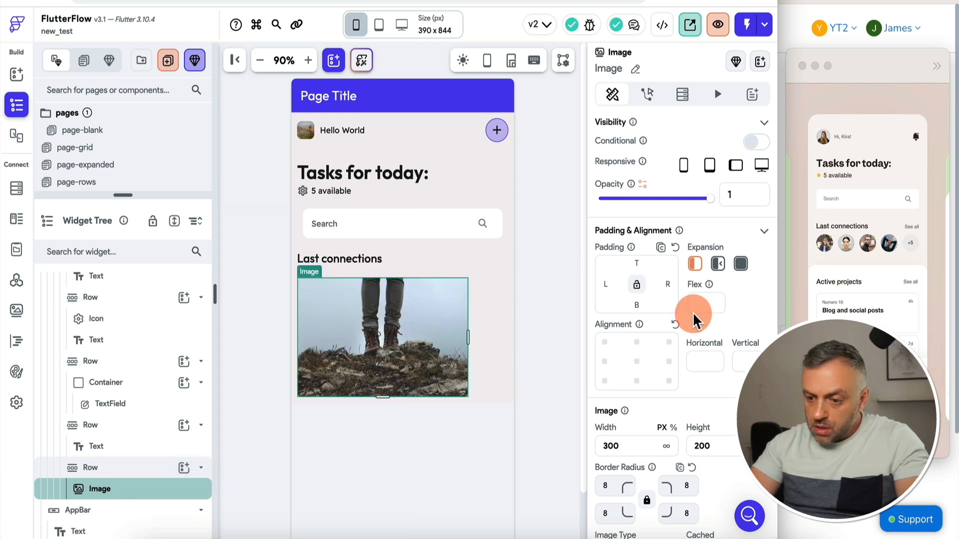
# Step: Set the new image's width and height to 20 px
pyautogui.scroll(-2, 693, 314)
pyautogui.scroll(-1, 693, 312)
pyautogui.doubleClick(639, 309)
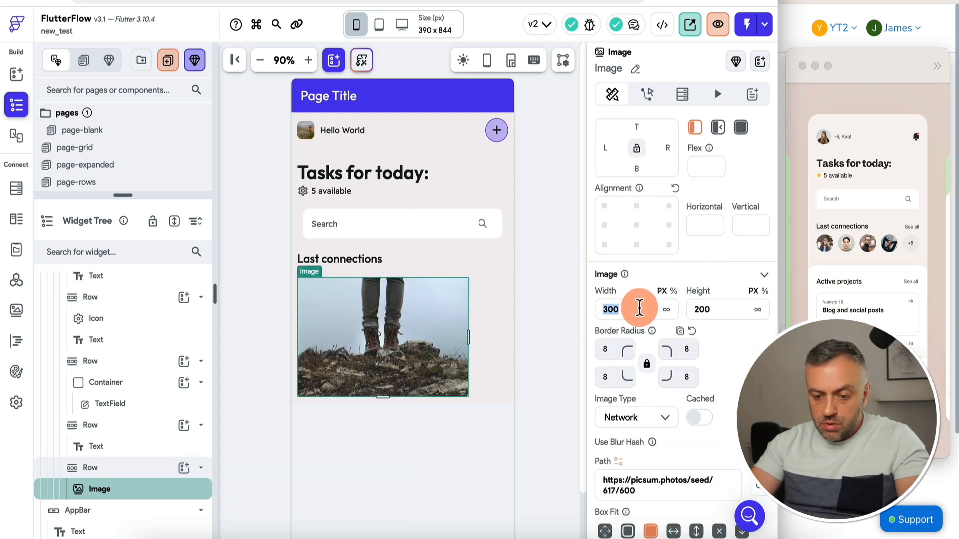
pyautogui.write('20')
pyautogui.doubleClick(723, 311)
pyautogui.write('20')
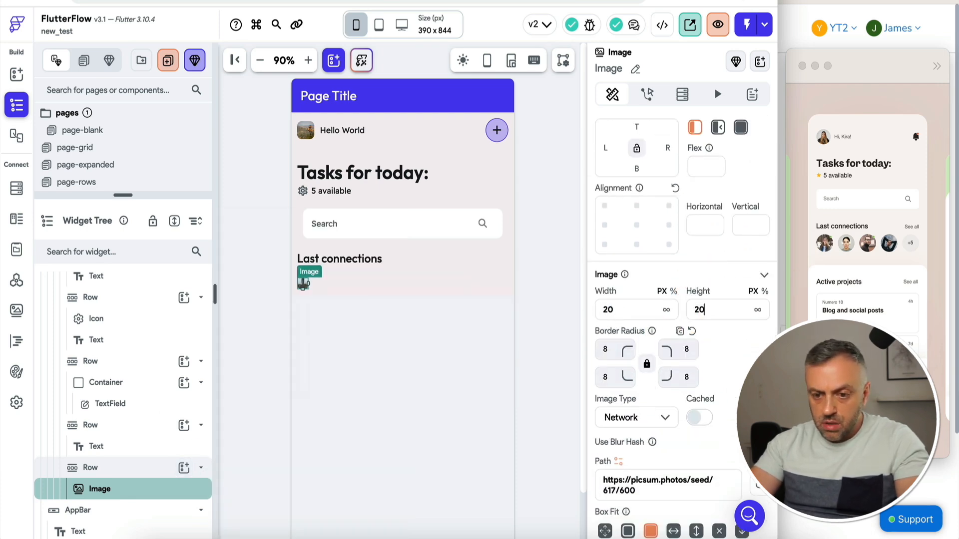
# Step: Enlarge the connection image to 50 px wide and 50 px high
pyautogui.doubleClick(644, 309)
pyautogui.write('50')
pyautogui.doubleClick(725, 310)
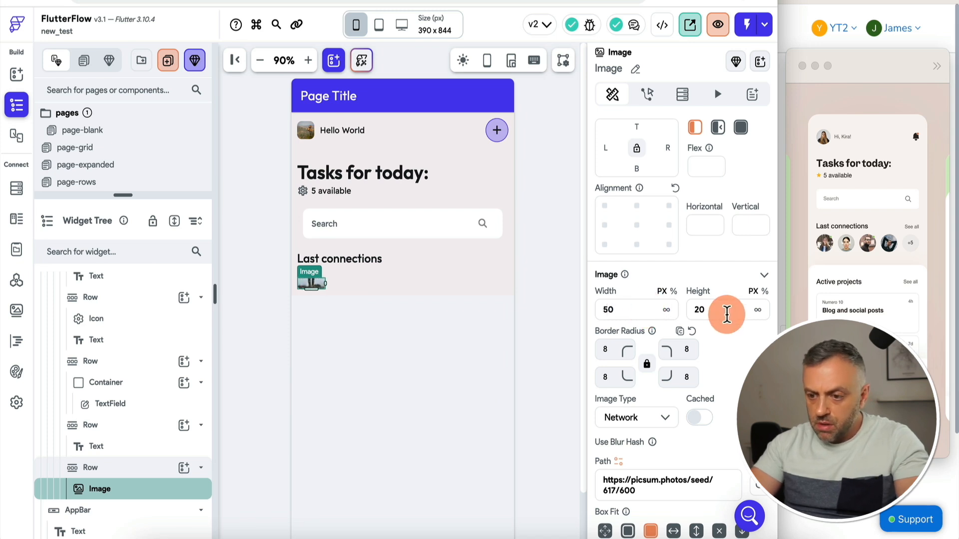
pyautogui.write('50')
# Step: Set the connection image's border radius to 20 on all corners and duplicate the image within its row
pyautogui.scroll(-1, 641, 355)
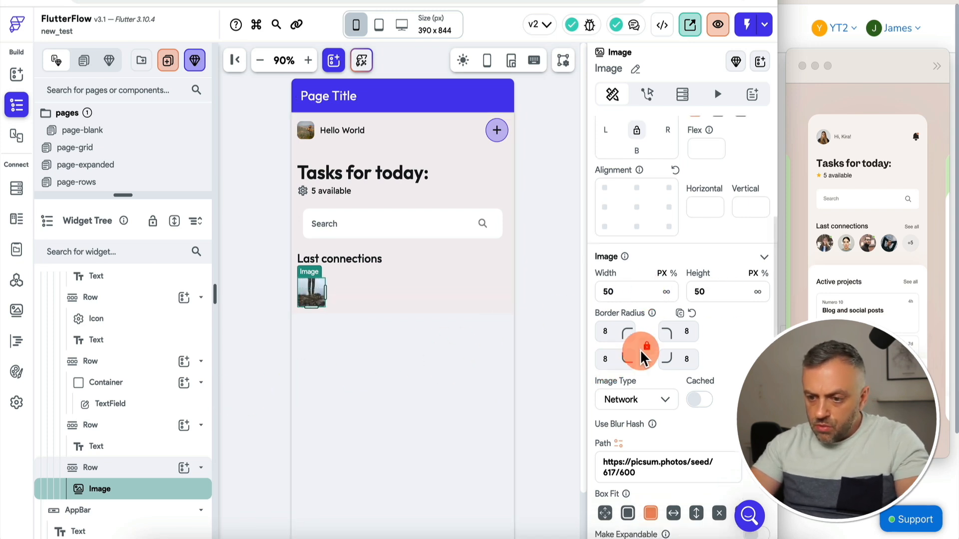
pyautogui.click(316, 293)
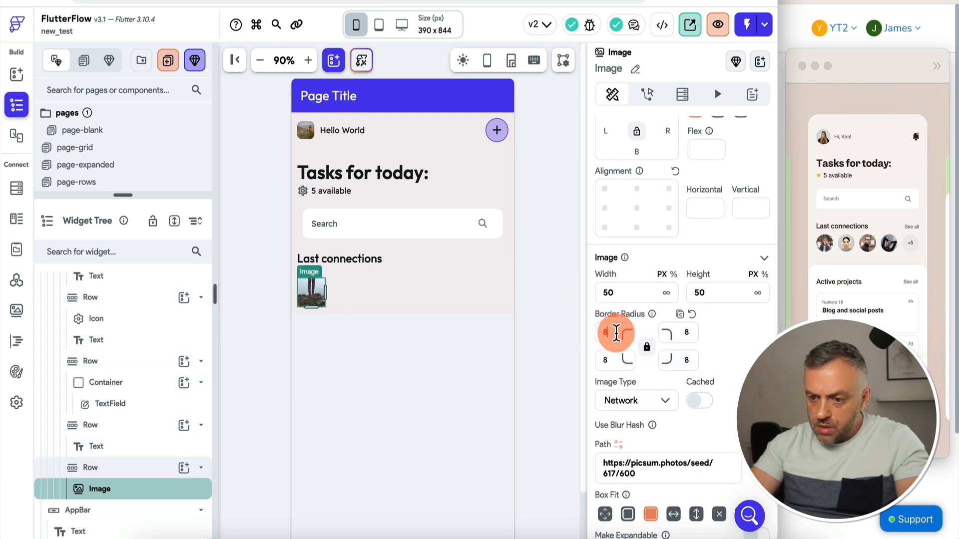
pyautogui.click(420, 302)
pyautogui.click(312, 301)
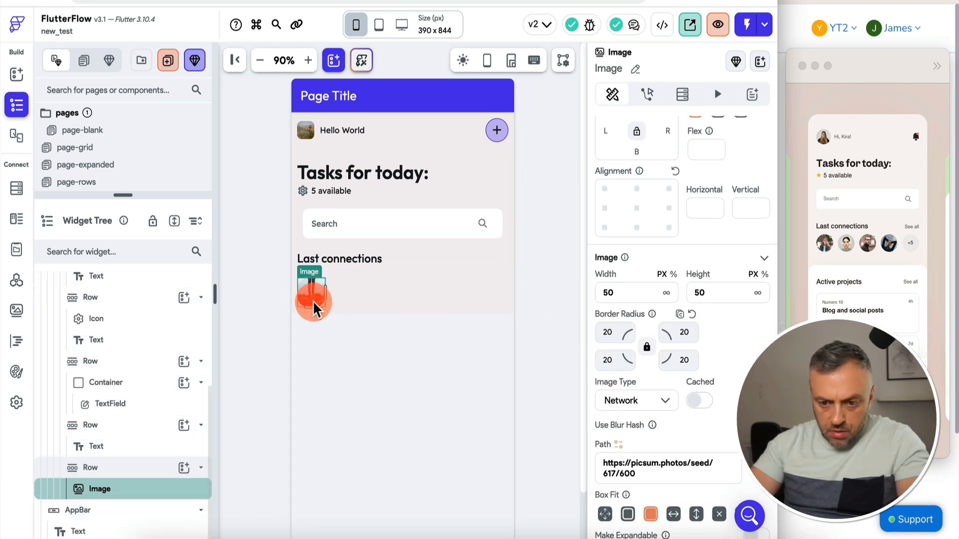
pyautogui.rightClick(149, 501)
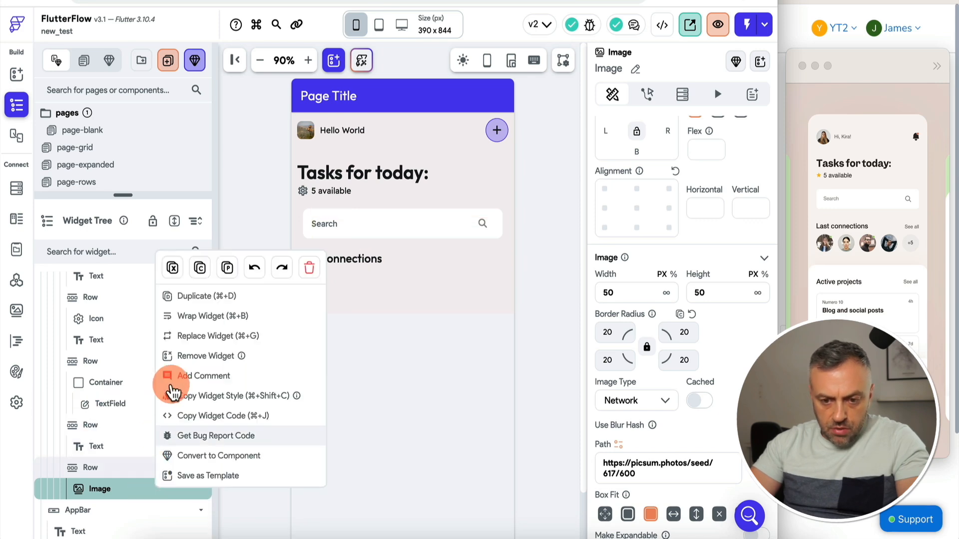
pyautogui.click(195, 293)
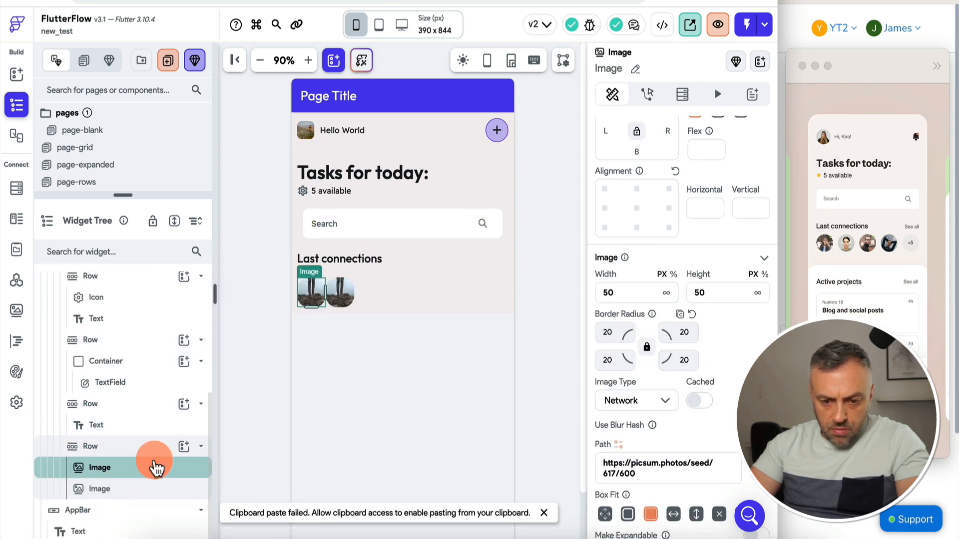
# Step: Set the first connection image's right padding to 15 to space it from its duplicate
pyautogui.scroll(3, 655, 158)
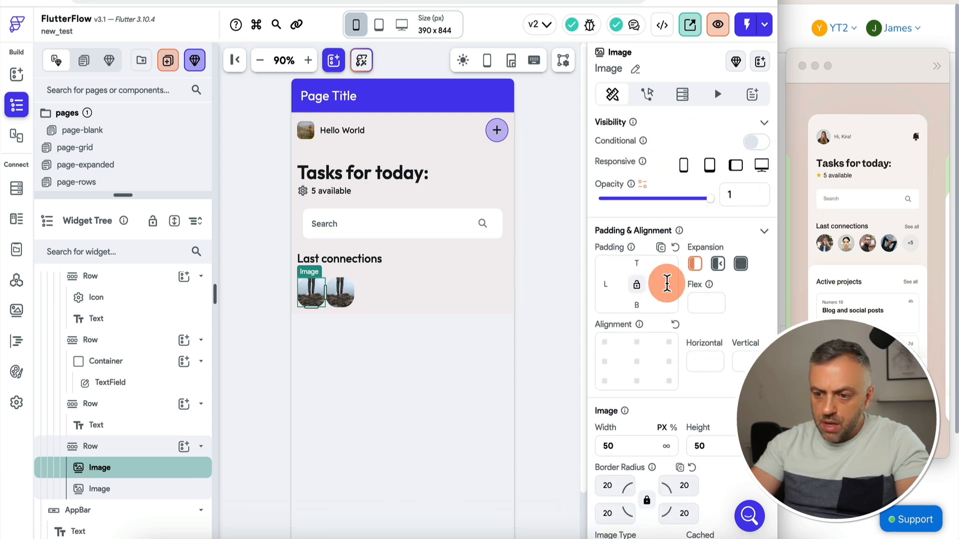
pyautogui.click(667, 283)
pyautogui.write('20')
pyautogui.click(672, 284)
pyautogui.write('15')
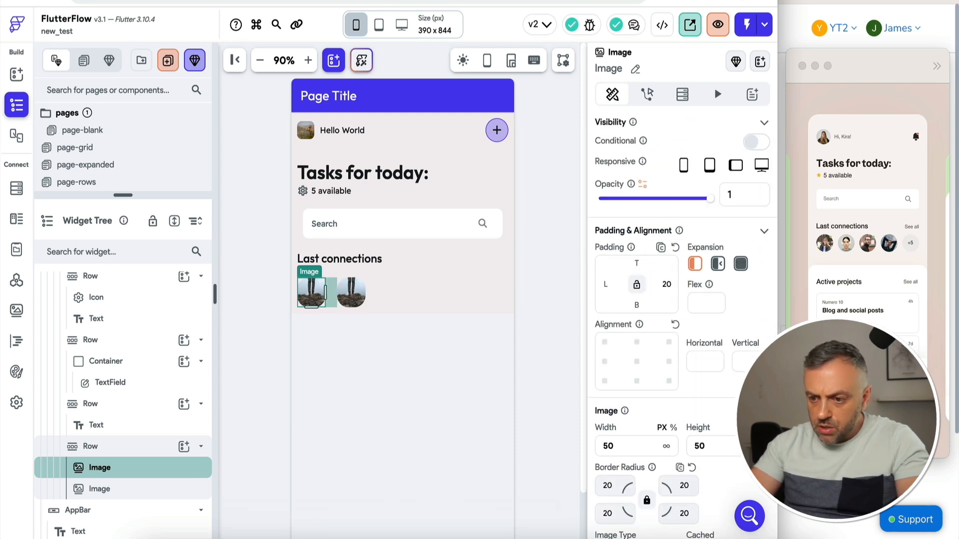
# Step: Duplicate the padded connection image three times within its row to make five avatars, and select the last one
pyautogui.click(142, 471)
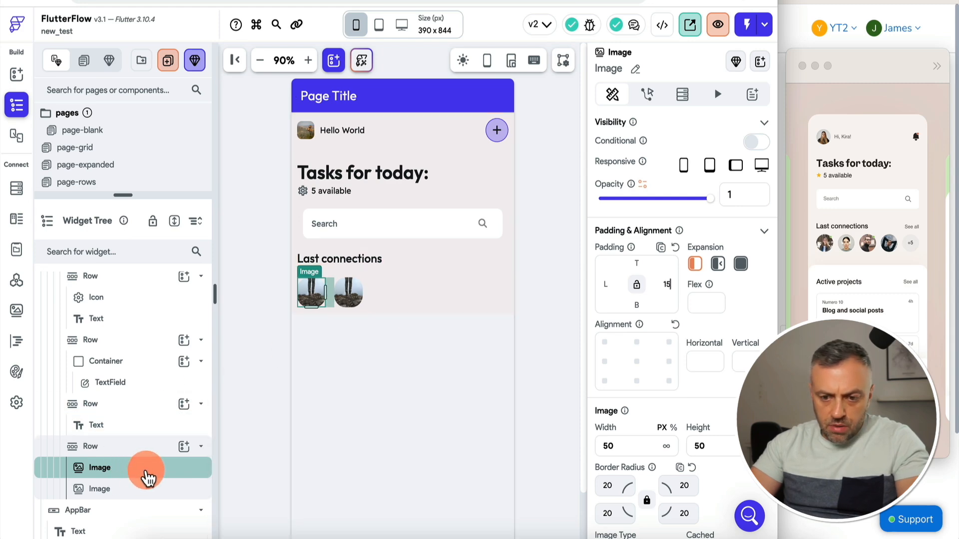
pyautogui.rightClick(147, 477)
pyautogui.click(190, 278)
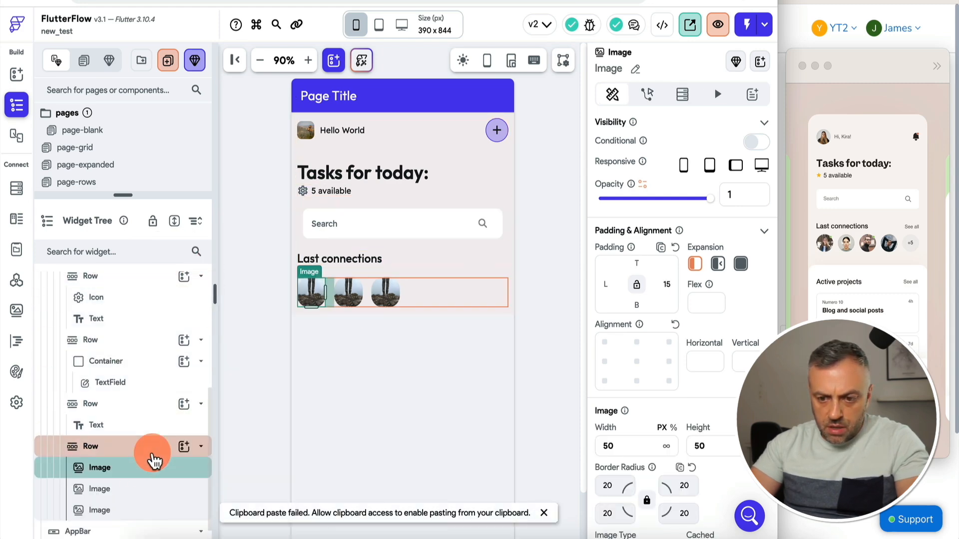
pyautogui.rightClick(153, 461)
pyautogui.click(190, 278)
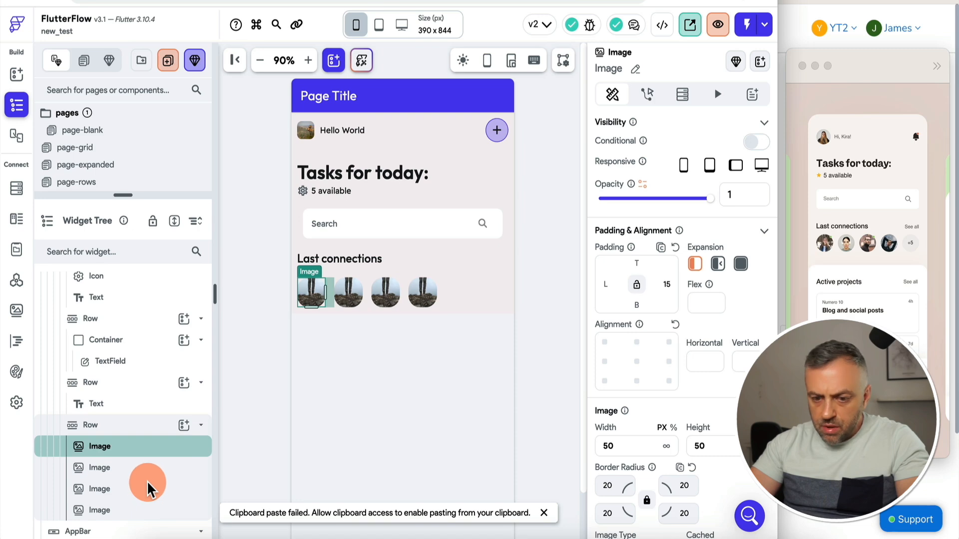
pyautogui.rightClick(152, 449)
pyautogui.click(200, 275)
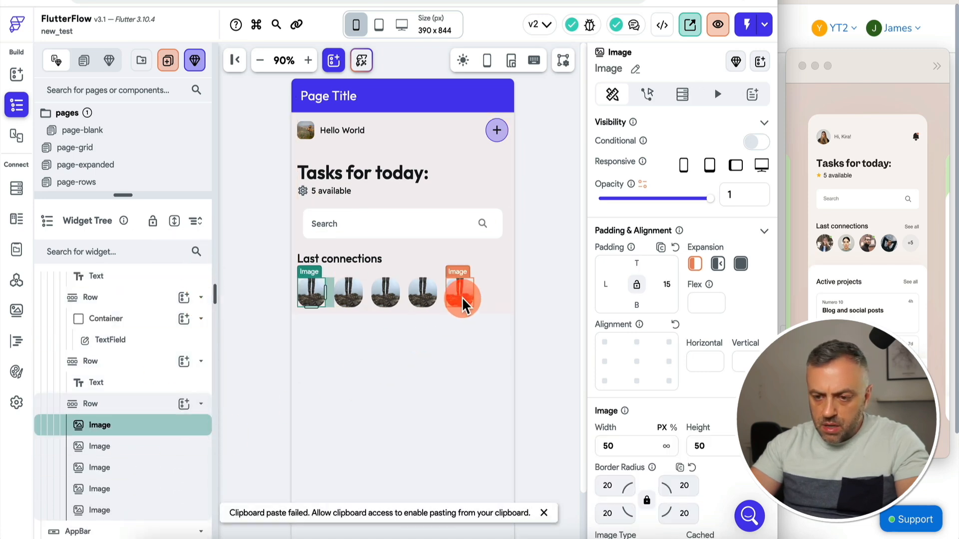
pyautogui.click(459, 296)
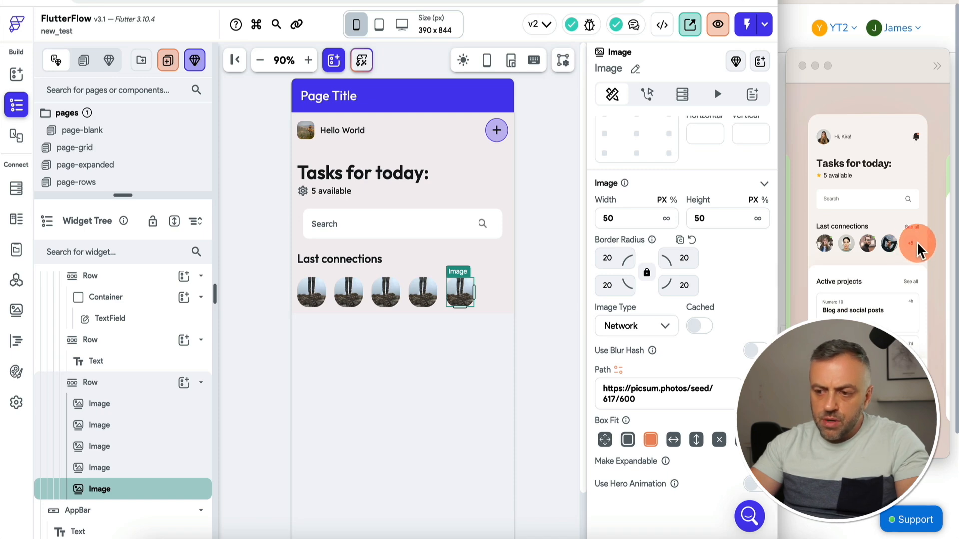
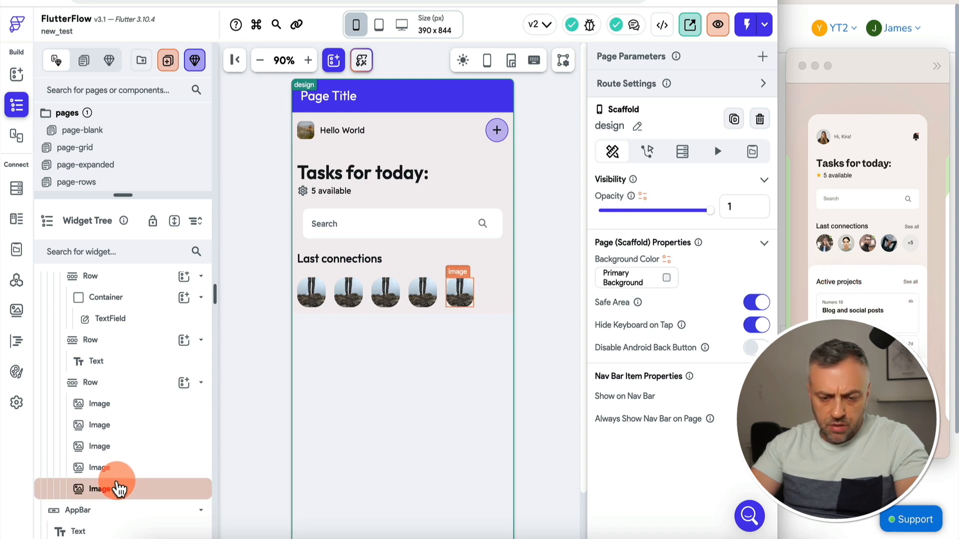
# Step: Add a container to the column inside the main container, beneath the avatar row
pyautogui.scroll(6, 119, 488)
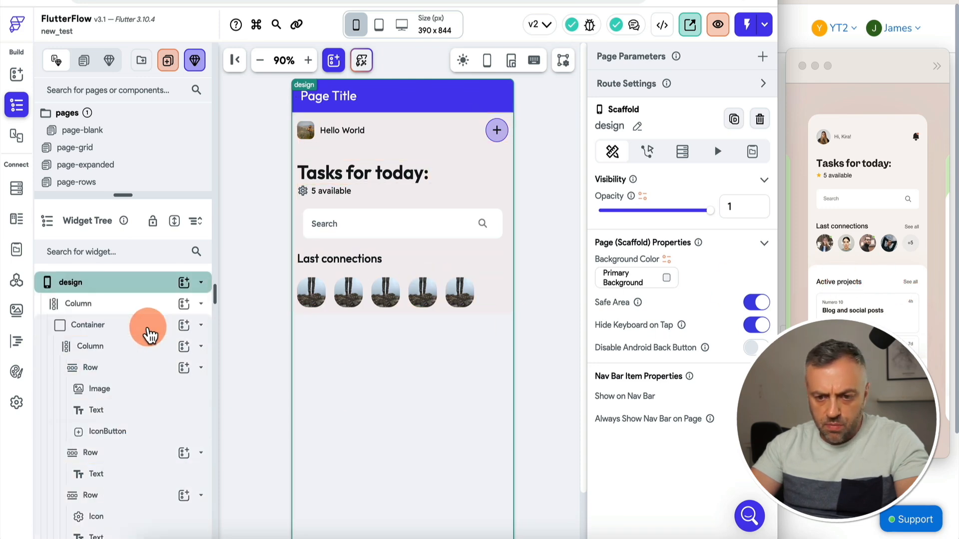
pyautogui.click(149, 333)
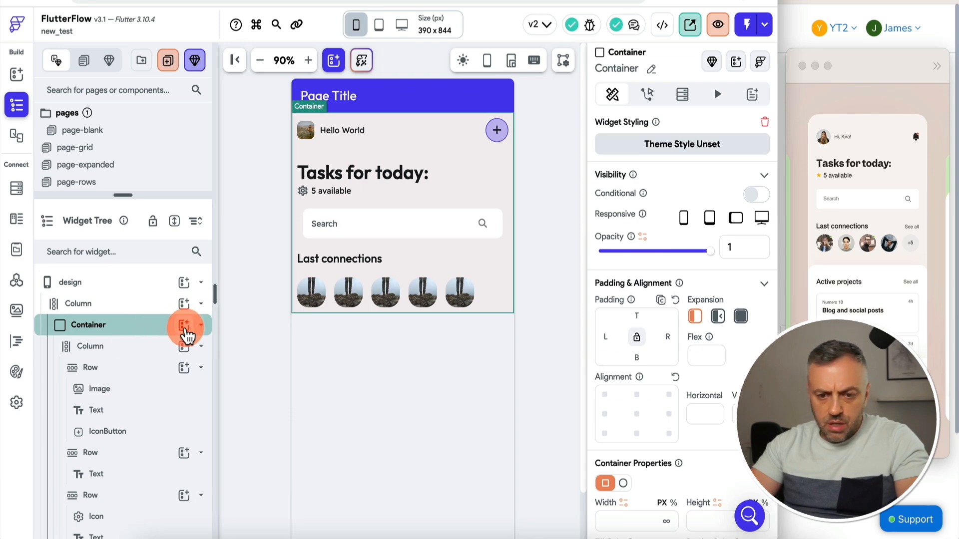
pyautogui.click(142, 350)
pyautogui.click(184, 346)
pyautogui.write('cont')
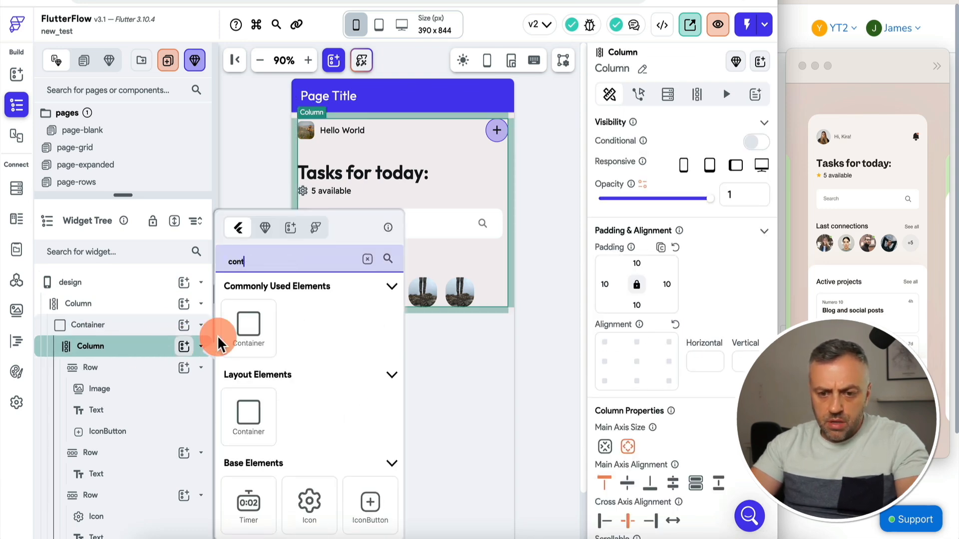
pyautogui.click(252, 327)
pyautogui.scroll(-1, 142, 454)
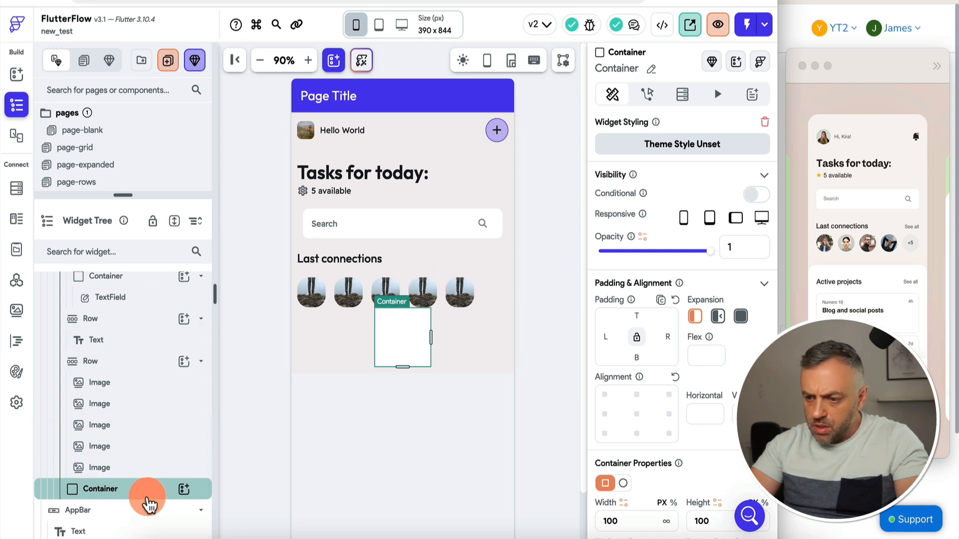
# Step: Set the new container's width to 400 px
pyautogui.doubleClick(633, 518)
pyautogui.write('400')
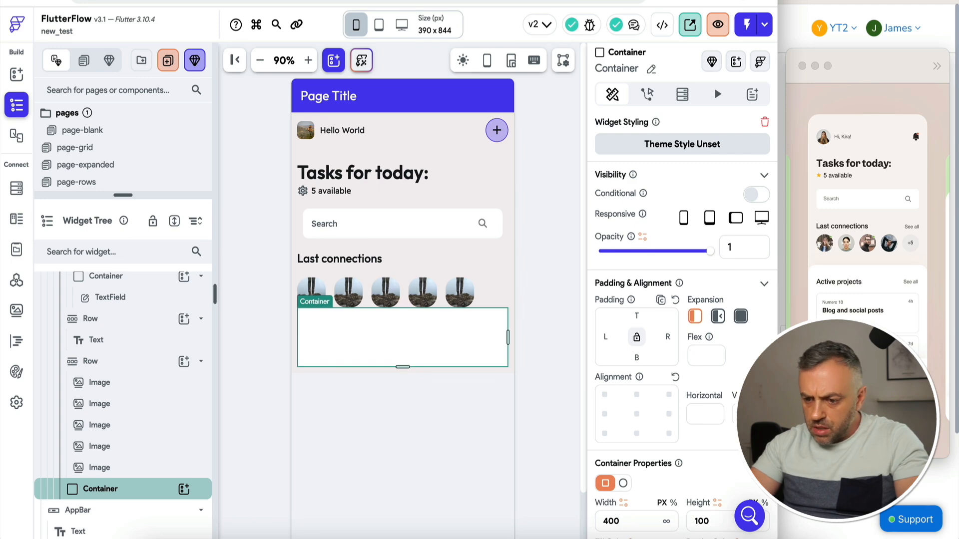
pyautogui.click(640, 521)
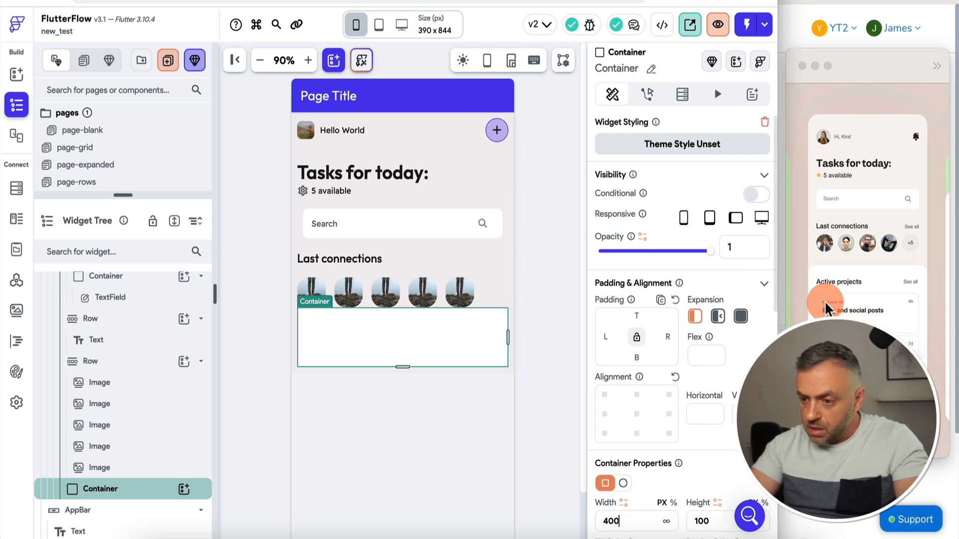
# Step: Clear the new container's width and height so it has no fixed size
pyautogui.doubleClick(636, 520)
pyautogui.press('BackSpace')
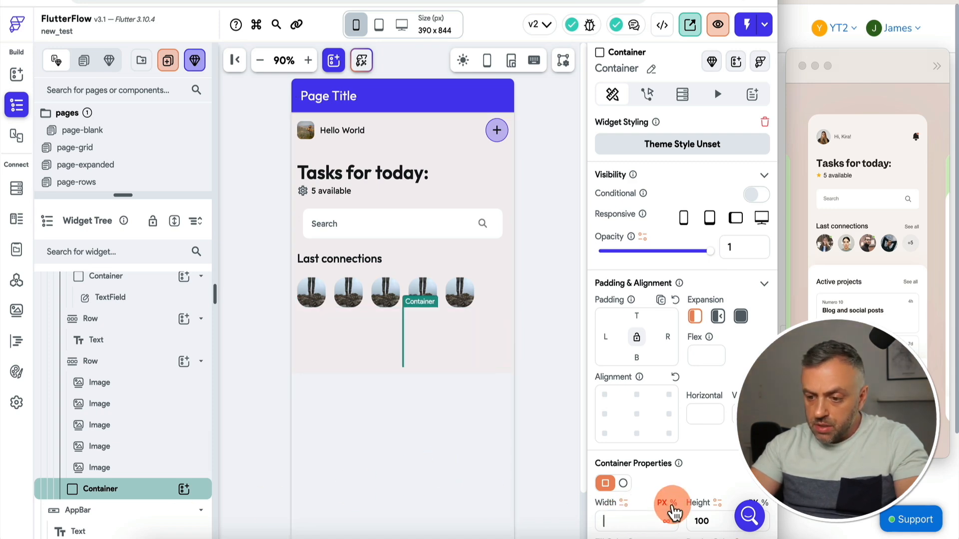
pyautogui.scroll(-3, 673, 512)
pyautogui.click(722, 414)
pyautogui.press('BackSpace')
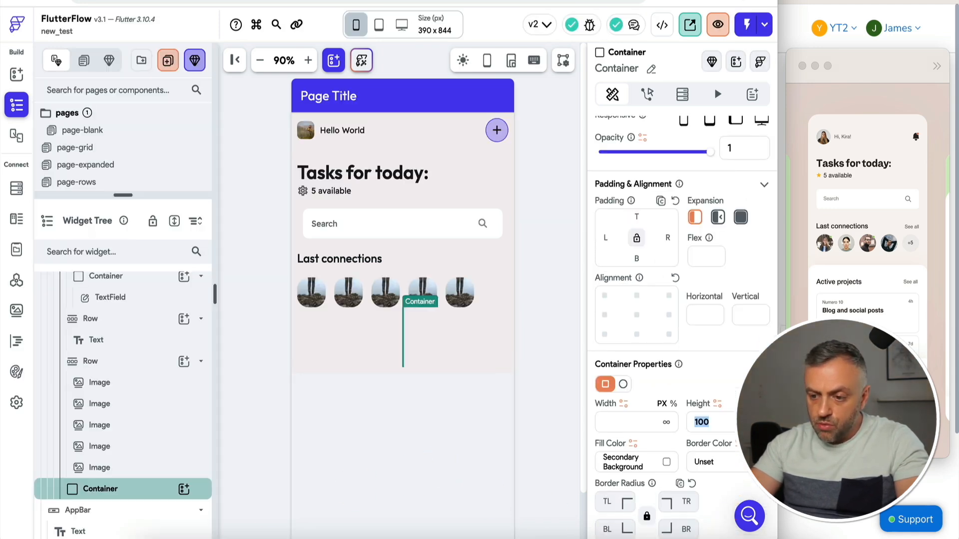
# Step: Add a column inside the new container below the avatars
pyautogui.click(184, 489)
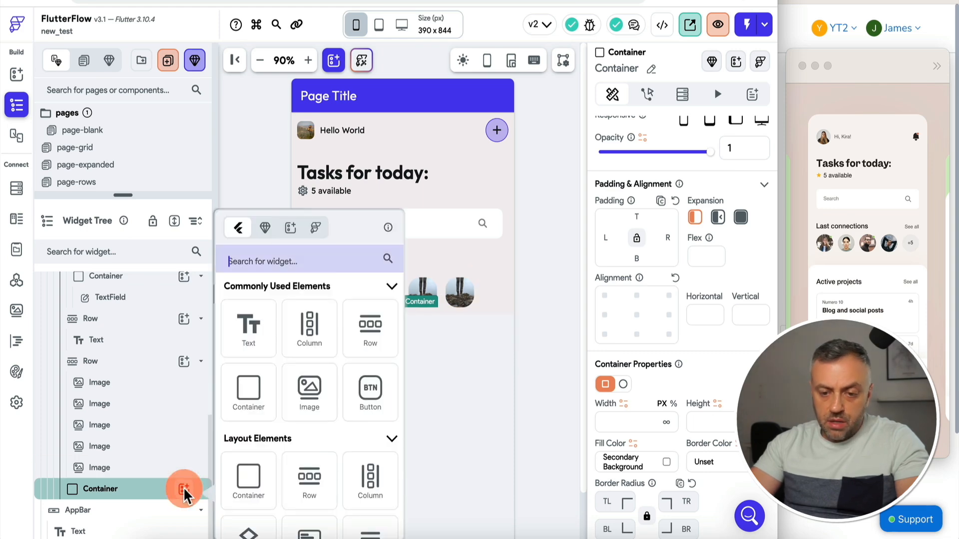
pyautogui.write('col')
pyautogui.click(245, 321)
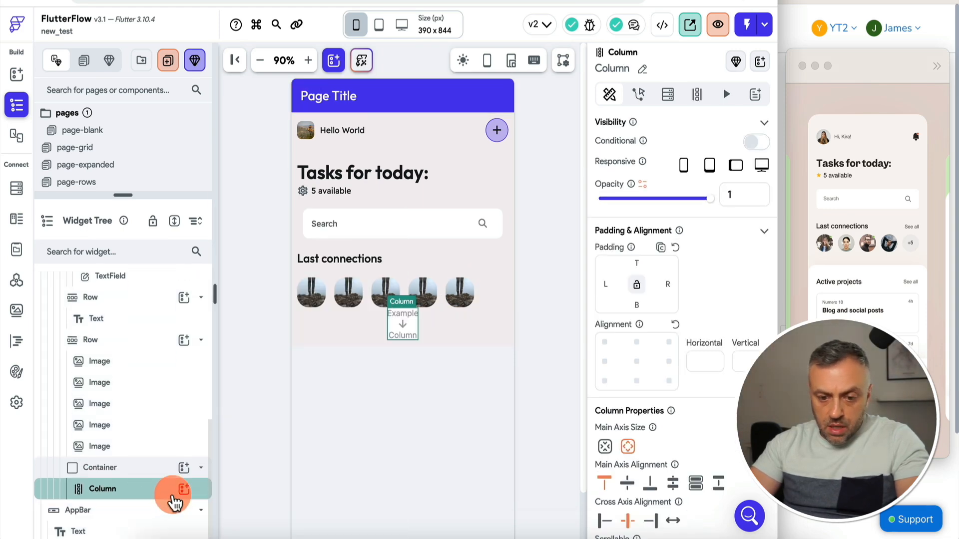
pyautogui.click(147, 470)
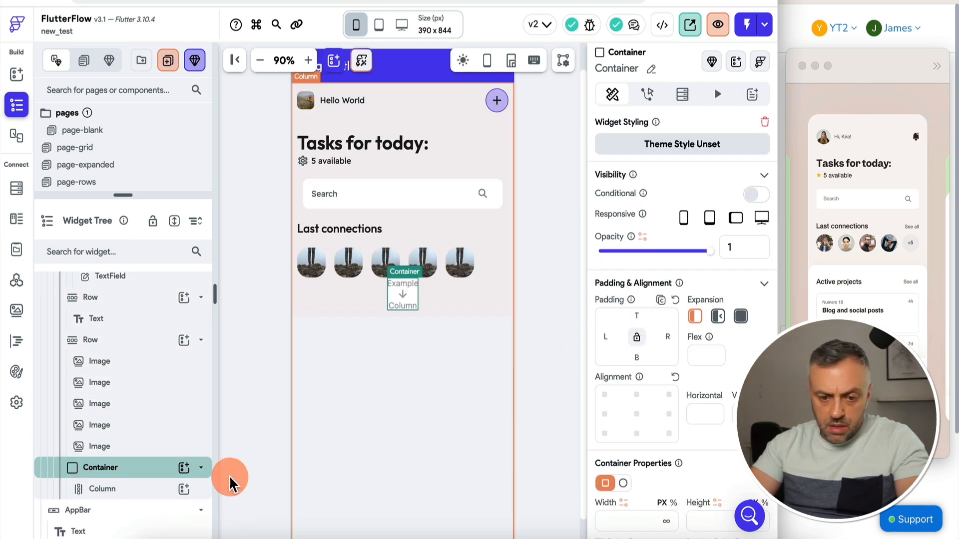
# Step: Set the nested column's padding to 20 on all four sides
pyautogui.click(145, 489)
pyautogui.click(635, 263)
pyautogui.write('20')
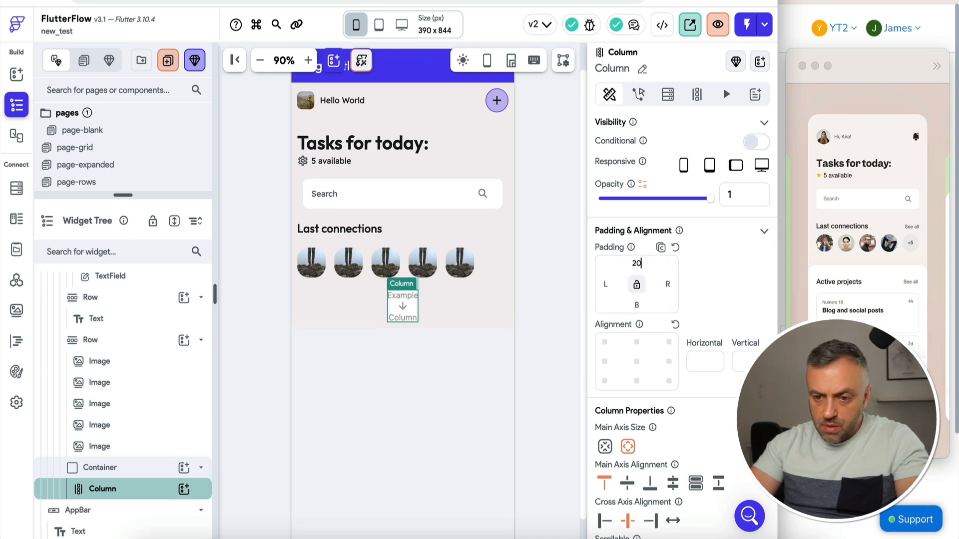
pyautogui.click(635, 290)
# Step: Add a row inside the padded column and place a text widget in it
pyautogui.click(184, 489)
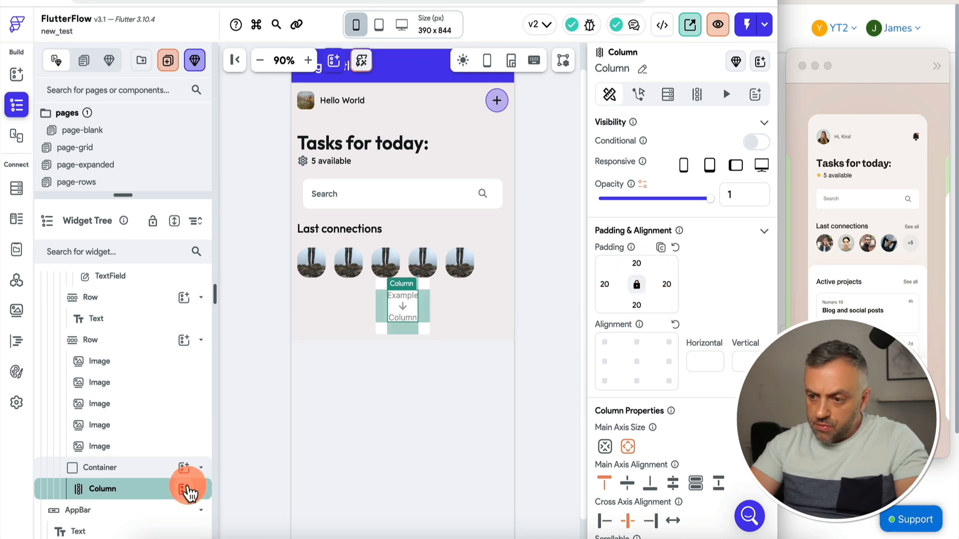
pyautogui.write('row')
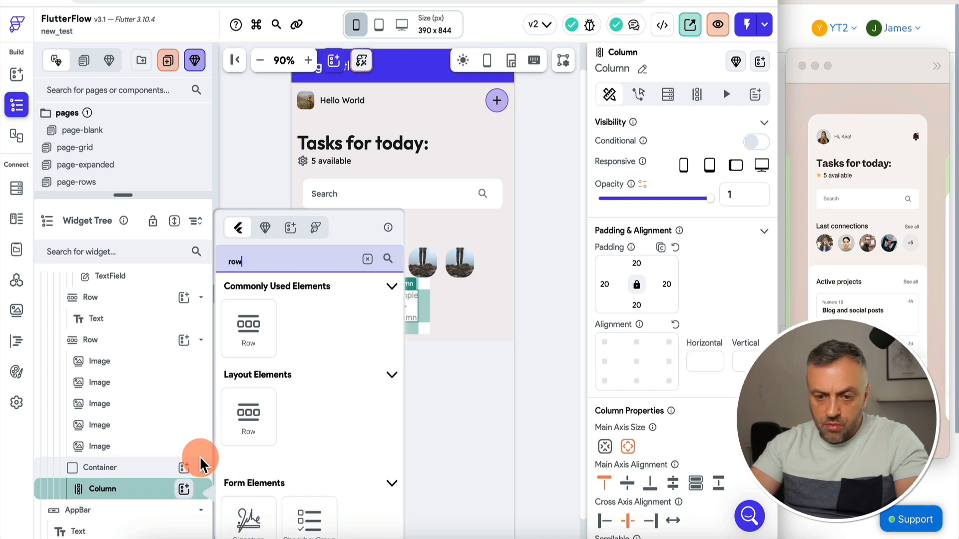
pyautogui.click(248, 333)
pyautogui.click(184, 509)
pyautogui.write('te')
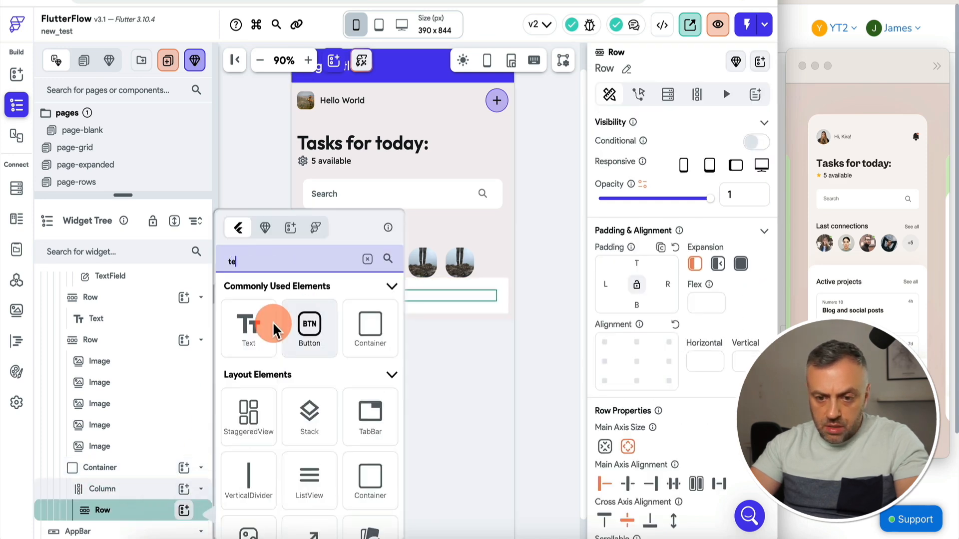
pyautogui.click(248, 327)
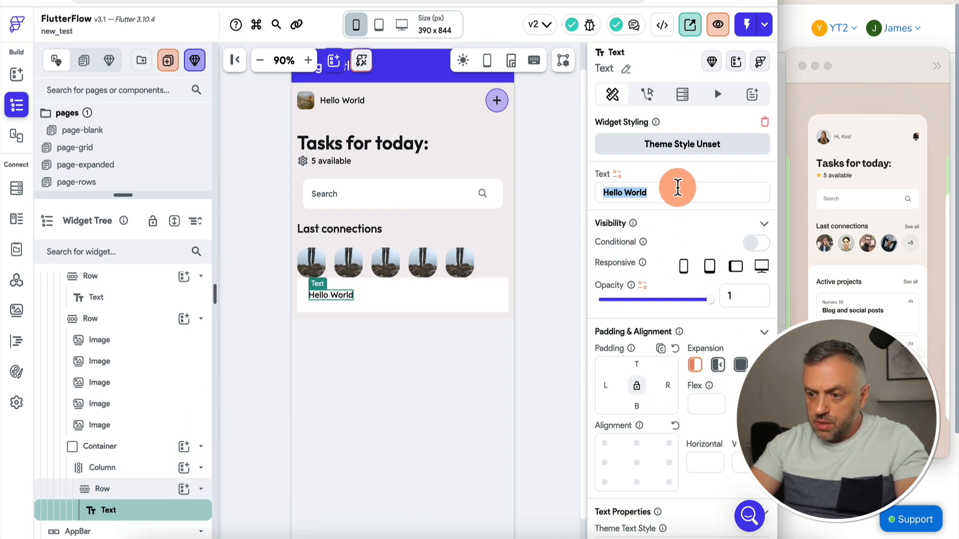
# Step: Set the new text to "Active projects" and apply the Title Large theme text style
pyautogui.write('Active projects')
pyautogui.scroll(-5, 736, 338)
pyautogui.click(736, 335)
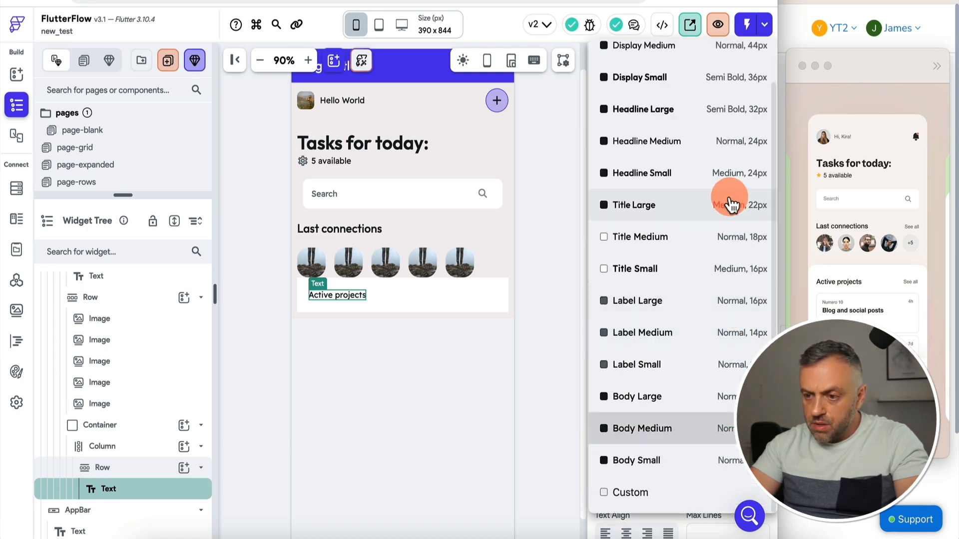
pyautogui.click(721, 206)
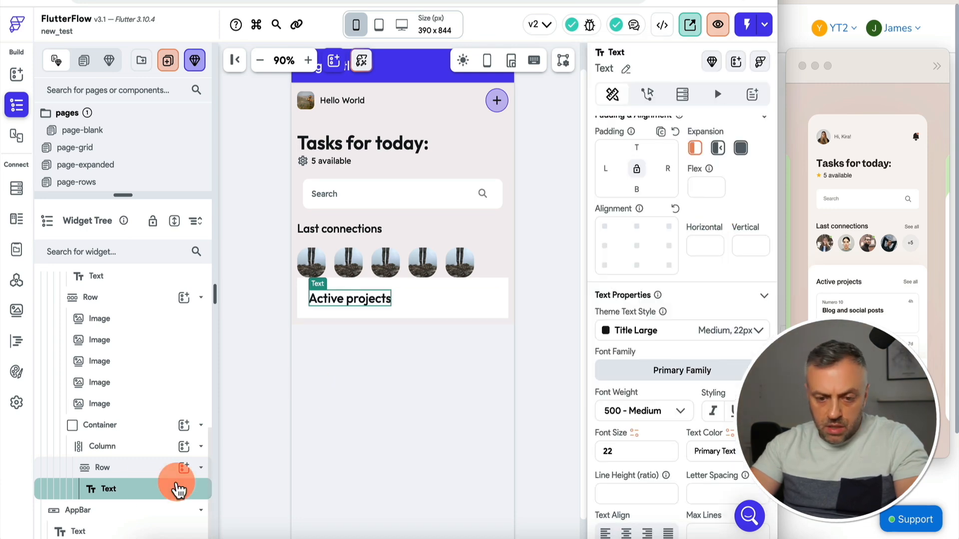
# Step: Add a second text widget to the row holding the "Active projects" heading
pyautogui.click(913, 287)
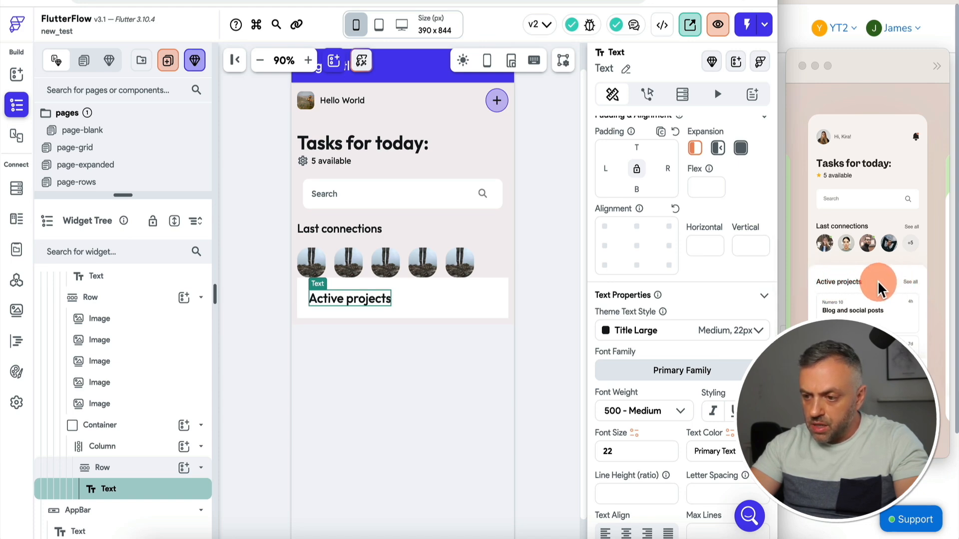
pyautogui.click(913, 285)
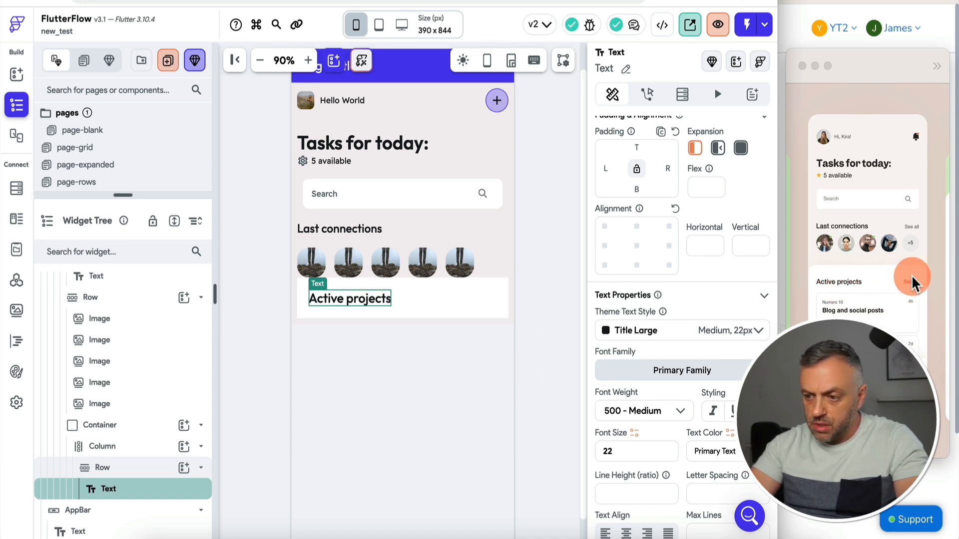
pyautogui.click(184, 473)
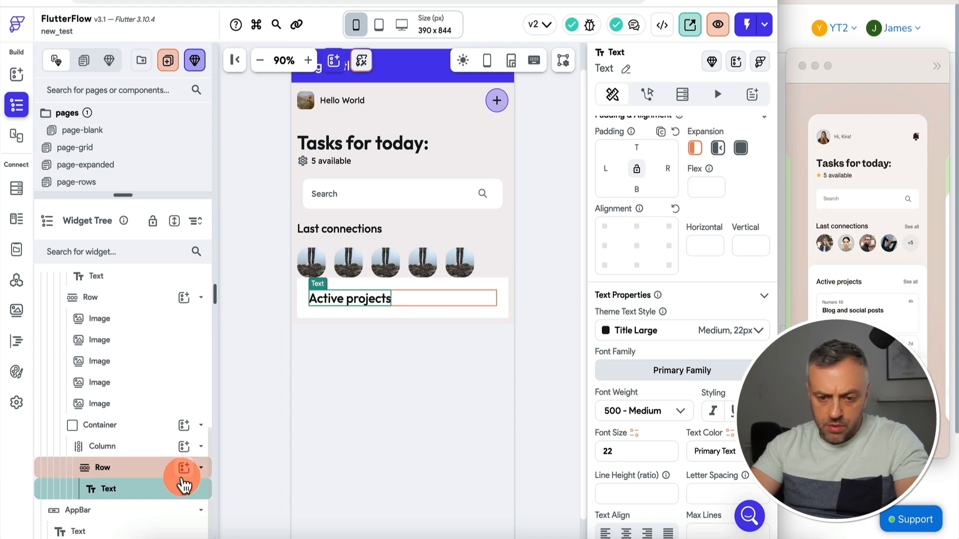
pyautogui.click(165, 488)
pyautogui.click(184, 468)
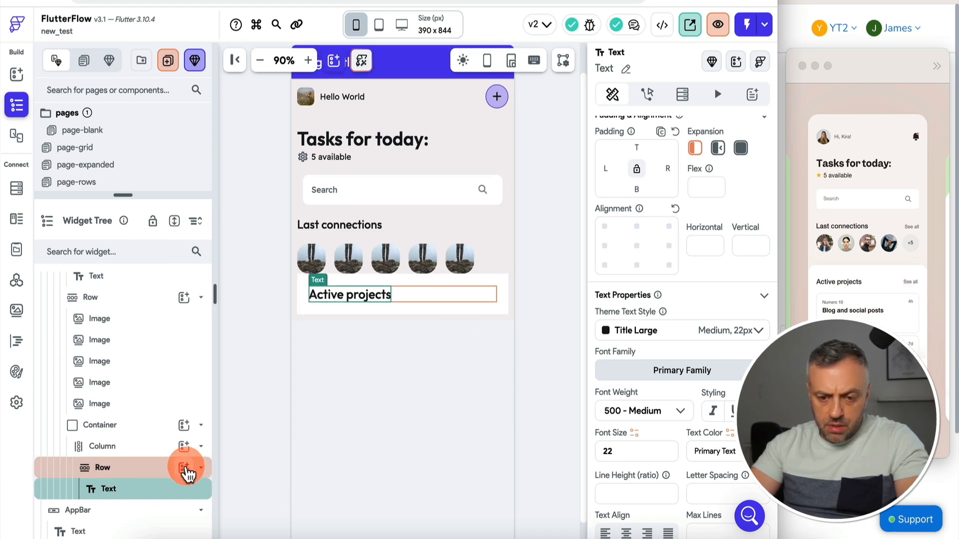
pyautogui.write('te')
pyautogui.click(248, 327)
pyautogui.click(386, 306)
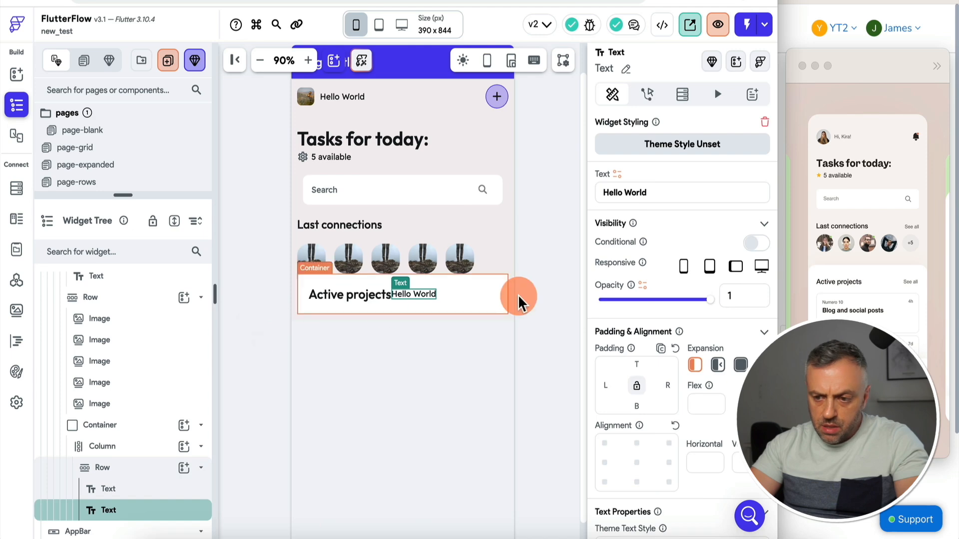
# Step: Set the second text to "See all" and make the "Active projects" text expanded so it fills the remaining row width
pyautogui.click(668, 194)
pyautogui.write('See')
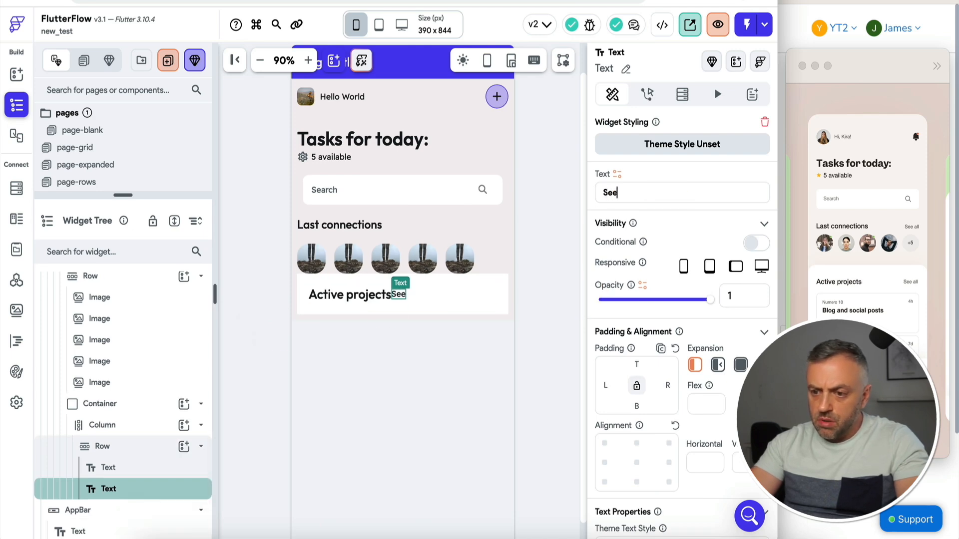
pyautogui.write(' all')
pyautogui.click(129, 469)
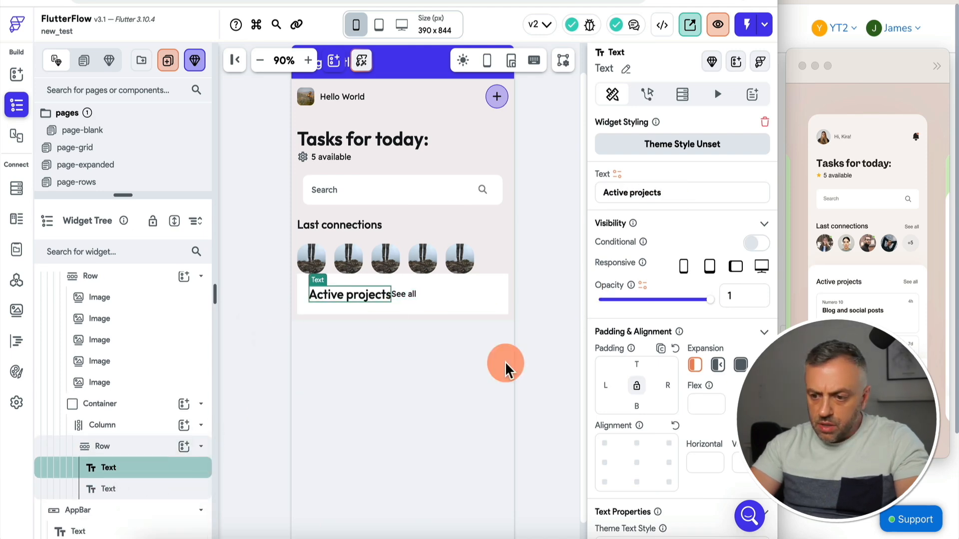
pyautogui.click(741, 367)
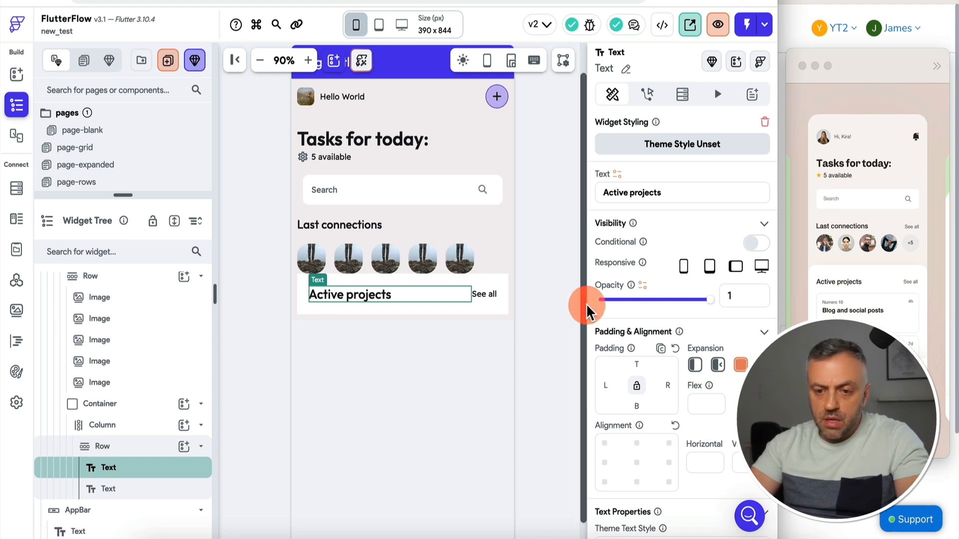
# Step: Set the "Active projects" container's border radius to 10 on all corners
pyautogui.click(303, 283)
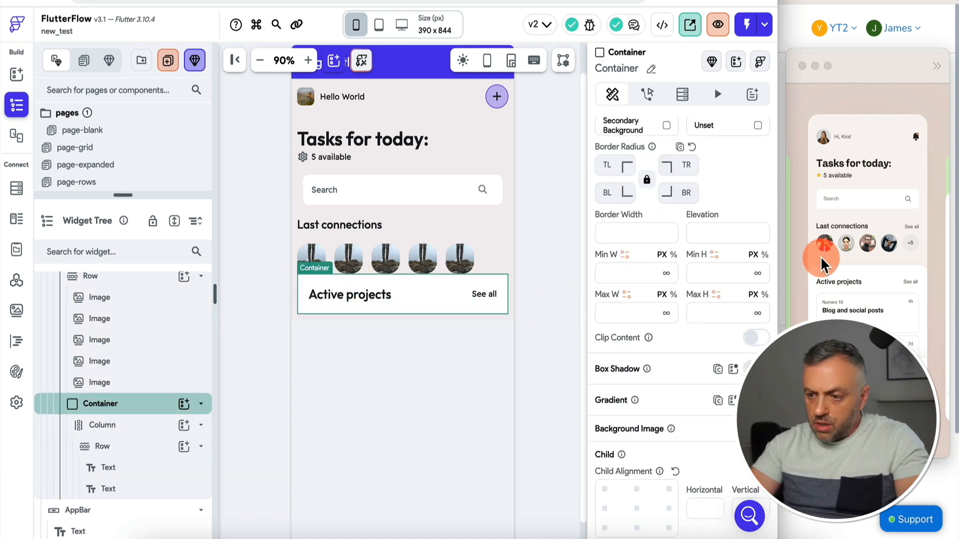
pyautogui.scroll(1, 675, 193)
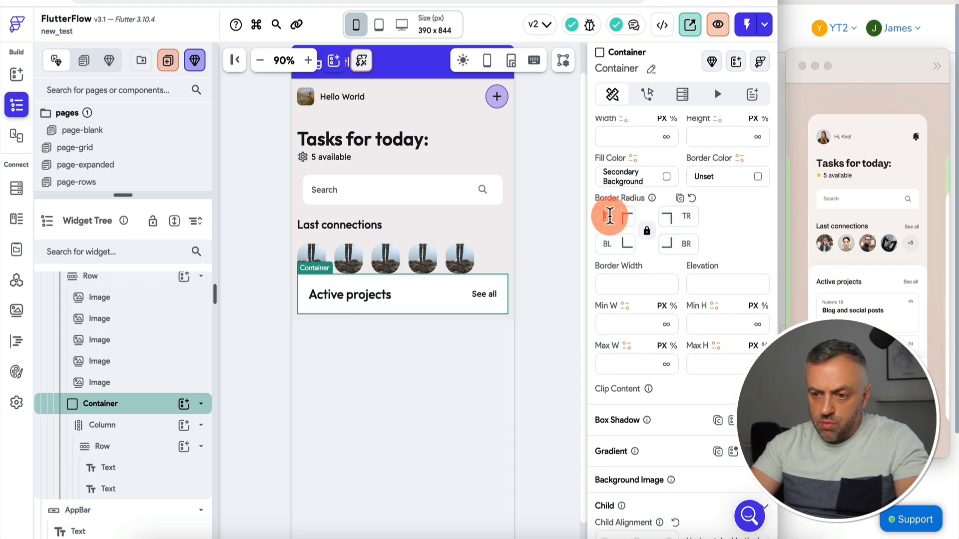
pyautogui.click(541, 248)
pyautogui.click(531, 284)
pyautogui.click(502, 288)
pyautogui.scroll(-8, 643, 321)
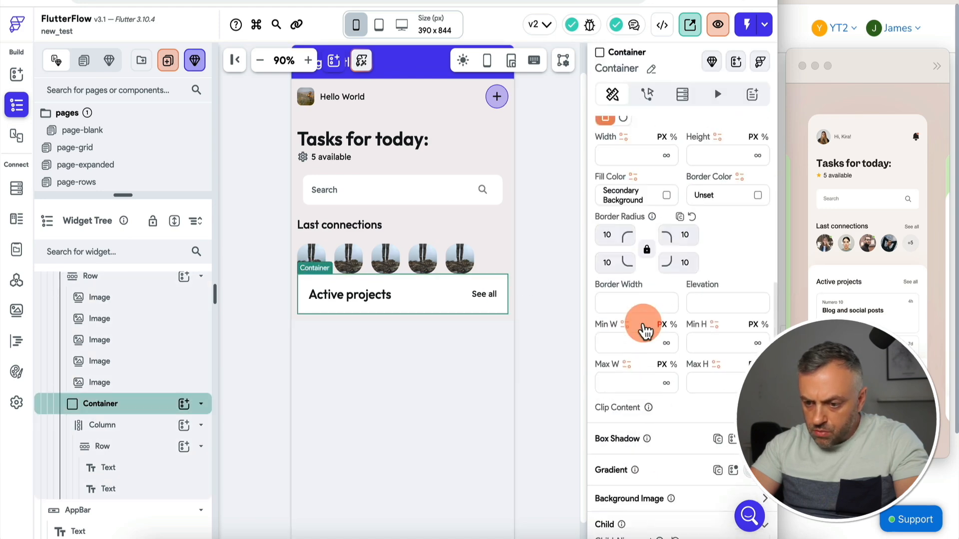
# Step: Set the "Active projects" container's border radius to 15 on all corners
pyautogui.scroll(2, 650, 200)
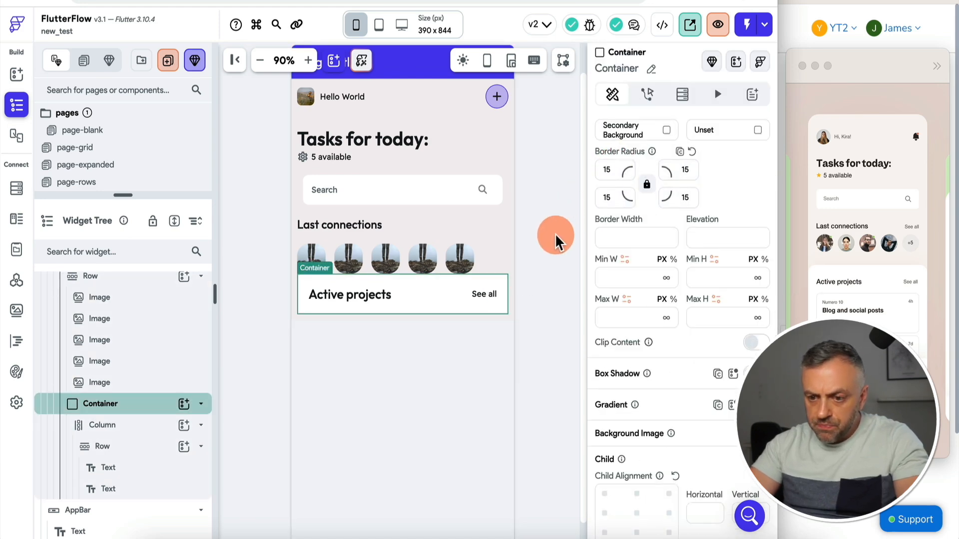
pyautogui.click(554, 233)
pyautogui.click(505, 280)
# Step: Add a second row to the column in the "Active projects" container and place a container inside that row
pyautogui.scroll(-3, 631, 307)
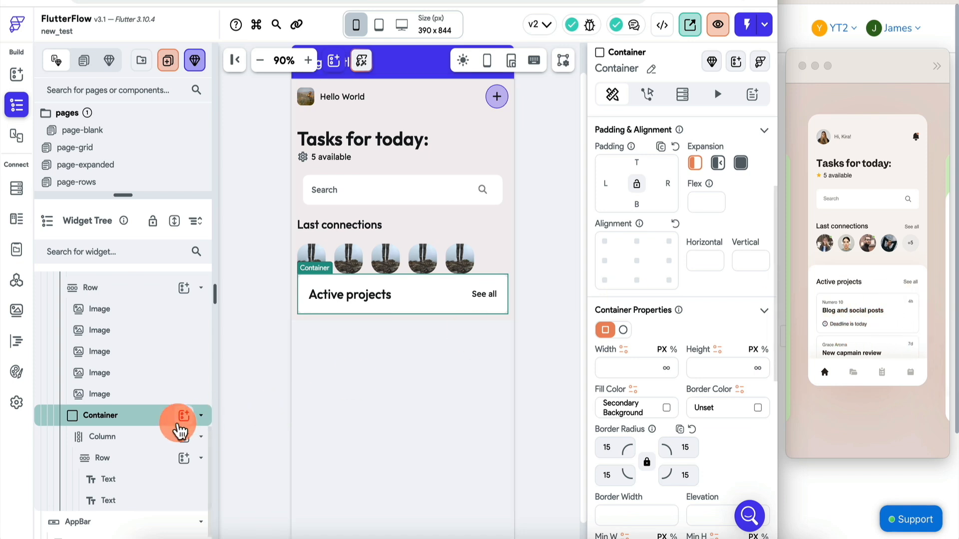
pyautogui.scroll(-1, 182, 434)
pyautogui.click(184, 425)
pyautogui.write('row')
pyautogui.press('Return')
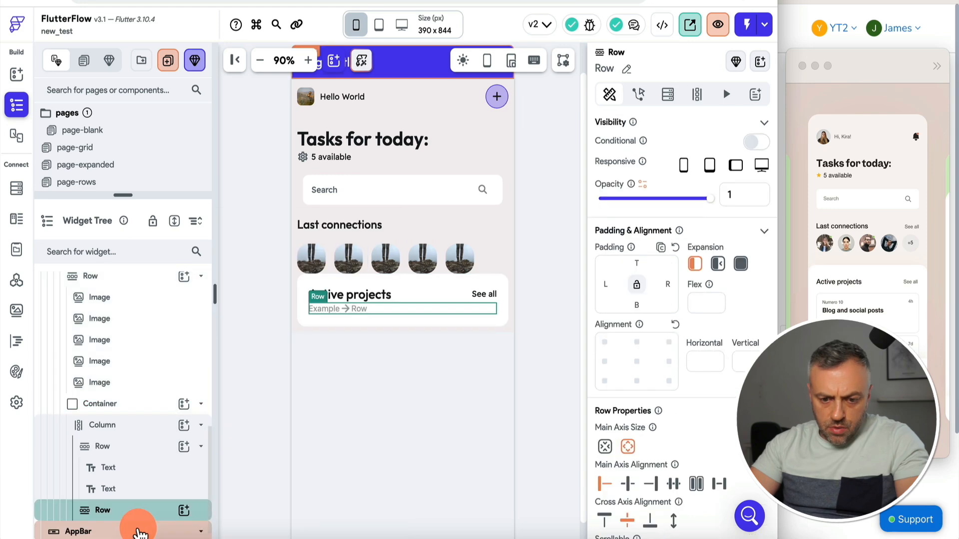
pyautogui.click(183, 511)
pyautogui.write('cont')
pyautogui.press('Return')
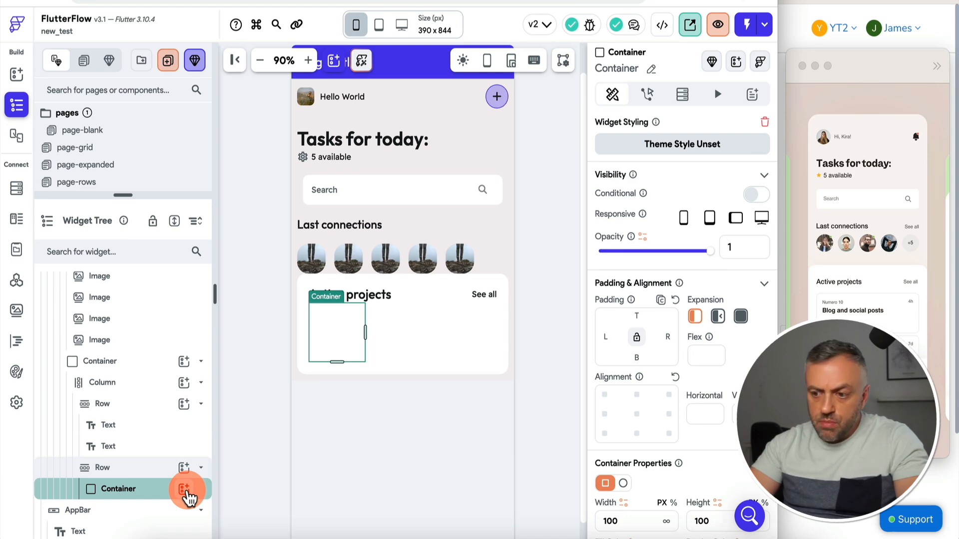
# Step: Set the nested container's padding to 5 on all sides and clear its fixed width and height
pyautogui.click(149, 493)
pyautogui.click(637, 318)
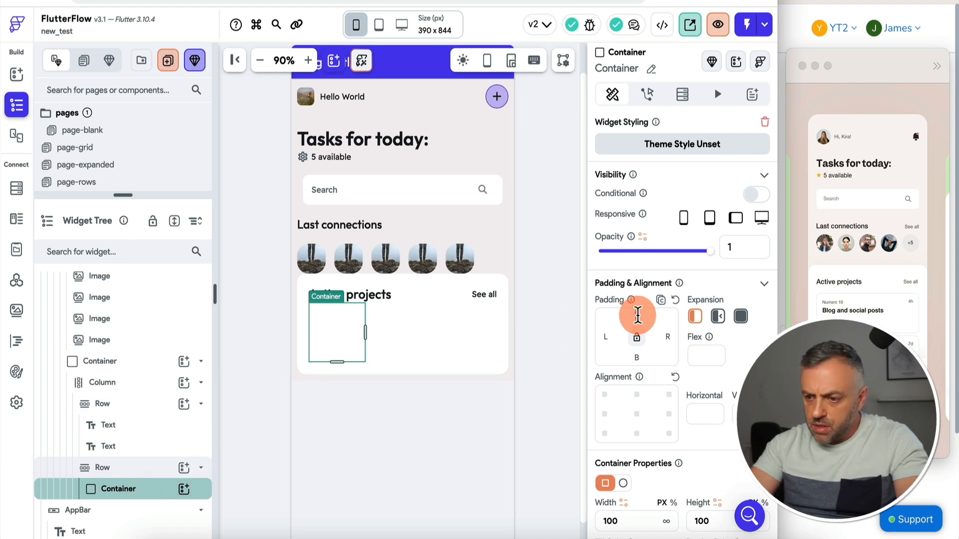
pyautogui.write('5')
pyautogui.click(636, 338)
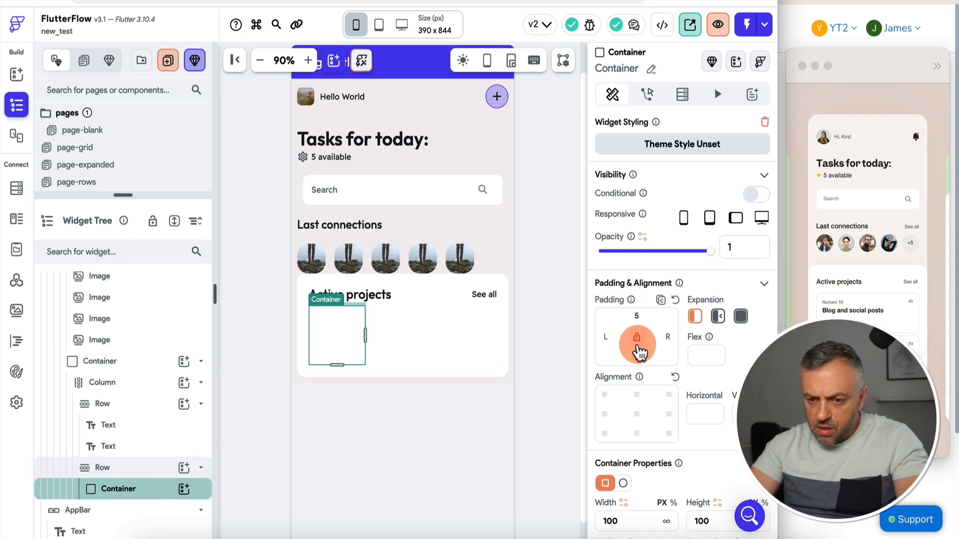
pyautogui.click(660, 522)
pyautogui.click(719, 522)
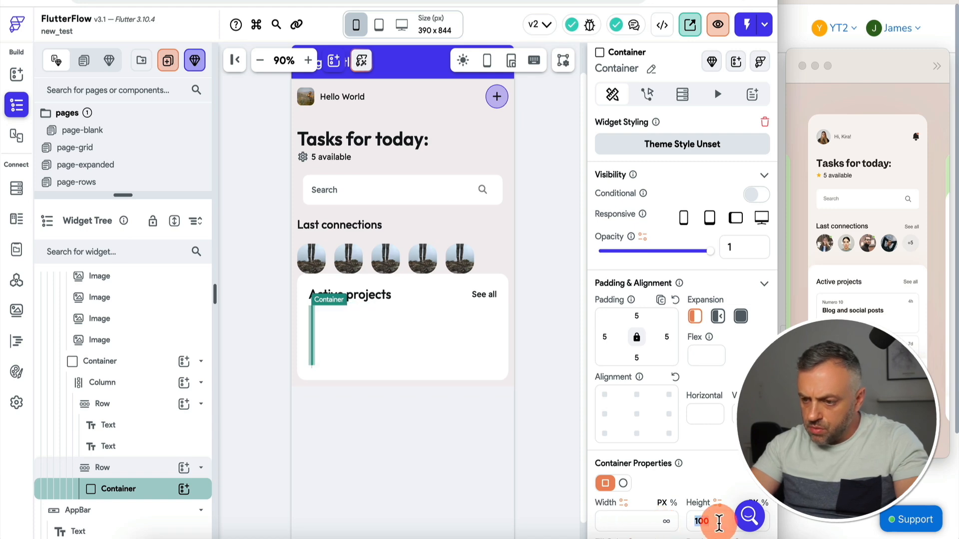
pyautogui.press('BackSpace')
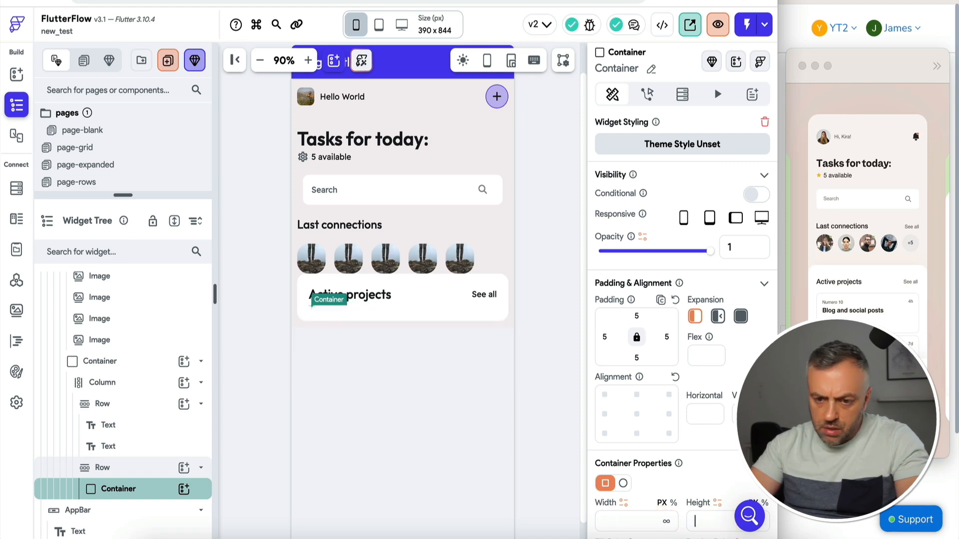
# Step: Add a row inside the nested container and place a text widget in that row
pyautogui.click(183, 489)
pyautogui.write('row')
pyautogui.click(252, 330)
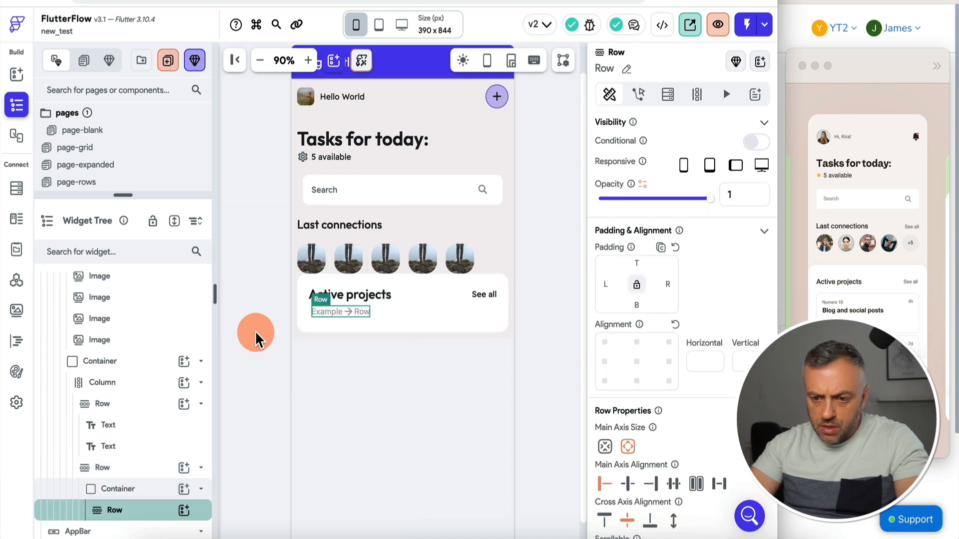
pyautogui.scroll(-3, 697, 379)
pyautogui.scroll(-1, 192, 488)
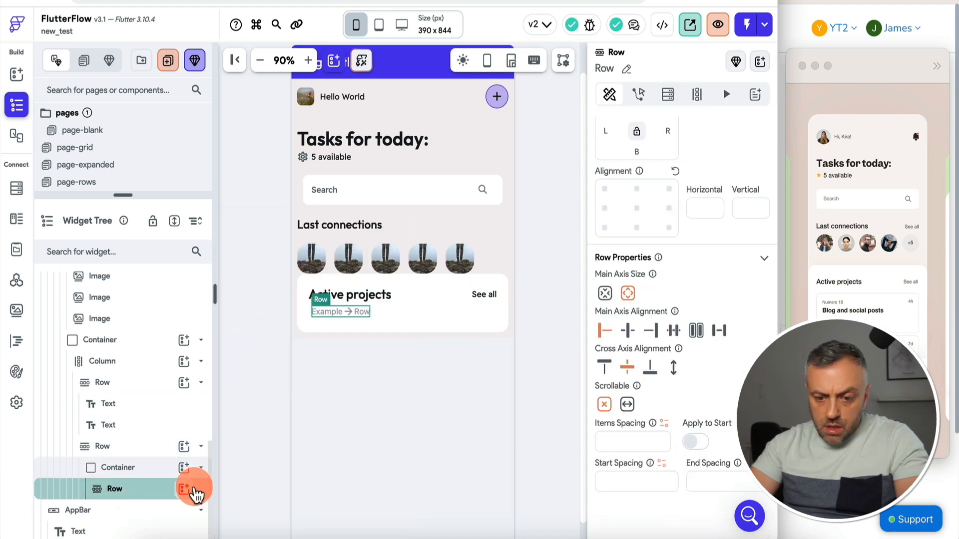
pyautogui.click(189, 492)
pyautogui.write('text')
pyautogui.press('Return')
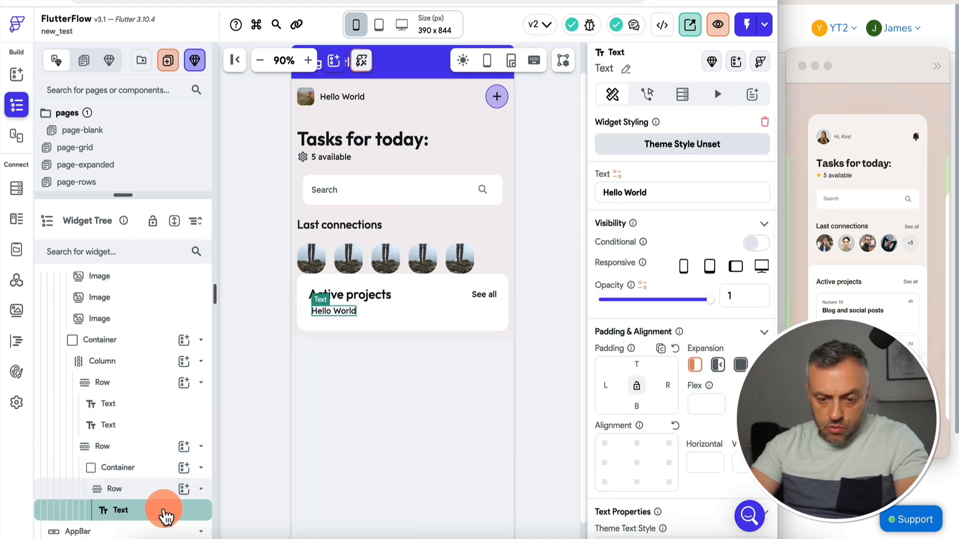
# Step: Duplicate the new text widget and set the two texts to "Numero 10" and "4h"
pyautogui.rightClick(168, 512)
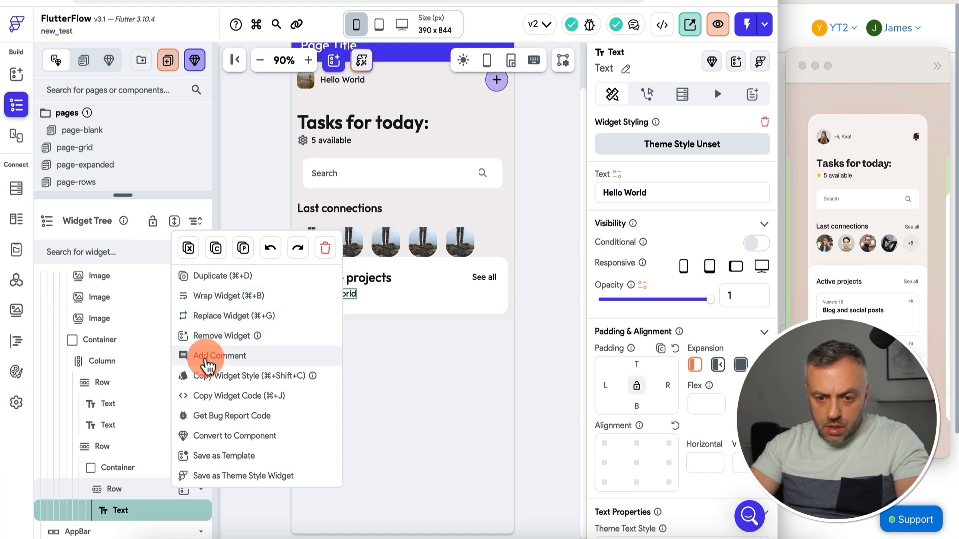
pyautogui.click(224, 278)
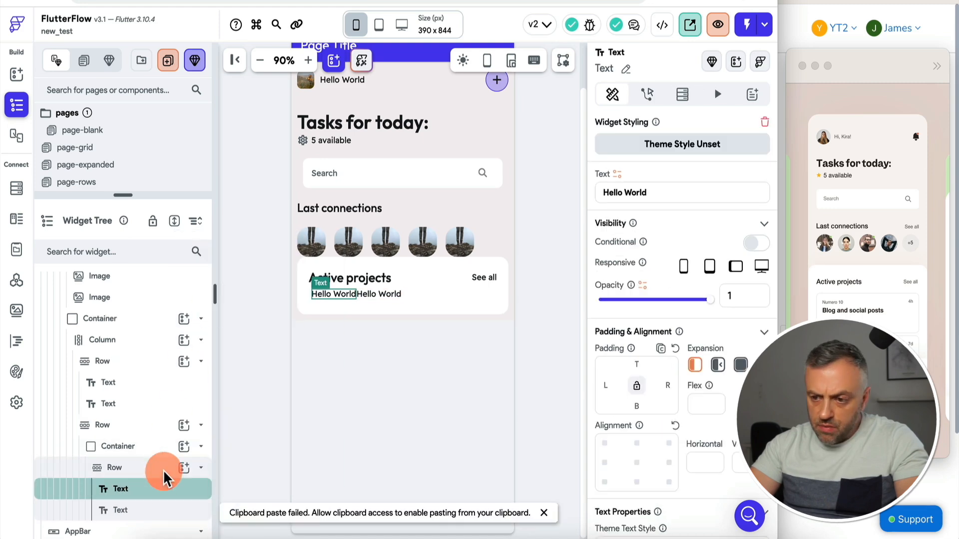
pyautogui.tripleClick(657, 192)
pyautogui.write('Numero 10')
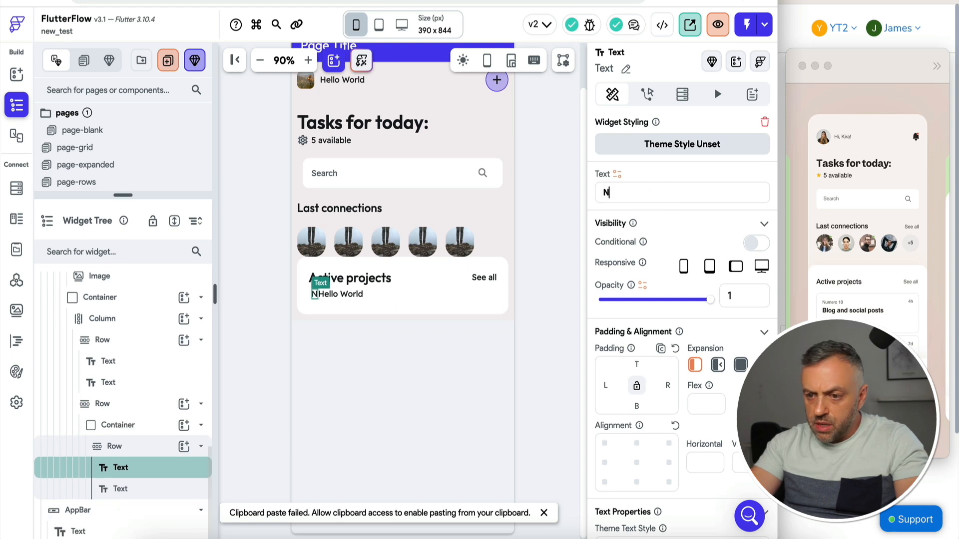
pyautogui.click(157, 491)
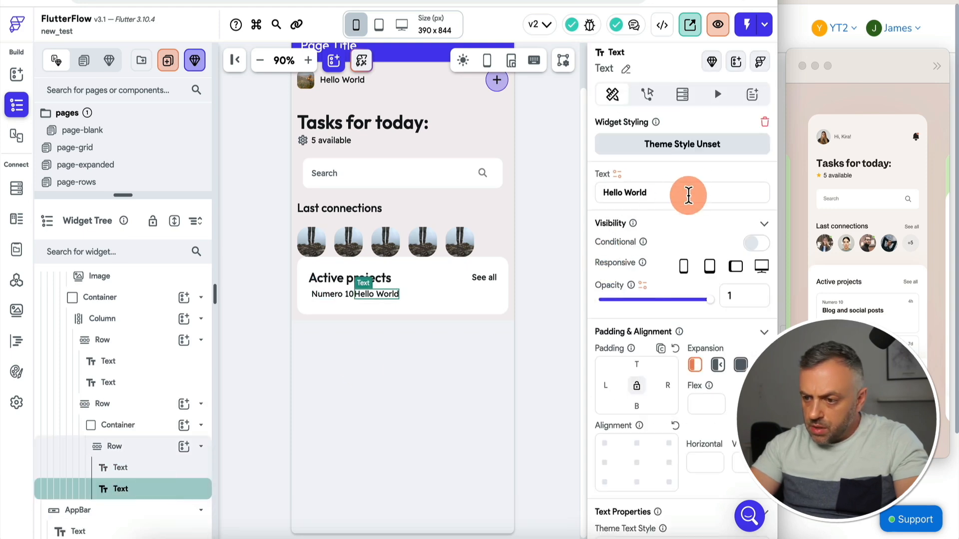
pyautogui.tripleClick(689, 194)
pyautogui.write('4h')
# Step: Wrap the container holding the "Numero 10" row in a column
pyautogui.click(129, 404)
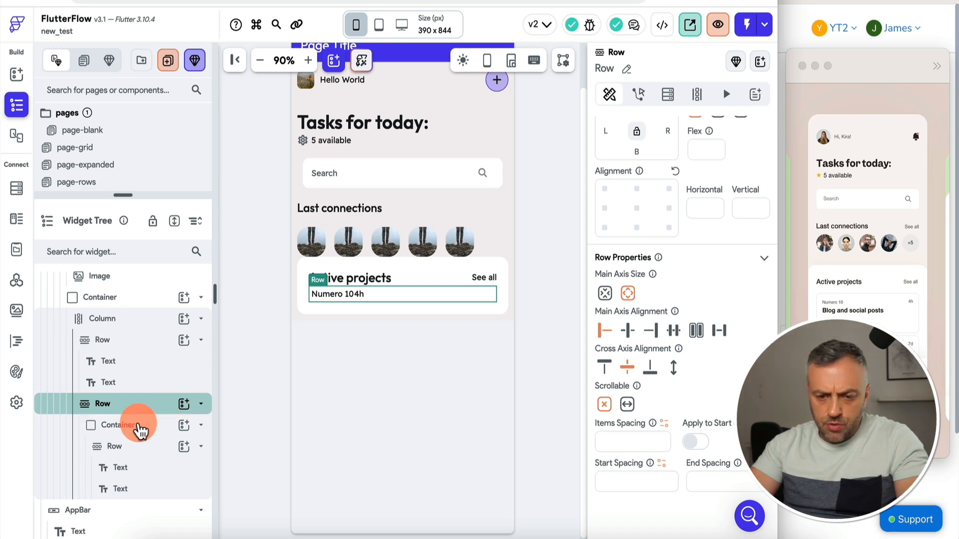
pyautogui.click(140, 427)
pyautogui.rightClick(140, 430)
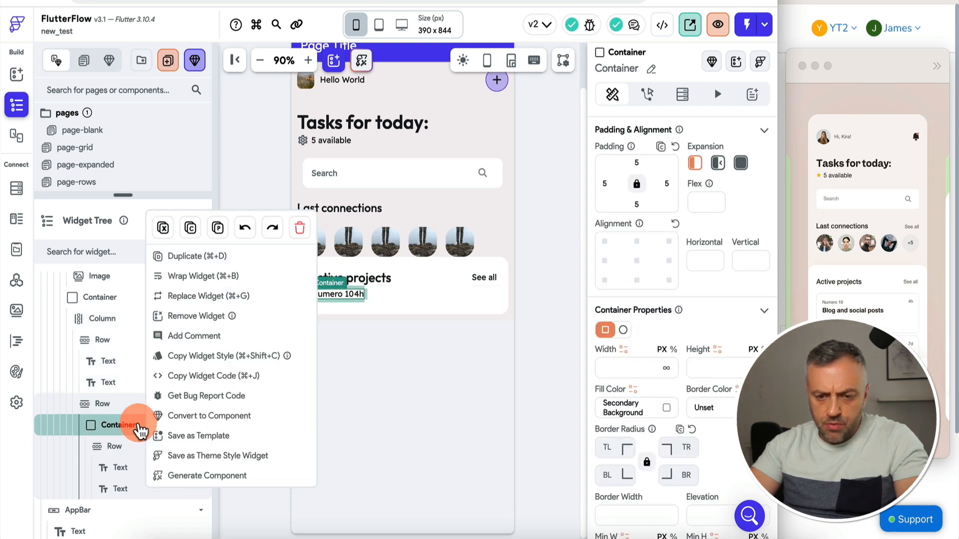
pyautogui.click(196, 276)
pyautogui.click(424, 192)
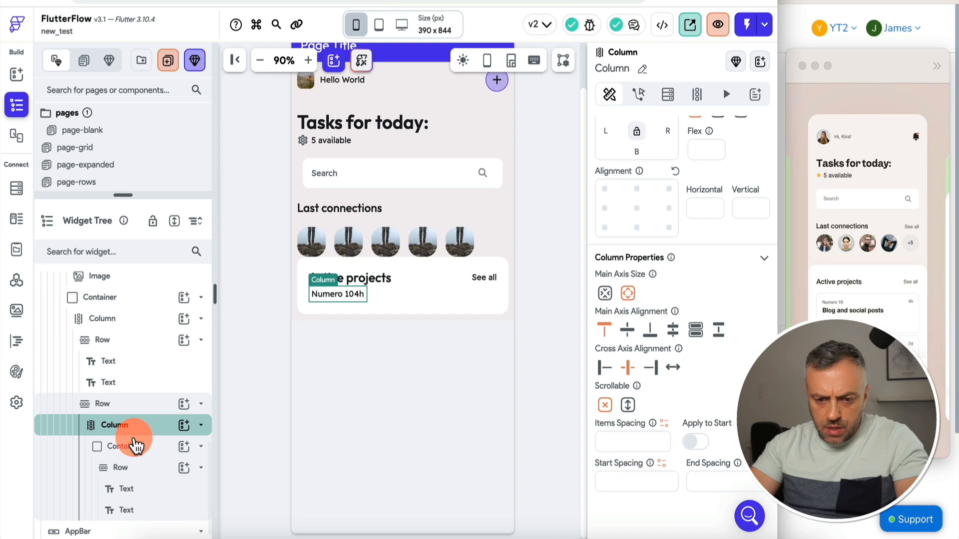
# Step: Set the width of the container around the "Numero 10" row to 330 px
pyautogui.click(142, 510)
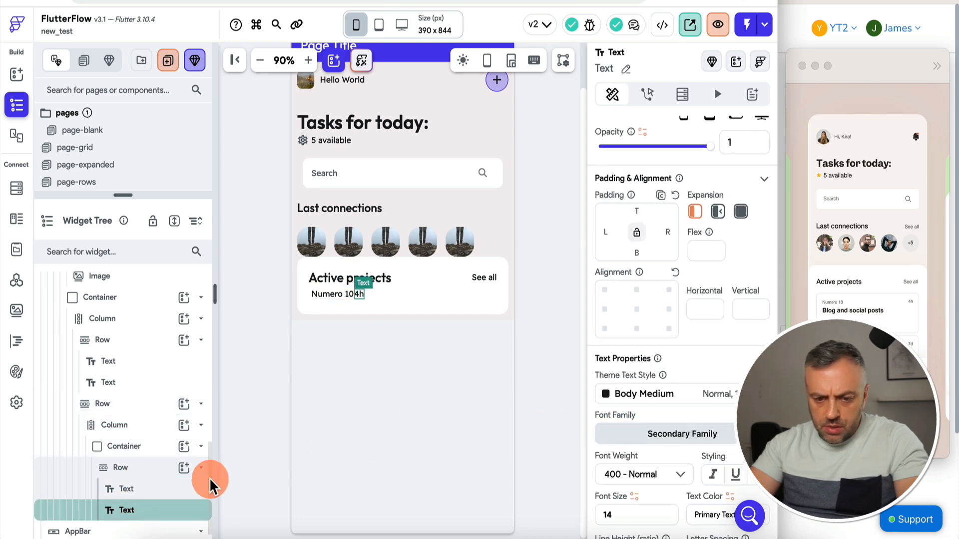
pyautogui.click(158, 489)
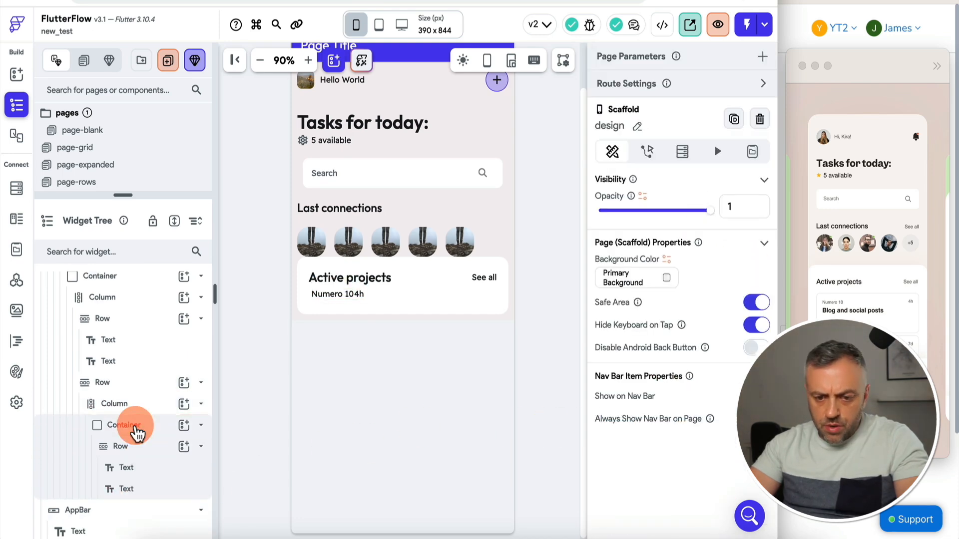
pyautogui.click(136, 432)
pyautogui.scroll(-3, 667, 373)
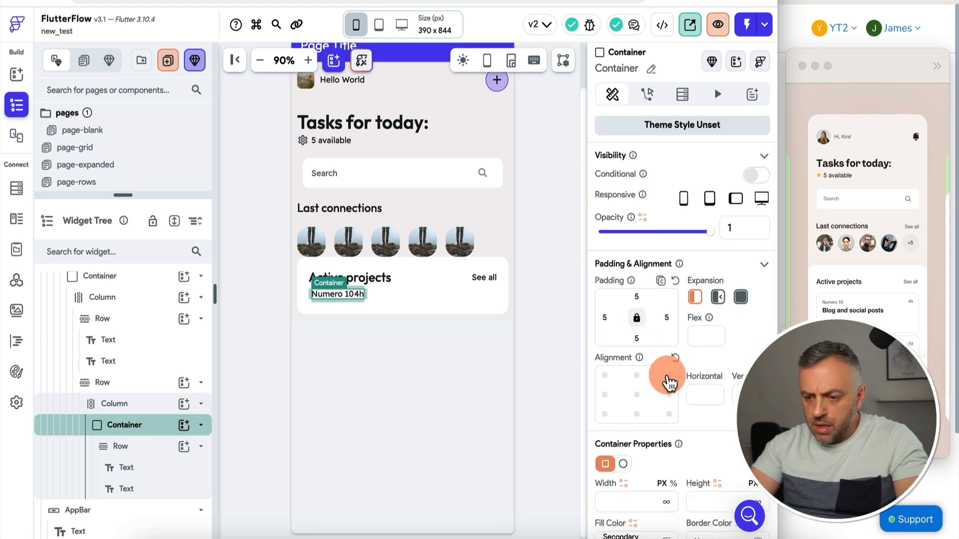
pyautogui.click(622, 393)
pyautogui.write('330')
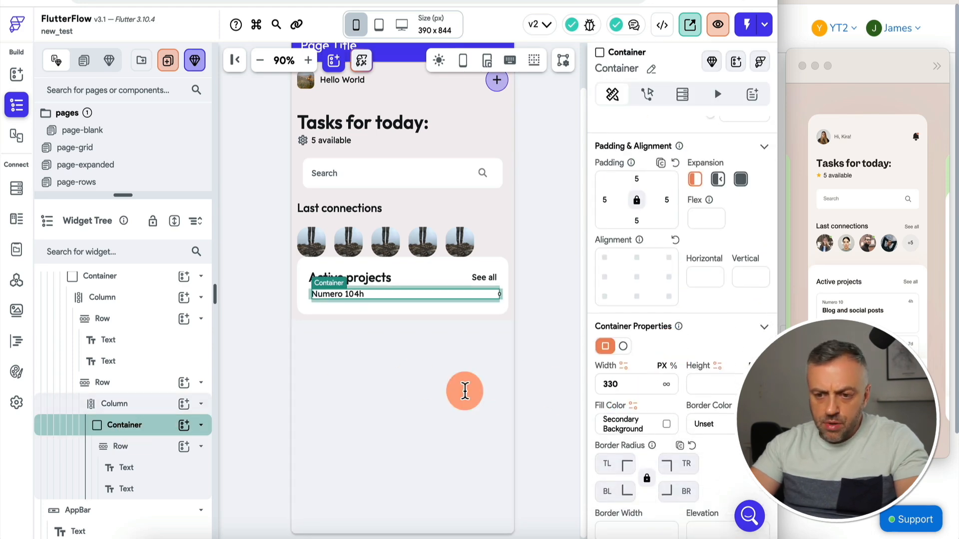
# Step: Make the "Numero 10" text expanded within its row and set the surrounding container's width to 300 px
pyautogui.click(162, 486)
pyautogui.click(153, 470)
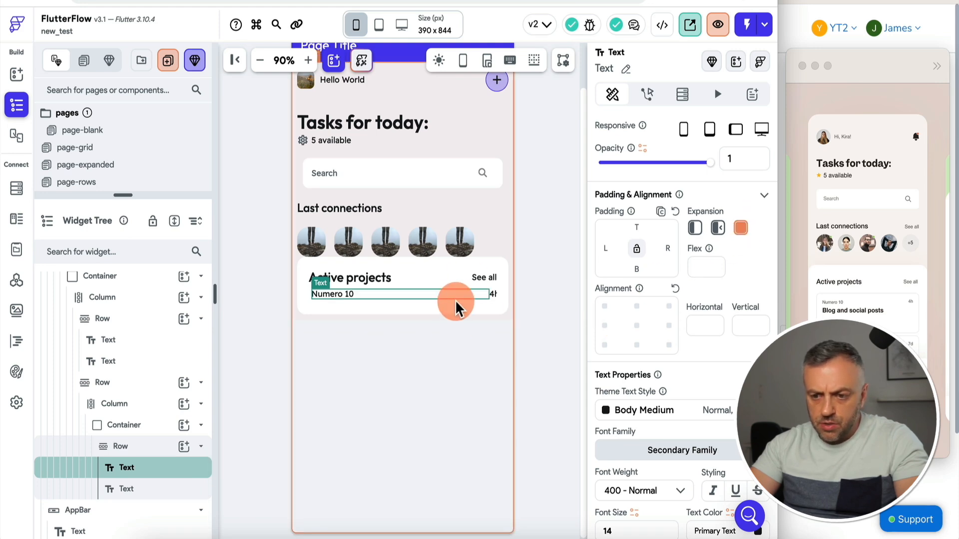
pyautogui.click(154, 425)
pyautogui.click(635, 385)
pyautogui.press('BackSpace')
pyautogui.press('BackSpace')
pyautogui.write('00')
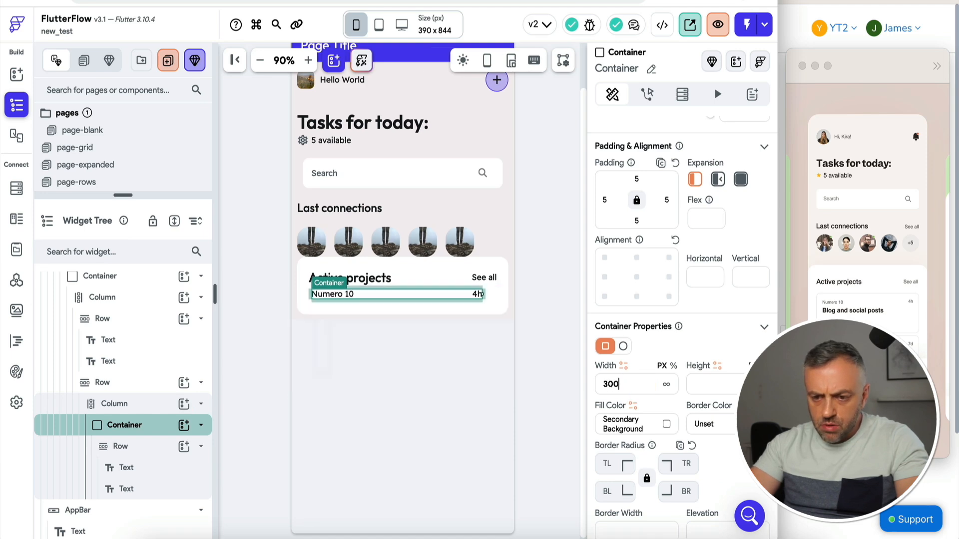
pyautogui.click(476, 299)
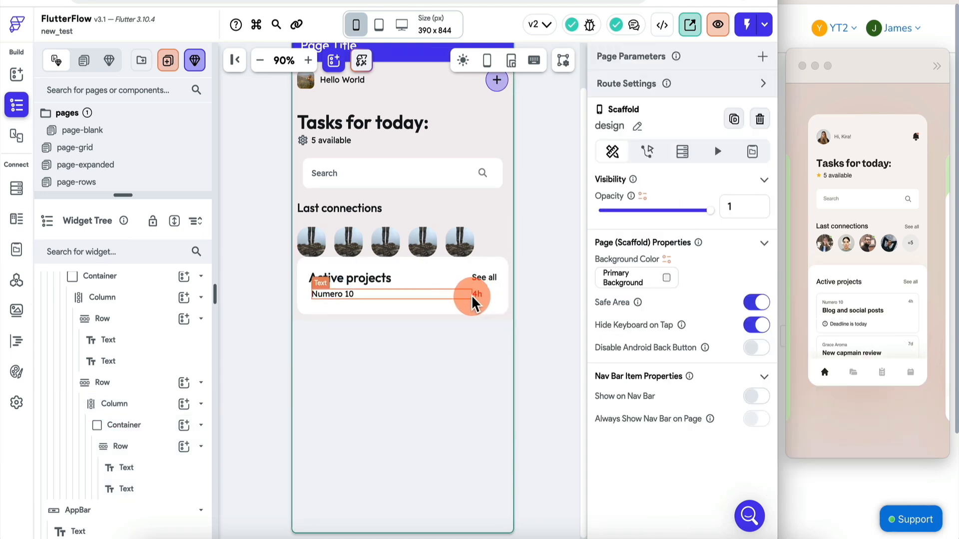
# Step: Set the border radius of the "Numero 10" container to 10 on all corners
pyautogui.click(154, 430)
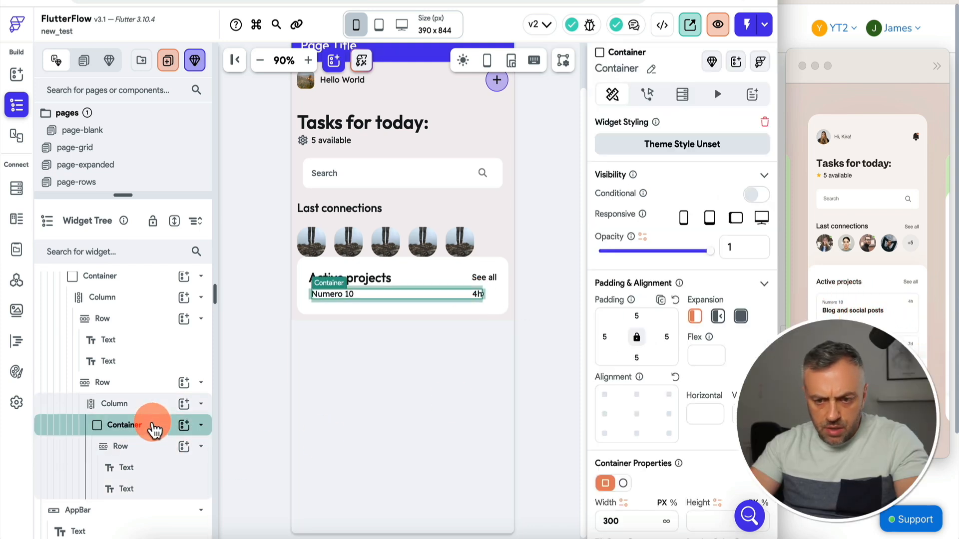
pyautogui.scroll(-4, 713, 356)
pyautogui.scroll(-3, 714, 359)
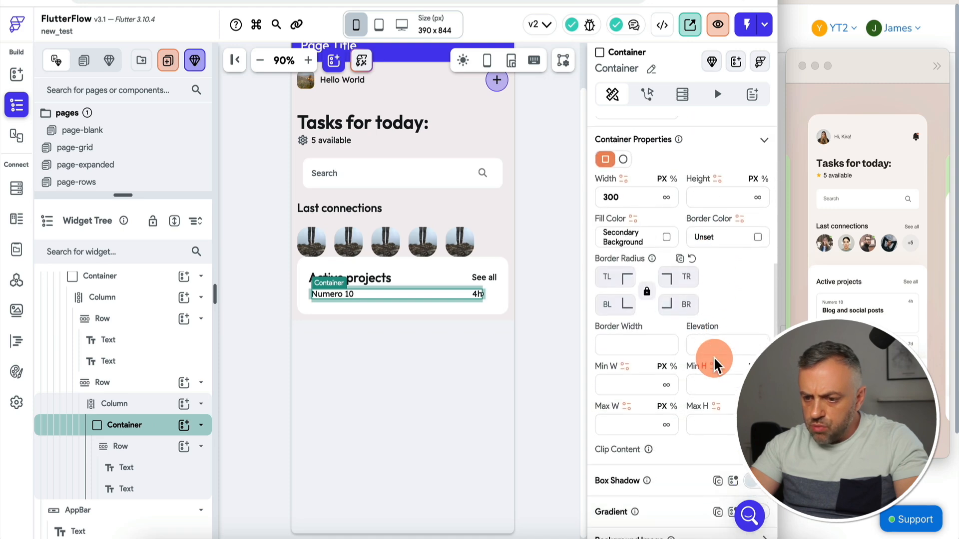
pyautogui.click(610, 278)
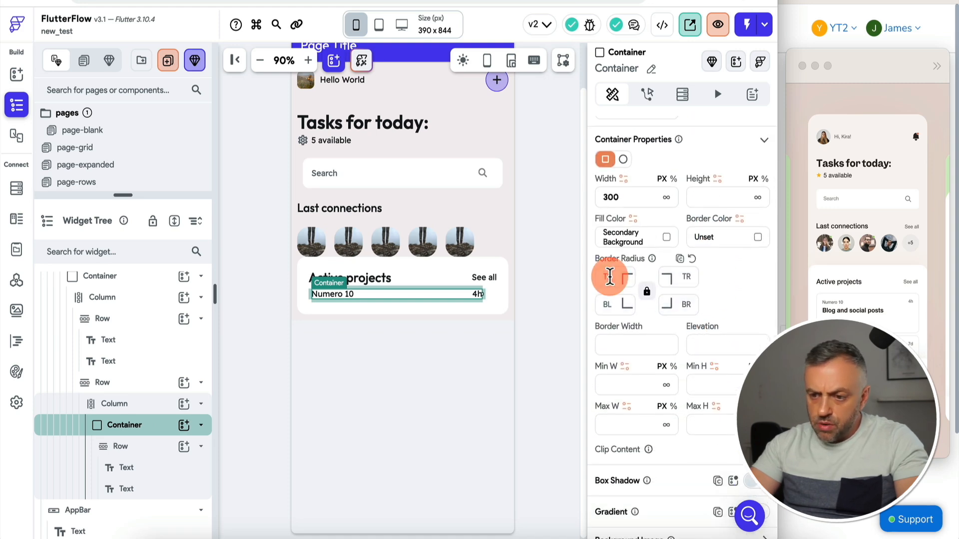
pyautogui.write('5')
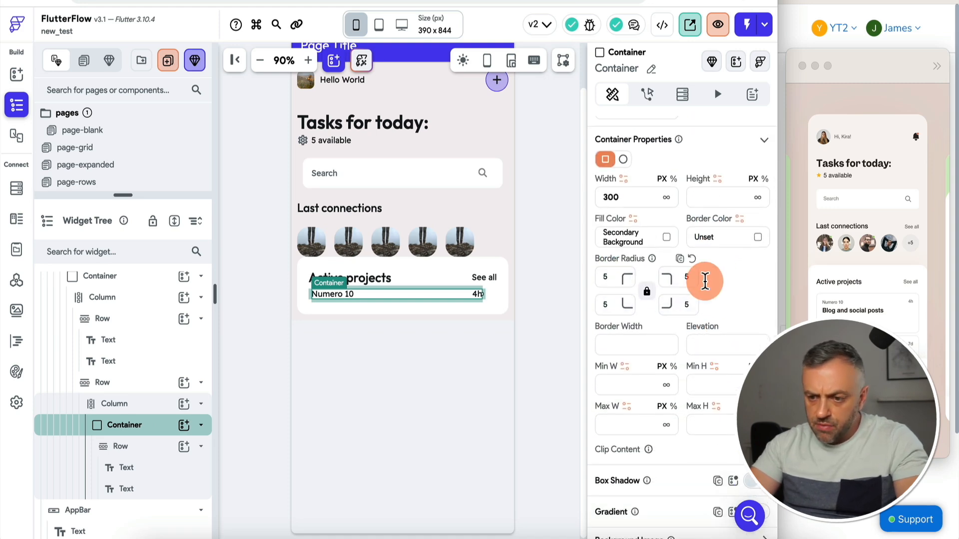
pyautogui.click(615, 278)
pyautogui.press('BackSpace')
pyautogui.write('10')
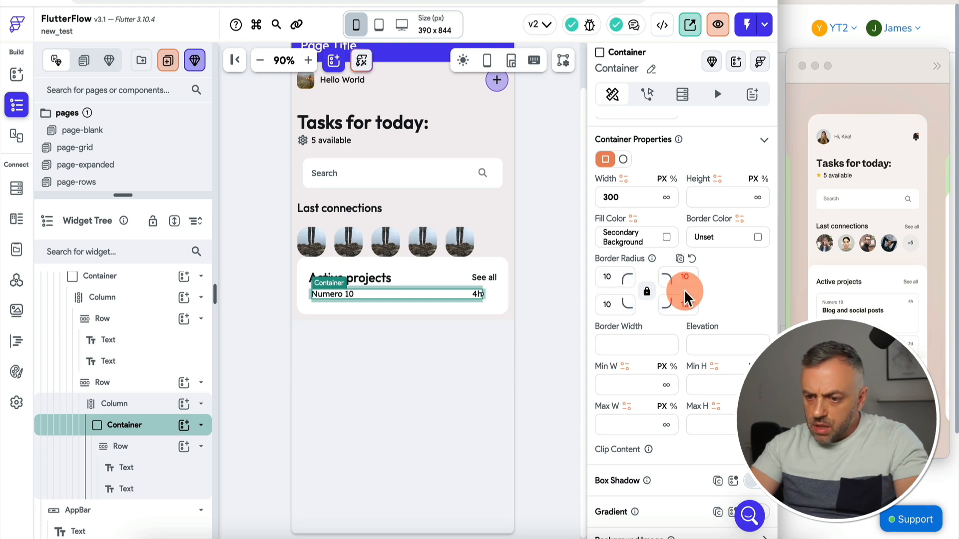
# Step: Give the "Numero 10" container a black (#000000) border color
pyautogui.click(757, 237)
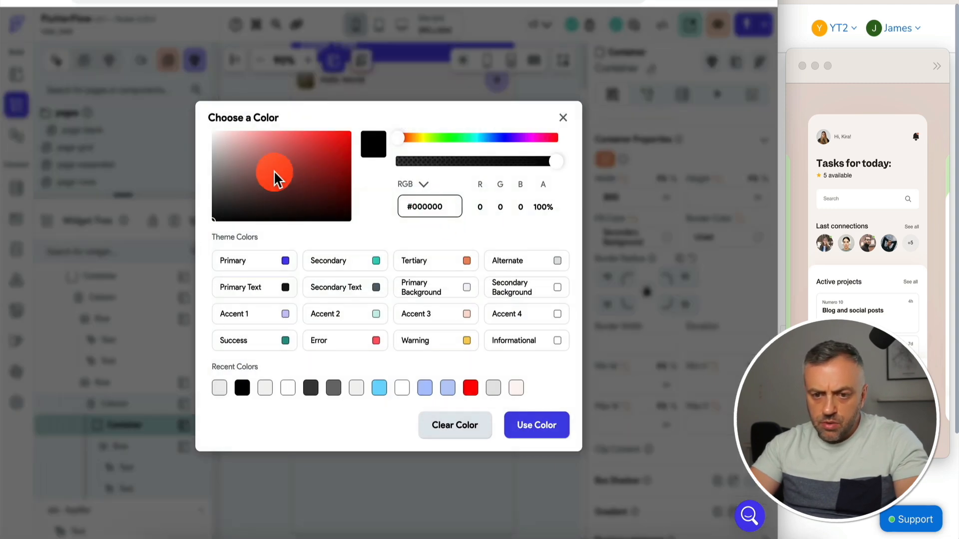
pyautogui.click(546, 431)
pyautogui.click(468, 294)
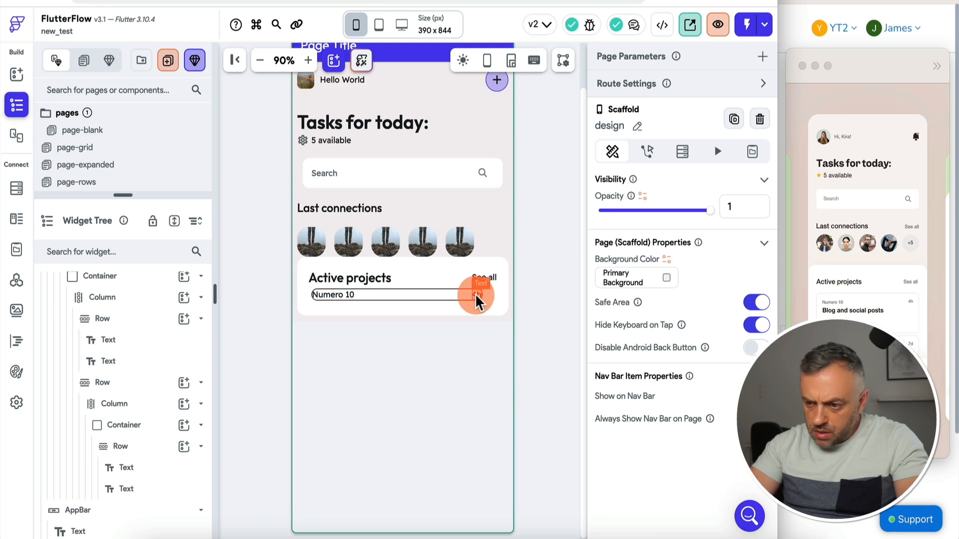
pyautogui.click(475, 293)
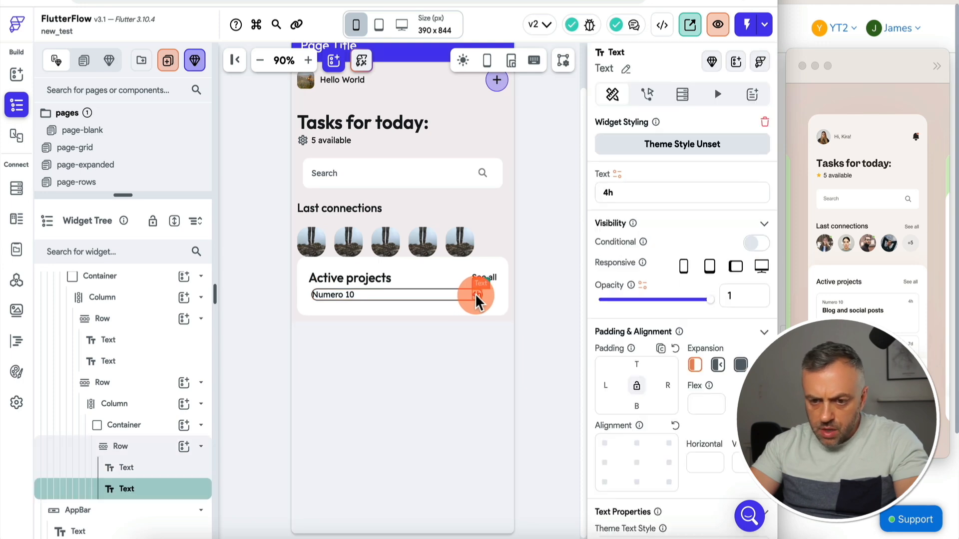
# Step: Set the "Numero 10" container's border radius to 5 on all corners
pyautogui.click(146, 426)
pyautogui.click(610, 314)
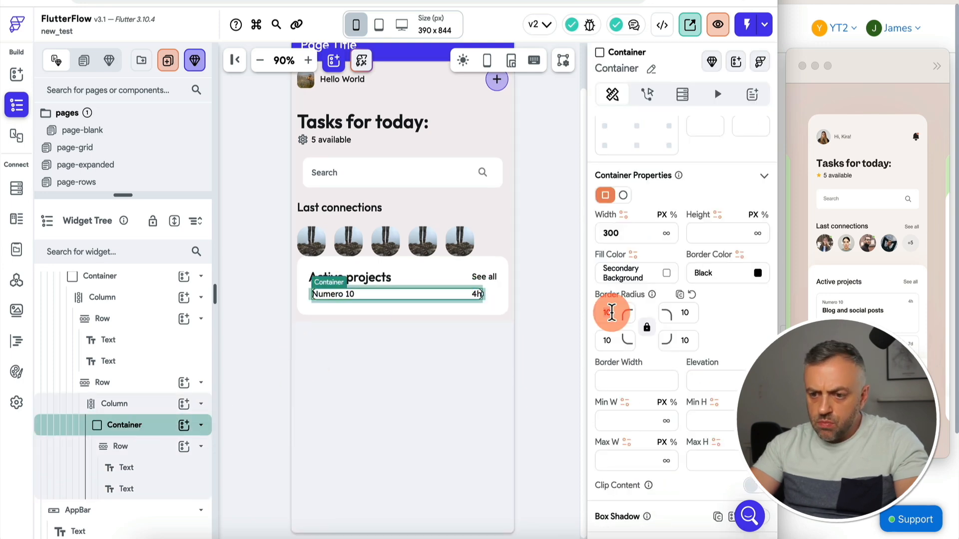
pyautogui.press('BackSpace')
pyautogui.press('BackSpace')
pyautogui.write('5')
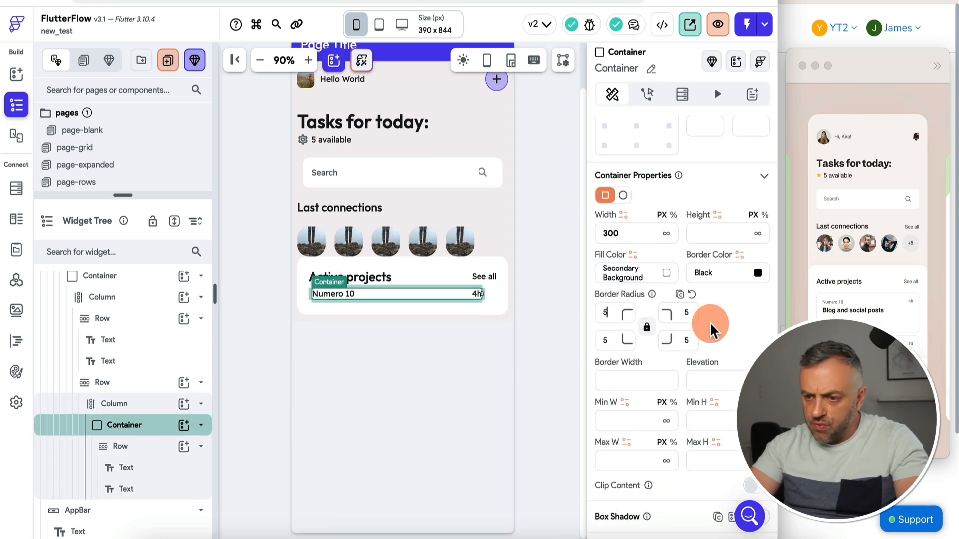
# Step: Try a left padding of 10 on the column that holds the "Numero 10" container
pyautogui.click(136, 405)
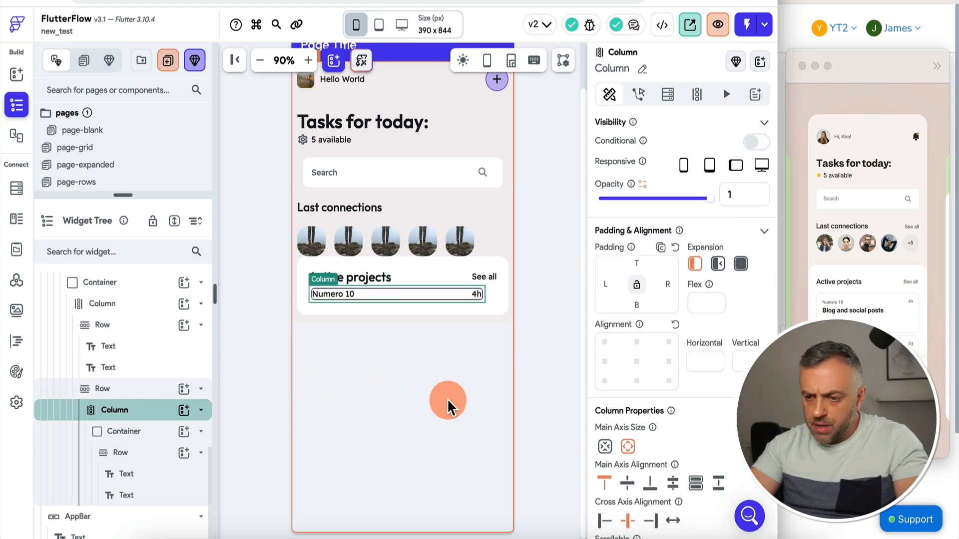
pyautogui.click(607, 285)
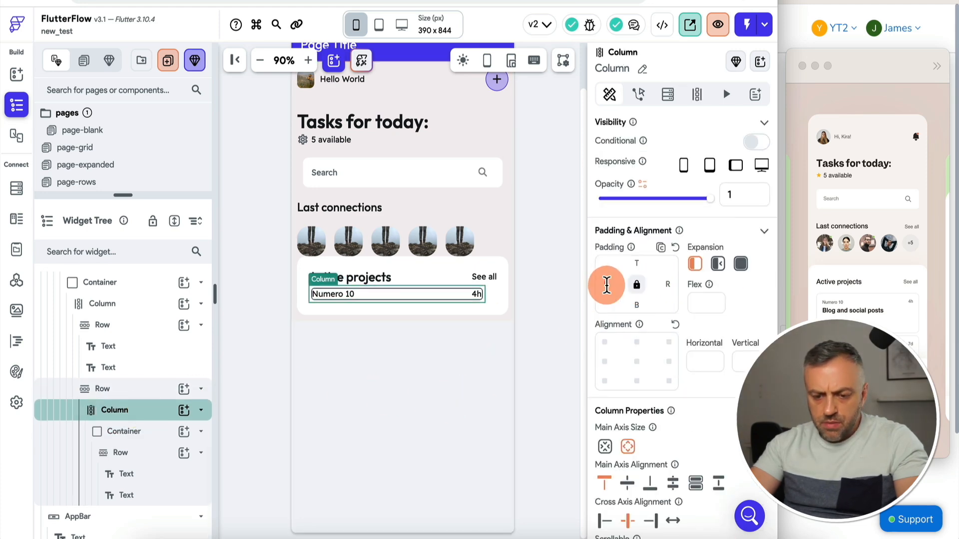
pyautogui.write('10')
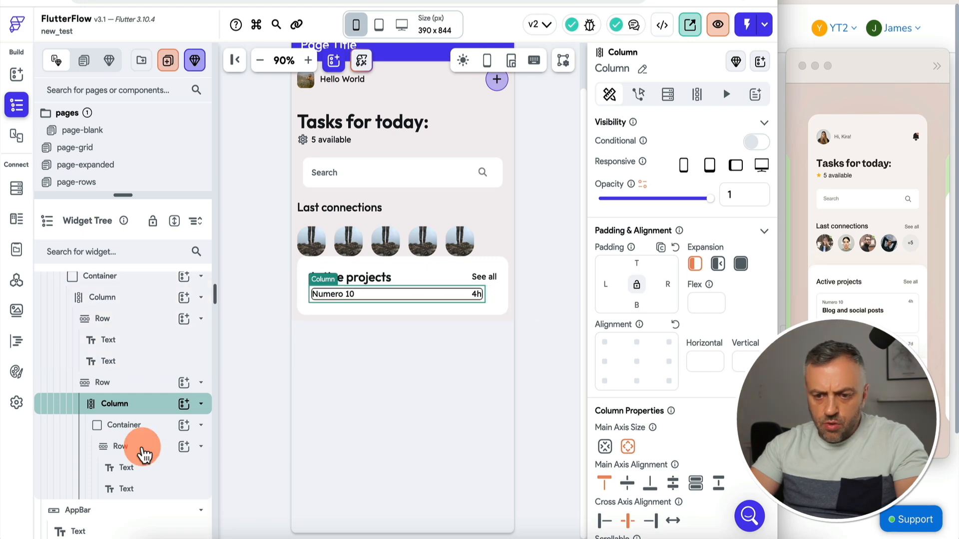
# Step: Duplicate the "Numero 10" row inside its container, wrapping both rows in a column
pyautogui.click(143, 452)
pyautogui.rightClick(145, 454)
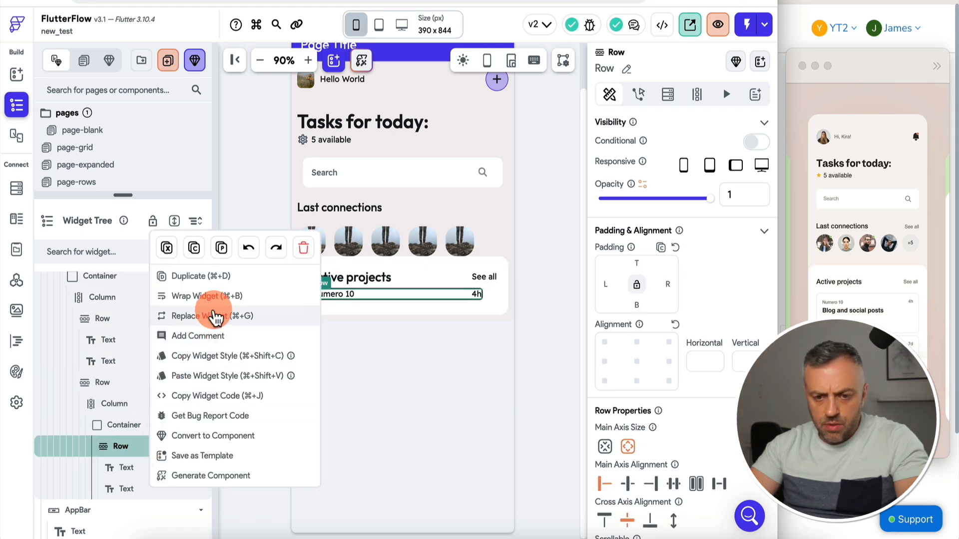
pyautogui.click(228, 278)
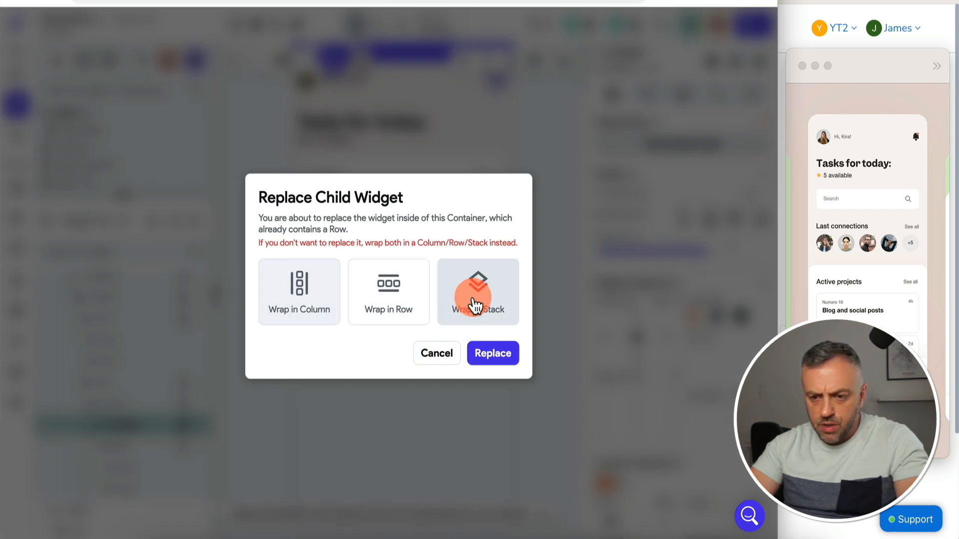
pyautogui.click(299, 303)
# Step: Delete the "Numero 10" text from the duplicated row and change its remaining text to "Blog and social posts"
pyautogui.scroll(-2, 165, 465)
pyautogui.click(164, 469)
pyautogui.press('Delete')
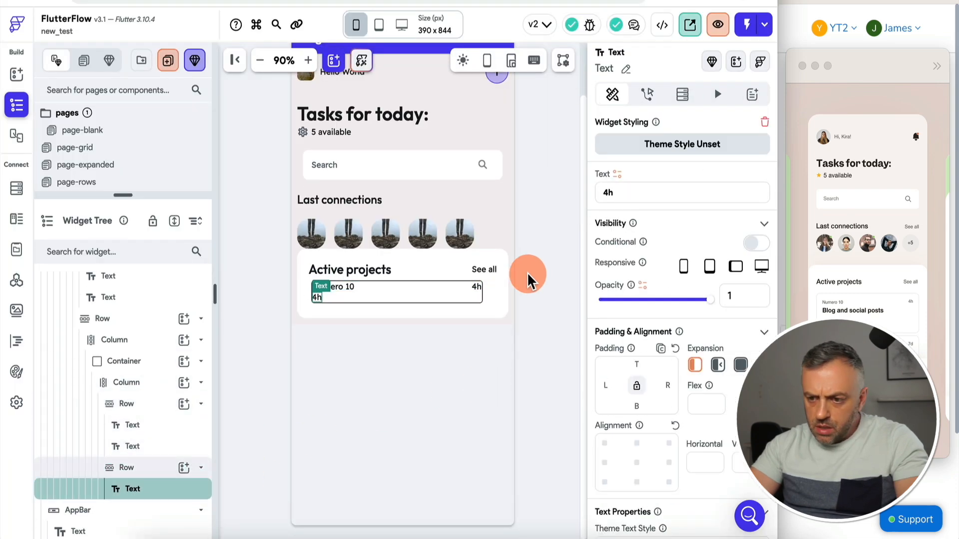
pyautogui.press('BackSpace')
pyautogui.press('BackSpace')
pyautogui.write('Blog')
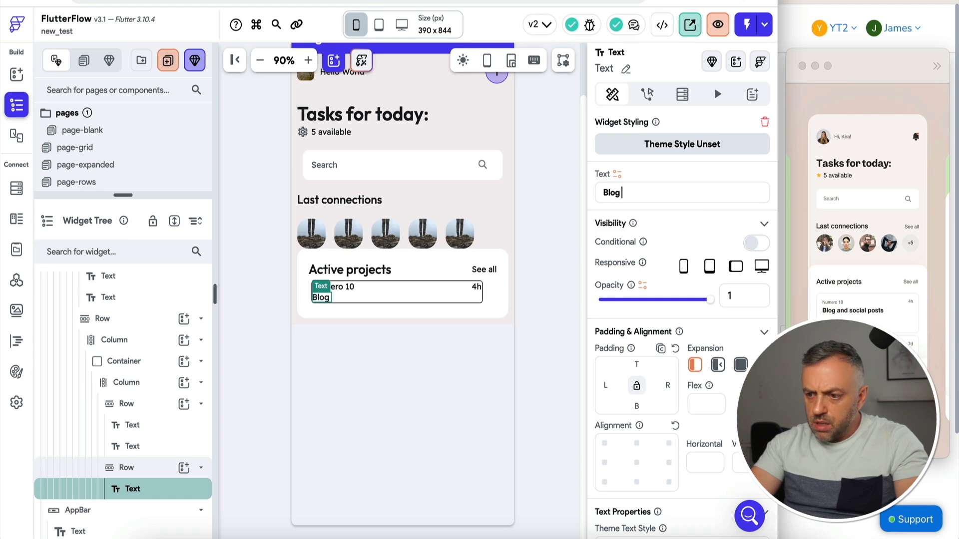
pyautogui.write(' and social posts')
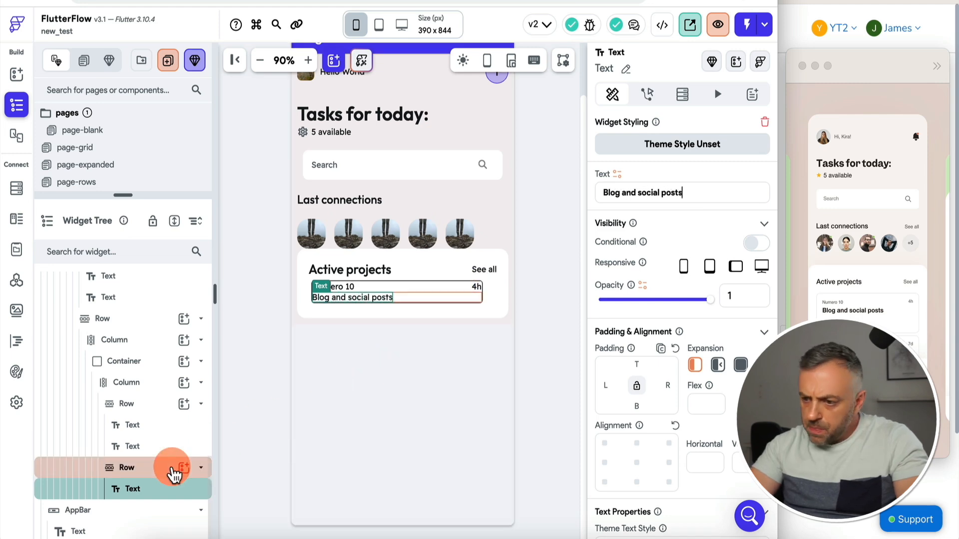
# Step: Duplicate the "Blog and social posts" row and change the copy's text to "Deadline is today"
pyautogui.click(161, 468)
pyautogui.rightClick(159, 468)
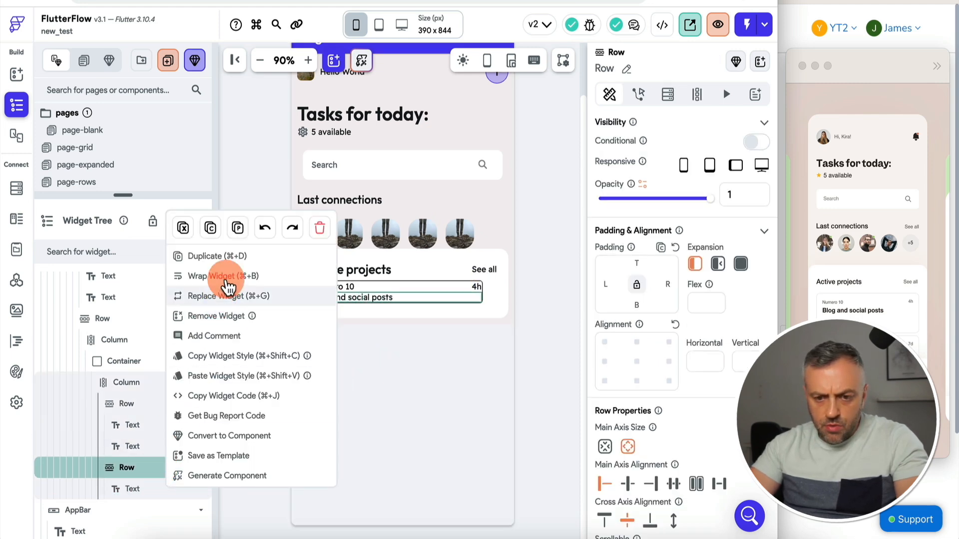
pyautogui.click(238, 257)
pyautogui.click(150, 489)
pyautogui.tripleClick(708, 193)
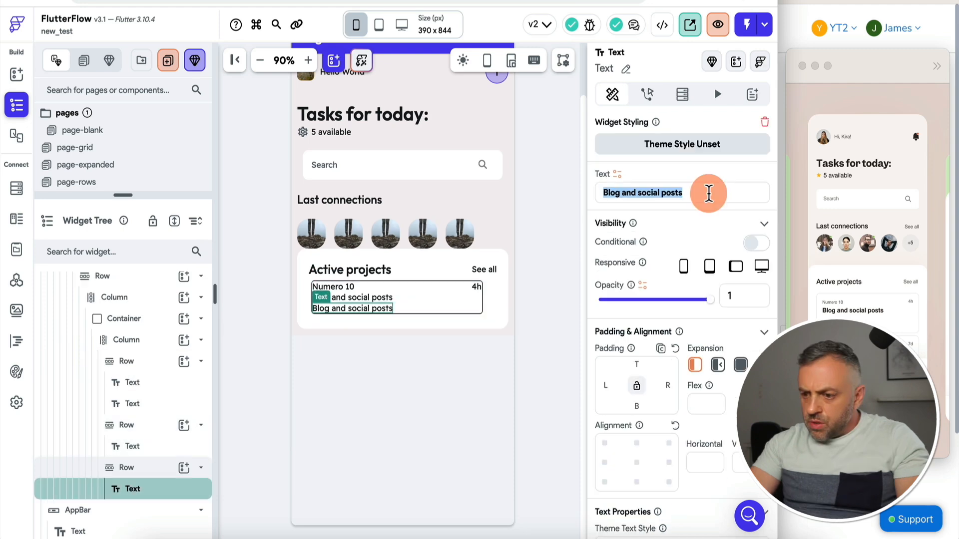
pyautogui.write('Dea')
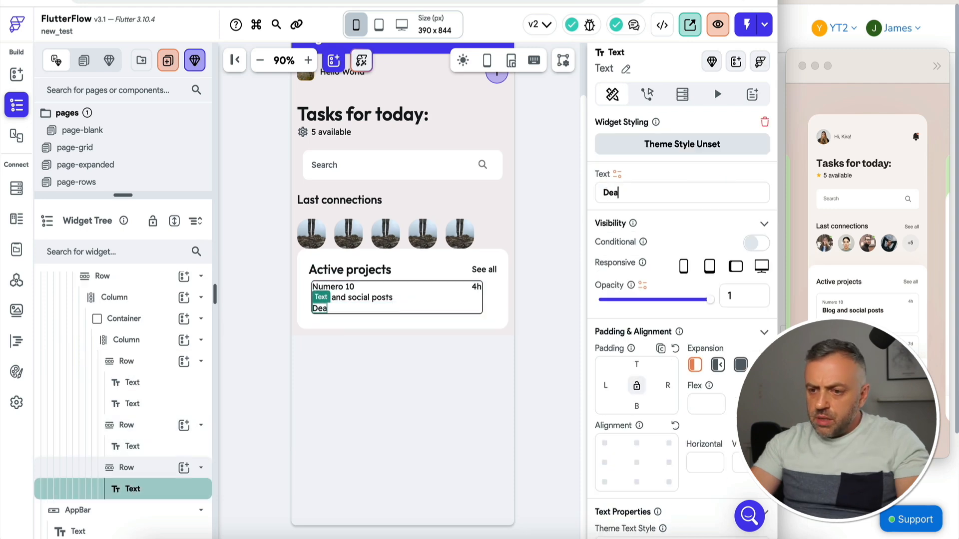
pyautogui.write('dline is today')
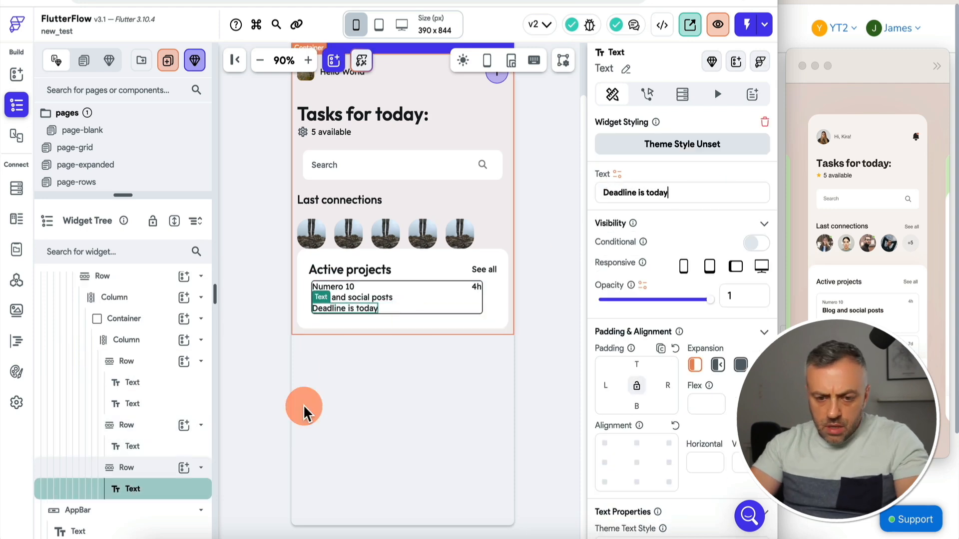
# Step: Add an Icon widget to the "Deadline is today" row and place it before the text
pyautogui.click(184, 468)
pyautogui.write('ico')
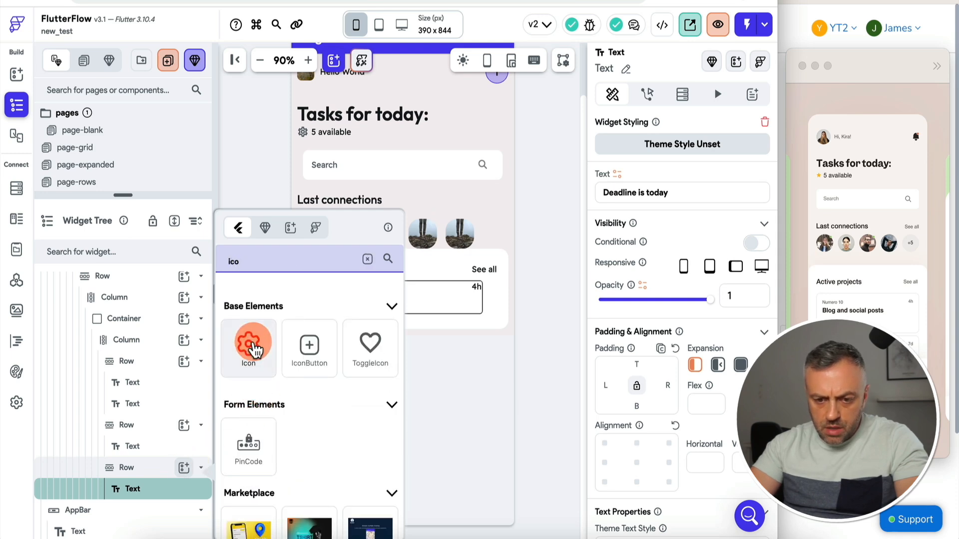
pyautogui.click(248, 343)
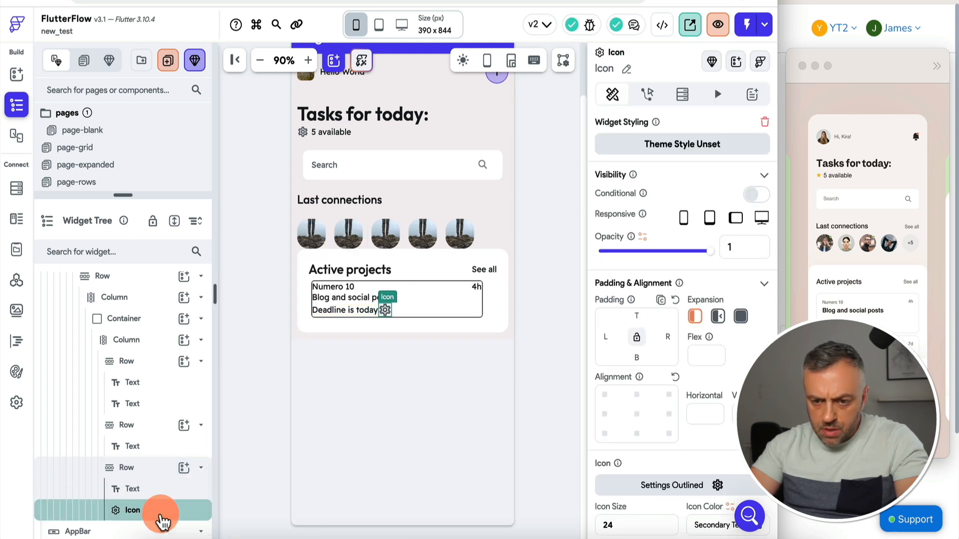
pyautogui.moveTo(164, 519); pyautogui.dragTo(178, 483)
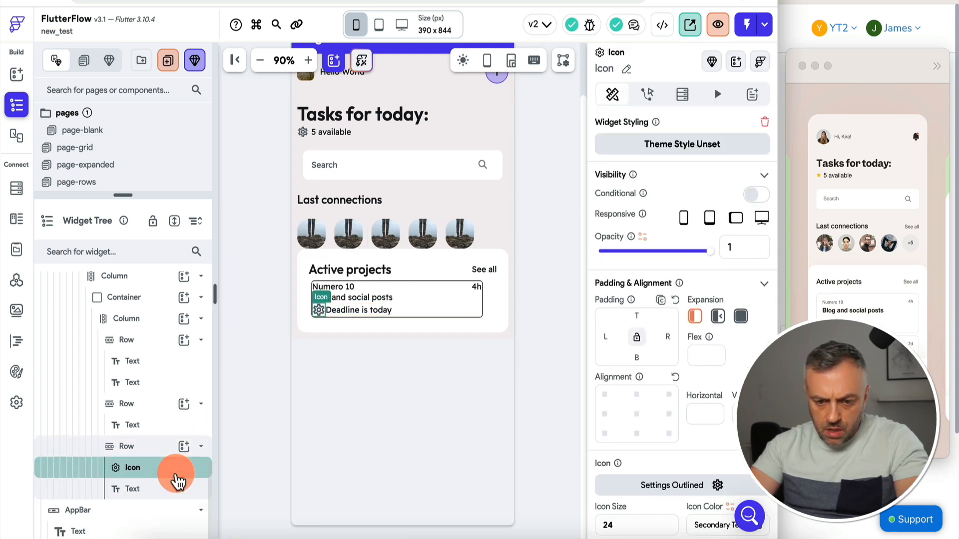
# Step: Change the deadline row's icon to Timer and give it a right padding of 10
pyautogui.click(695, 491)
pyautogui.write('time')
pyautogui.click(229, 231)
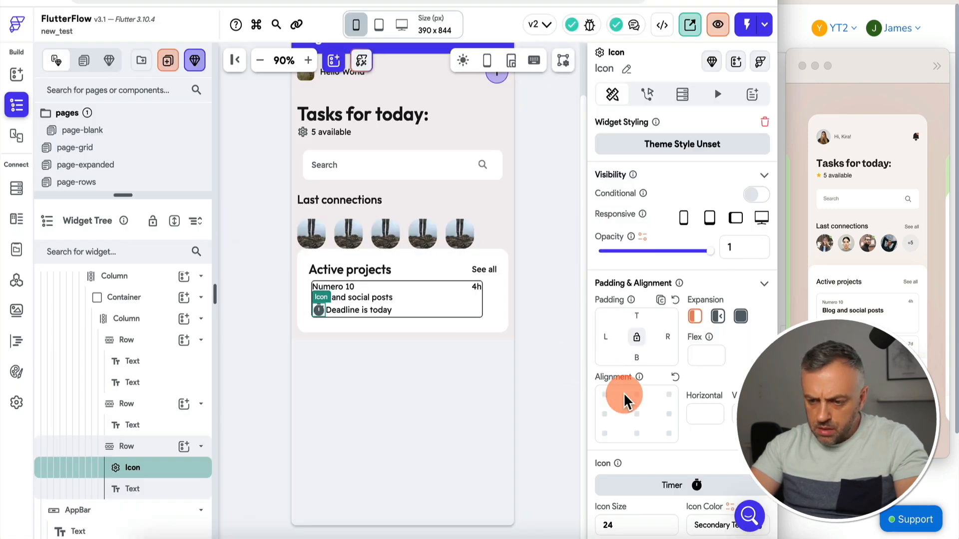
pyautogui.scroll(-1, 614, 302)
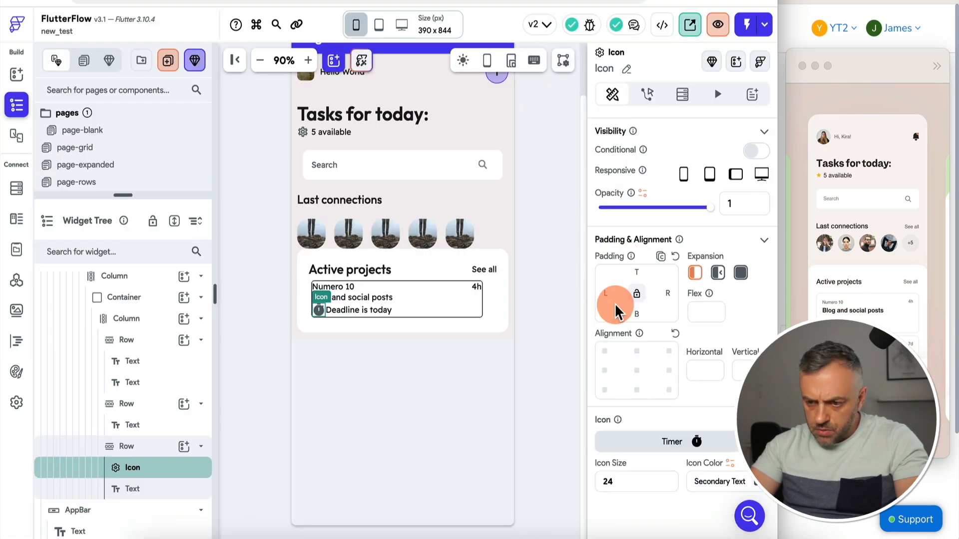
pyautogui.click(668, 293)
pyautogui.write('10')
pyautogui.click(559, 328)
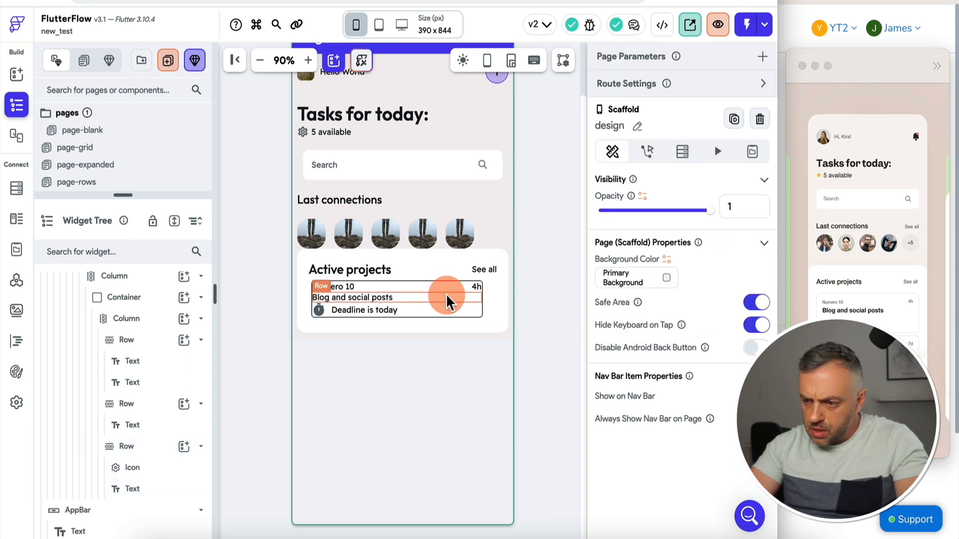
# Step: Apply the Title Large style to the "Blog and social posts" text and pad it above and below, with 20 at the bottom
pyautogui.click(382, 300)
pyautogui.scroll(-7, 657, 265)
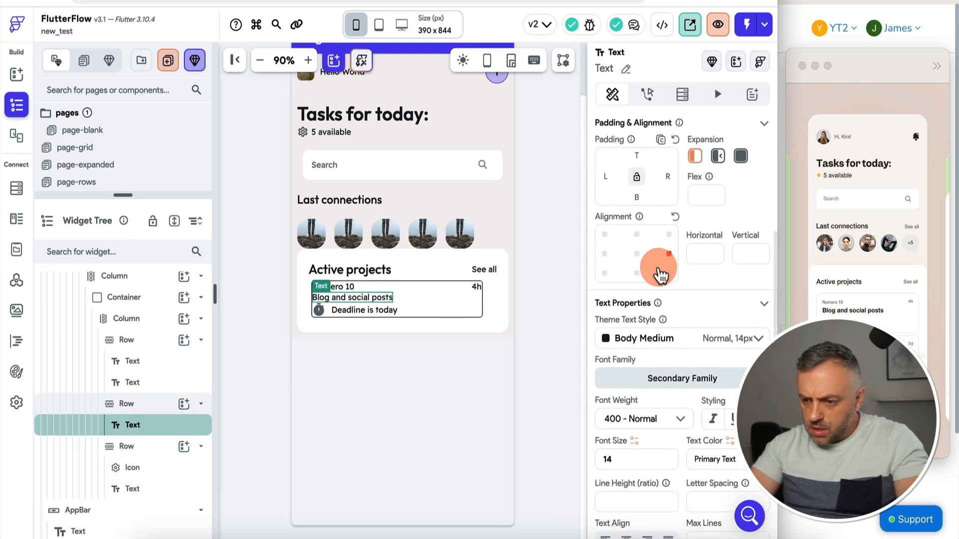
pyautogui.click(737, 224)
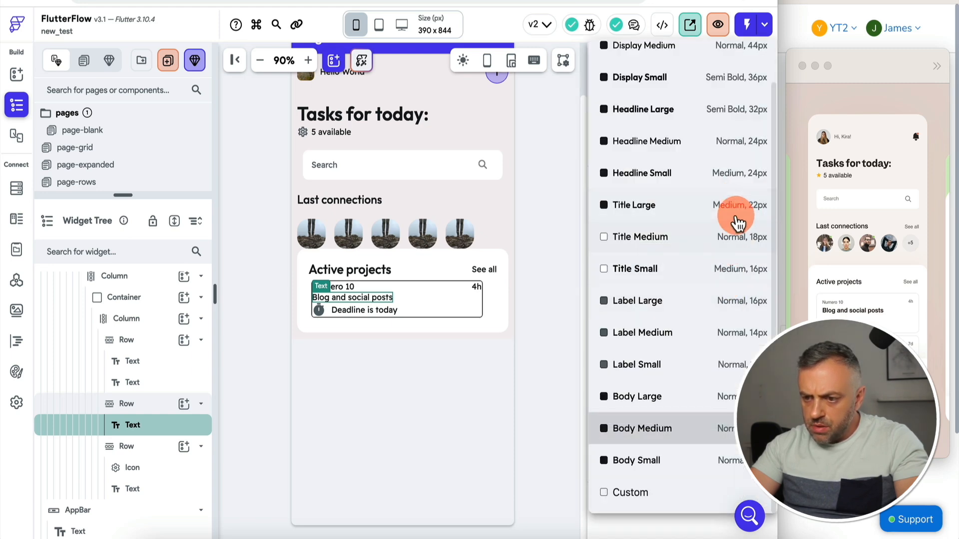
pyautogui.click(740, 210)
pyautogui.scroll(7, 637, 403)
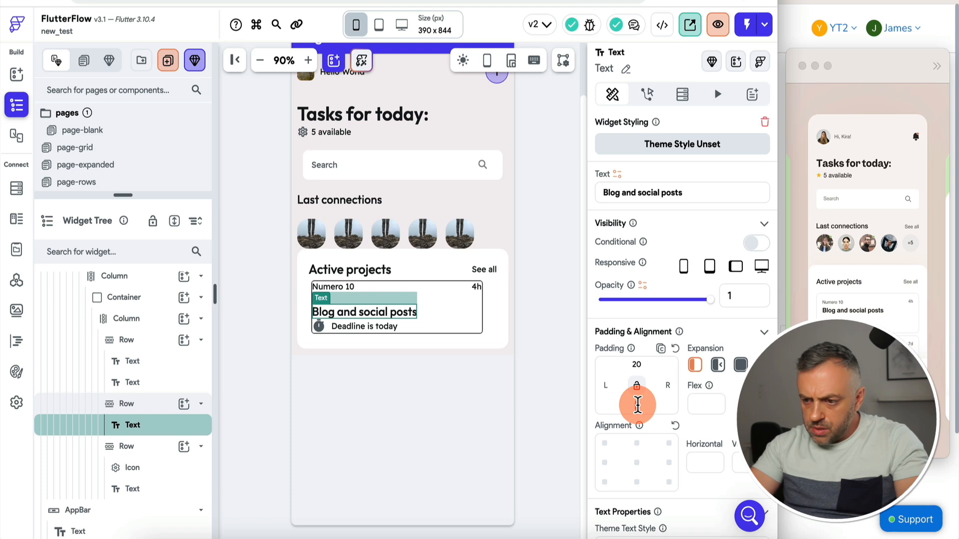
pyautogui.write('20')
pyautogui.click(546, 355)
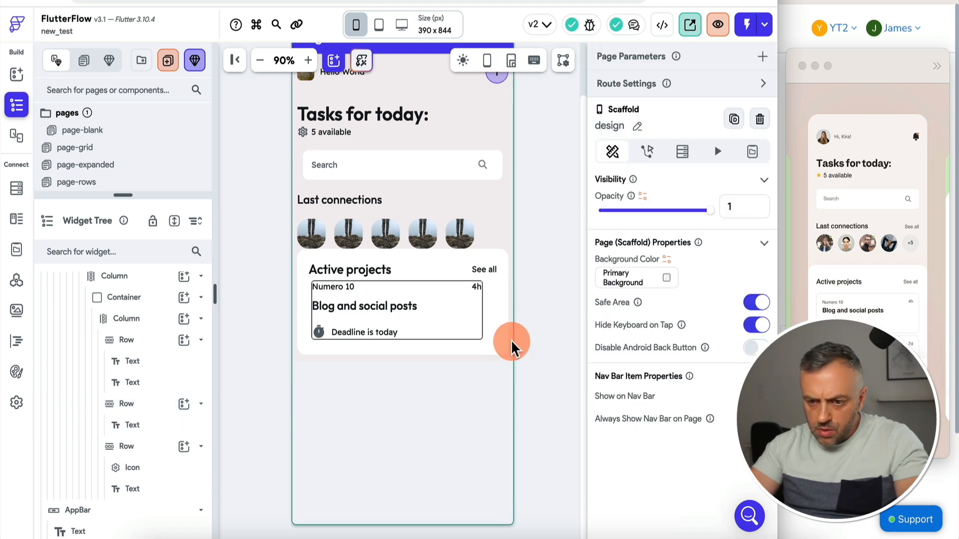
# Step: Add top padding to the column around the project card to separate it from the "Active projects" heading
pyautogui.click(484, 331)
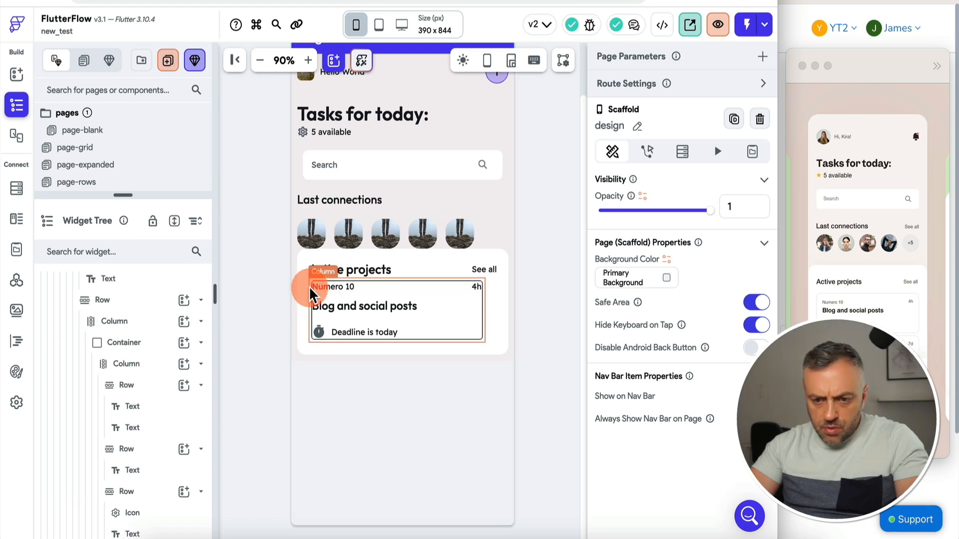
pyautogui.click(310, 294)
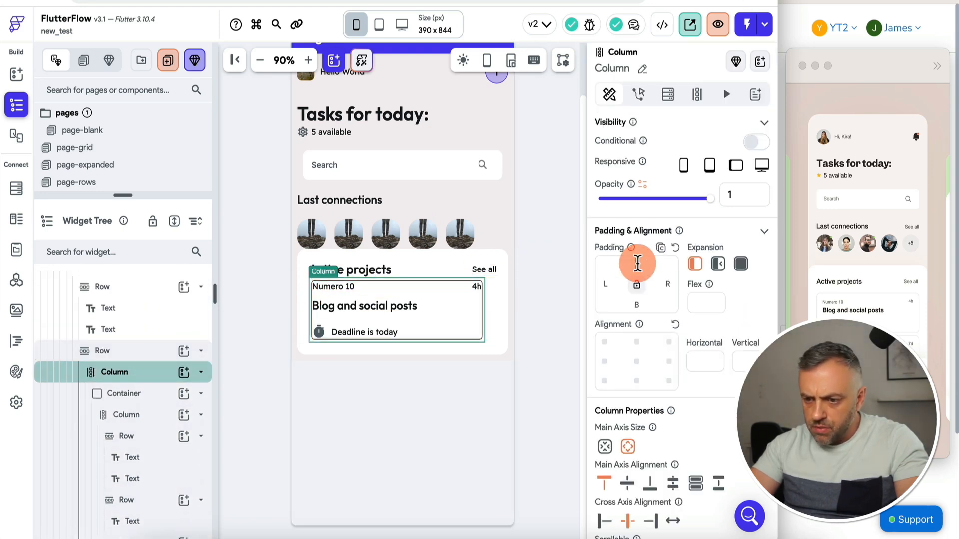
pyautogui.click(538, 333)
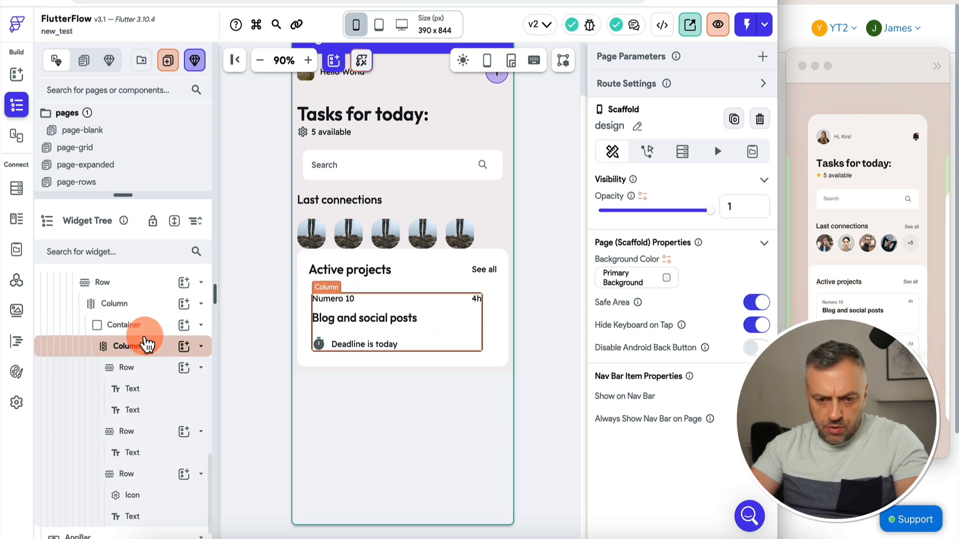
# Step: Wrap the column inside the project card's bordered container in a new container
pyautogui.click(150, 331)
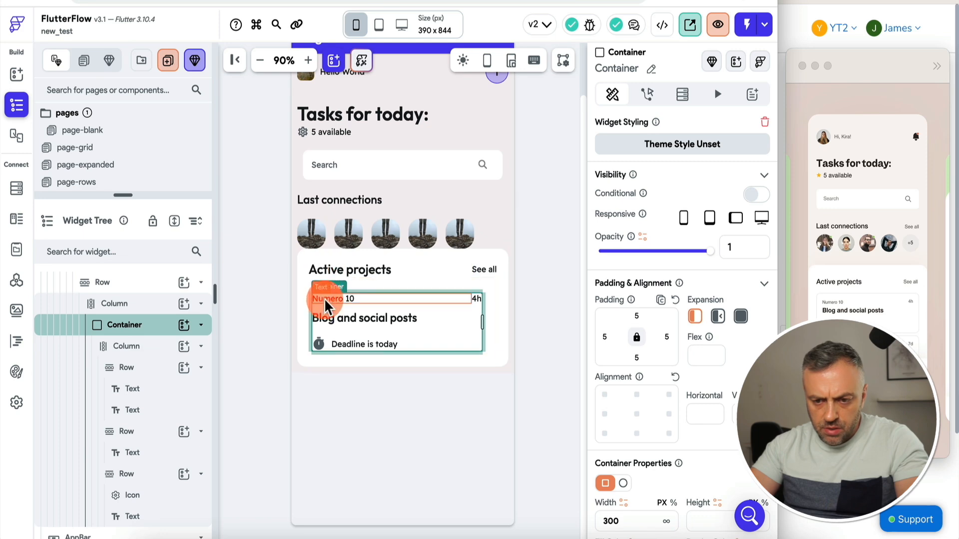
pyautogui.click(147, 357)
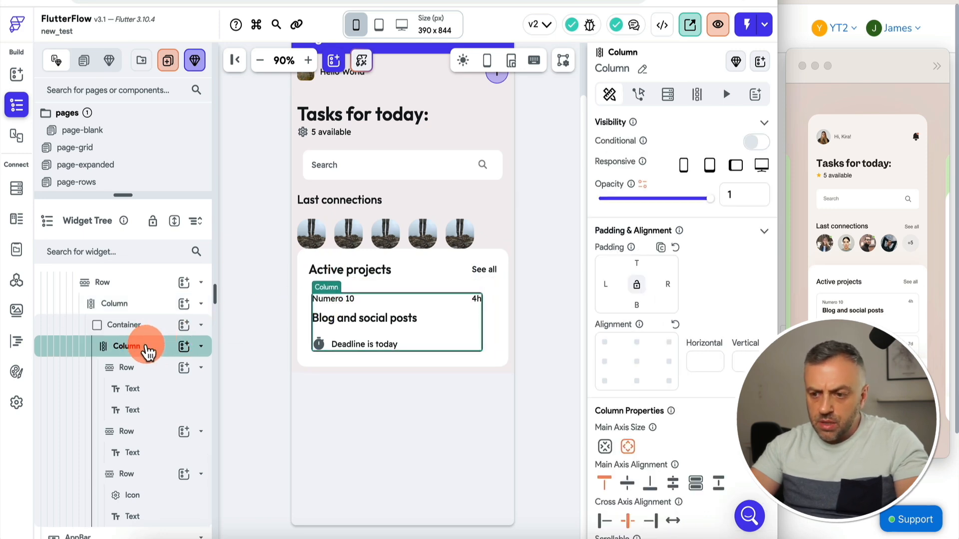
pyautogui.rightClick(148, 352)
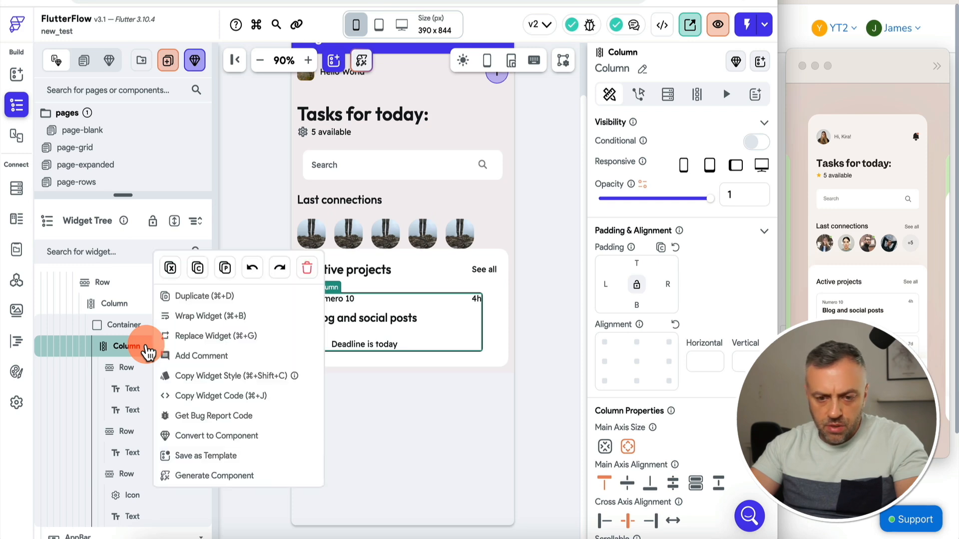
pyautogui.click(205, 314)
pyautogui.click(296, 187)
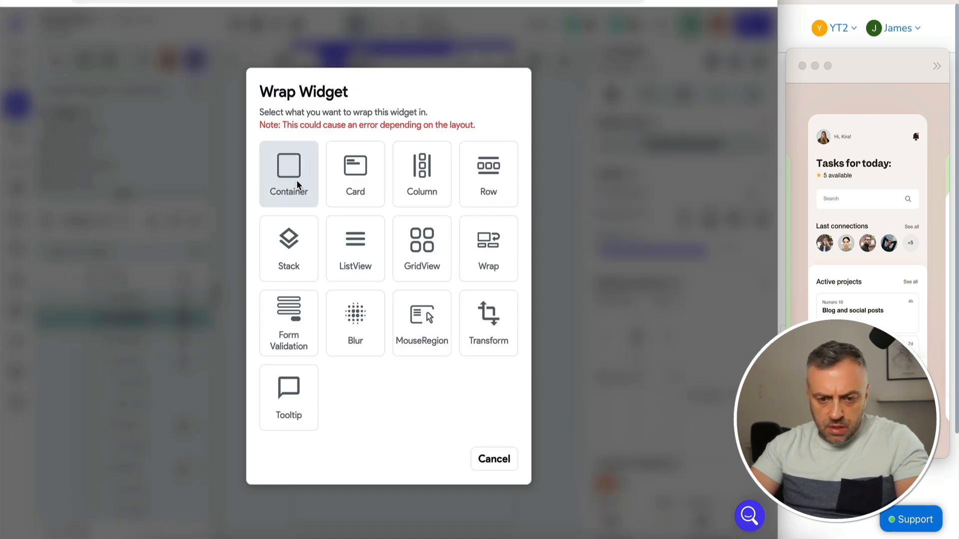
# Step: Set the new inner container's padding to 10 on all sides, and increase it further
pyautogui.click(636, 338)
pyautogui.click(637, 316)
pyautogui.write('10')
pyautogui.click(541, 322)
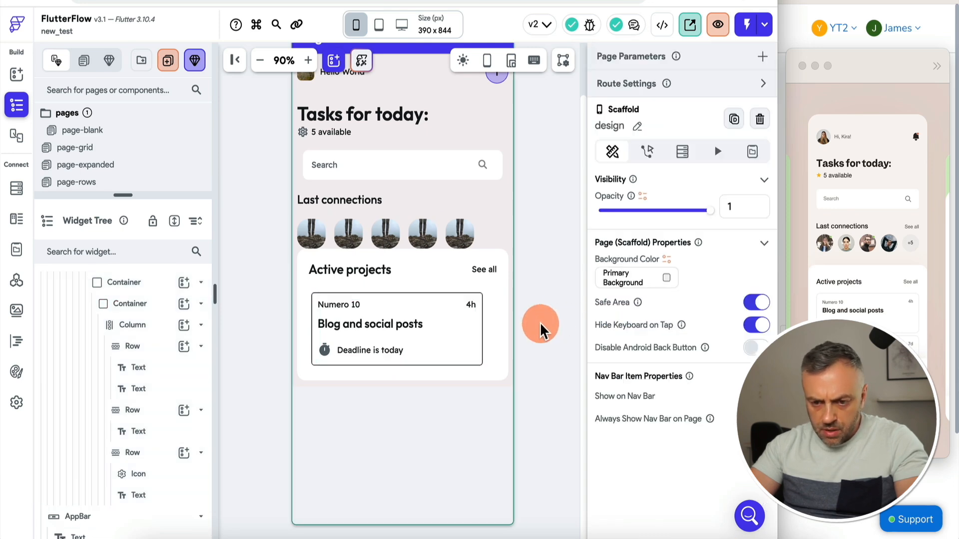
pyautogui.click(170, 309)
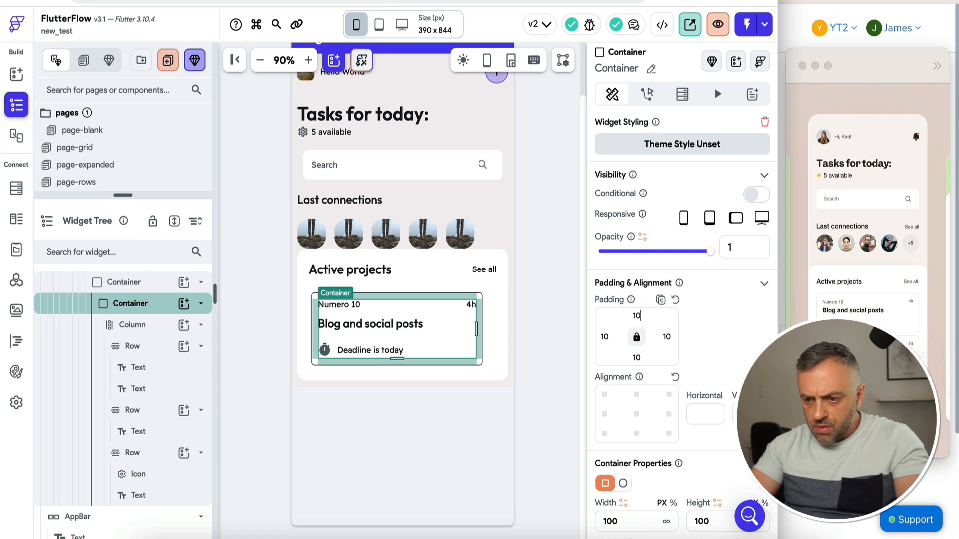
pyautogui.click(560, 315)
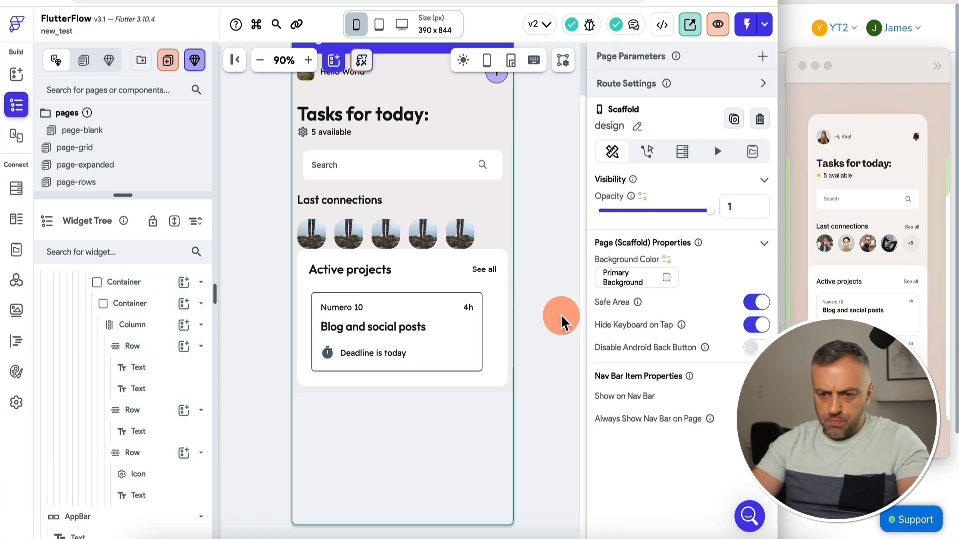
# Step: Replace the border radius of the project card's outer container with a larger one on all corners
pyautogui.click(478, 296)
pyautogui.scroll(-5, 681, 332)
pyautogui.press('BackSpace')
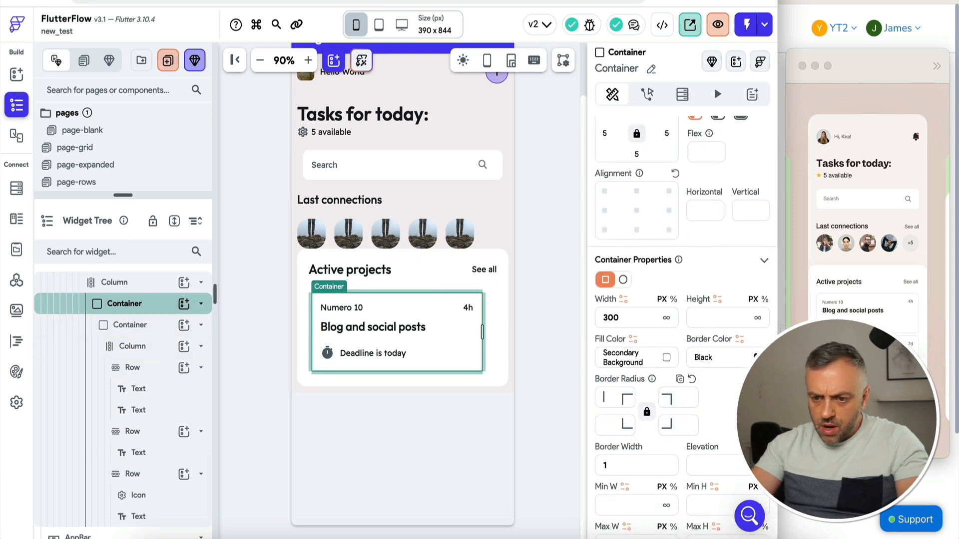
pyautogui.click(524, 323)
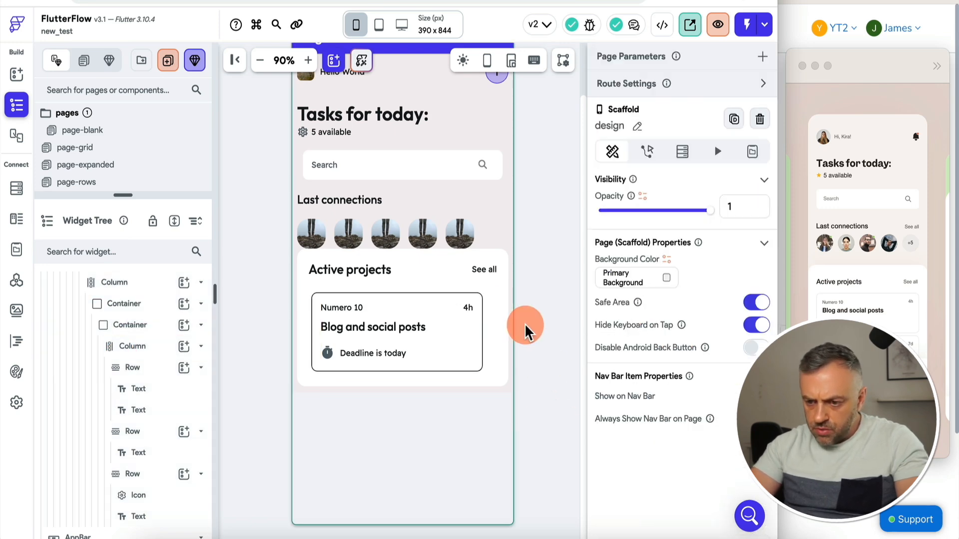
pyautogui.click(478, 295)
pyautogui.click(571, 295)
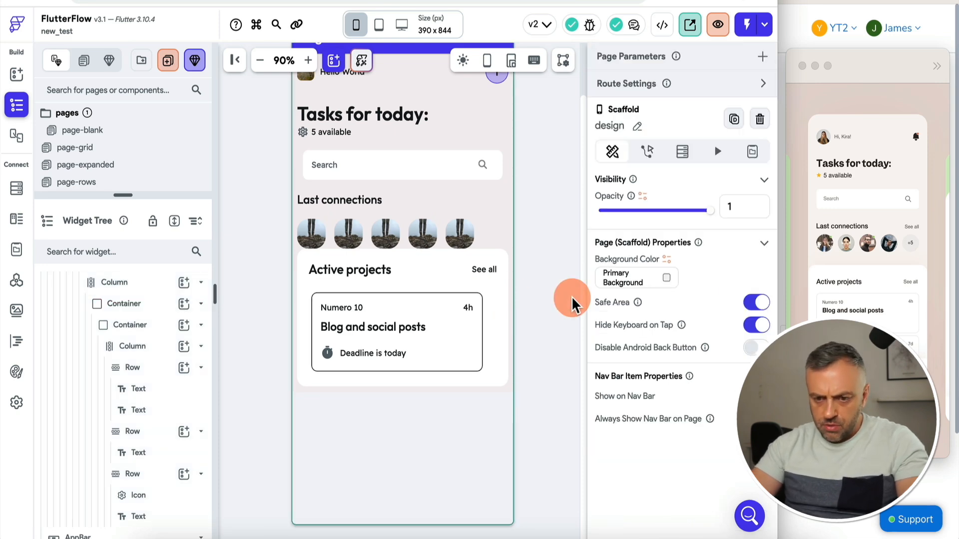
# Step: Set the top padding of the white "Active projects" container to 20
pyautogui.click(499, 254)
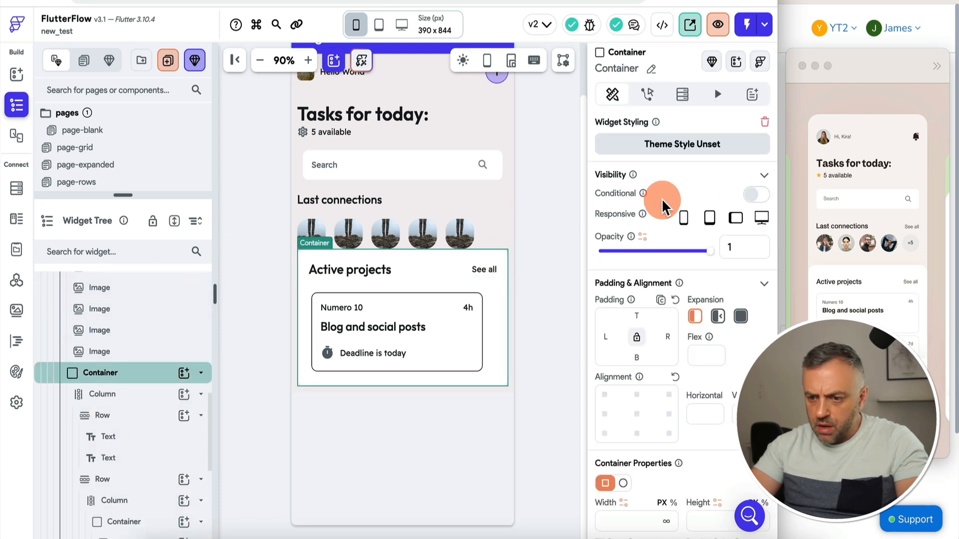
pyautogui.click(637, 318)
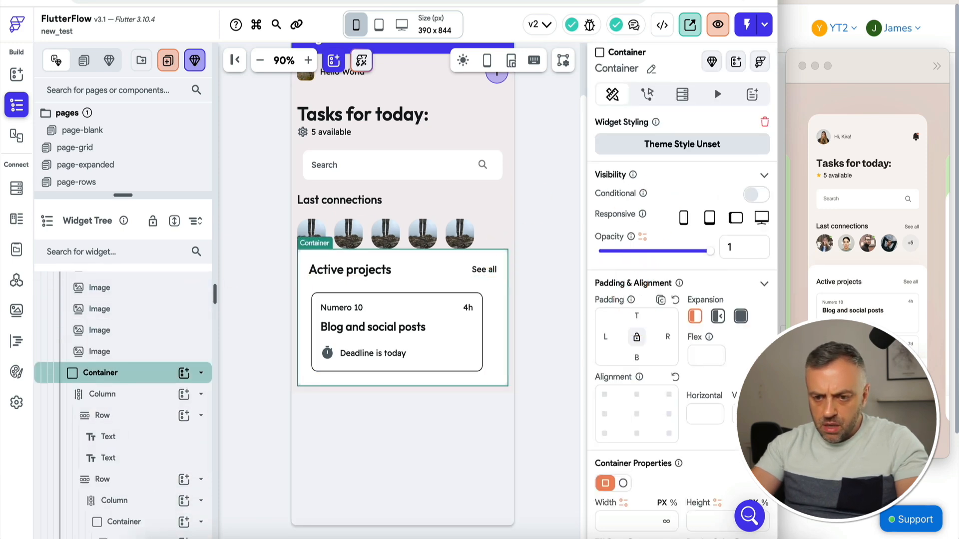
pyautogui.write('20')
pyautogui.click(570, 302)
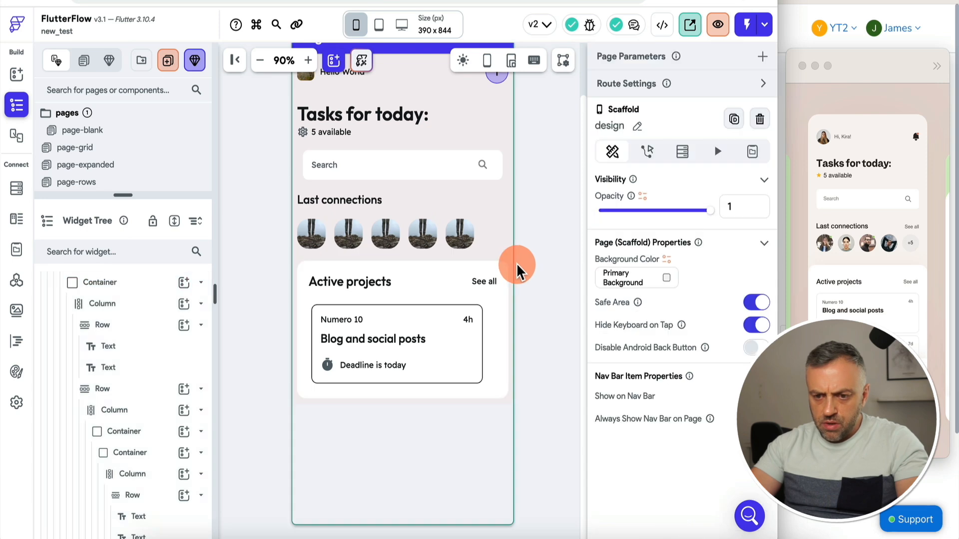
# Step: Copy the project card's outer container and paste it into its parent column as a second card
pyautogui.click(418, 307)
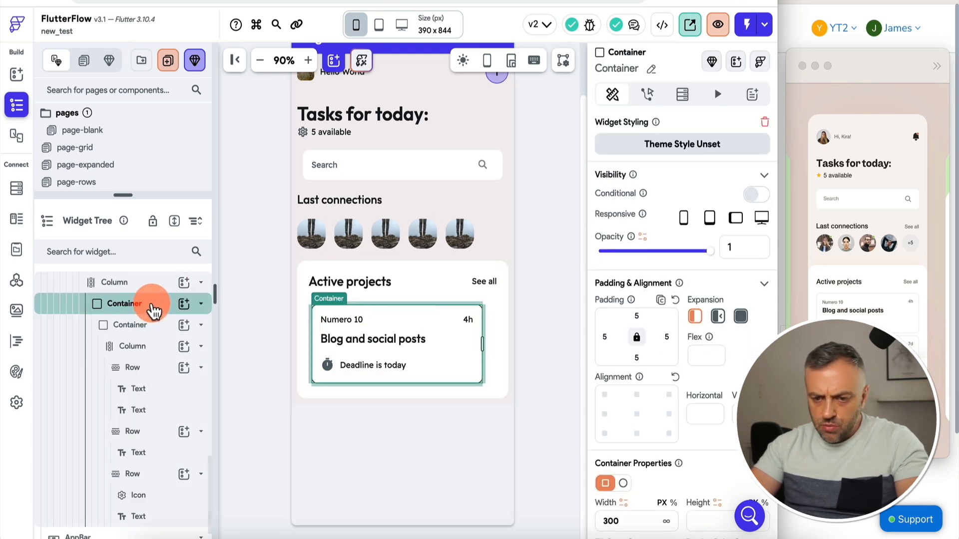
pyautogui.scroll(1, 154, 315)
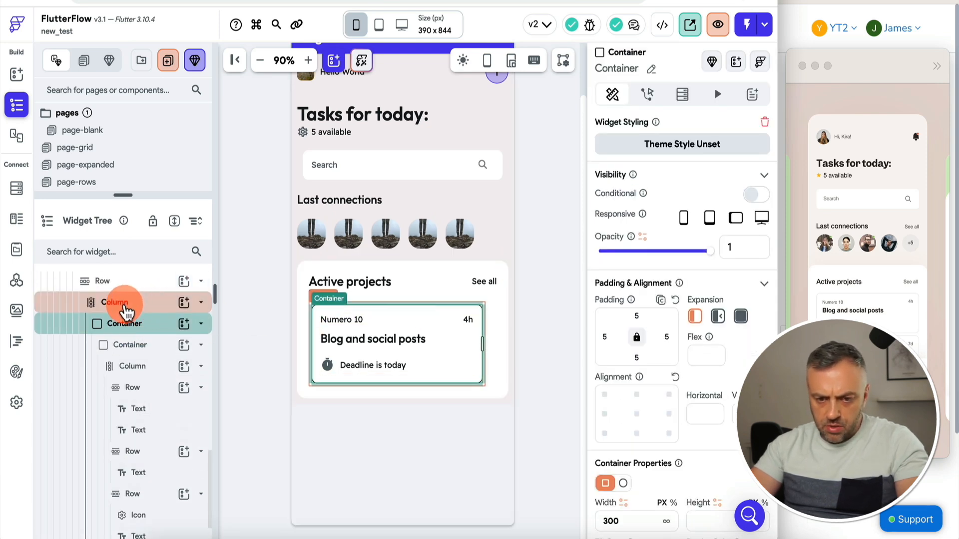
pyautogui.rightClick(159, 331)
pyautogui.click(199, 257)
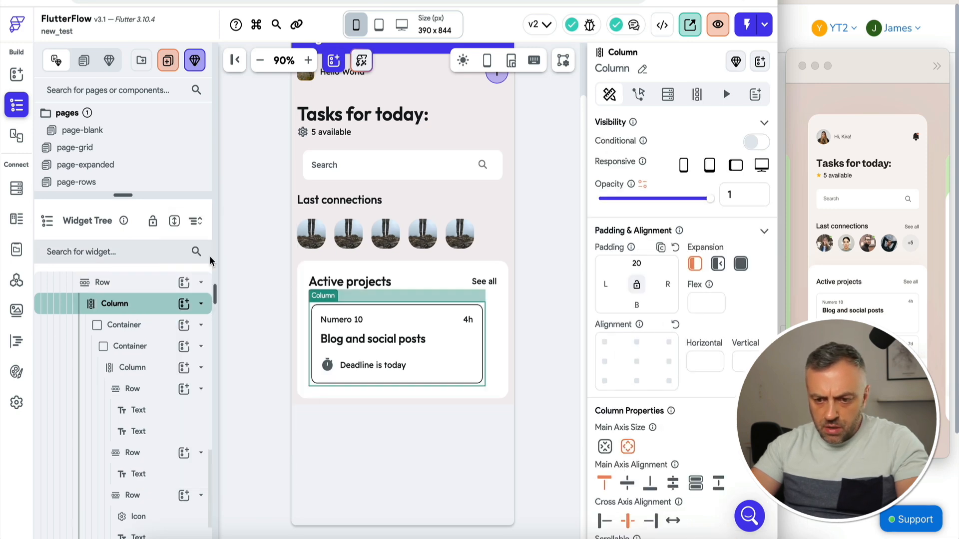
pyautogui.click(315, 399)
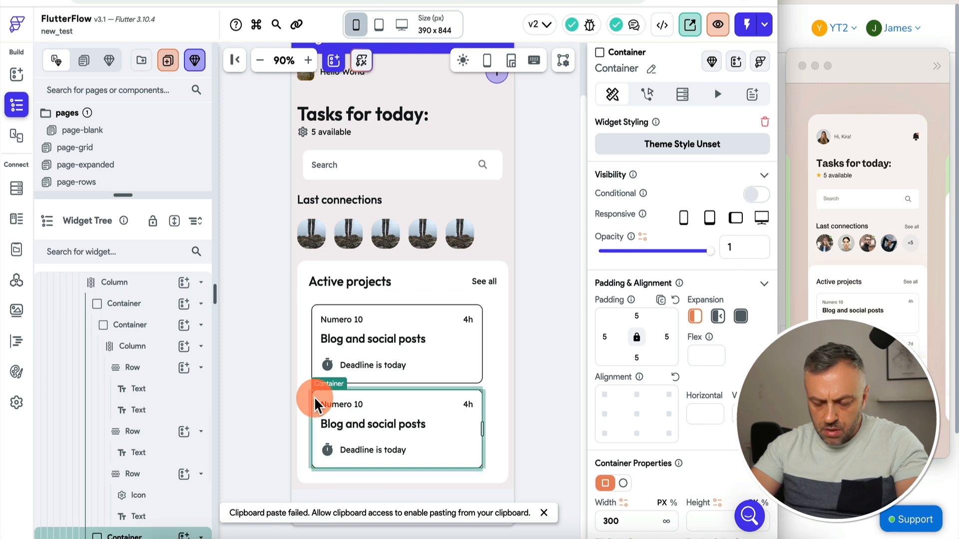
# Step: Set the padding of the second project card's outer container to 10 on all sides
pyautogui.scroll(-2, 134, 419)
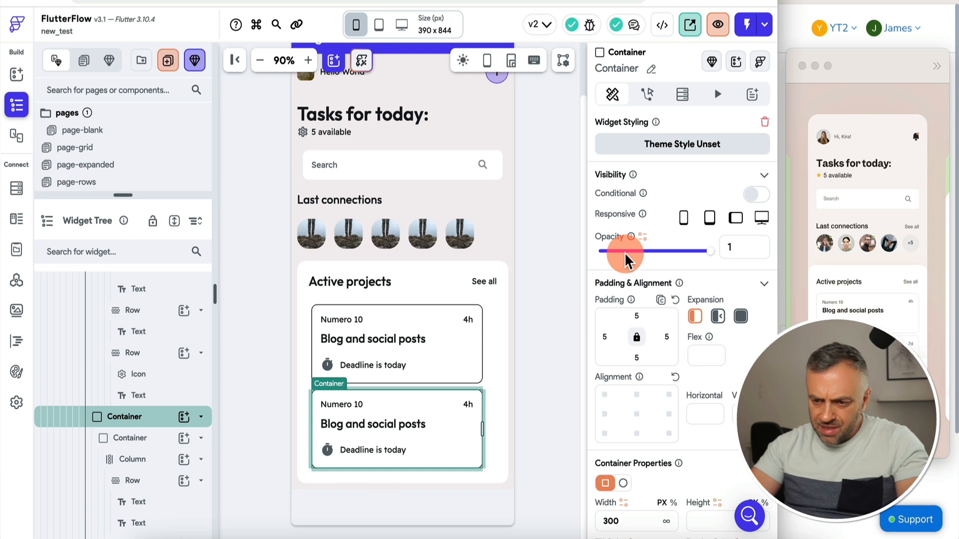
pyautogui.scroll(-2, 649, 199)
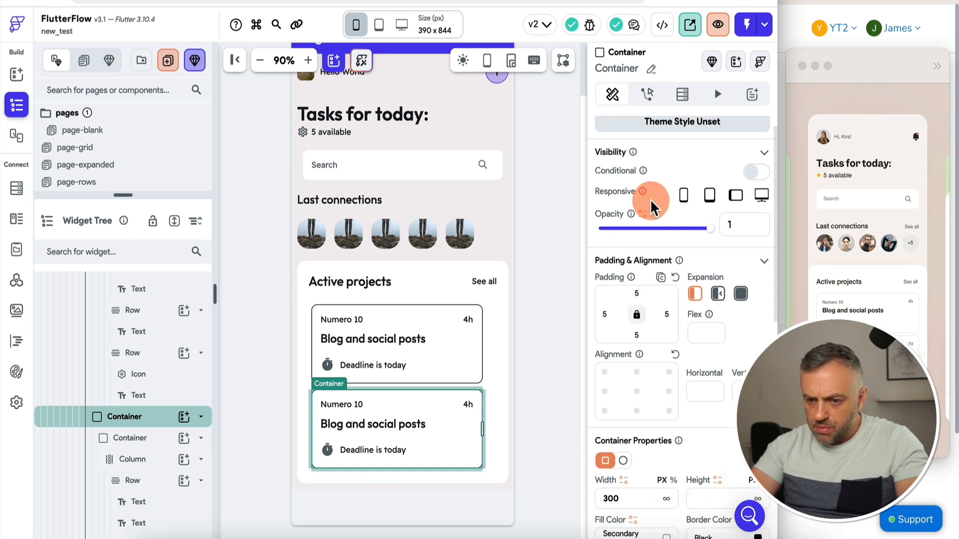
pyautogui.click(636, 260)
pyautogui.write('10')
pyautogui.click(554, 316)
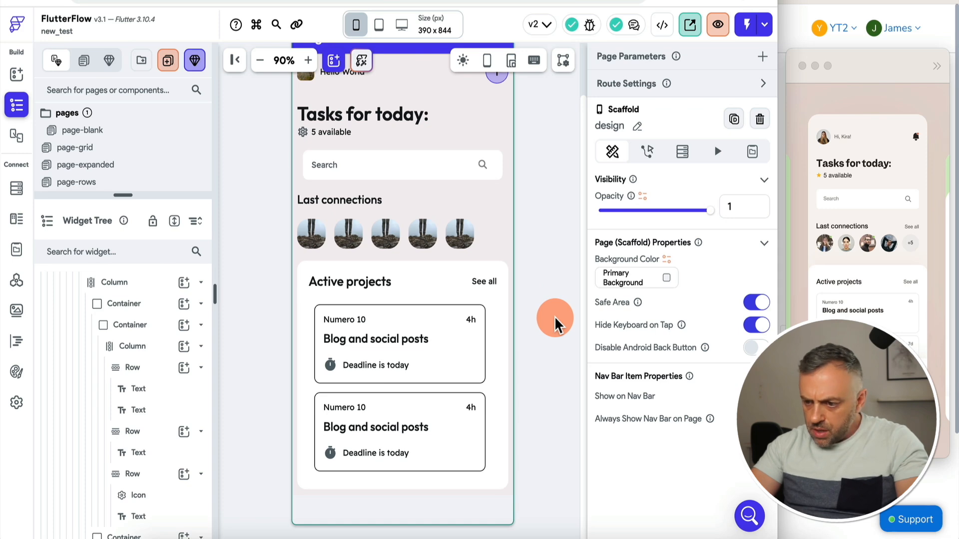
# Step: Change the second project card's label to "Grace Aroma" and its title to "New capmain review"
pyautogui.click(350, 406)
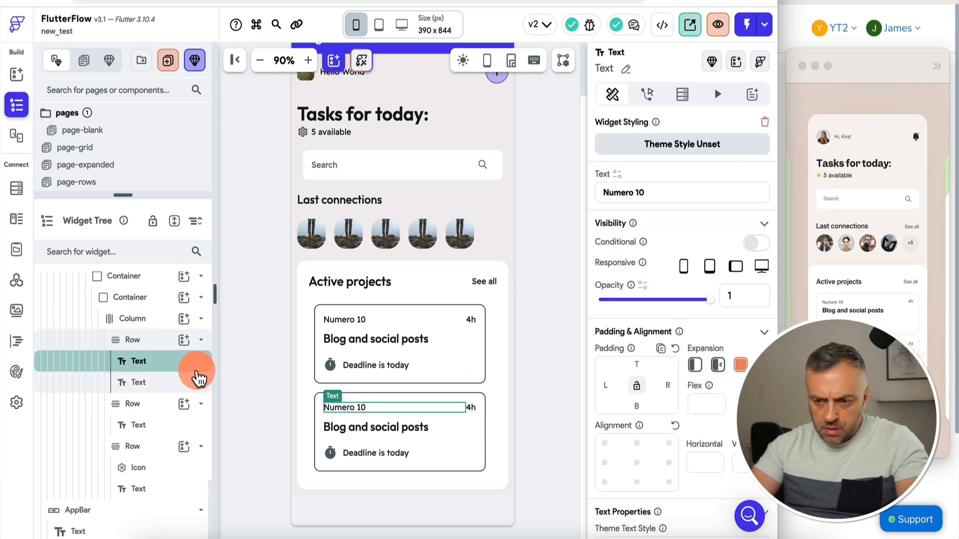
pyautogui.tripleClick(698, 188)
pyautogui.write('Grace Aroma')
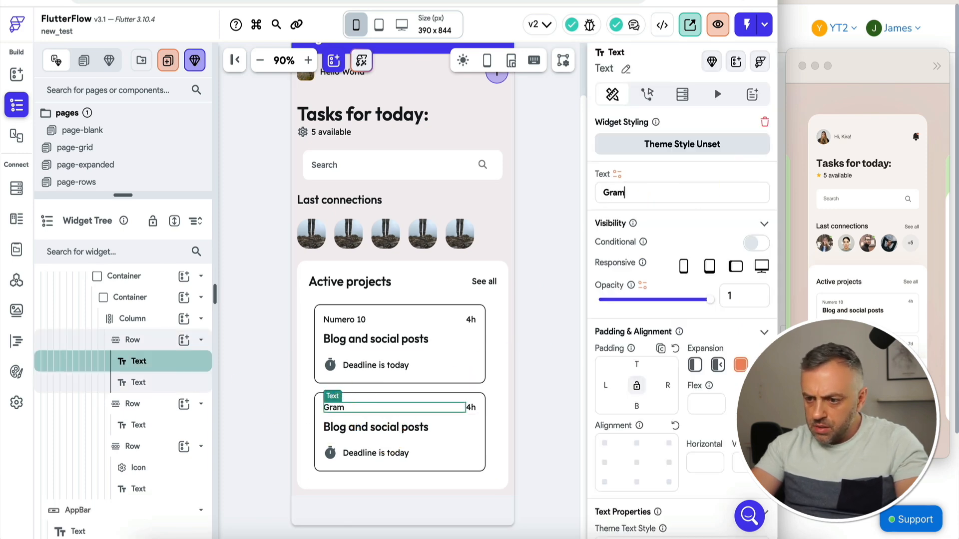
pyautogui.click(405, 429)
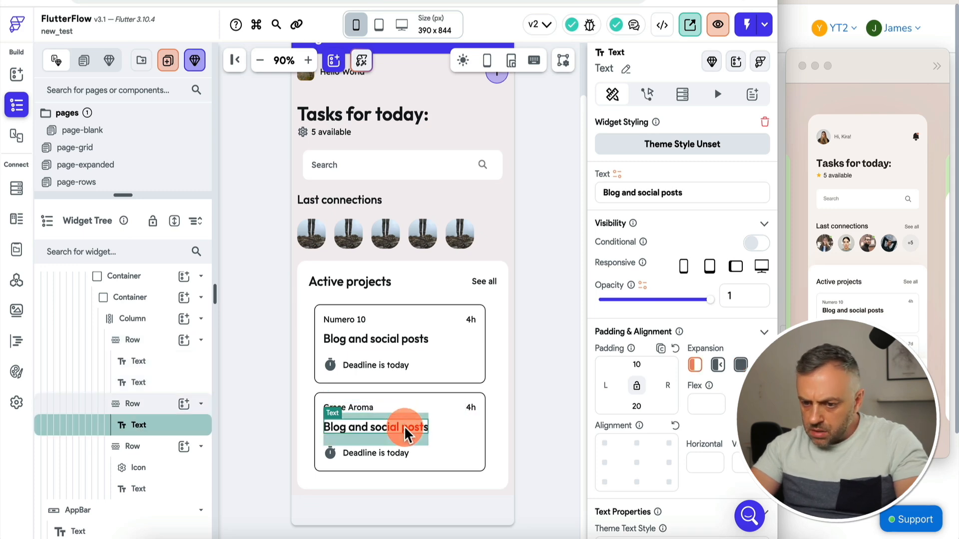
pyautogui.tripleClick(692, 190)
pyautogui.write('New capmain review')
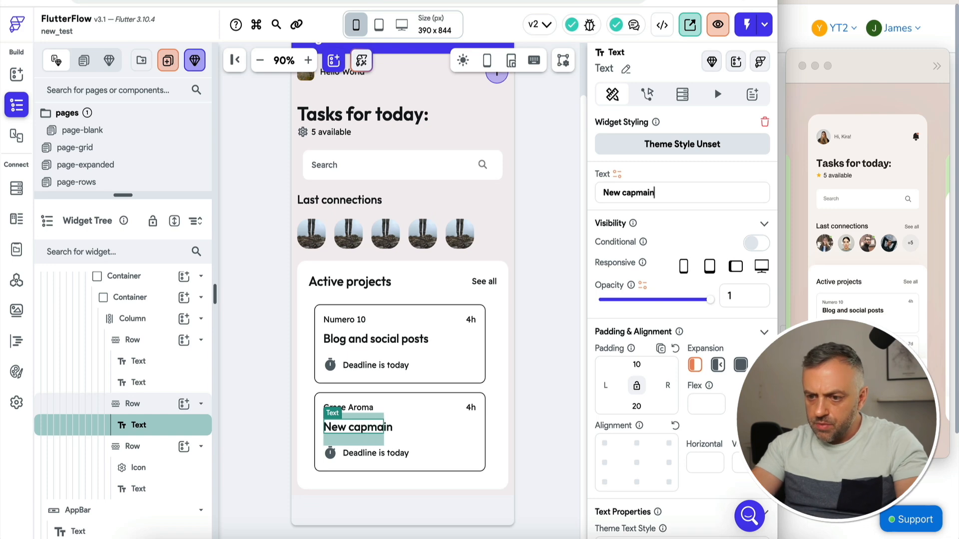
pyautogui.click(506, 406)
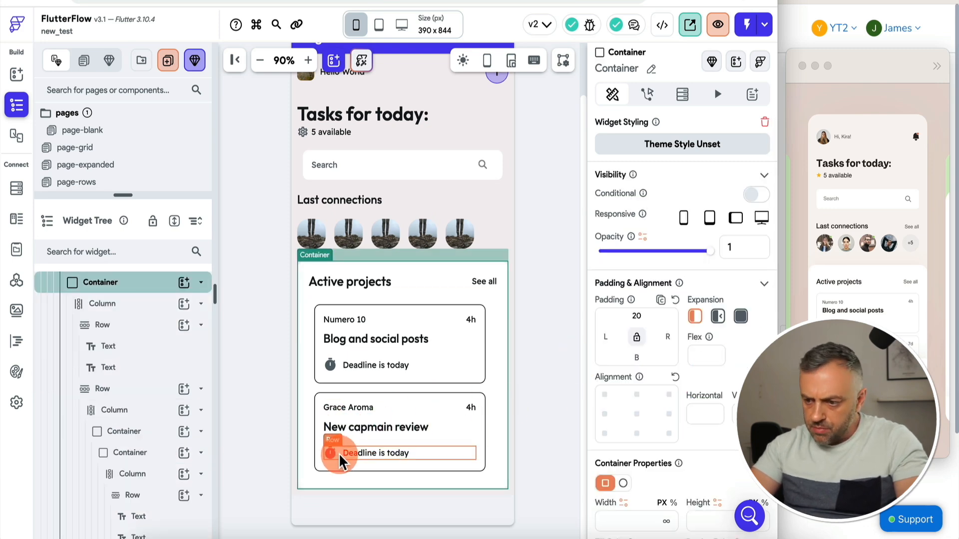
pyautogui.click(268, 377)
# Step: Search the icons for "bell" and replace the header icon button's plus icon with Doorbell Sharp
pyautogui.scroll(1, 268, 376)
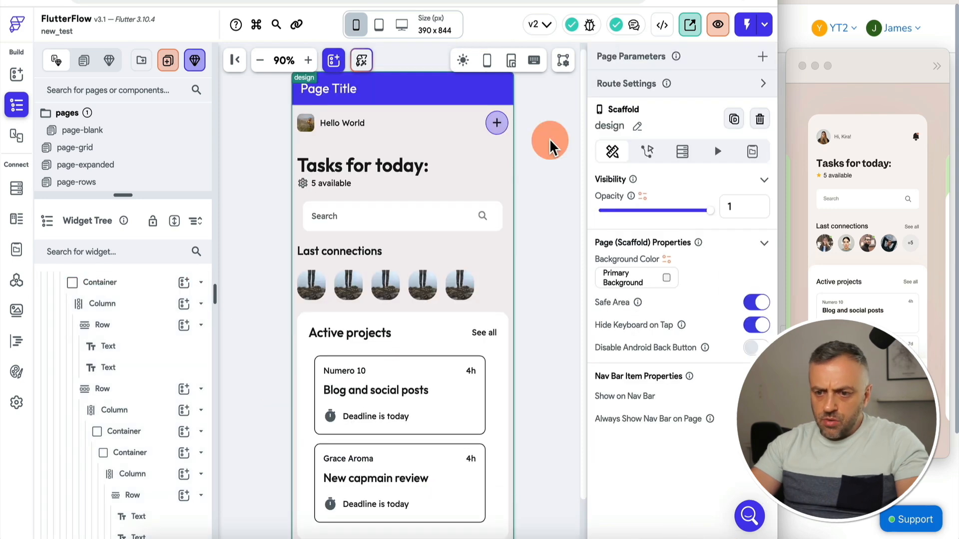
pyautogui.click(497, 123)
pyautogui.scroll(-6, 669, 161)
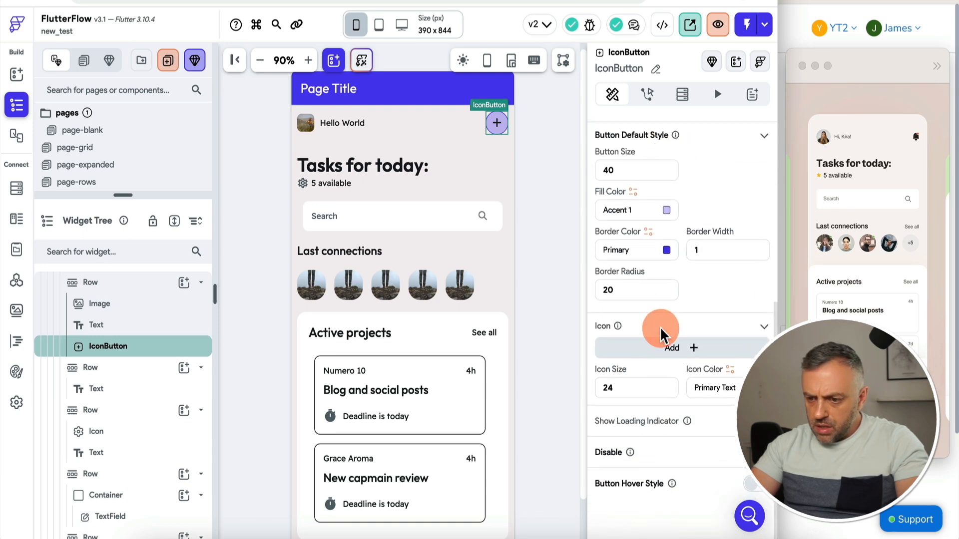
pyautogui.click(695, 348)
pyautogui.write('bell')
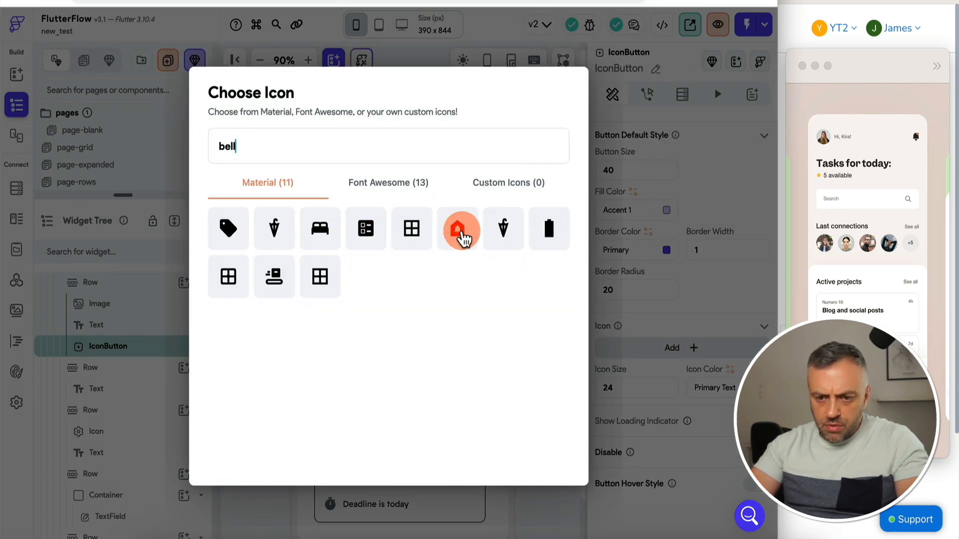
pyautogui.click(459, 232)
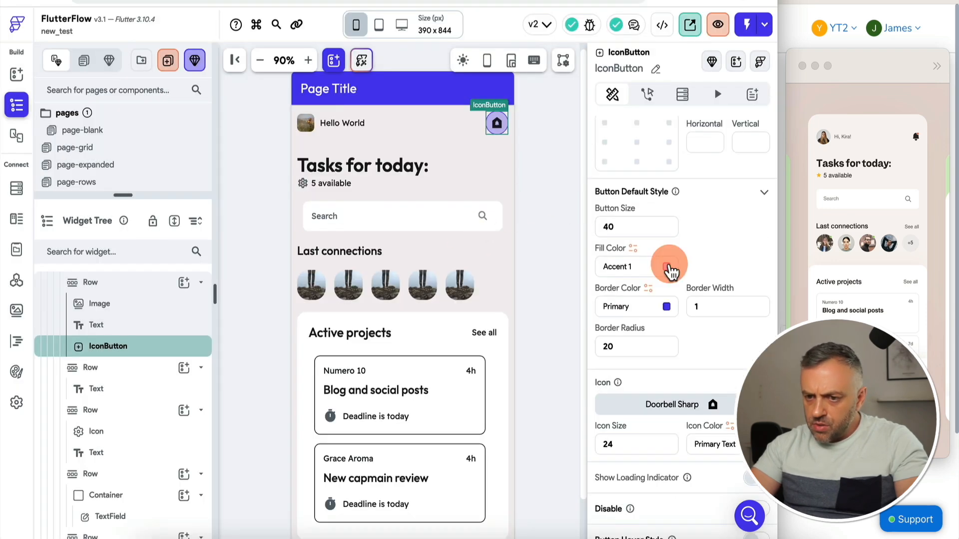
# Step: Clear both the fill color and the border color of the header icon button
pyautogui.click(667, 266)
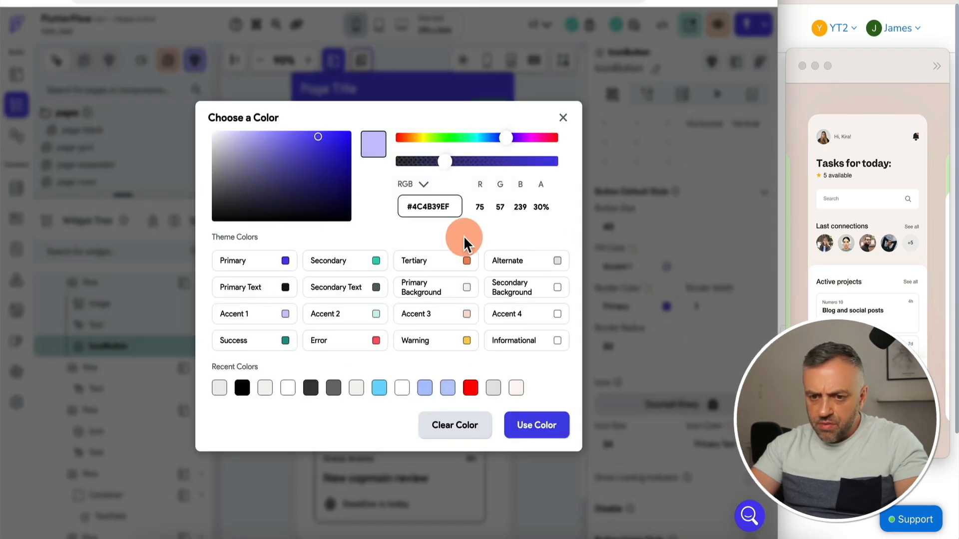
pyautogui.click(264, 388)
pyautogui.click(556, 203)
pyautogui.click(499, 124)
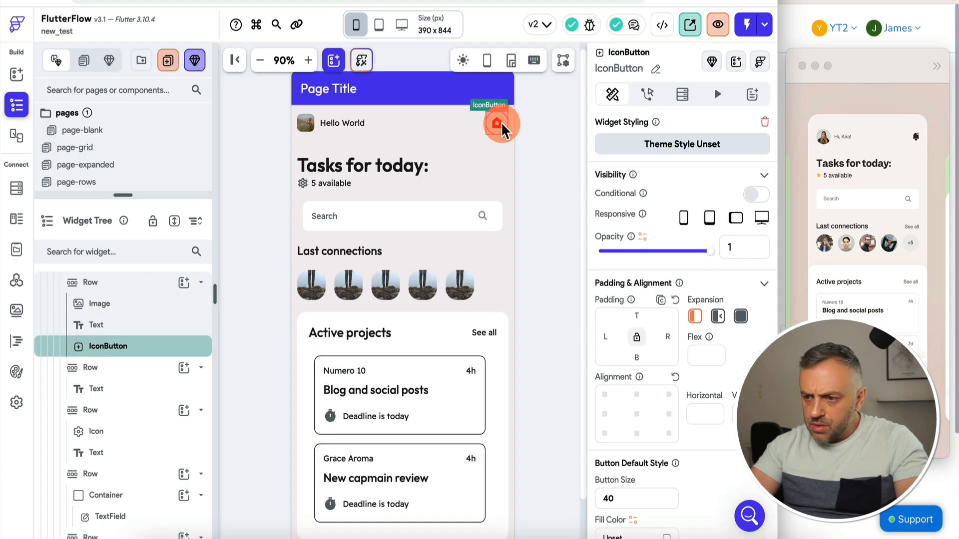
pyautogui.scroll(-5, 676, 274)
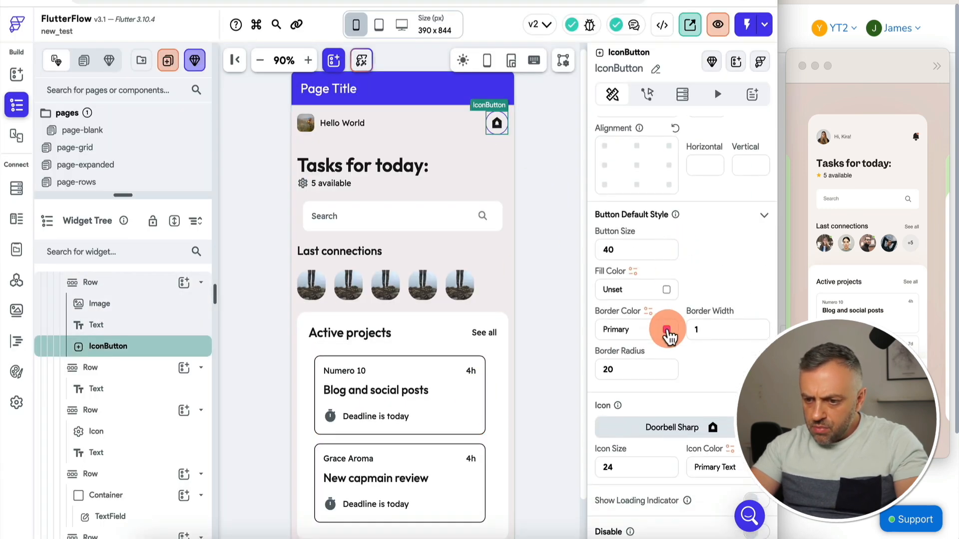
pyautogui.click(666, 330)
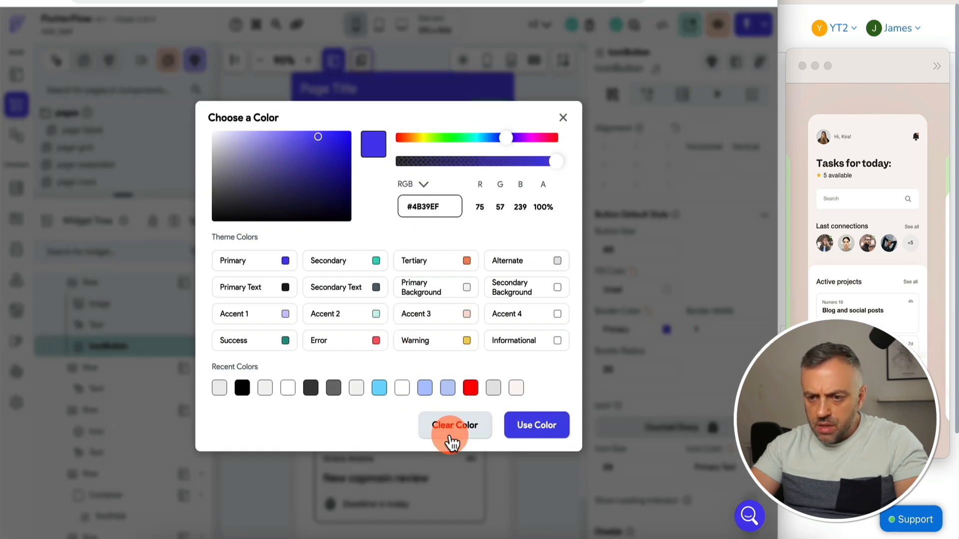
pyautogui.click(451, 440)
pyautogui.click(501, 127)
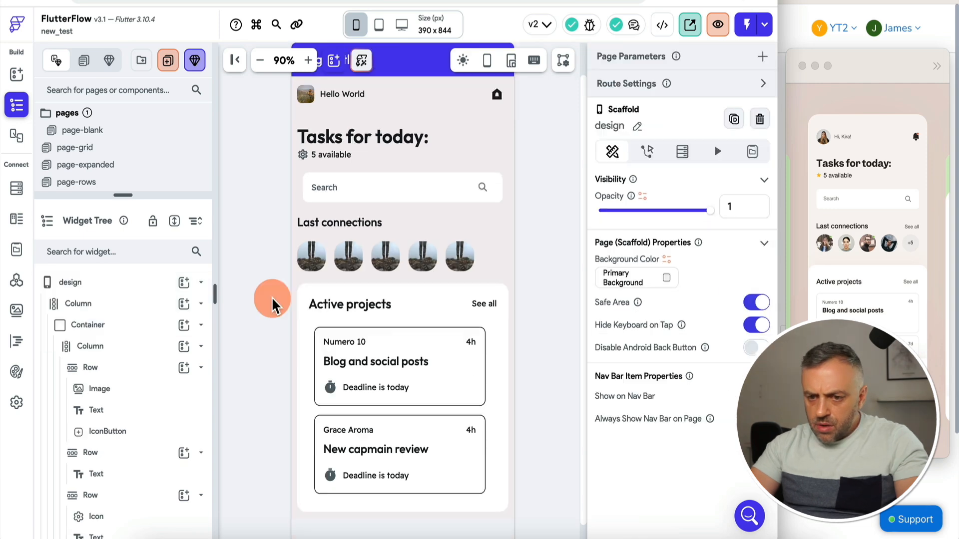
# Step: Change the app bar's title text to "Tasks"
pyautogui.scroll(1, 256, 206)
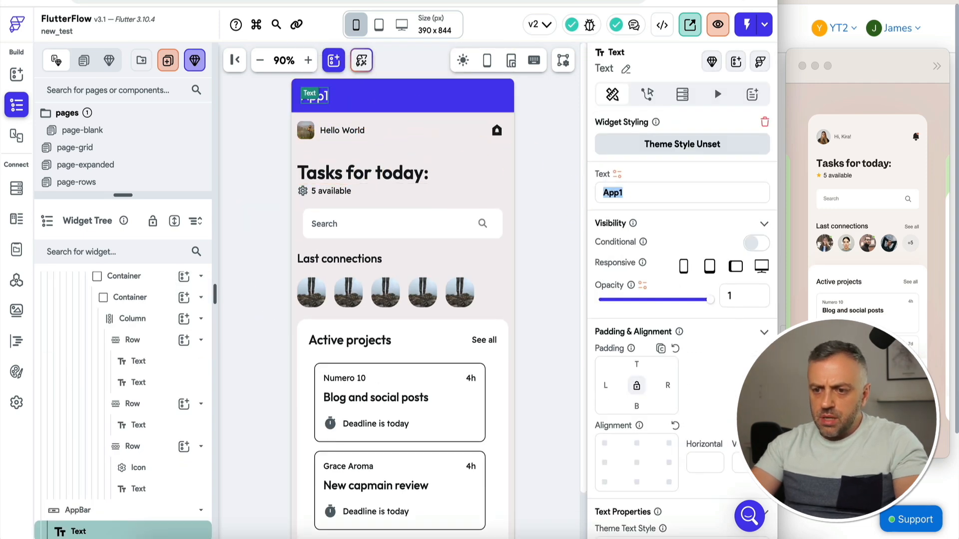
pyautogui.write('Tasks')
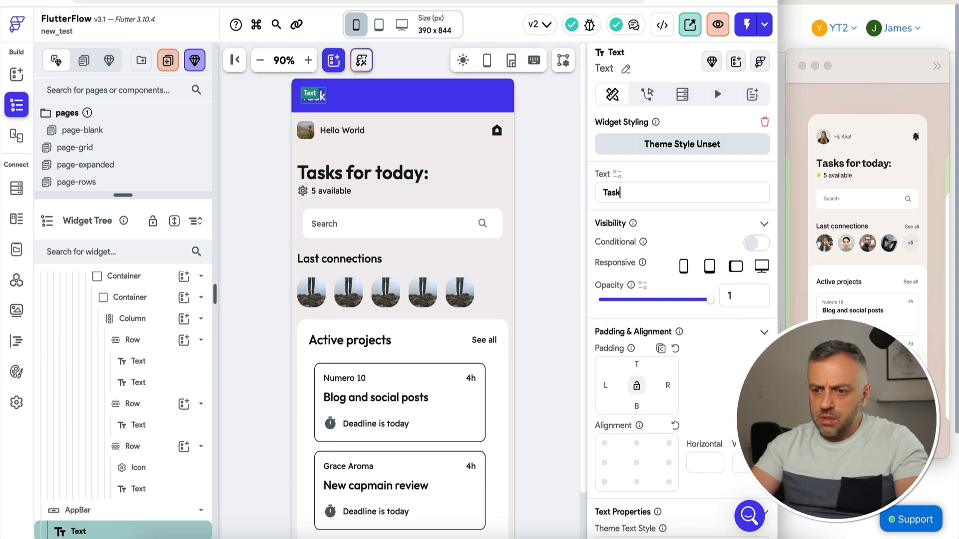
pyautogui.click(540, 193)
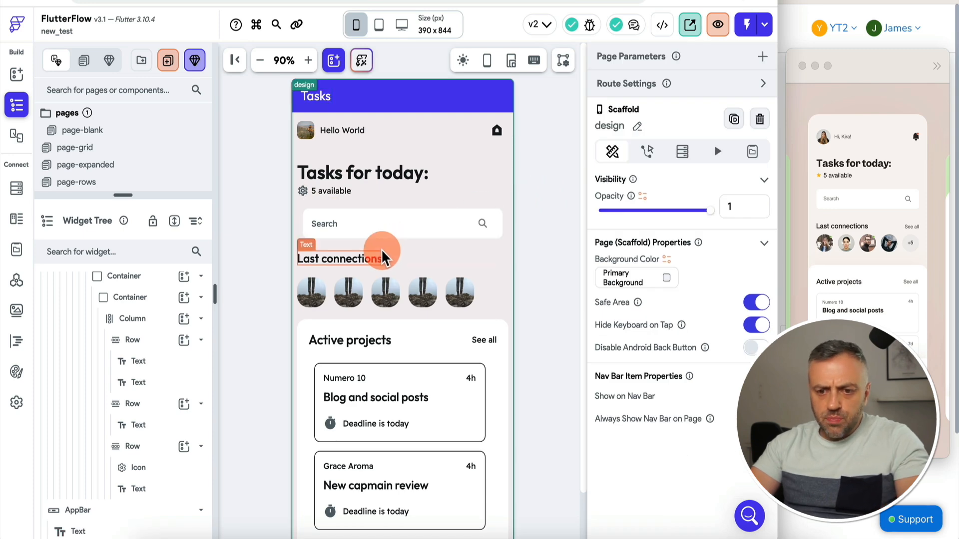